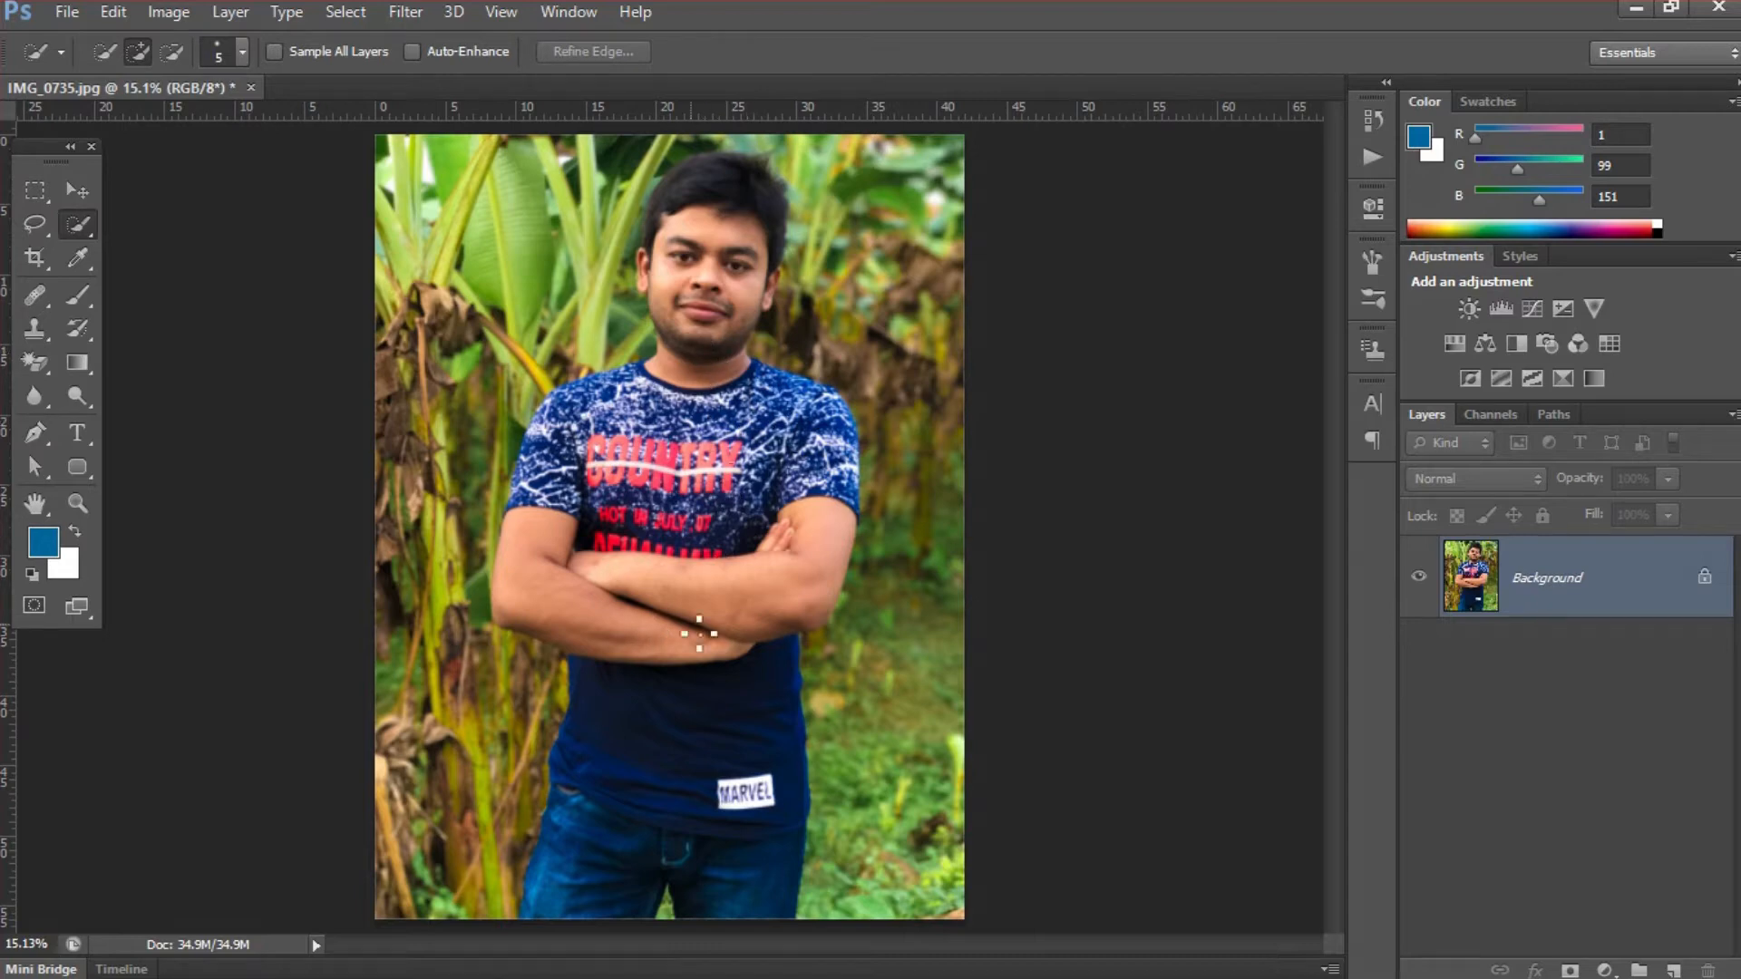
- Select the jeans and lower T-shirt with a 101 px Quick Selection brush
{"action": "left_click_drag", "start_coordinate": [607, 774], "coordinate": [761, 797]}
{"action": "left_click_drag", "start_coordinate": [773, 595], "coordinate": [780, 451]}
{"action": "left_click_drag", "start_coordinate": [705, 654], "coordinate": [719, 594]}
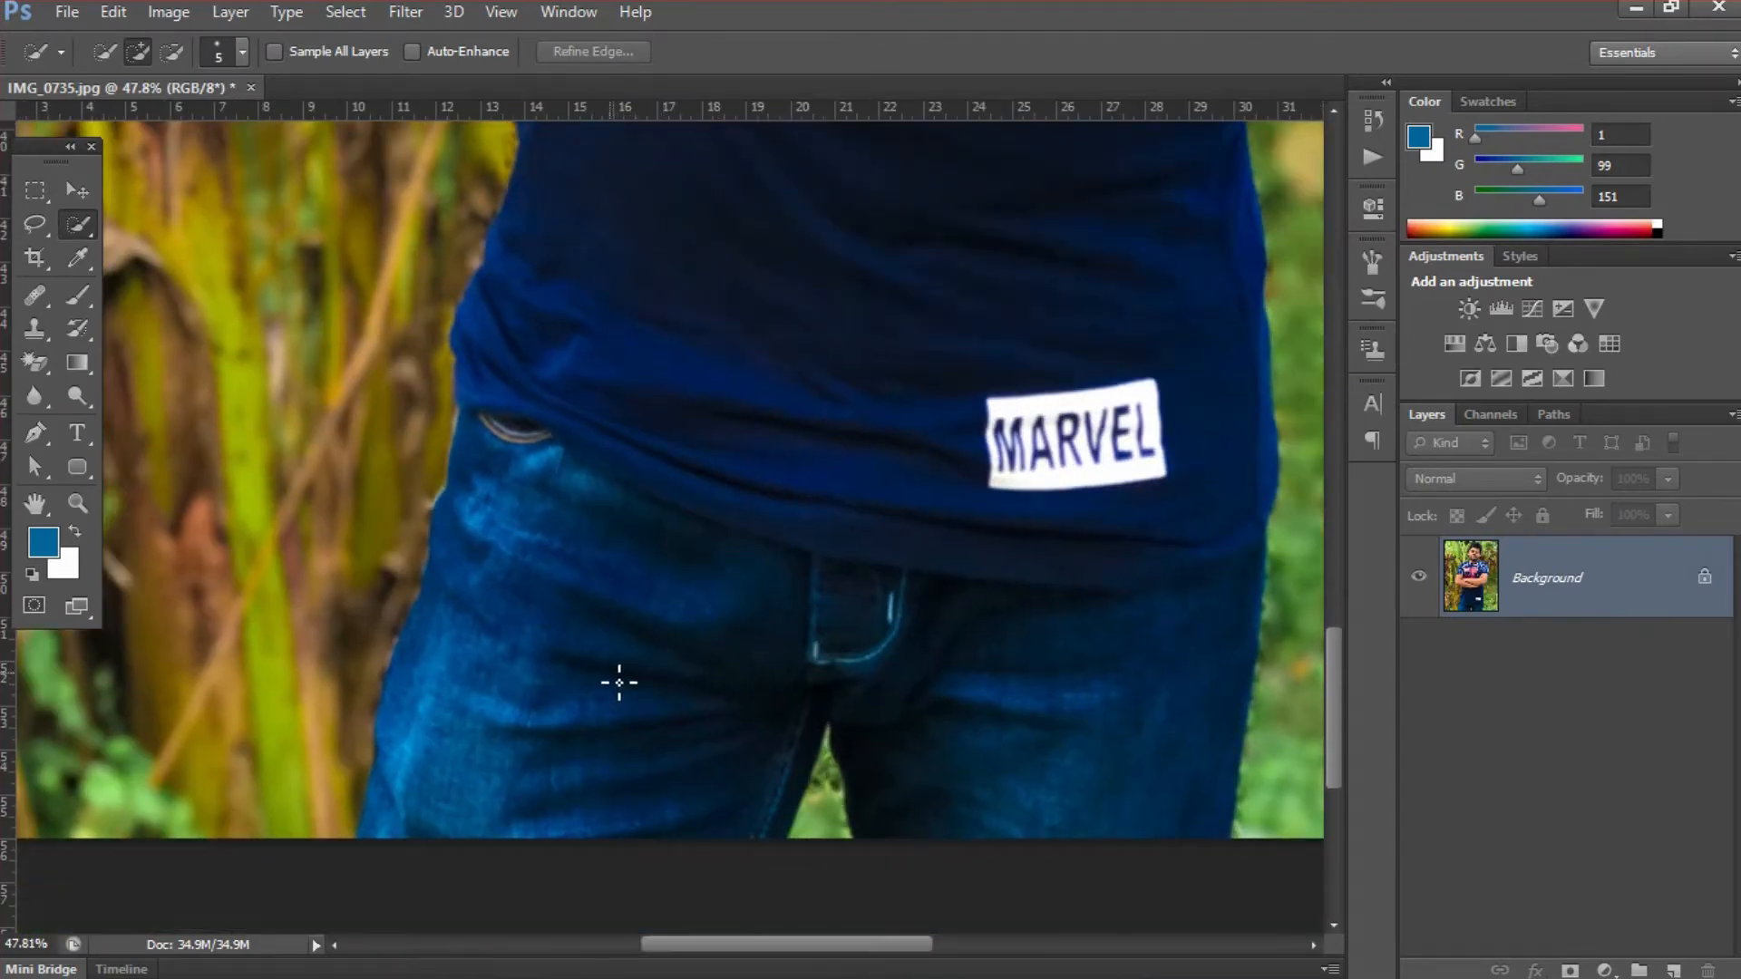
{"action": "left_click_drag", "start_coordinate": [607, 669], "coordinate": [641, 676]}
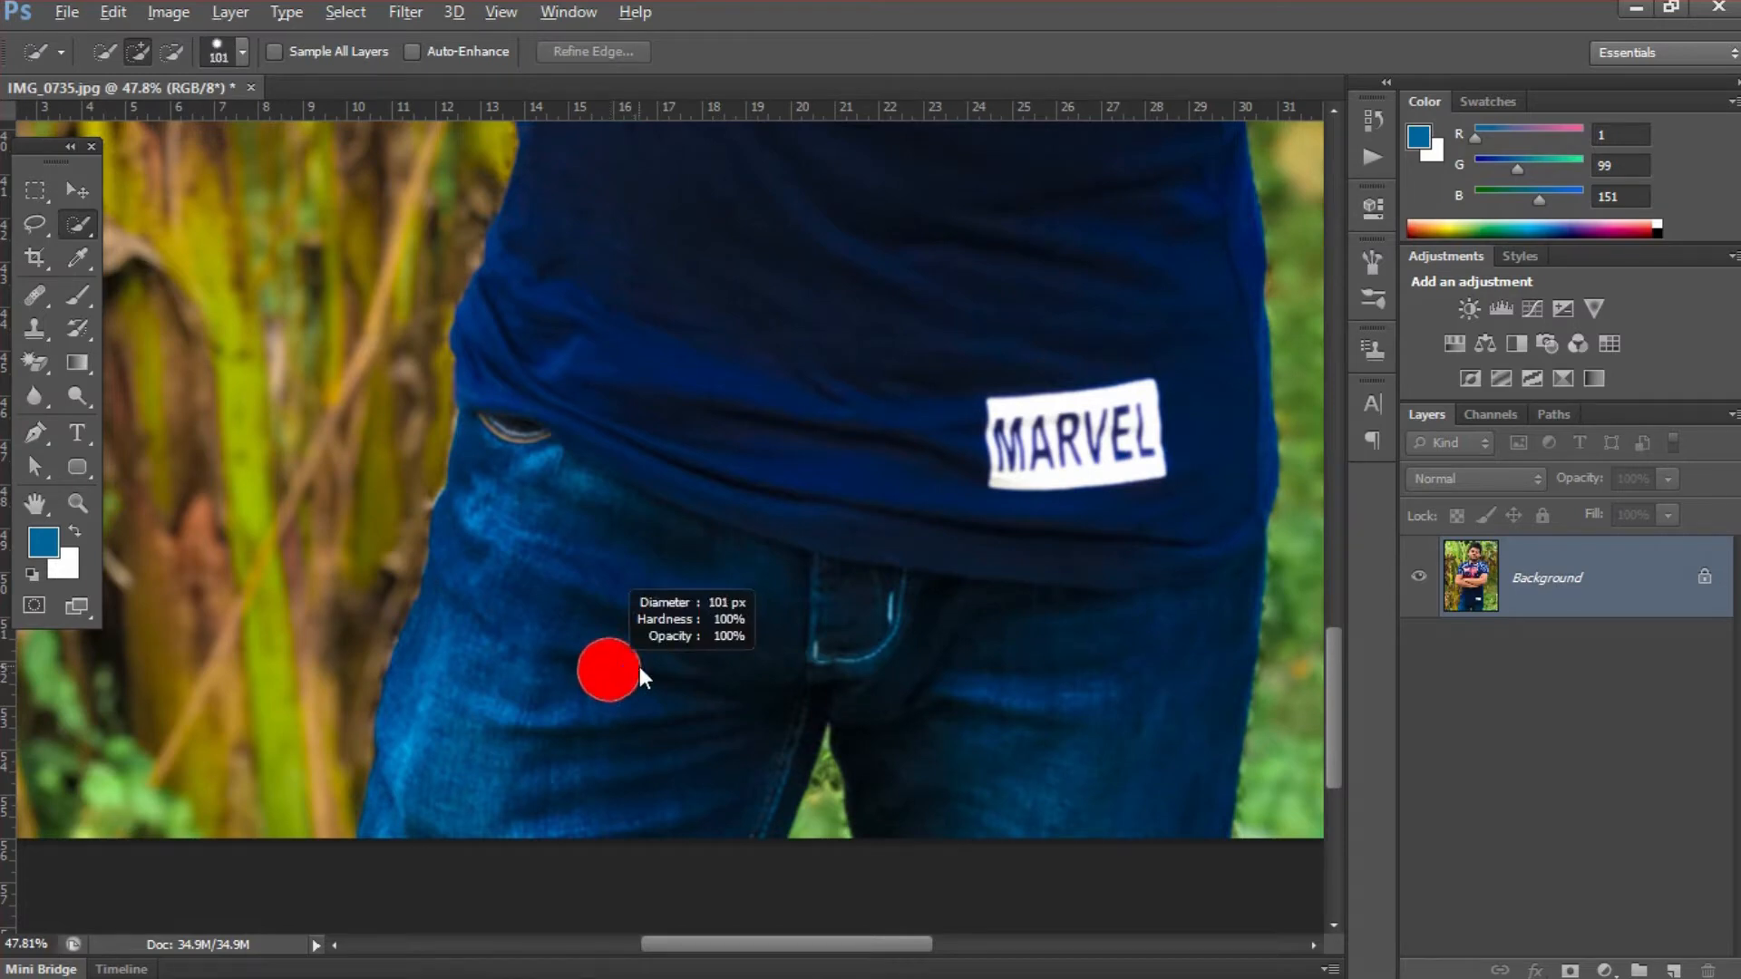
{"action": "mouse_move", "coordinate": [571, 672]}
{"action": "left_mouse_down"}
{"action": "mouse_move", "coordinate": [600, 598]}
{"action": "mouse_move", "coordinate": [716, 501]}
{"action": "mouse_move", "coordinate": [791, 470]}
{"action": "mouse_move", "coordinate": [945, 467]}
{"action": "mouse_move", "coordinate": [1011, 544]}
{"action": "mouse_move", "coordinate": [856, 733]}
{"action": "mouse_move", "coordinate": [814, 800]}
{"action": "left_mouse_up"}
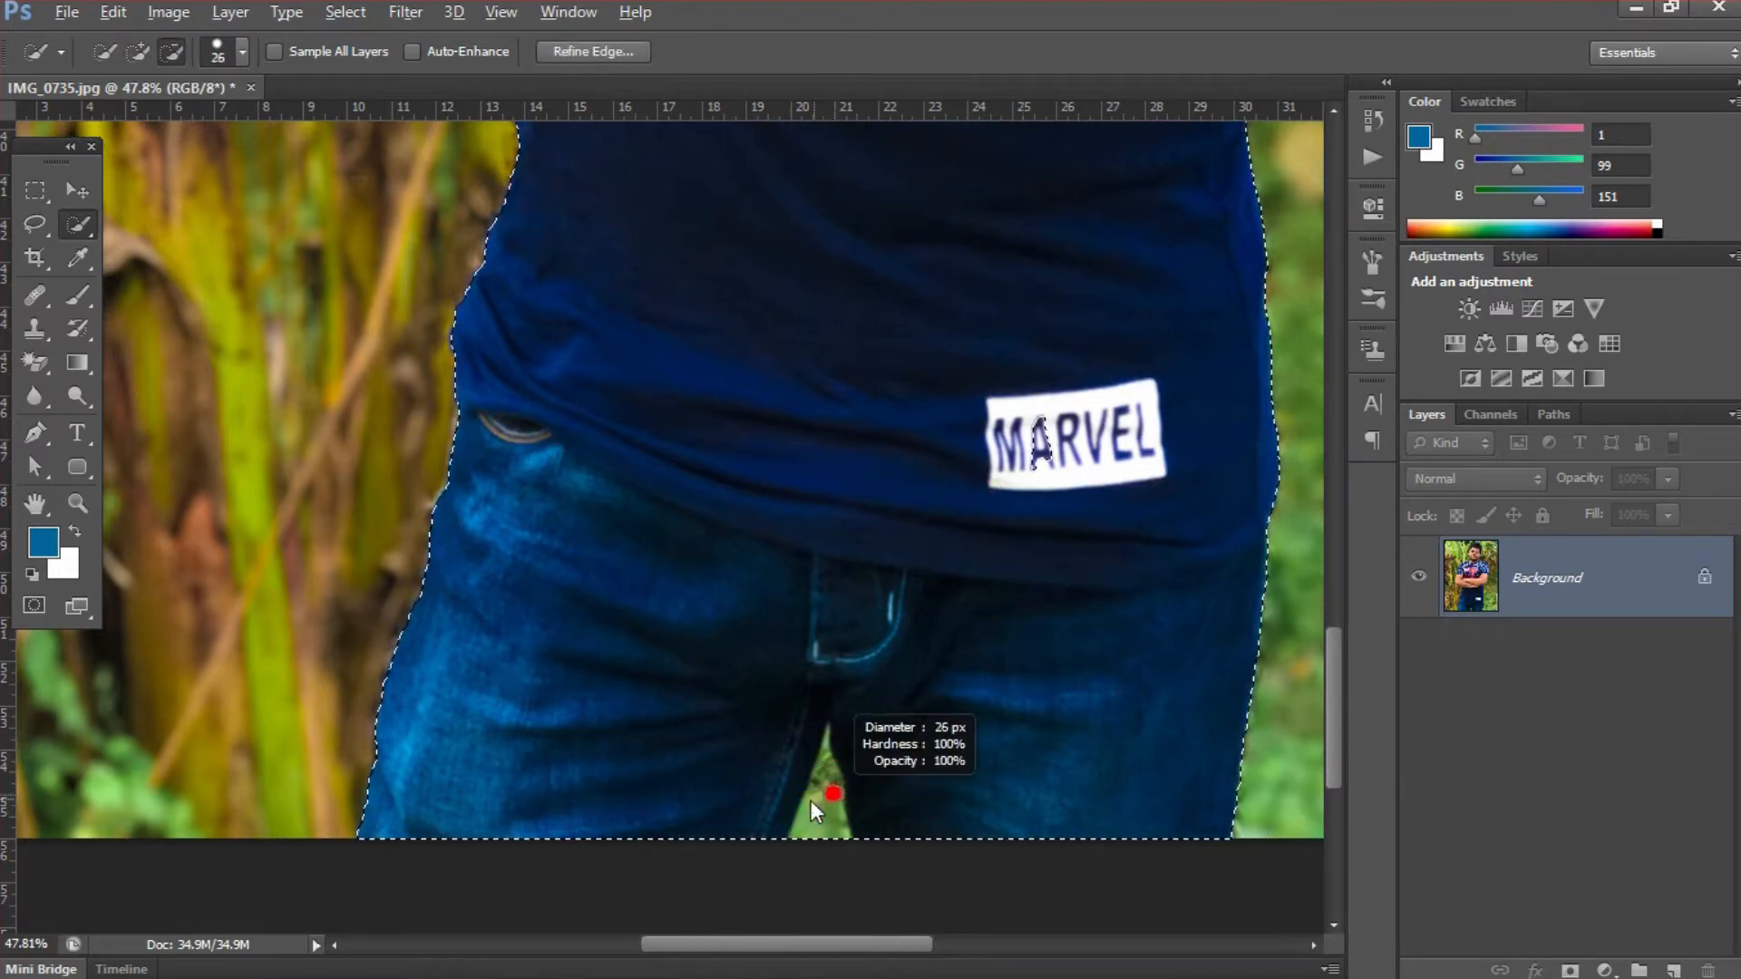
- Subtract the green gap between the legs from the selection, using a 13 px brush for its narrow tip
{"action": "left_click_drag", "start_coordinate": [818, 832], "coordinate": [825, 760]}
{"action": "key", "text": "alt"}
{"action": "key", "text": "ctrl+space"}
{"action": "mouse_move", "coordinate": [809, 717]}
{"action": "left_mouse_down"}
{"action": "mouse_move", "coordinate": [893, 797]}
{"action": "mouse_move", "coordinate": [846, 782]}
{"action": "left_mouse_up"}
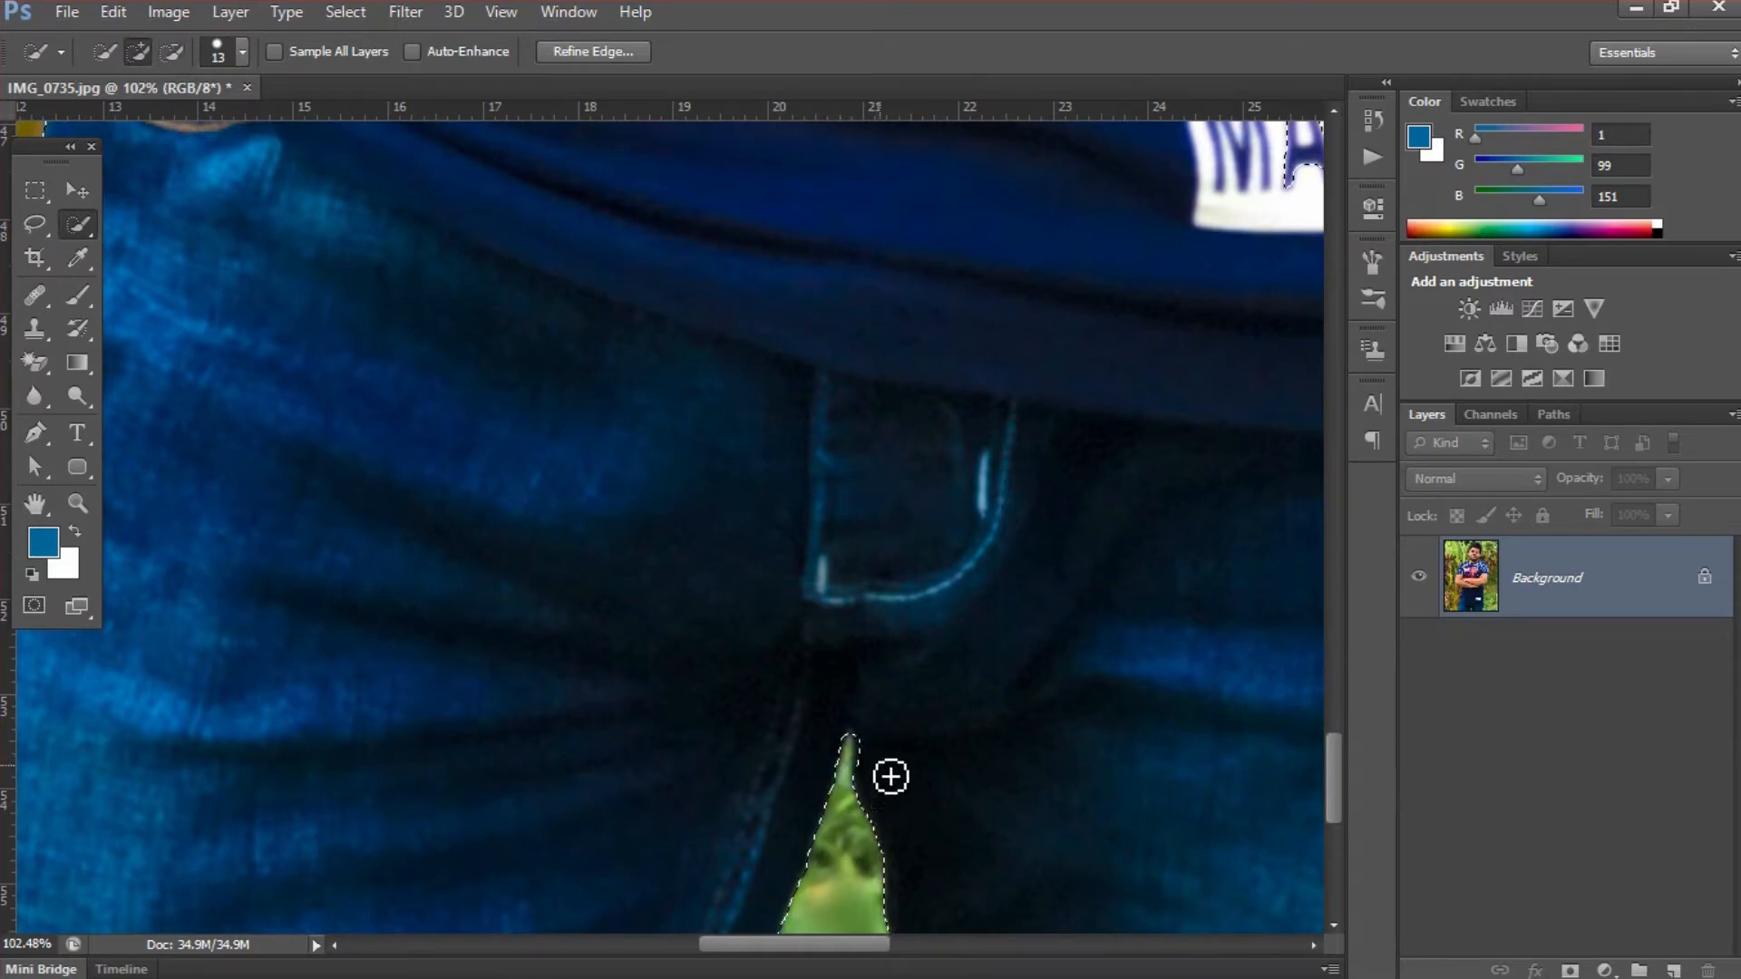
- Enlarge the brush to 121 px and add the crossed arms to the selection
{"action": "key", "text": "ctrl+minus"}
{"action": "key", "text": "ctrl+minus"}
{"action": "key", "text": "ctrl+minus"}
{"action": "key", "text": "ctrl+minus"}
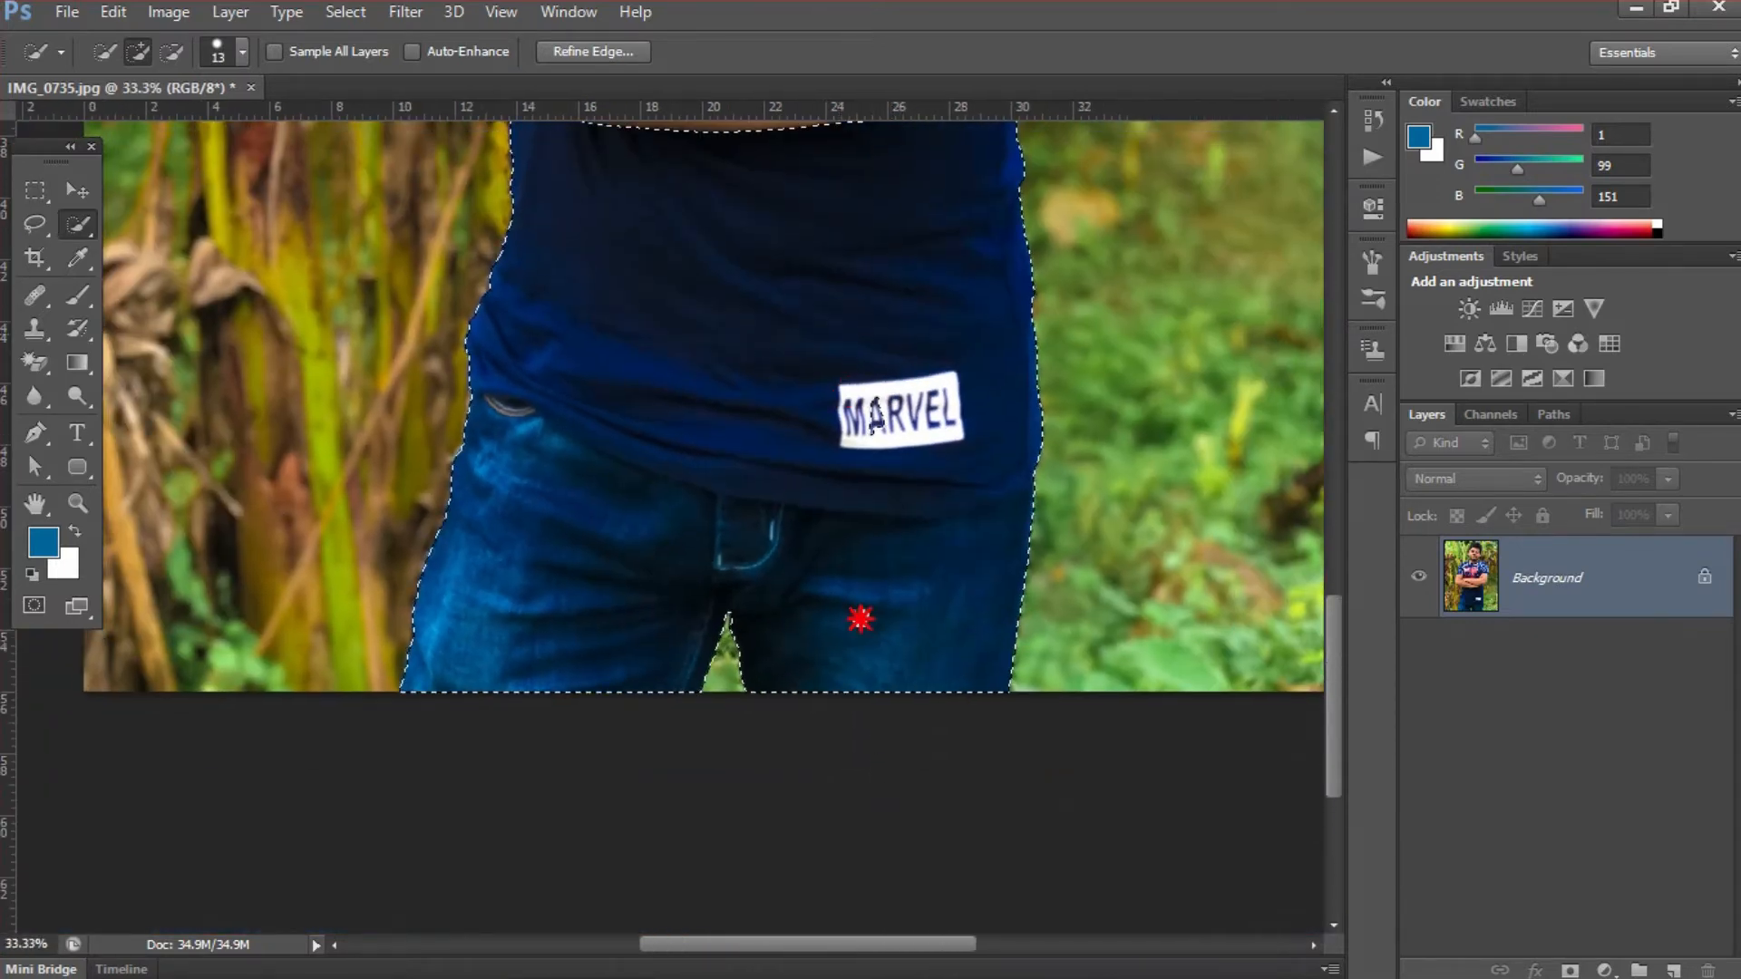
{"action": "scroll", "coordinate": [859, 611], "scroll_direction": "up", "scroll_amount": 6}
{"action": "left_click_drag", "start_coordinate": [824, 567], "coordinate": [851, 582]}
{"action": "mouse_move", "coordinate": [745, 666]}
{"action": "left_mouse_down"}
{"action": "mouse_move", "coordinate": [730, 541]}
{"action": "mouse_move", "coordinate": [753, 400]}
{"action": "mouse_move", "coordinate": [796, 314]}
{"action": "left_mouse_up"}
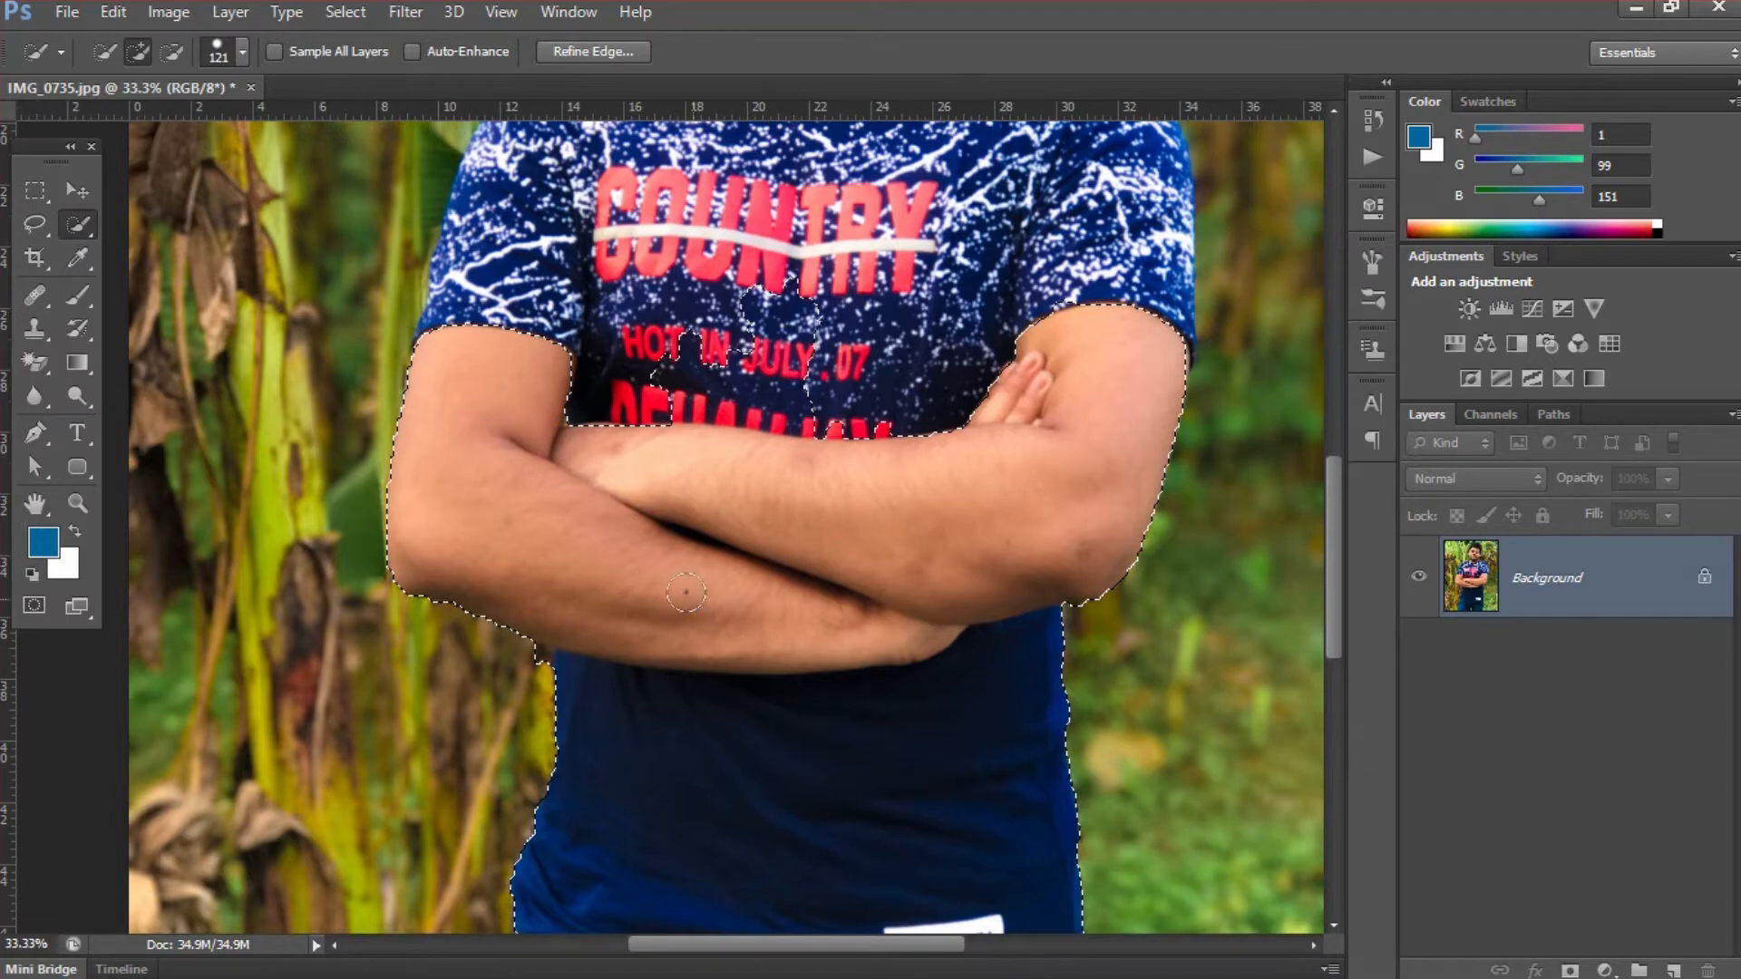
- Extend the selection over the printed upper T-shirt, both sleeves, the neck and the chin
{"action": "mouse_move", "coordinate": [656, 384]}
{"action": "left_mouse_down"}
{"action": "mouse_move", "coordinate": [705, 236]}
{"action": "mouse_move", "coordinate": [747, 208]}
{"action": "mouse_move", "coordinate": [810, 202]}
{"action": "mouse_move", "coordinate": [946, 238]}
{"action": "mouse_move", "coordinate": [990, 222]}
{"action": "mouse_move", "coordinate": [976, 272]}
{"action": "mouse_move", "coordinate": [893, 322]}
{"action": "mouse_move", "coordinate": [740, 248]}
{"action": "left_mouse_up"}
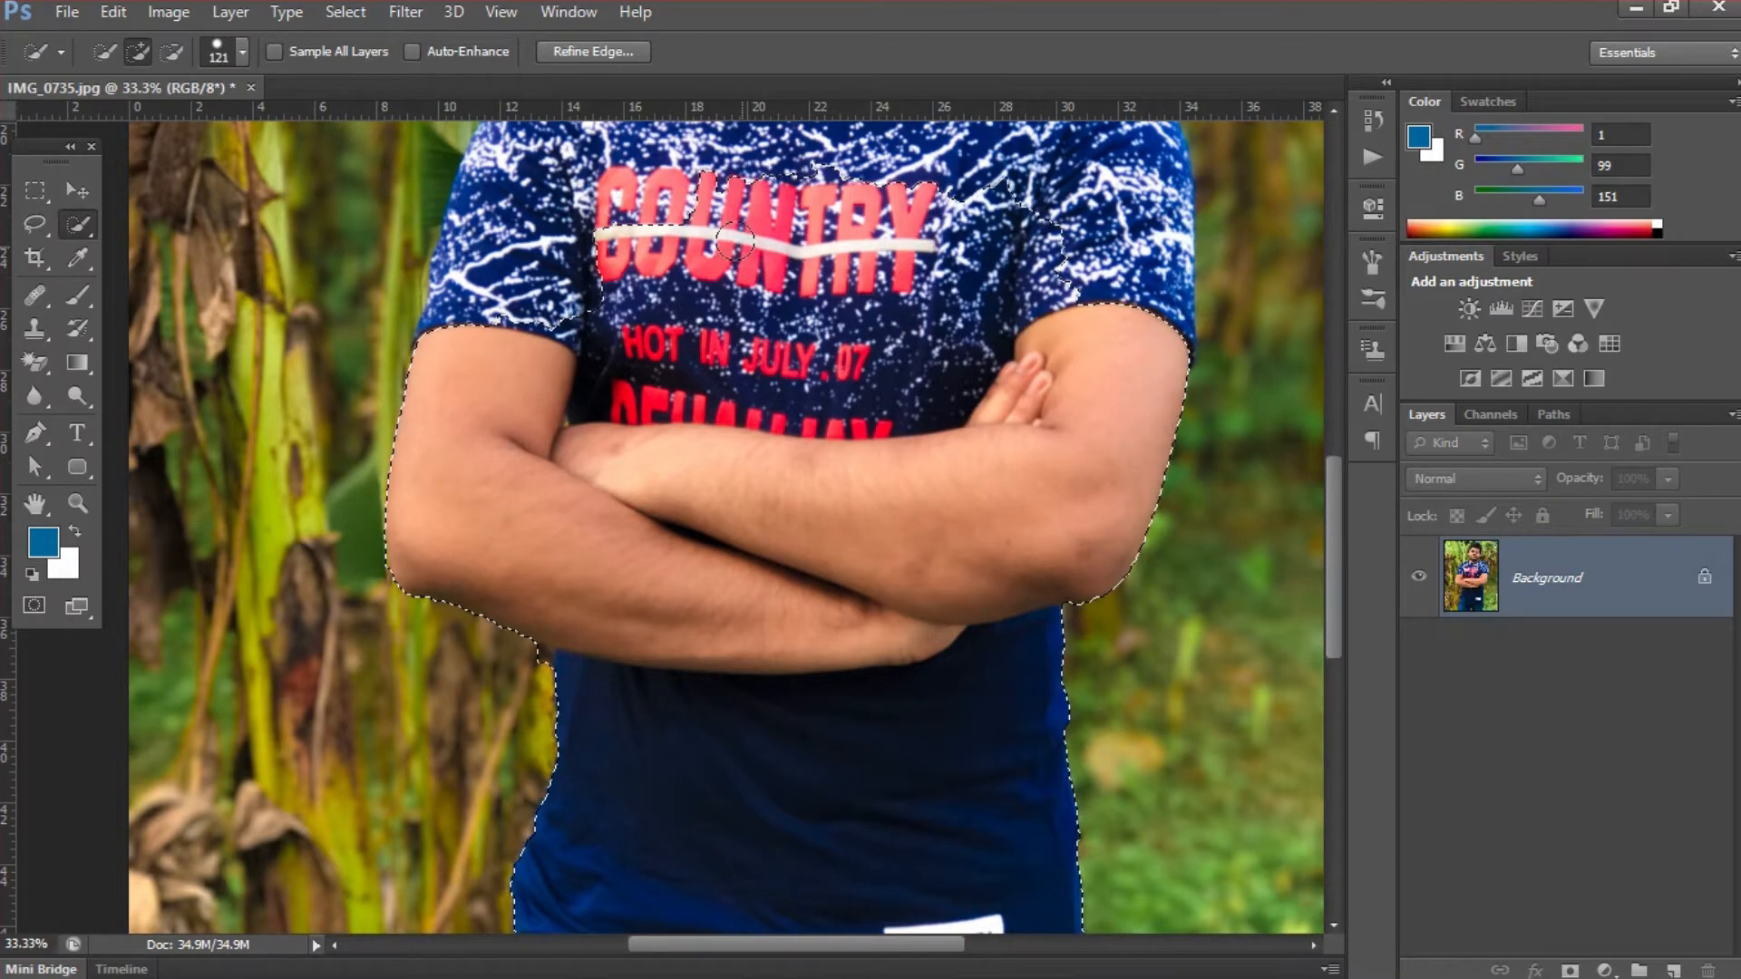
{"action": "left_click_drag", "start_coordinate": [742, 245], "coordinate": [773, 498]}
{"action": "mouse_move", "coordinate": [581, 550]}
{"action": "left_mouse_down"}
{"action": "mouse_move", "coordinate": [665, 388]}
{"action": "mouse_move", "coordinate": [711, 360]}
{"action": "mouse_move", "coordinate": [935, 339]}
{"action": "mouse_move", "coordinate": [1067, 363]}
{"action": "mouse_move", "coordinate": [1145, 433]}
{"action": "mouse_move", "coordinate": [1176, 554]}
{"action": "left_mouse_up"}
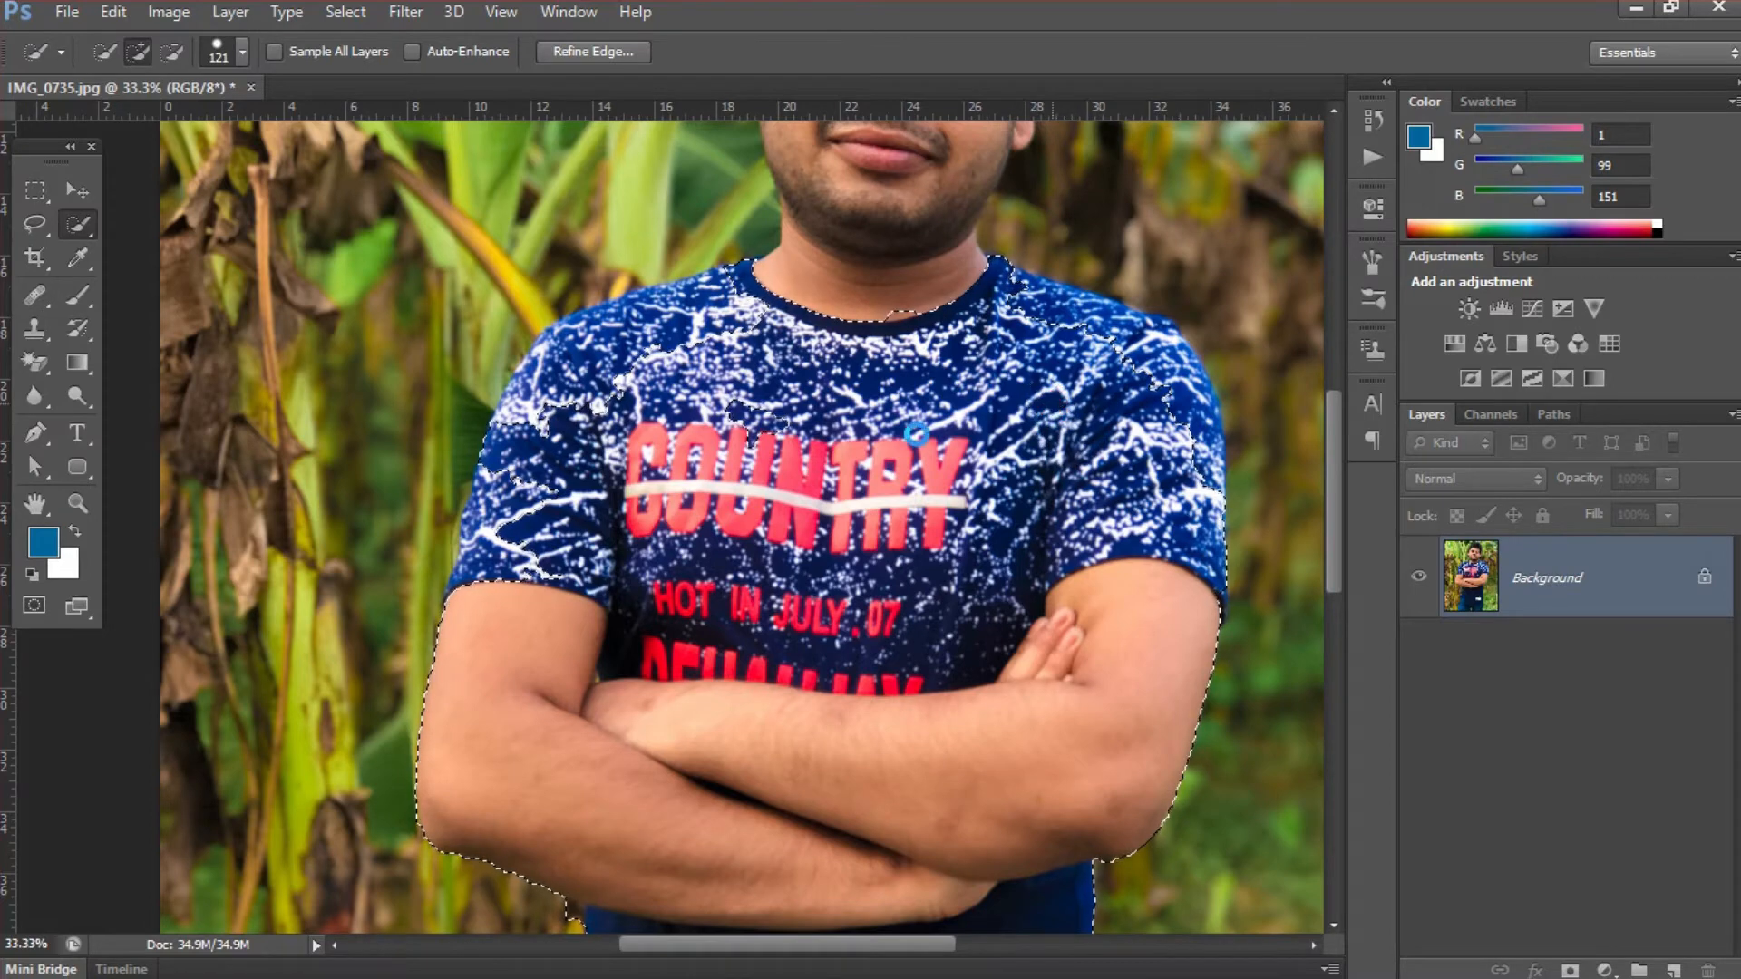
{"action": "left_click_drag", "start_coordinate": [771, 427], "coordinate": [746, 418]}
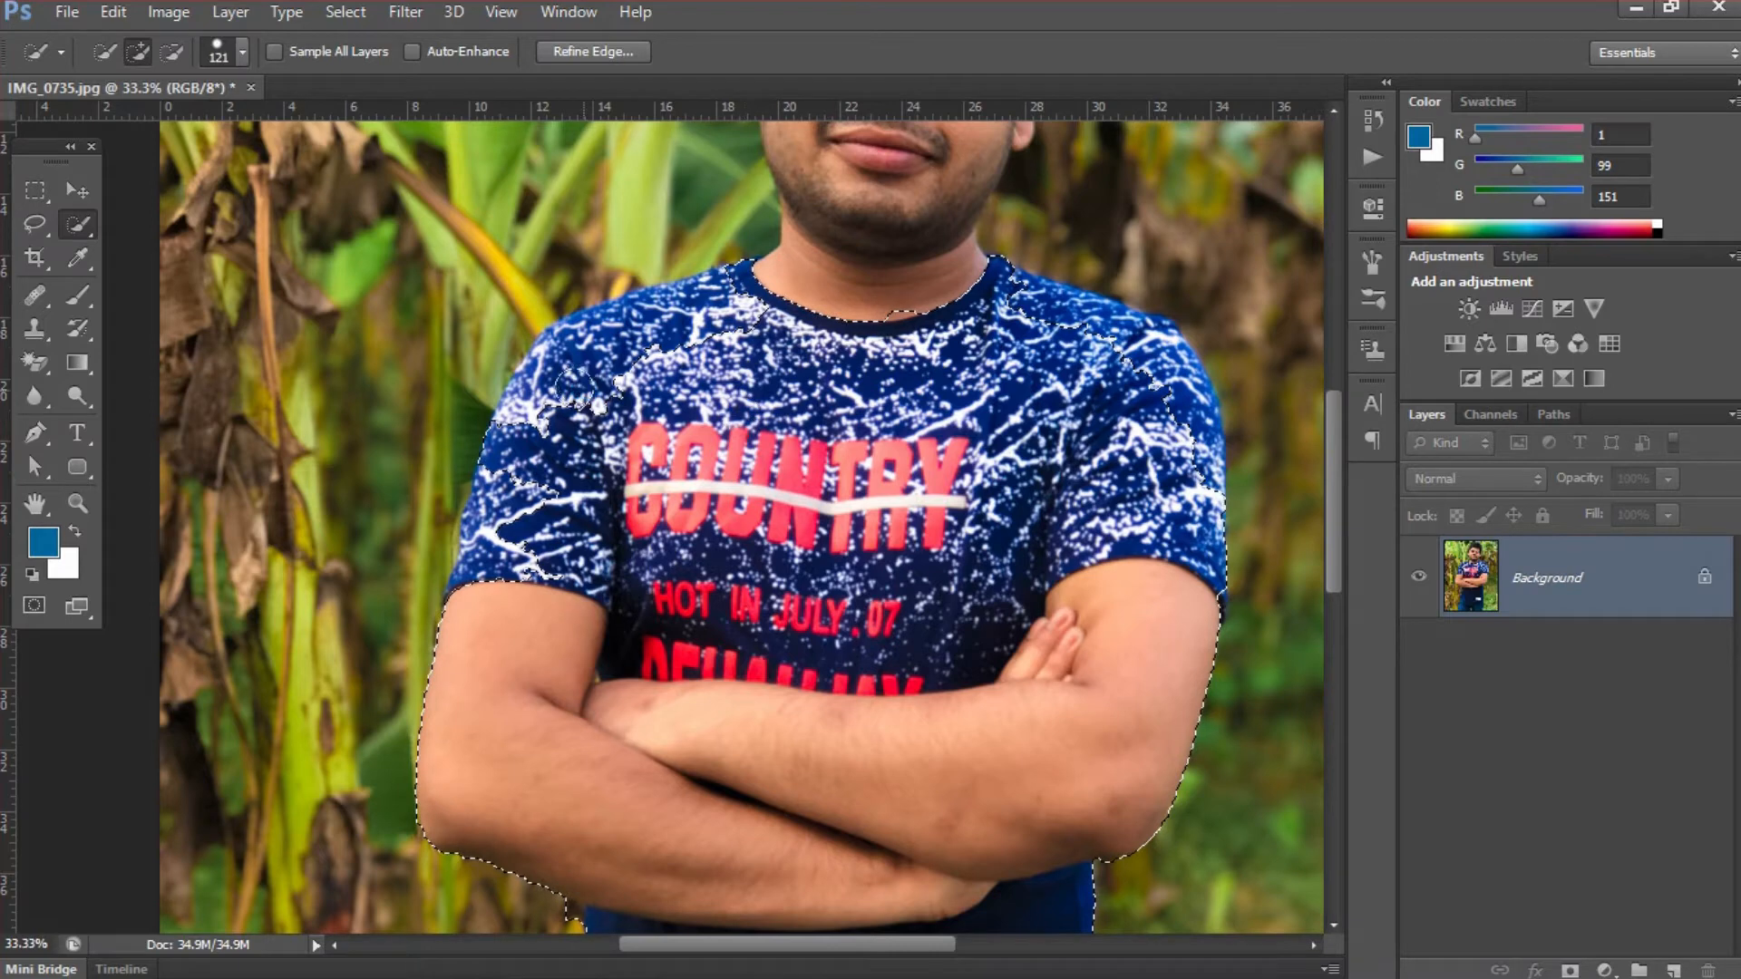
{"action": "mouse_move", "coordinate": [576, 387]}
{"action": "left_mouse_down"}
{"action": "mouse_move", "coordinate": [704, 302]}
{"action": "mouse_move", "coordinate": [797, 276]}
{"action": "mouse_move", "coordinate": [855, 233]}
{"action": "mouse_move", "coordinate": [862, 194]}
{"action": "mouse_move", "coordinate": [967, 292]}
{"action": "mouse_move", "coordinate": [1165, 366]}
{"action": "mouse_move", "coordinate": [1180, 403]}
{"action": "mouse_move", "coordinate": [1152, 389]}
{"action": "mouse_move", "coordinate": [1146, 336]}
{"action": "left_mouse_up"}
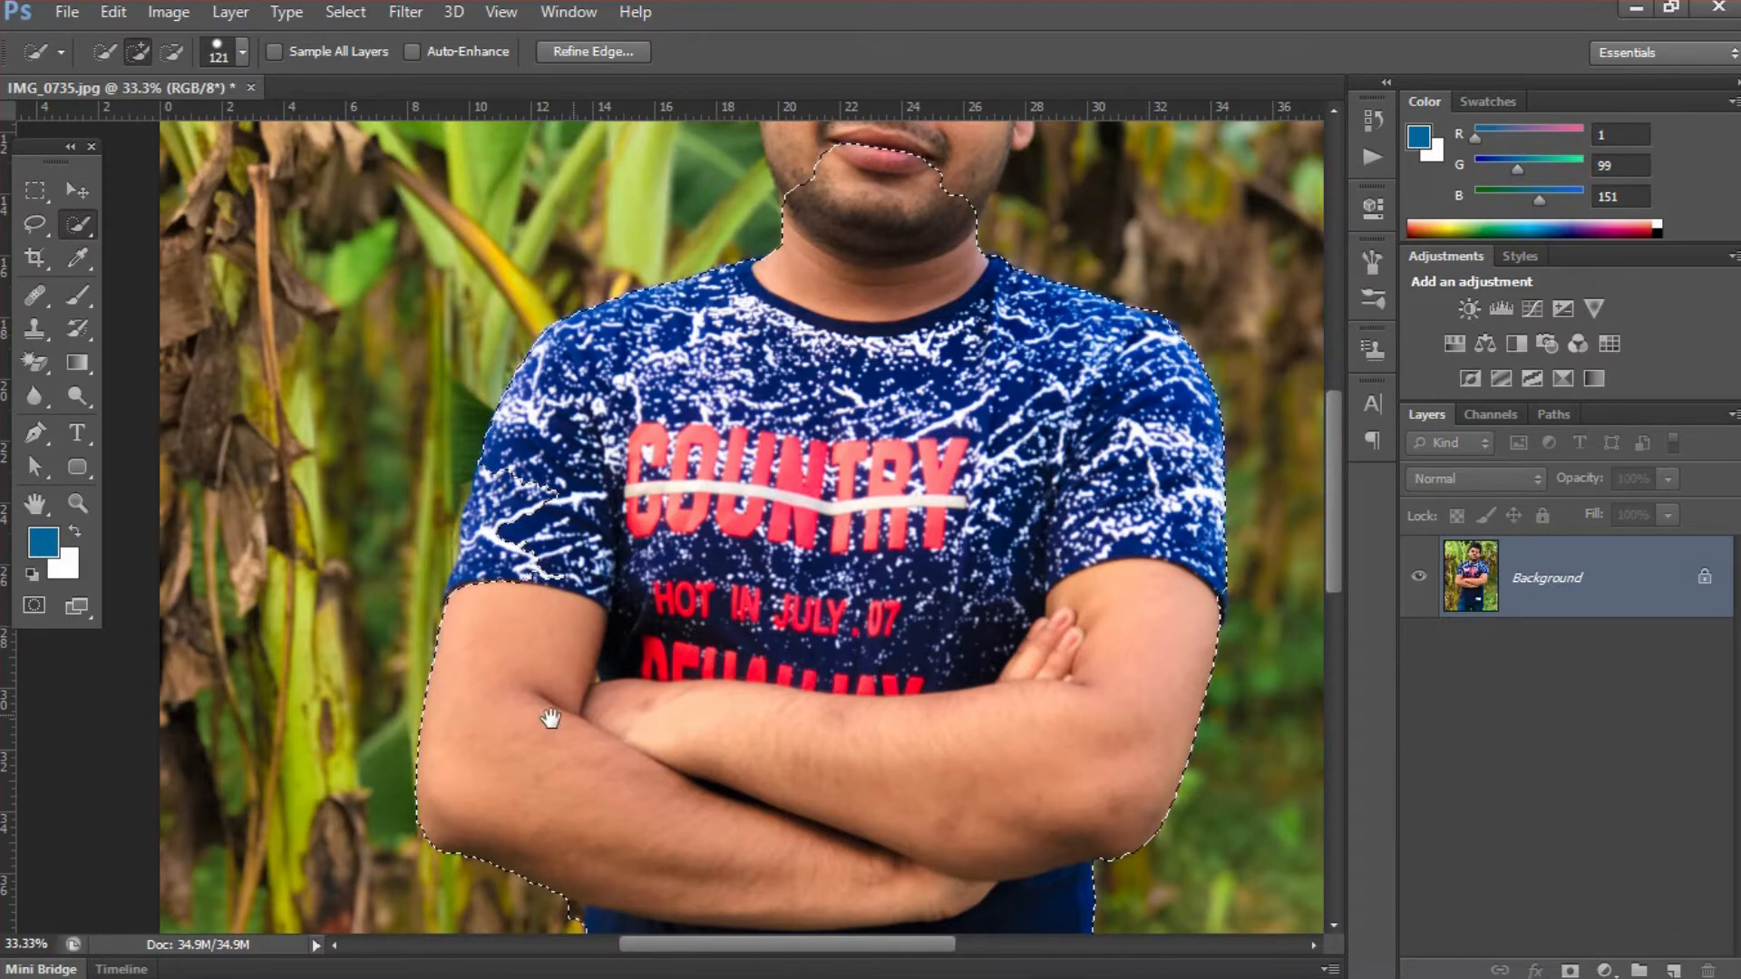
- Clean the selection edge under the forearm where it meets the shirt, subtracting background with a 53 px brush
{"action": "mouse_move", "coordinate": [510, 567]}
{"action": "left_mouse_down"}
{"action": "mouse_move", "coordinate": [518, 479]}
{"action": "mouse_move", "coordinate": [477, 553]}
{"action": "mouse_move", "coordinate": [481, 604]}
{"action": "left_mouse_up"}
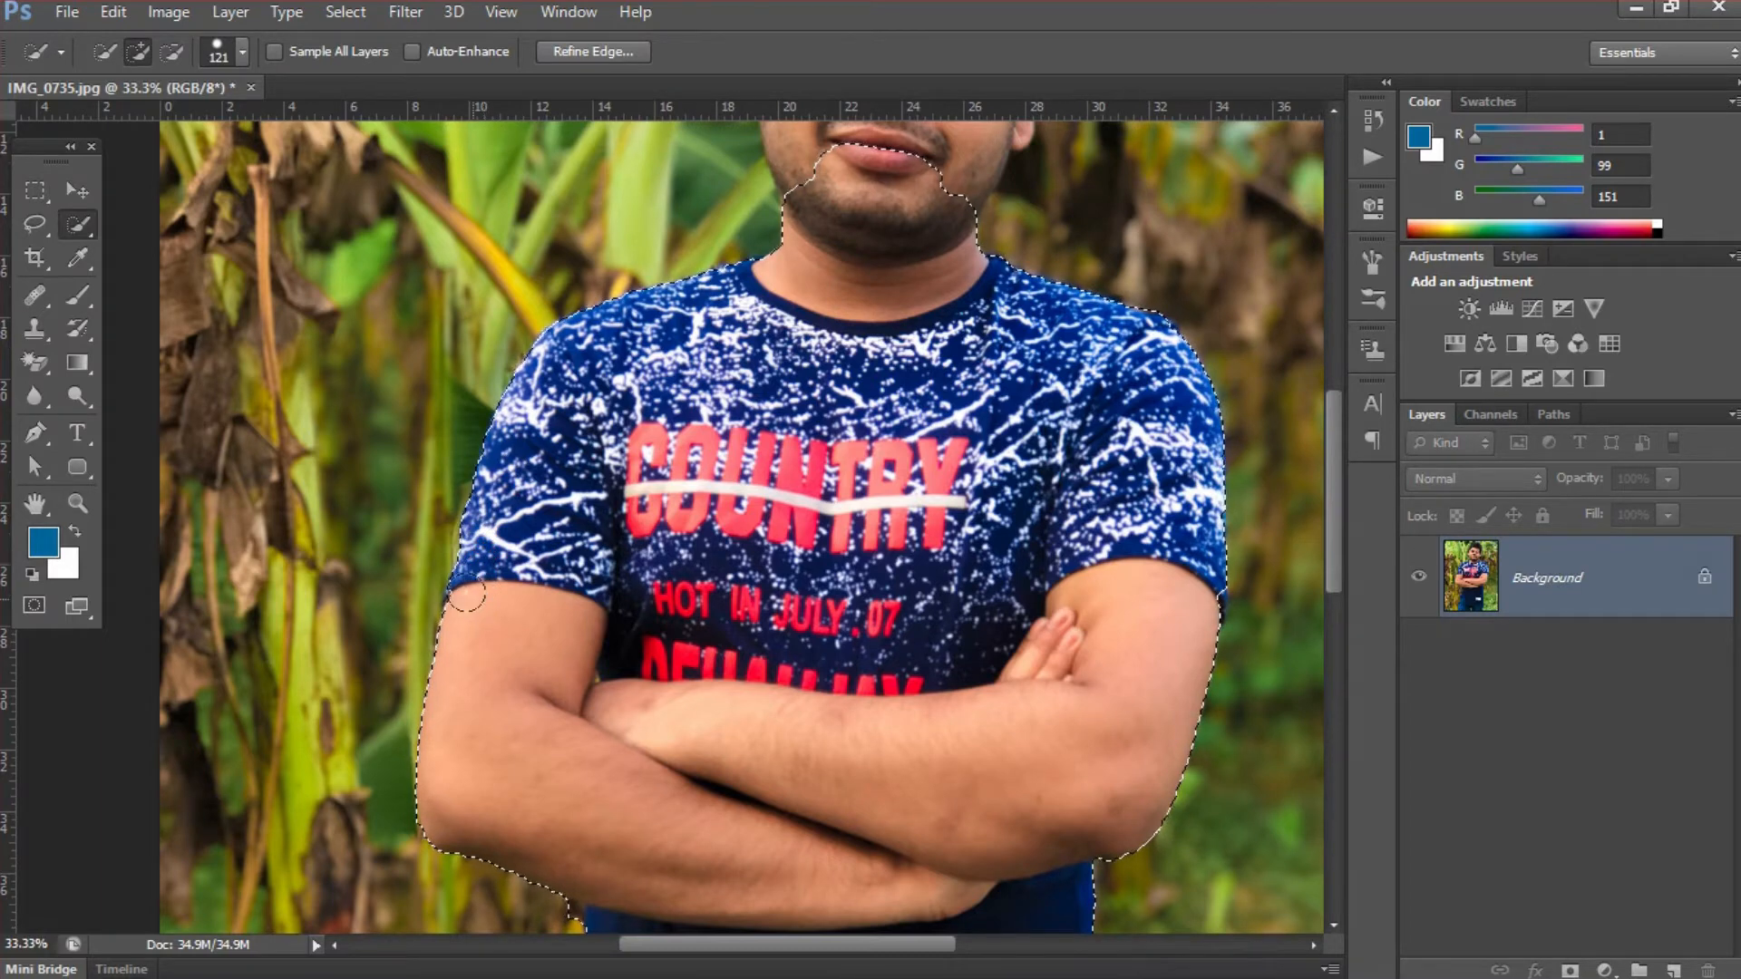
{"action": "left_click", "coordinate": [662, 673]}
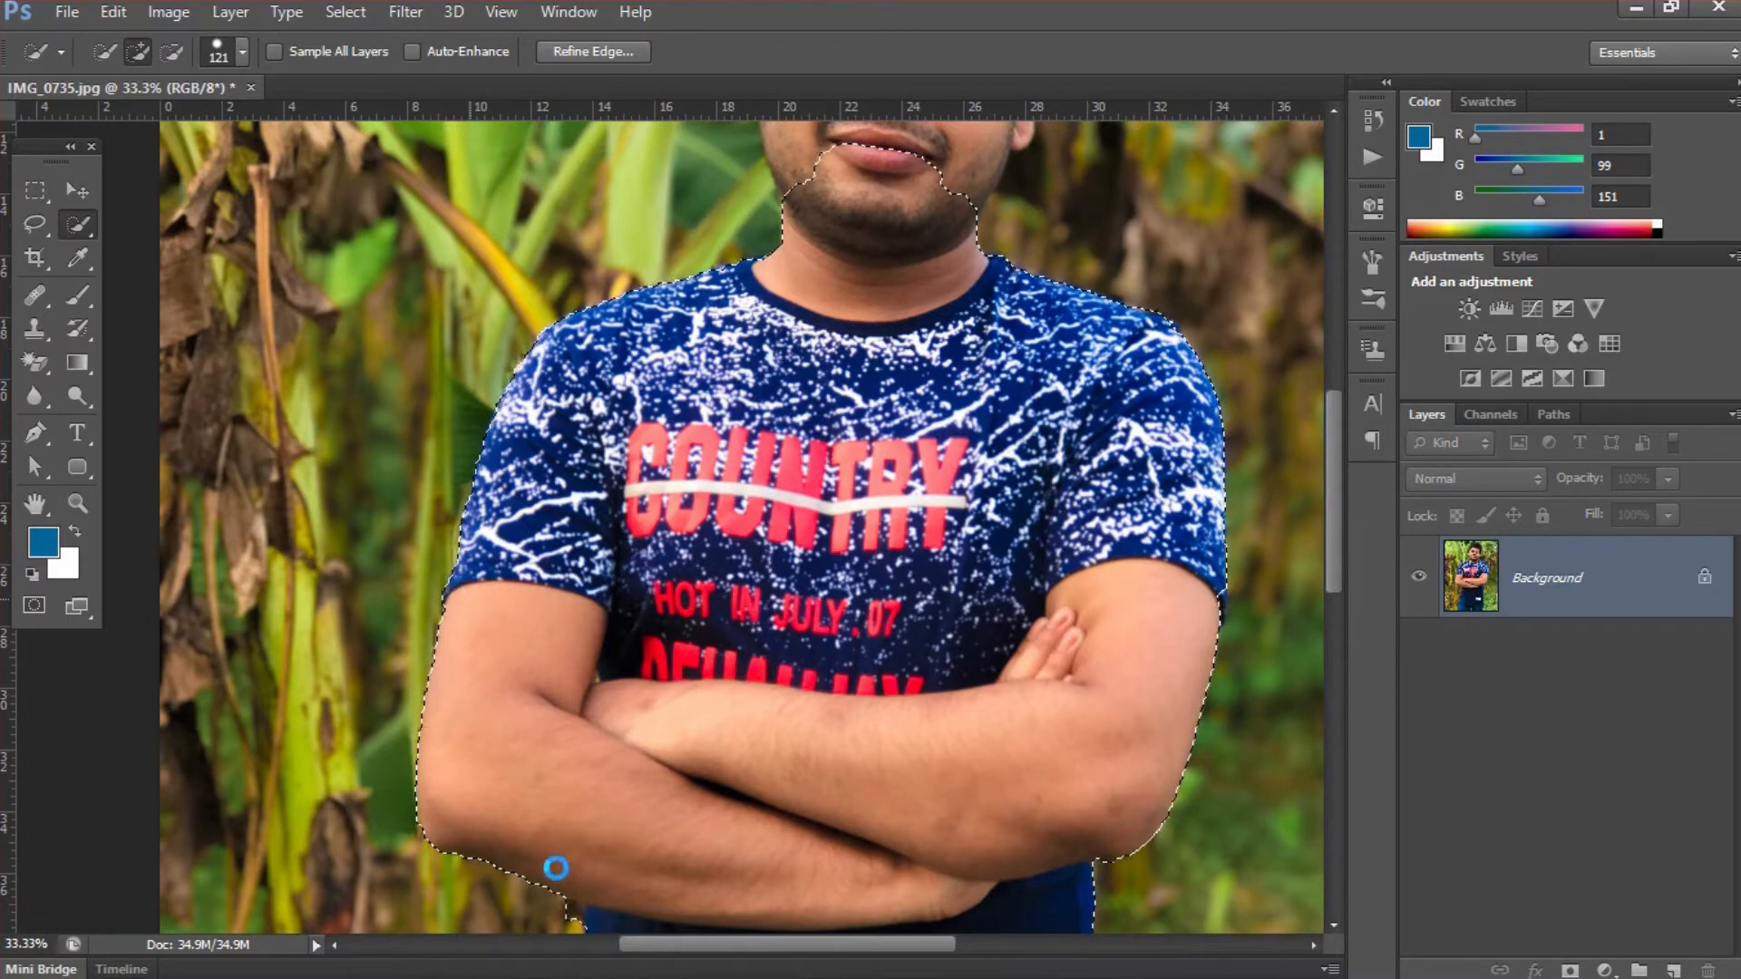
{"action": "mouse_move", "coordinate": [580, 868]}
{"action": "left_mouse_down"}
{"action": "mouse_move", "coordinate": [634, 676]}
{"action": "mouse_move", "coordinate": [763, 797]}
{"action": "left_mouse_up"}
{"action": "left_click_drag", "start_coordinate": [653, 733], "coordinate": [598, 741]}
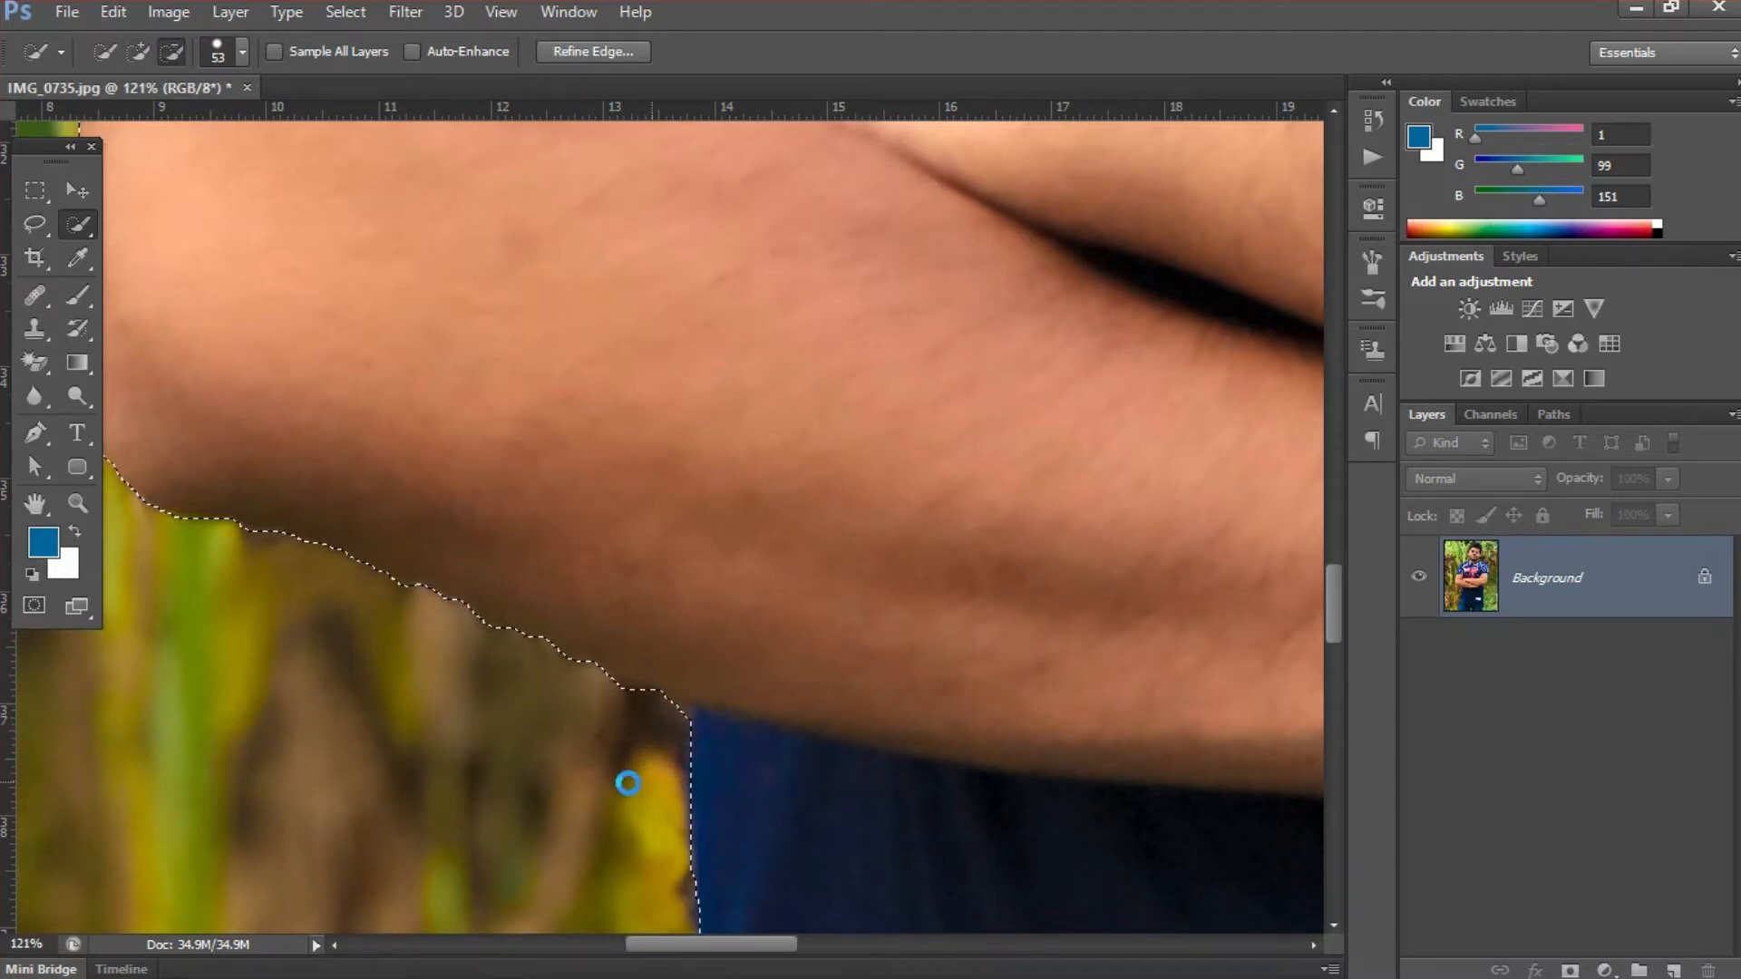
- Add the man's face, hair and the ear on the image's left side to the selection
{"action": "scroll", "coordinate": [625, 787], "scroll_direction": "down", "scroll_amount": 5}
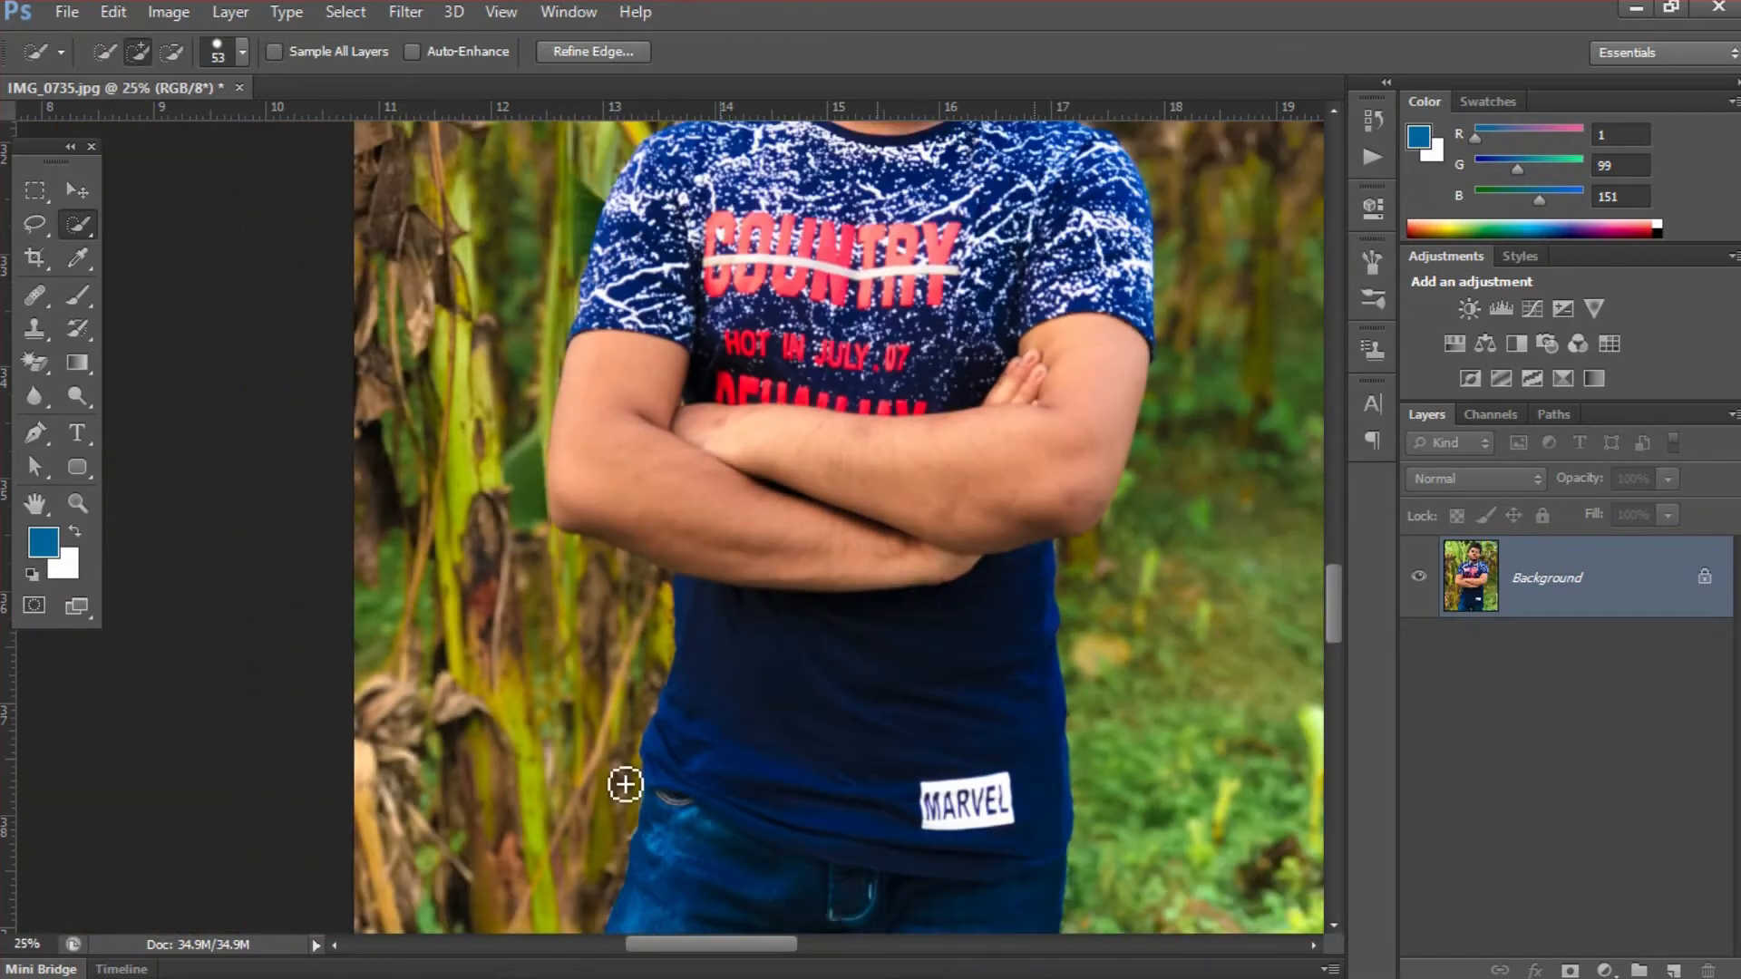
{"action": "scroll", "coordinate": [625, 785], "scroll_direction": "down", "scroll_amount": 5}
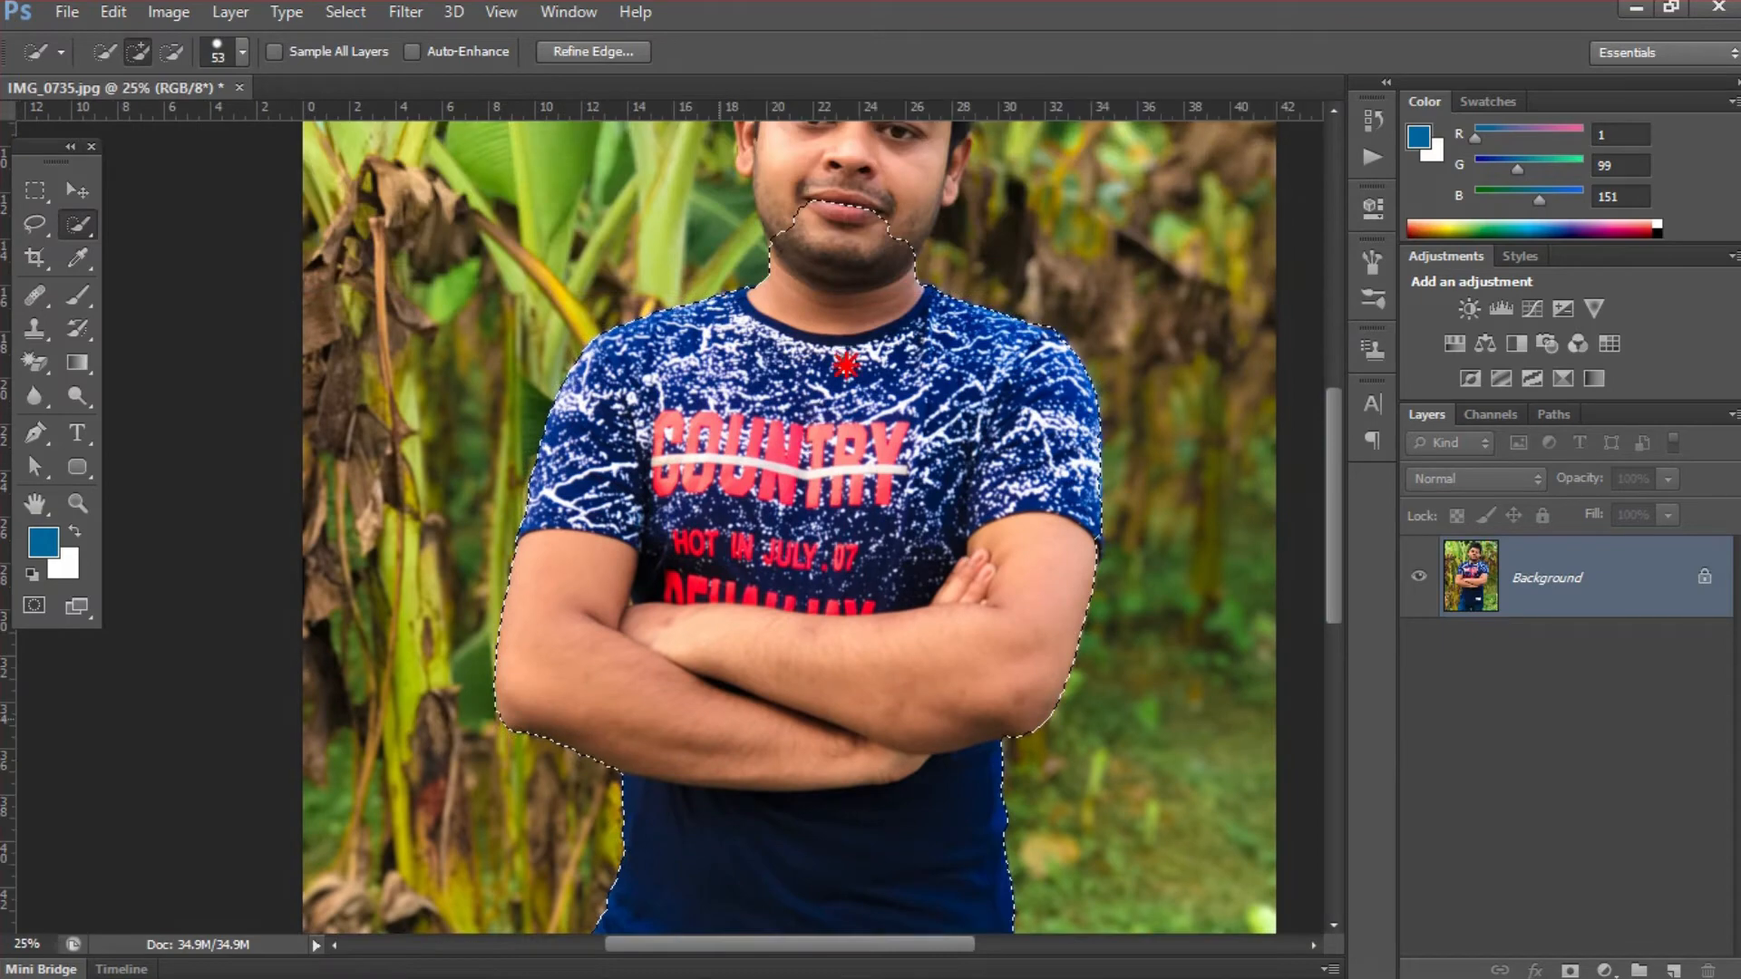
{"action": "scroll", "coordinate": [845, 365], "scroll_direction": "up", "scroll_amount": 4}
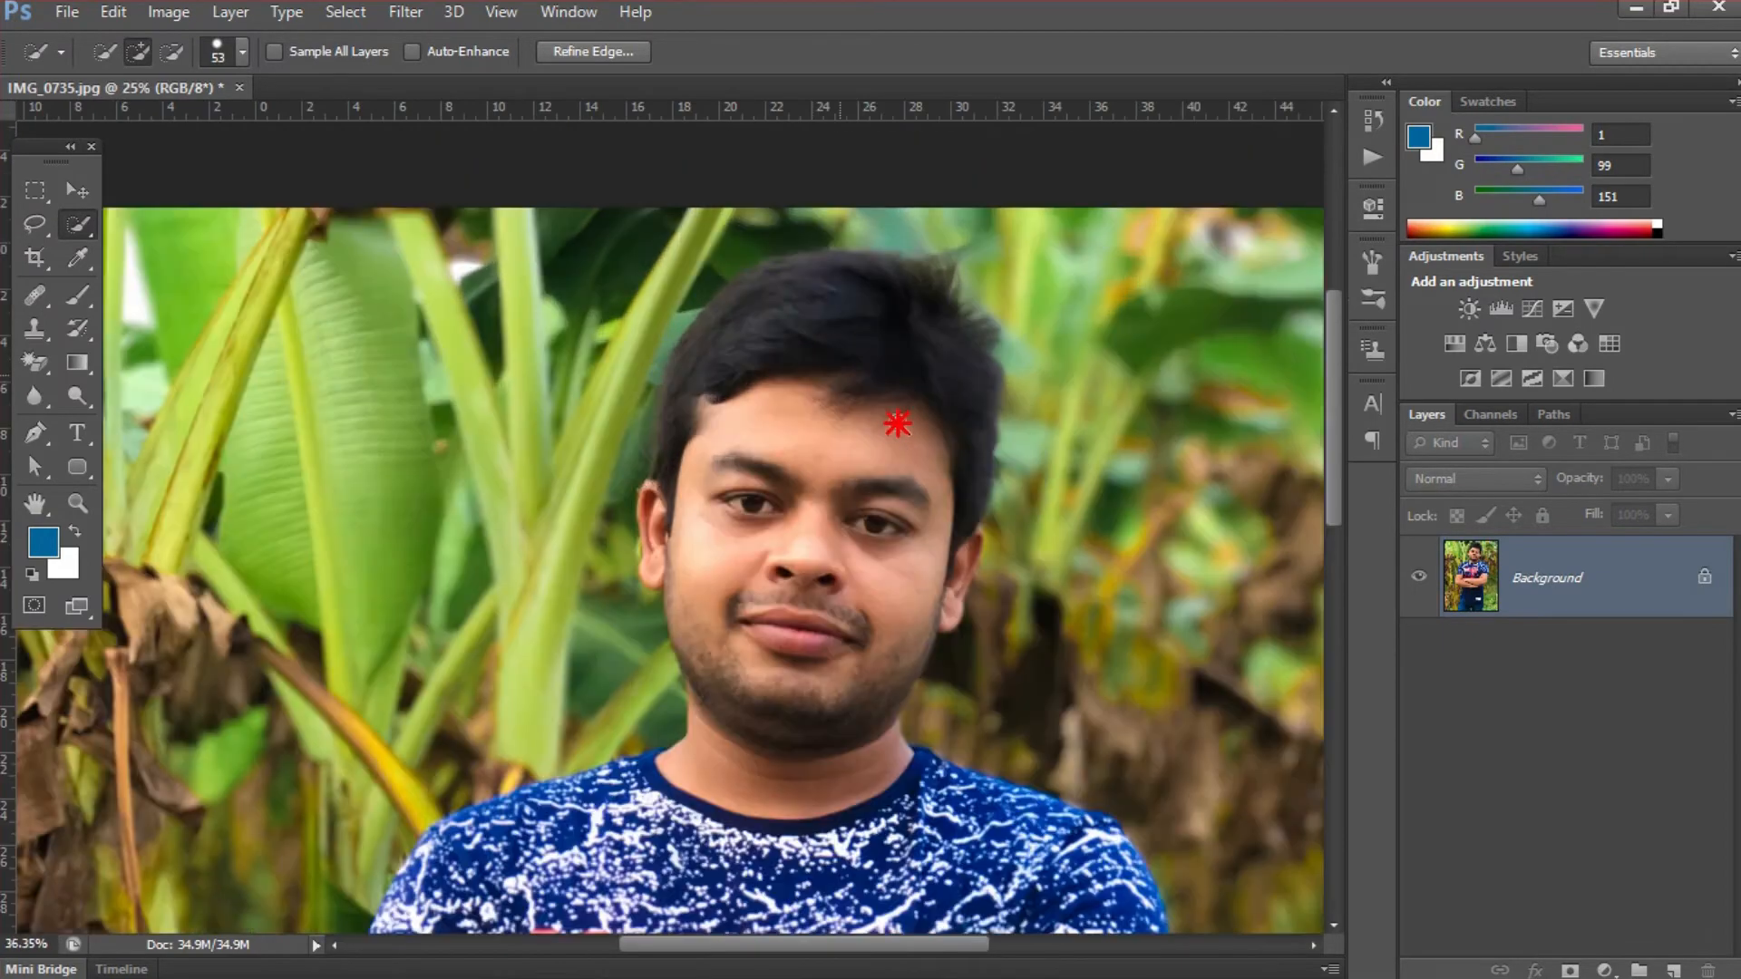
{"action": "scroll", "coordinate": [897, 423], "scroll_direction": "up", "scroll_amount": 3}
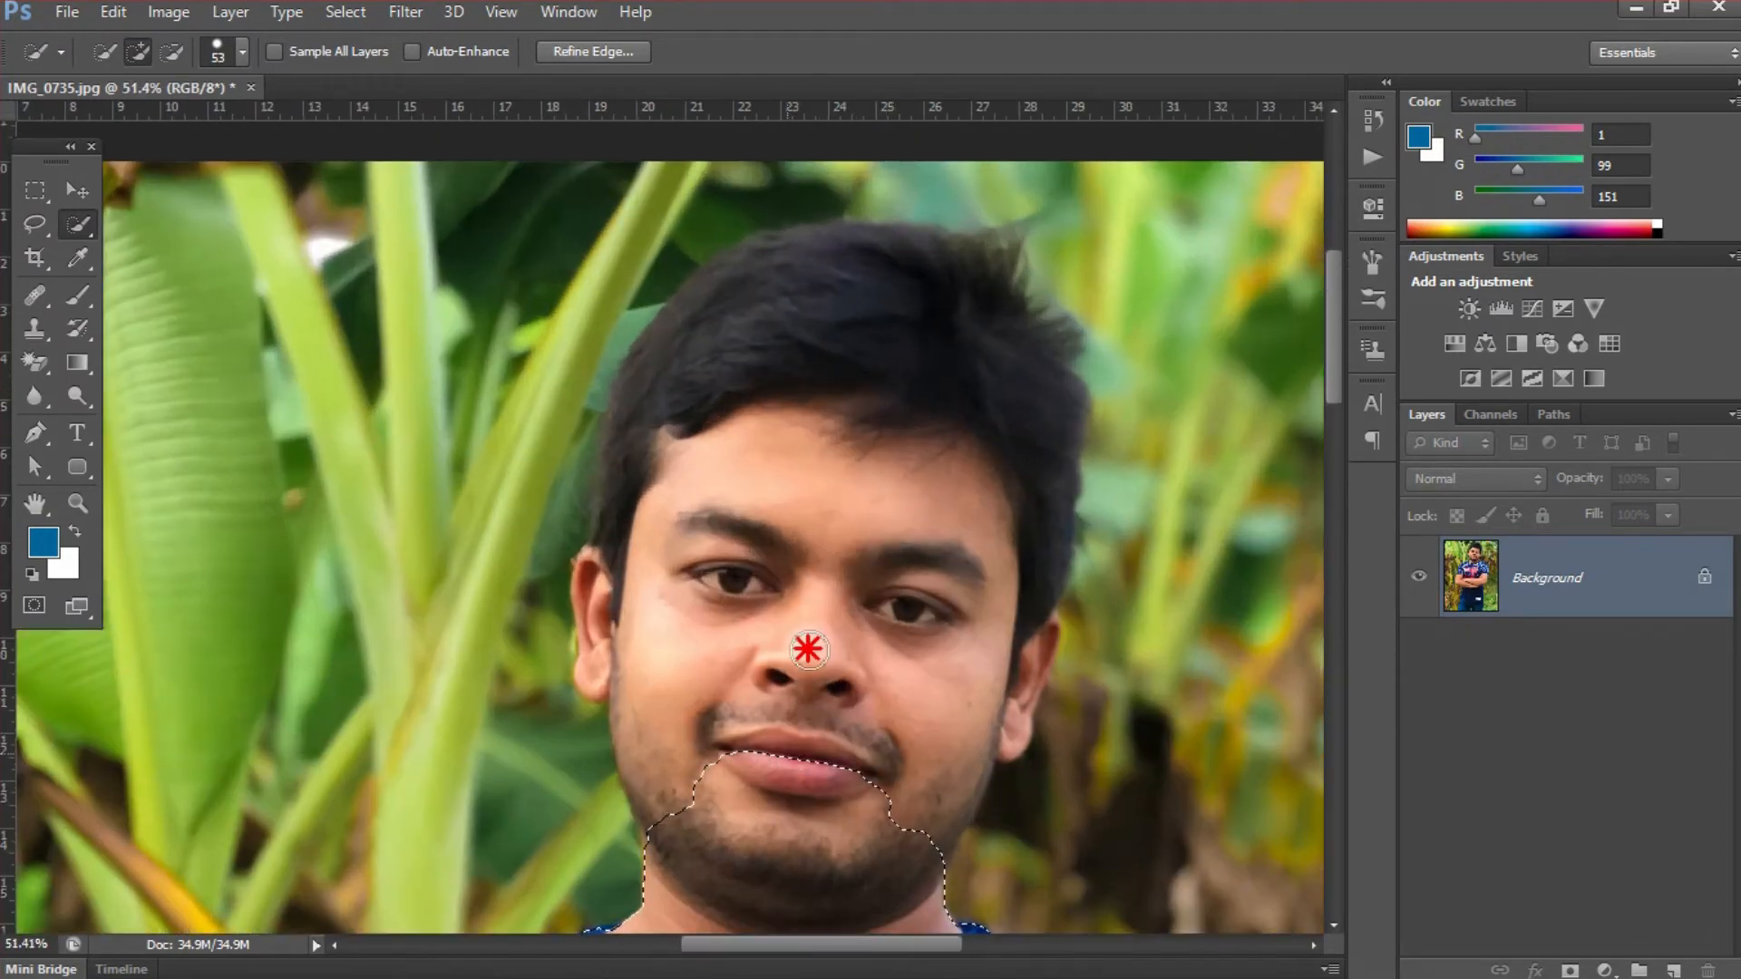
{"action": "left_click_drag", "start_coordinate": [808, 649], "coordinate": [816, 583]}
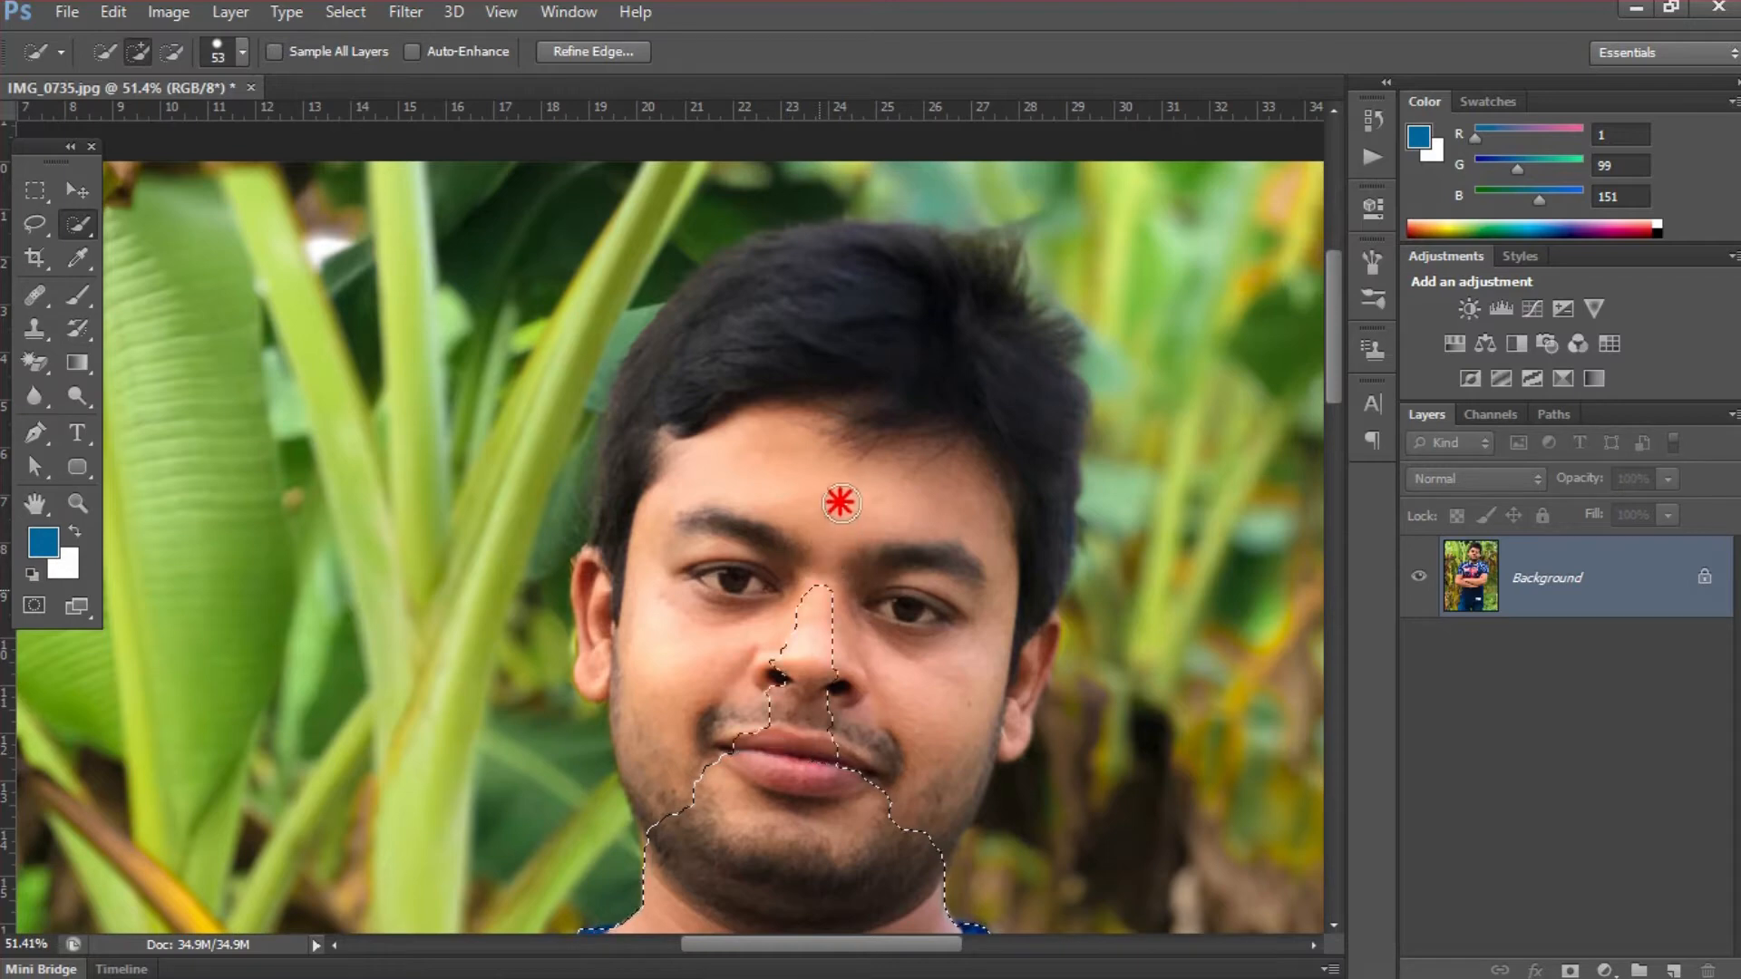
{"action": "left_click_drag", "start_coordinate": [847, 448], "coordinate": [877, 333]}
{"action": "left_click", "coordinate": [815, 347]}
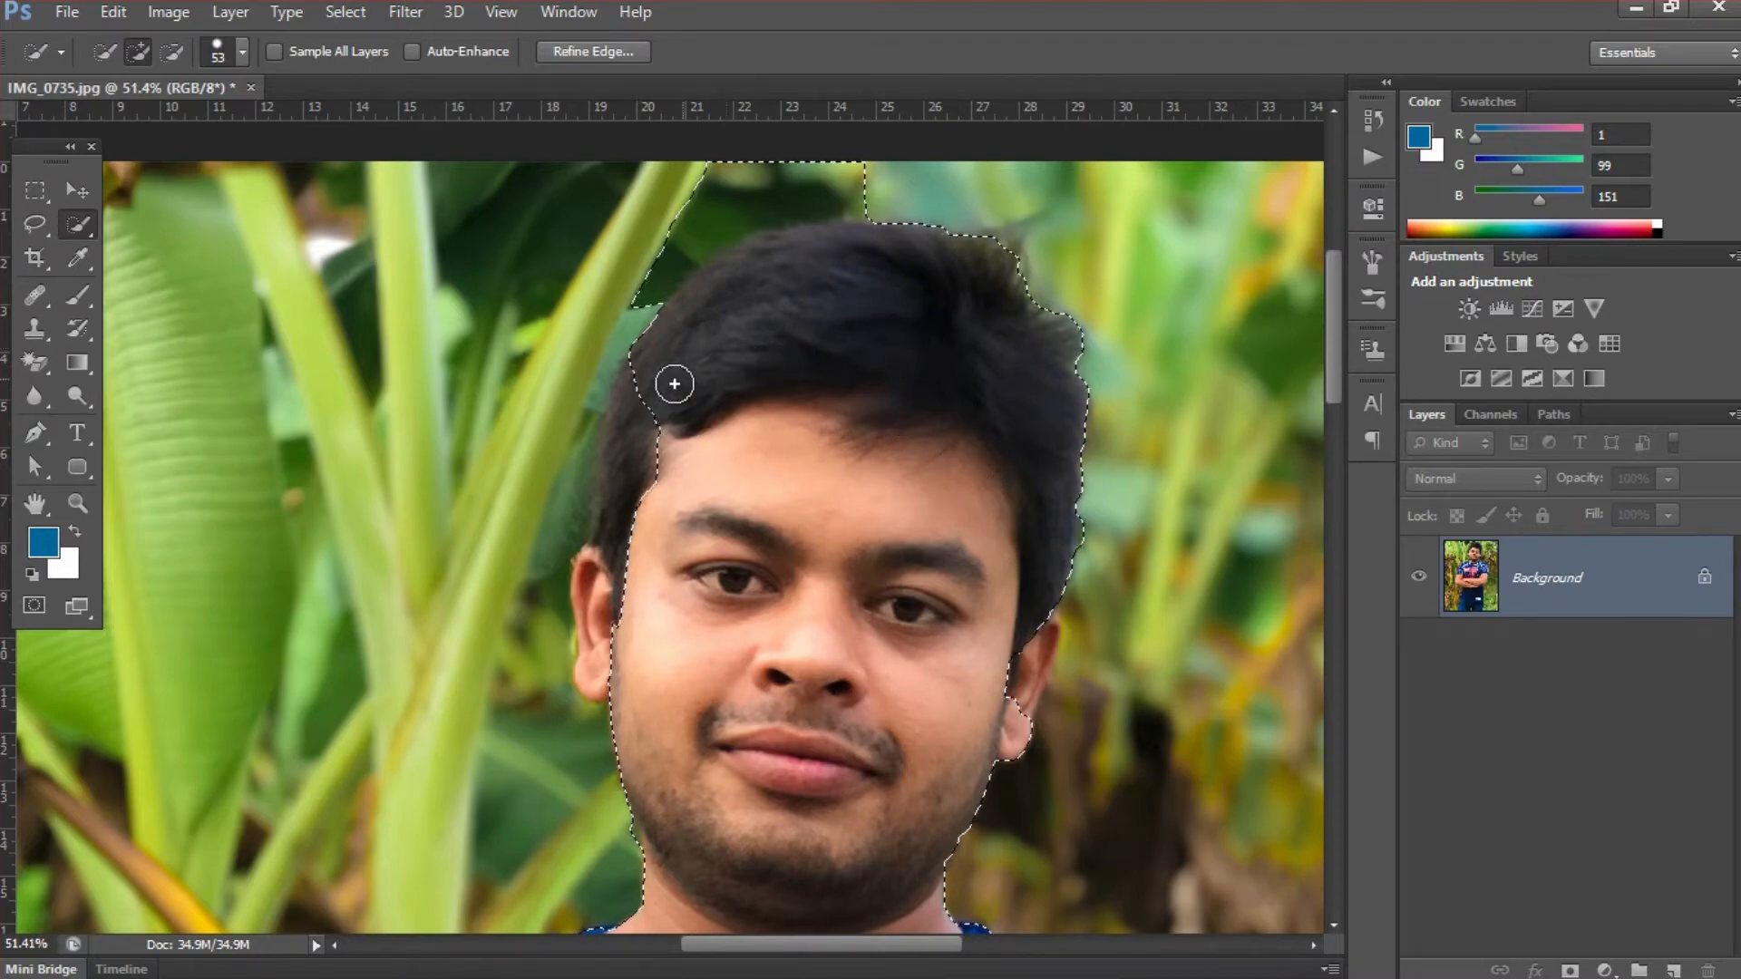
{"action": "left_click_drag", "start_coordinate": [633, 436], "coordinate": [587, 584]}
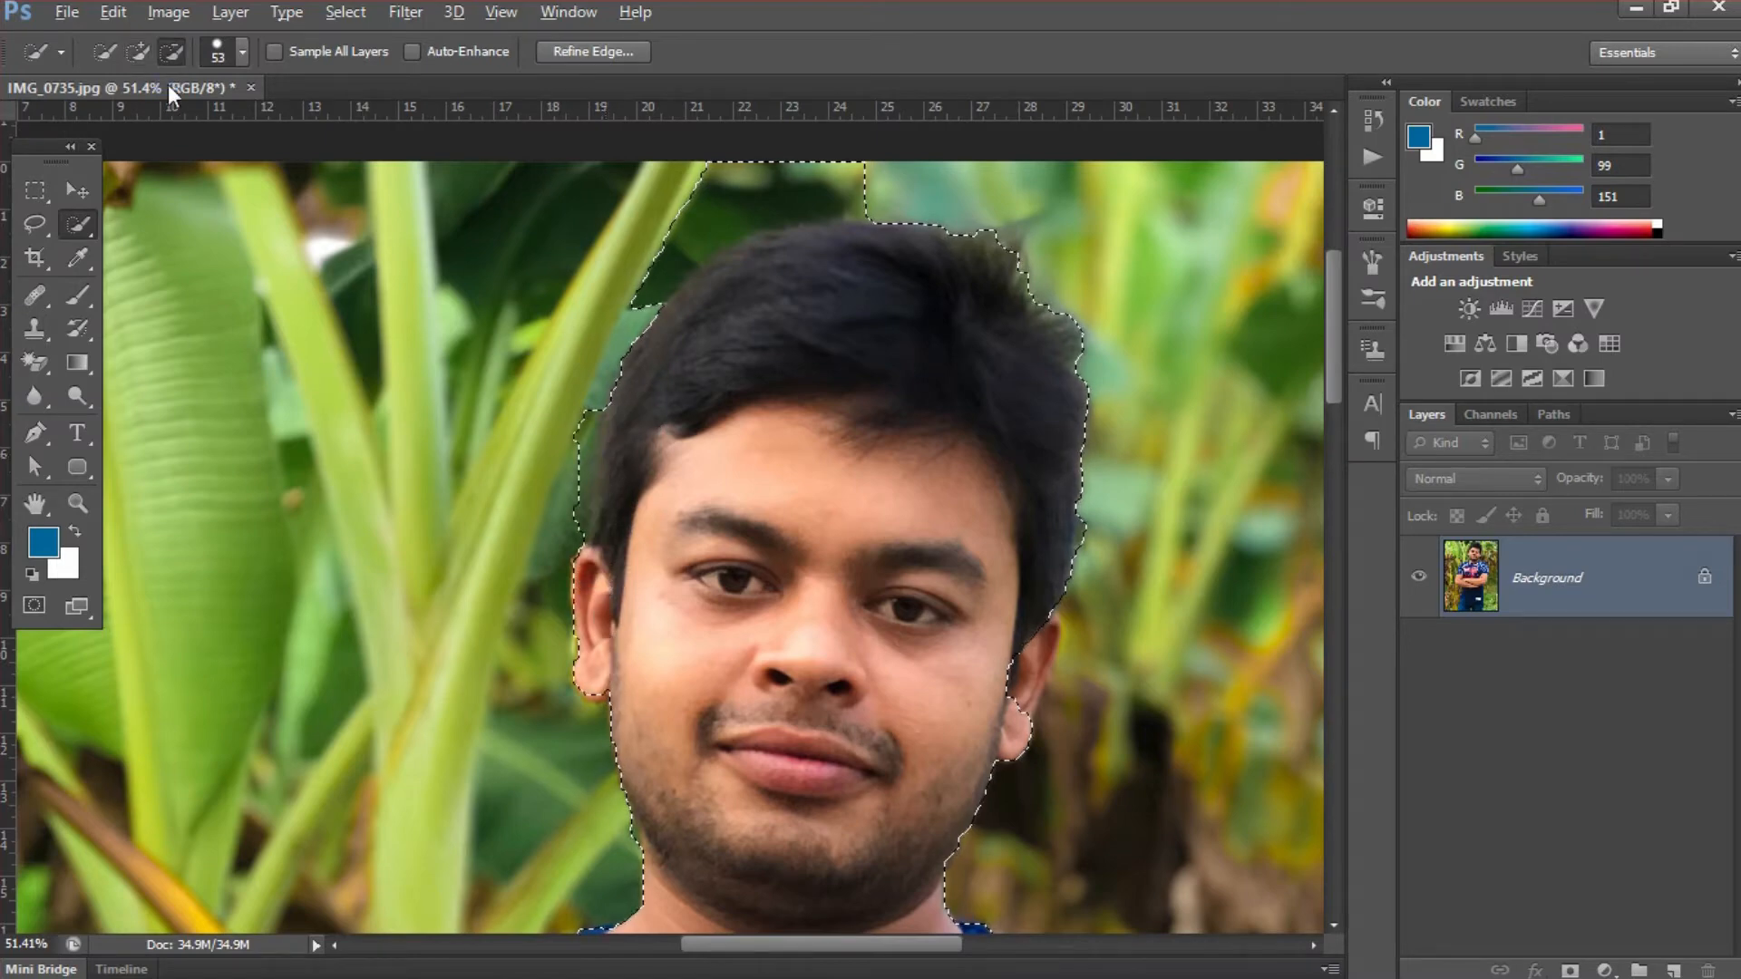
- Refine the selection along the side hair above the left-hand ear, subtracting the leaf background and adding missed hair
{"action": "key", "text": "alt"}
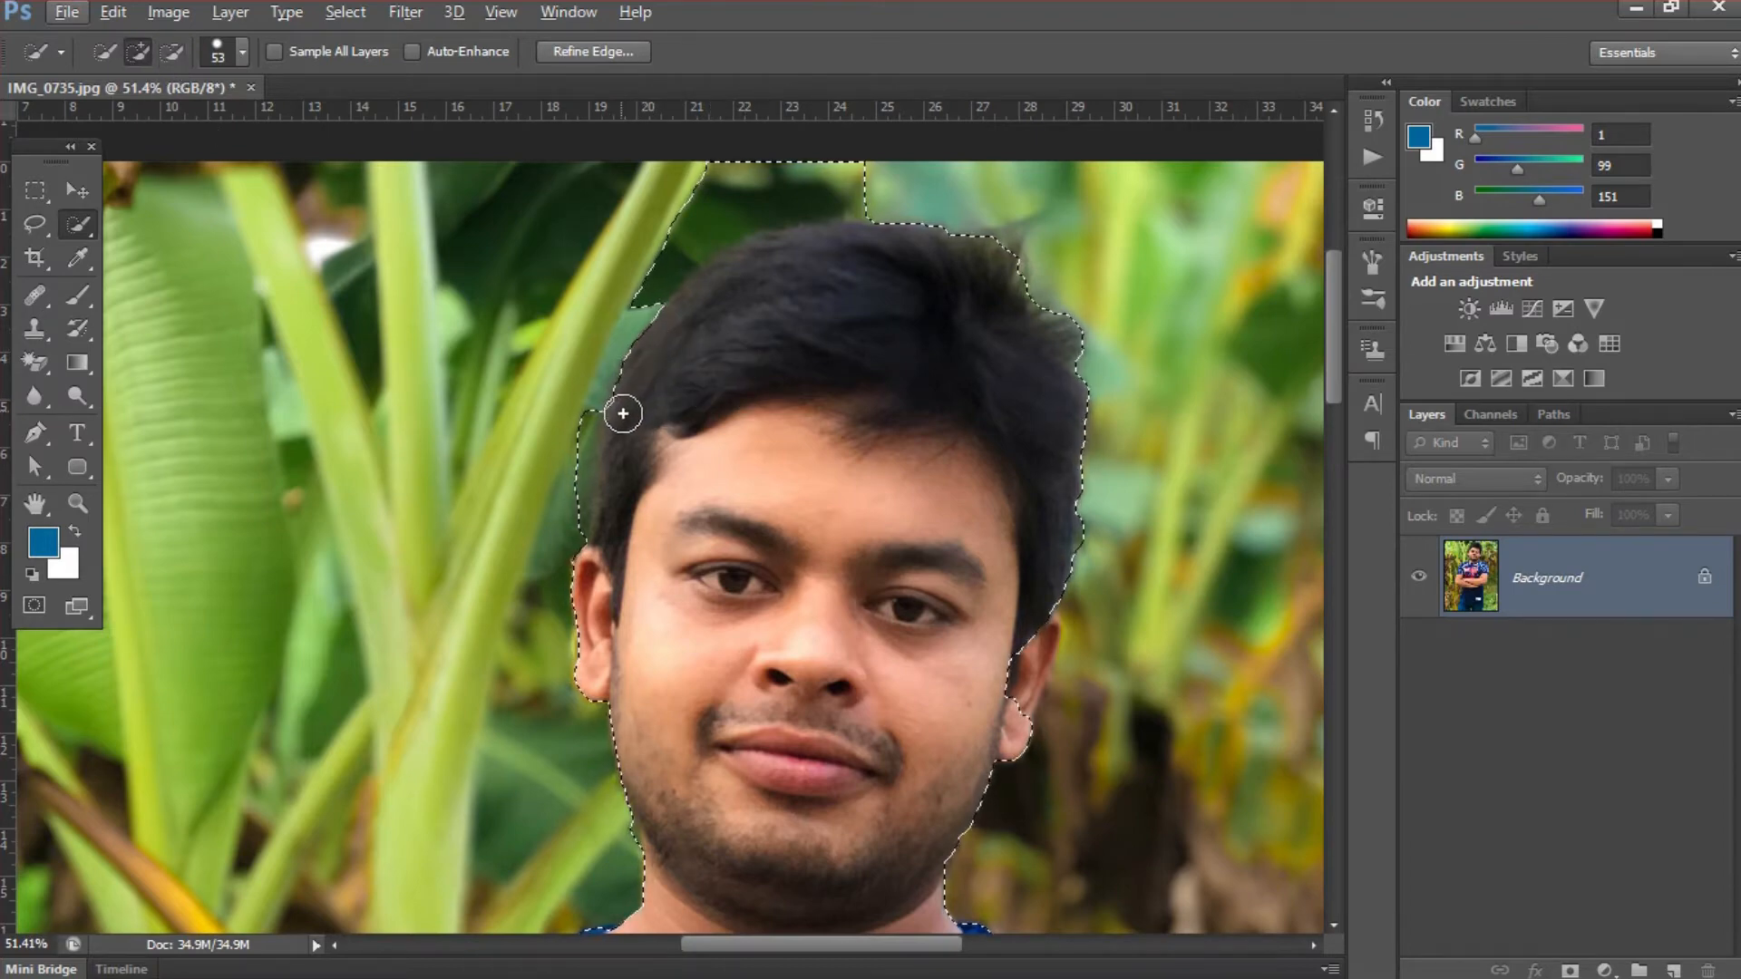
{"action": "key", "text": "alt"}
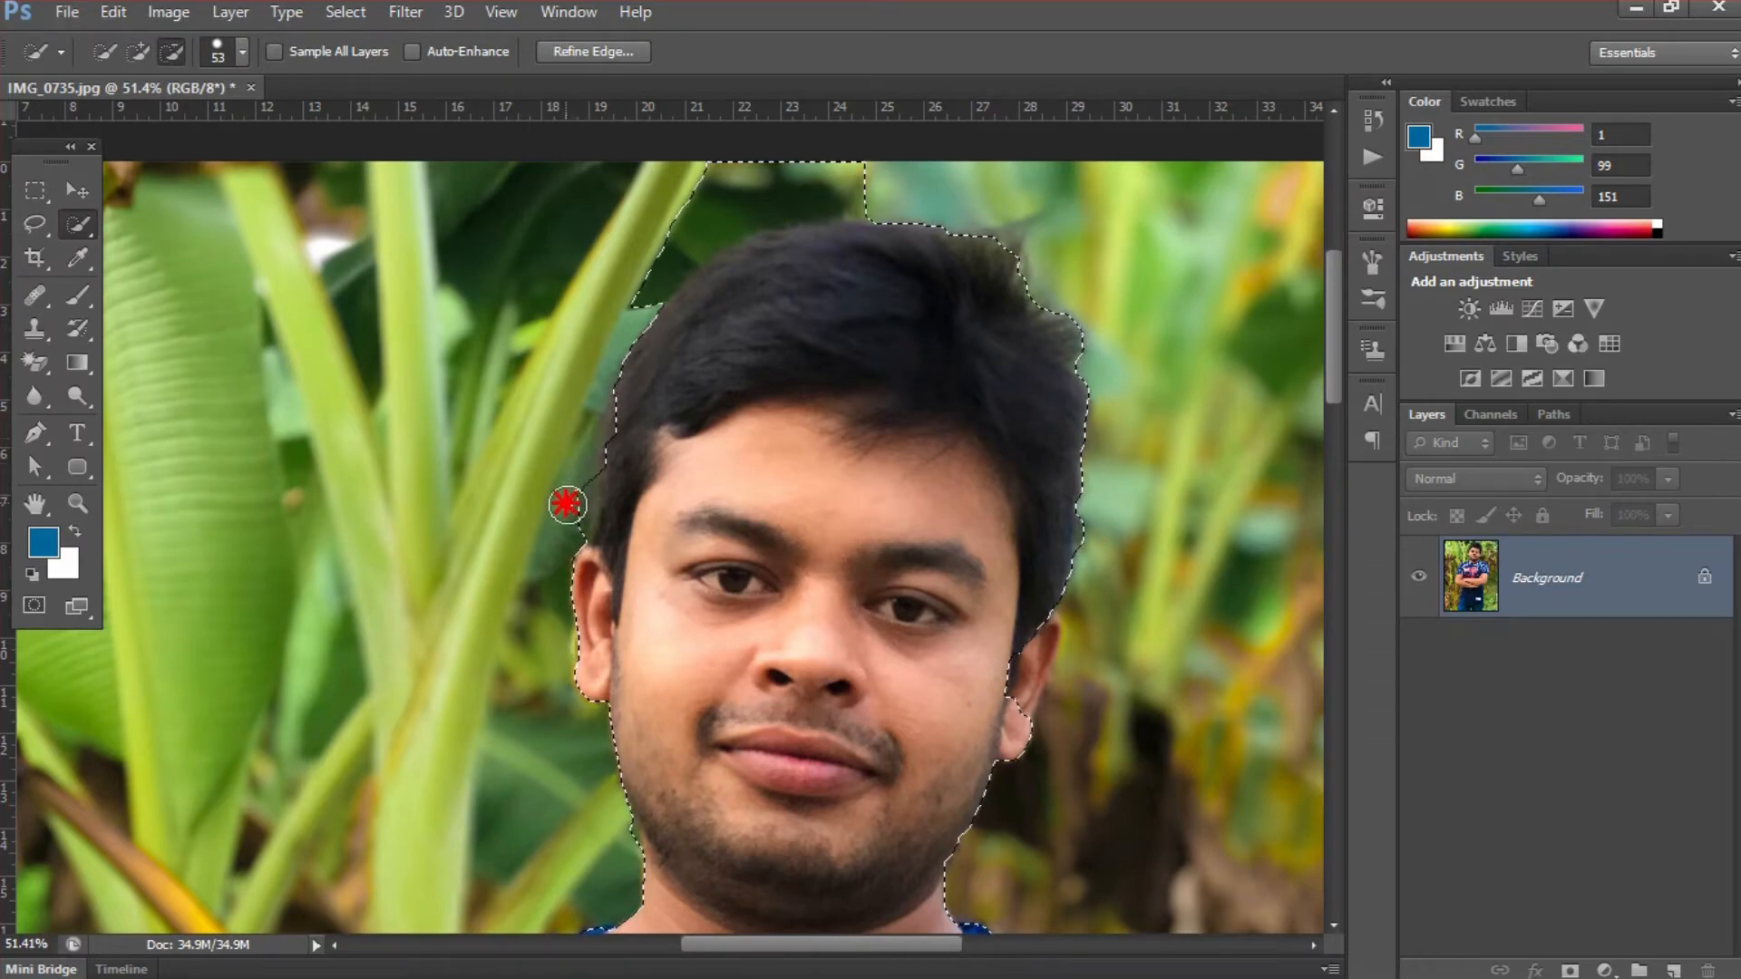
{"action": "key", "text": "ctrl+space"}
{"action": "left_click_drag", "start_coordinate": [589, 421], "coordinate": [726, 497]}
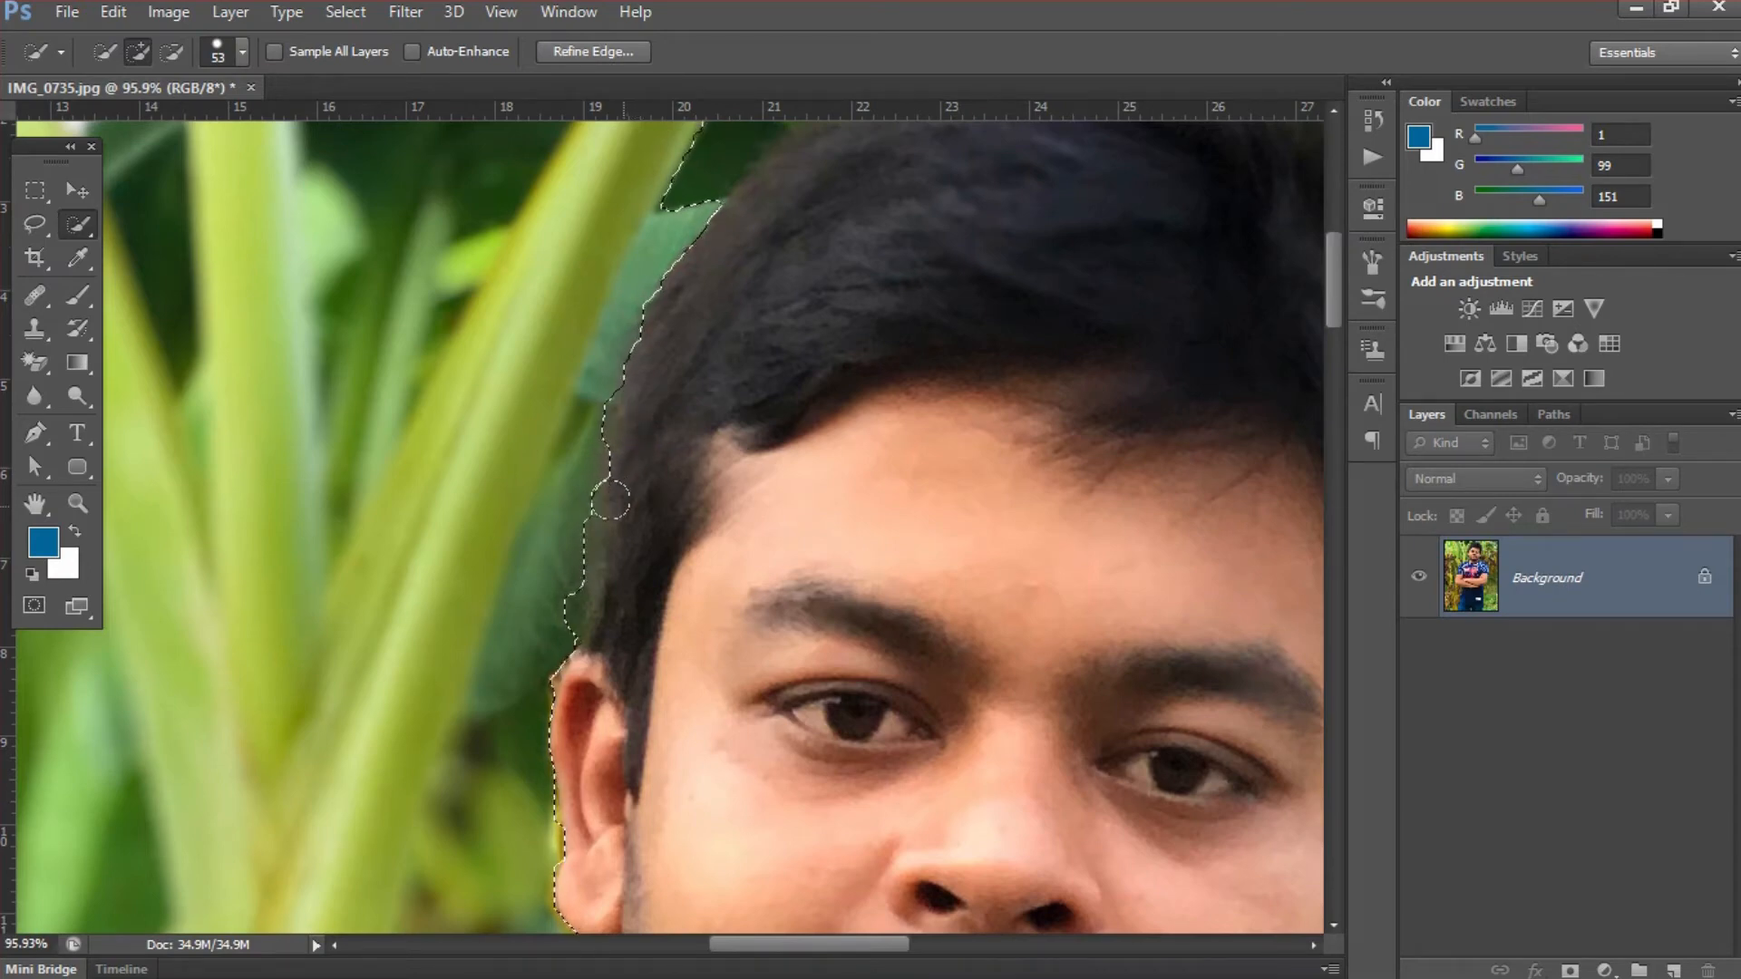
{"action": "left_click", "coordinate": [622, 466]}
{"action": "key", "text": "alt"}
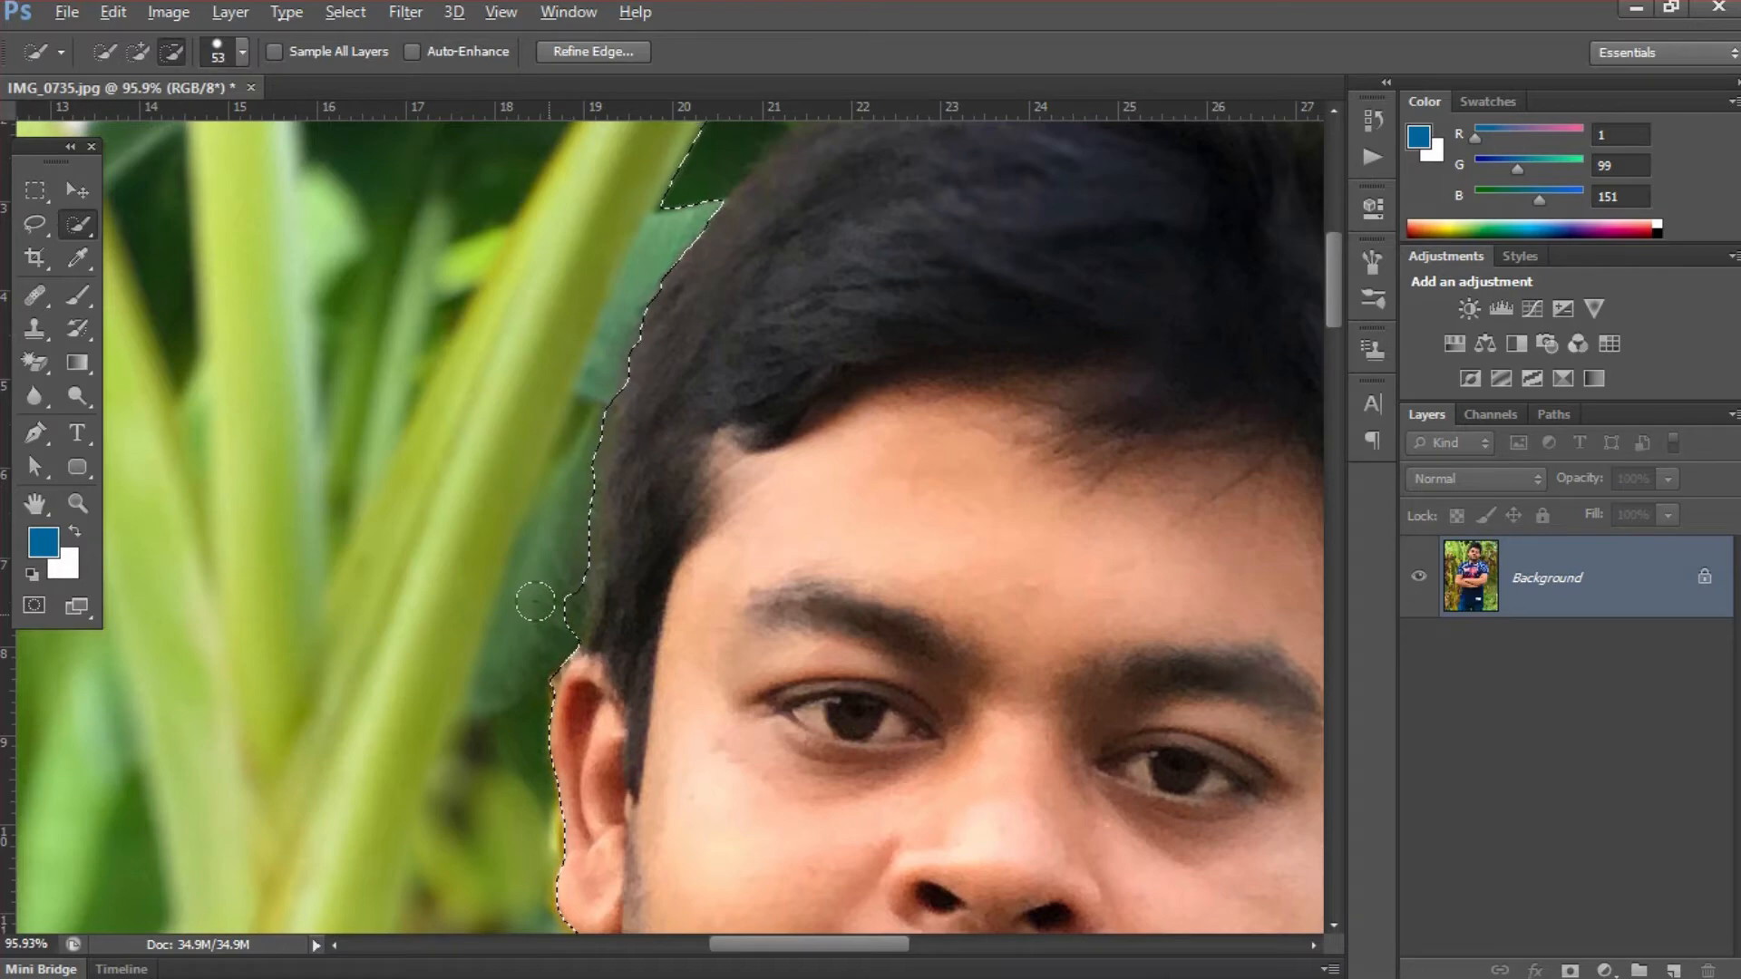
{"action": "left_click", "coordinate": [544, 611], "text": "alt"}
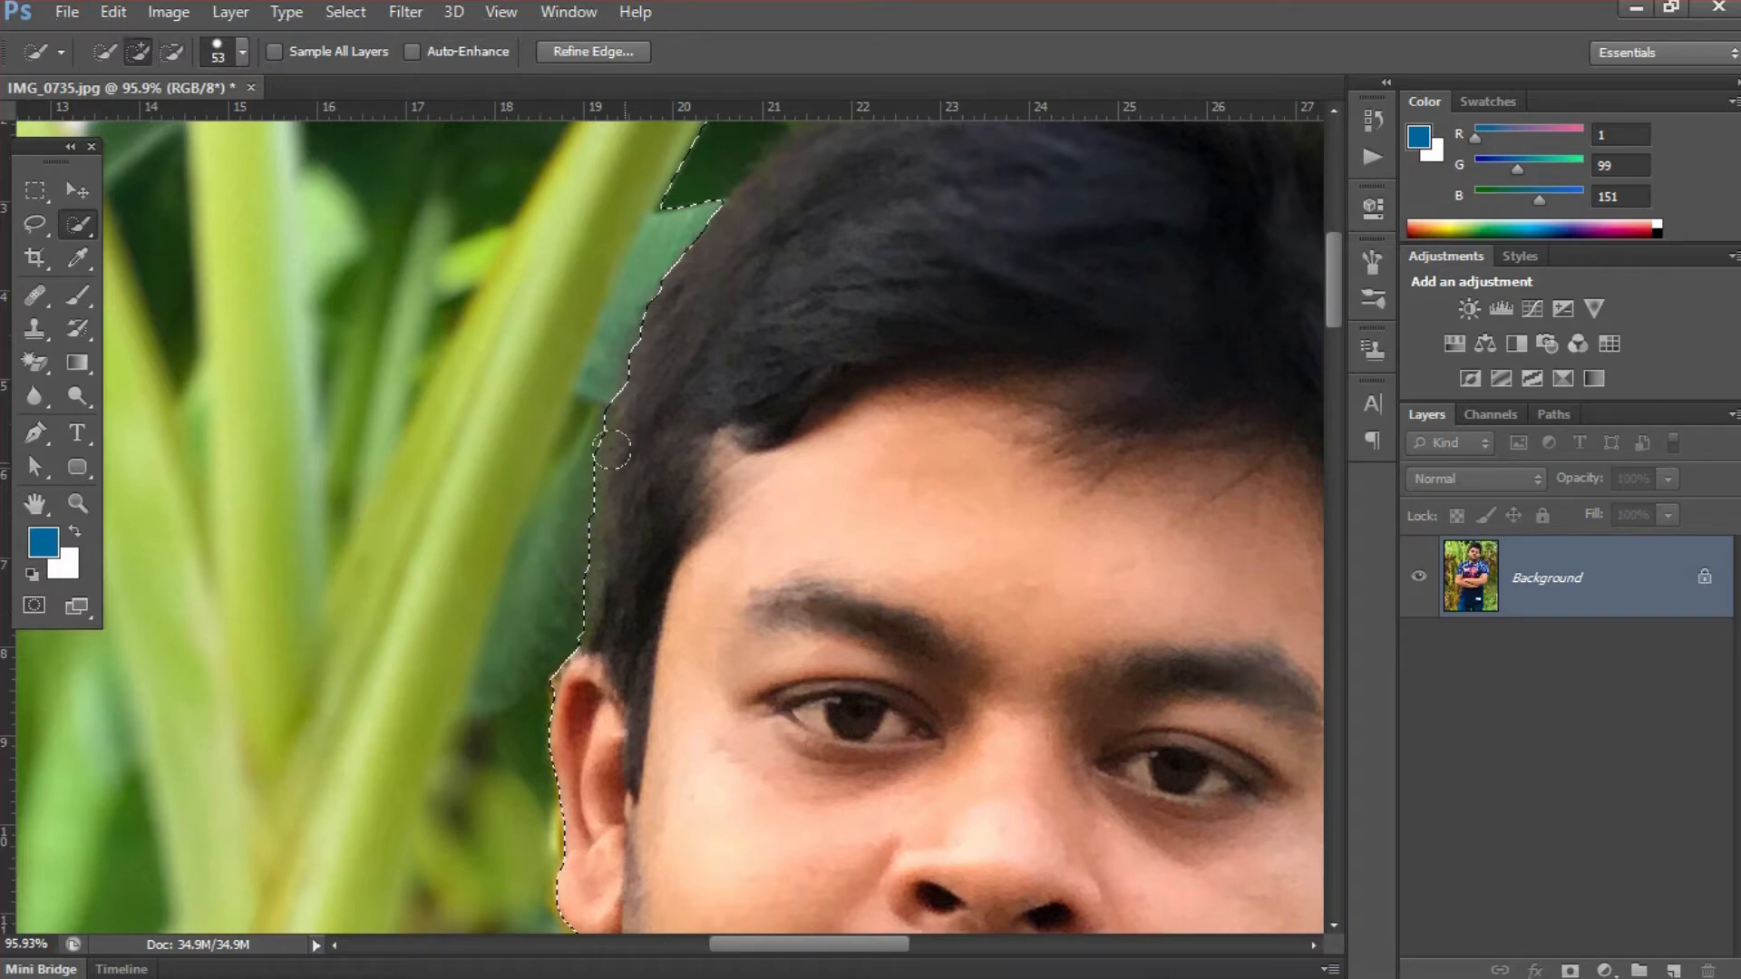
- Subtract the leaf background above the head from the selection, following the top of the hair
{"action": "left_click", "coordinate": [691, 465]}
{"action": "left_click_drag", "start_coordinate": [690, 465], "coordinate": [680, 498]}
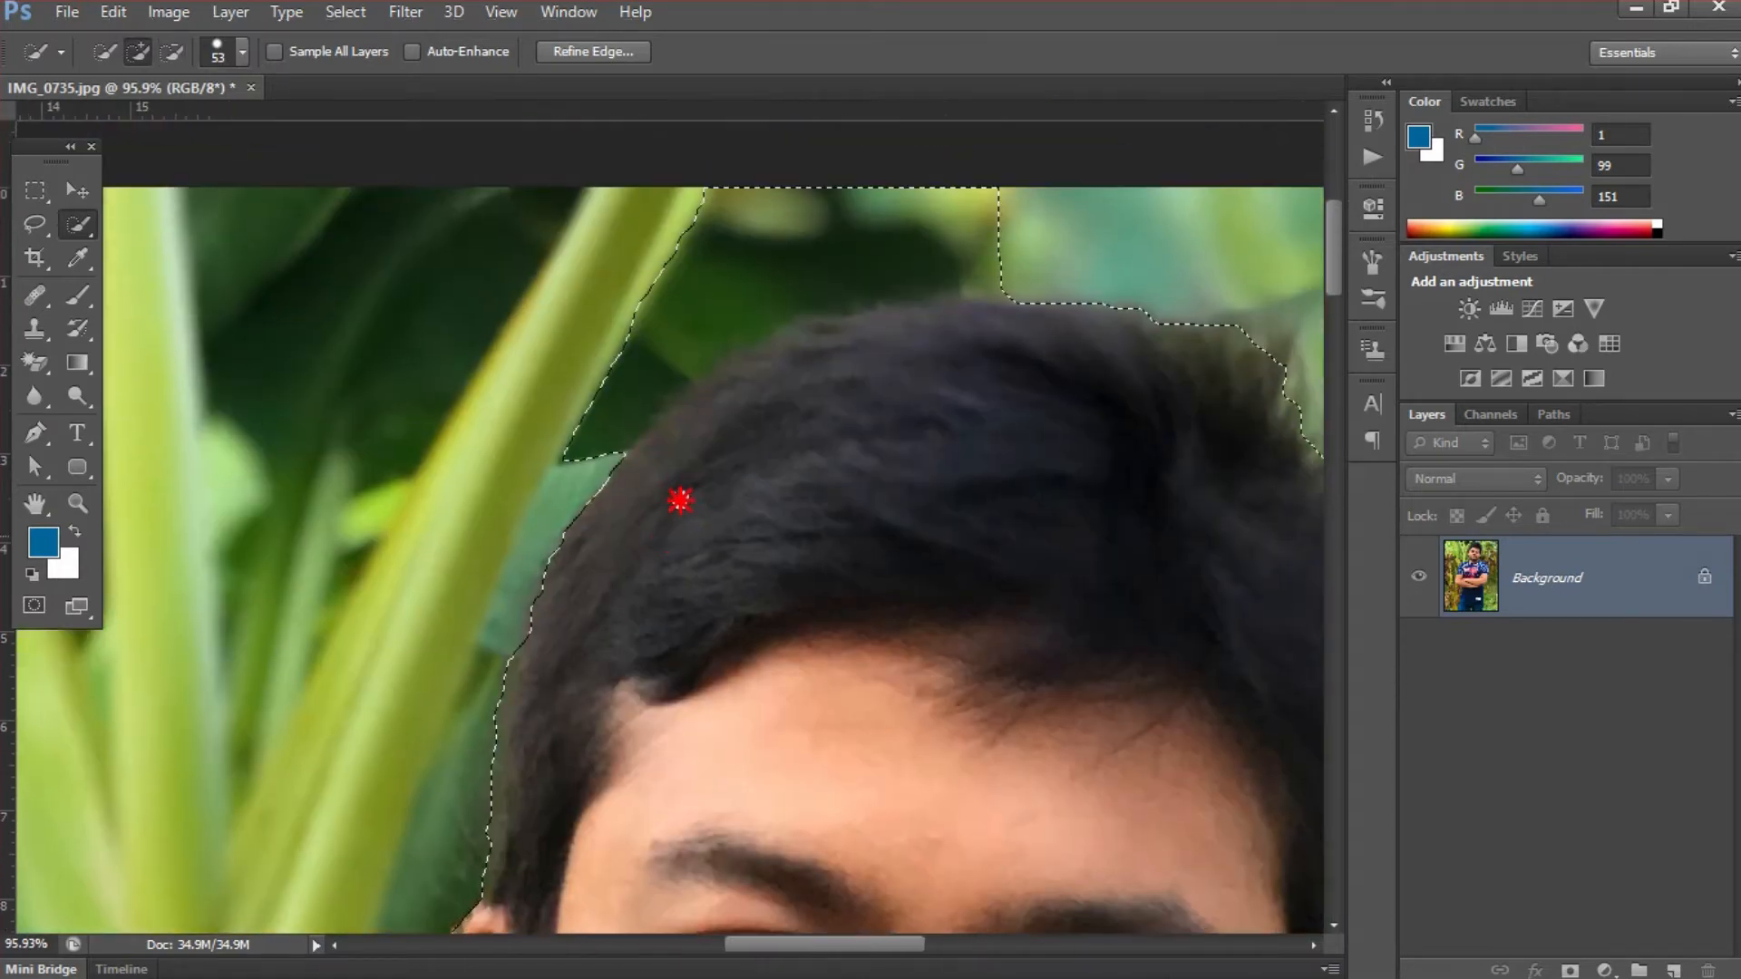
{"action": "left_click", "coordinate": [583, 427], "text": "alt"}
{"action": "mouse_move", "coordinate": [583, 427]}
{"action": "left_mouse_down"}
{"action": "mouse_move", "coordinate": [668, 271]}
{"action": "mouse_move", "coordinate": [717, 244]}
{"action": "mouse_move", "coordinate": [998, 235]}
{"action": "left_mouse_up"}
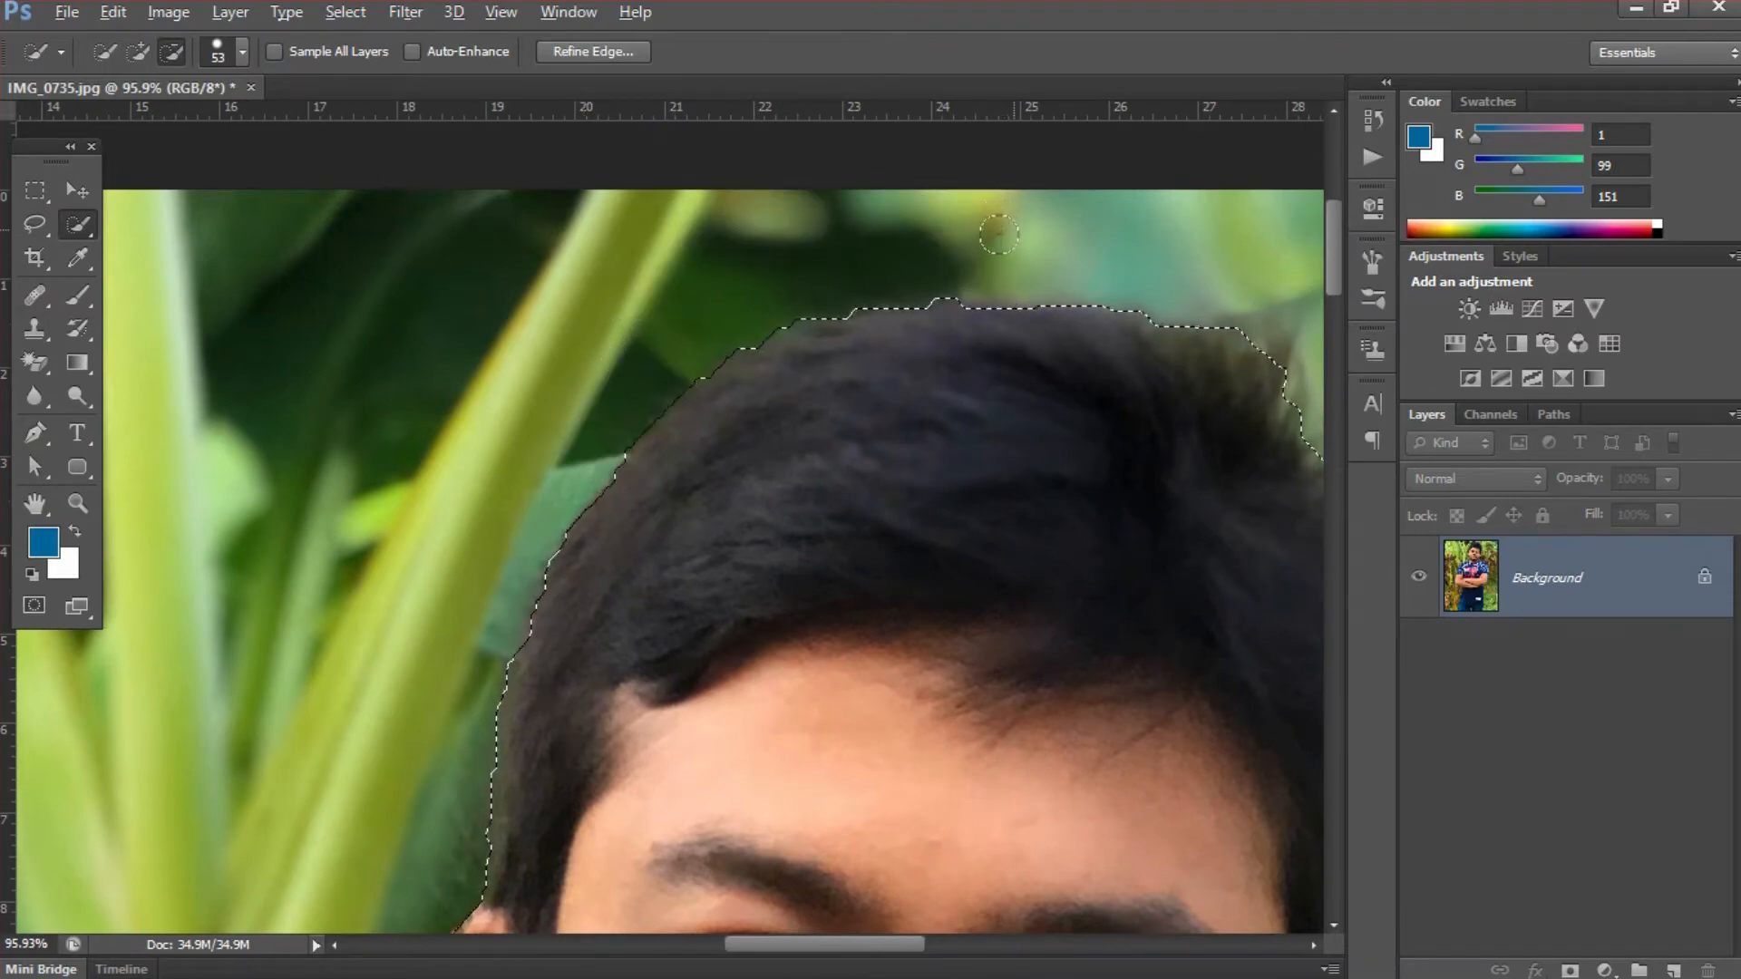
- Add the spiky hair tufts on the head's upper right to the selection and trim the excess background around them
{"action": "mouse_move", "coordinate": [1070, 373]}
{"action": "left_mouse_down"}
{"action": "mouse_move", "coordinate": [1118, 381]}
{"action": "mouse_move", "coordinate": [870, 388]}
{"action": "left_mouse_up"}
{"action": "left_click_drag", "start_coordinate": [993, 345], "coordinate": [1007, 356]}
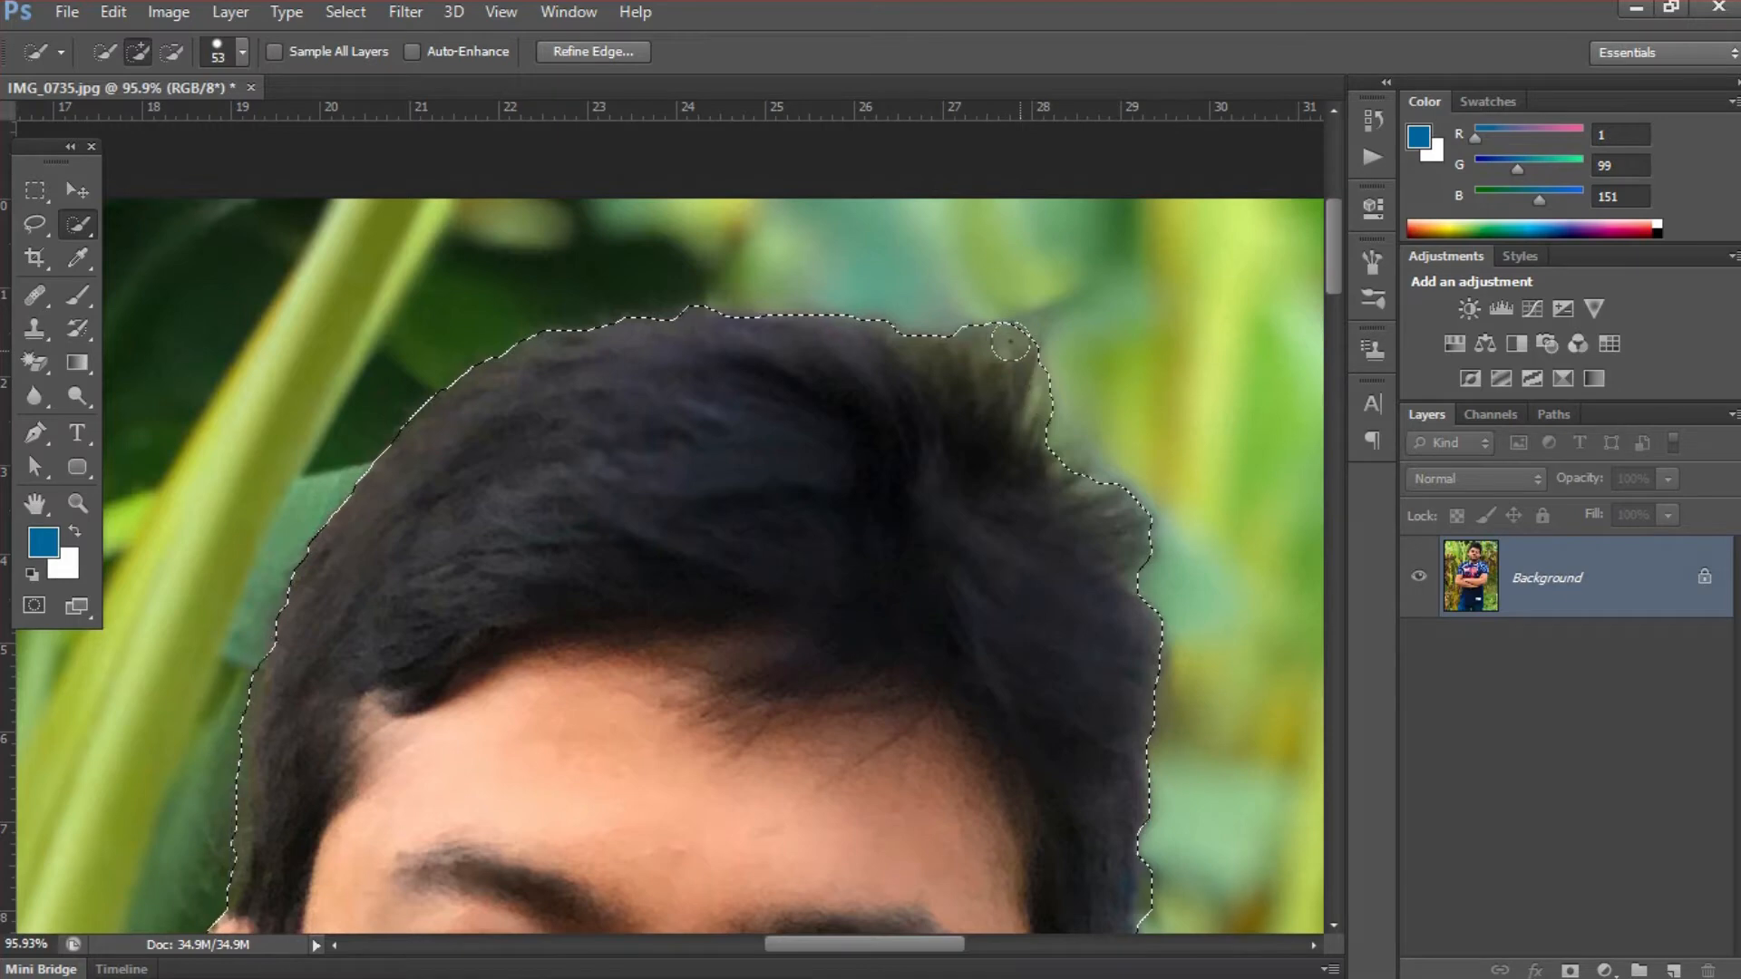
{"action": "left_click_drag", "start_coordinate": [1016, 350], "coordinate": [1024, 365]}
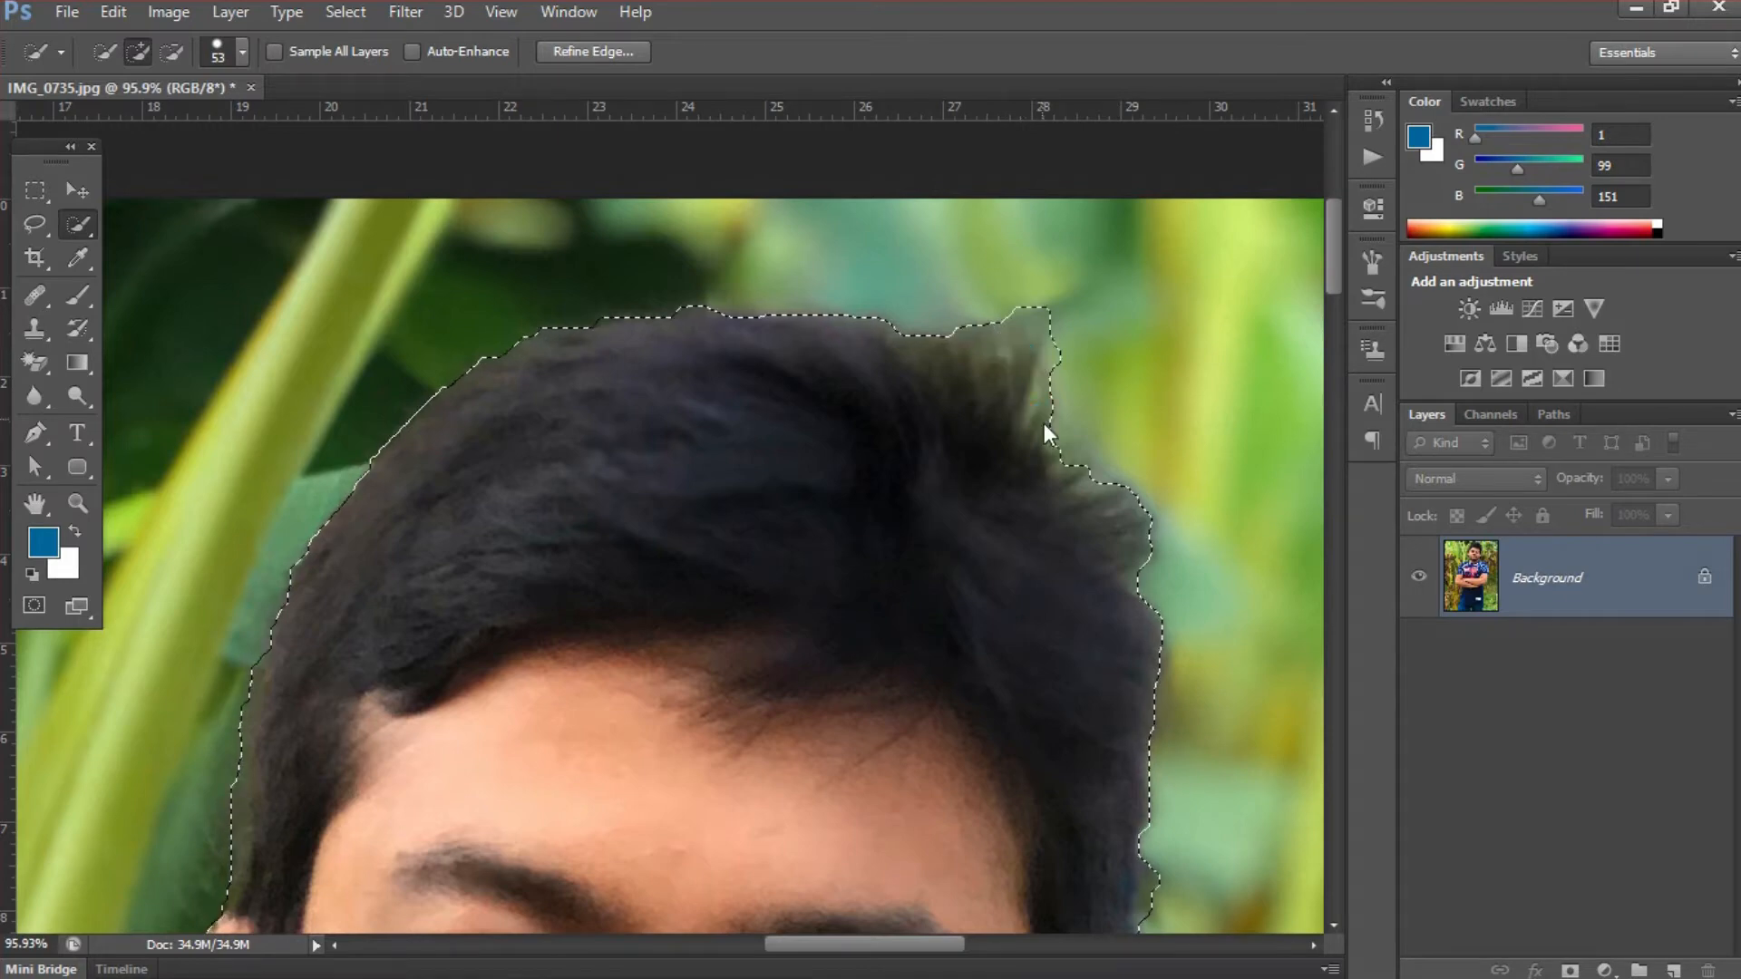
{"action": "left_click_drag", "start_coordinate": [1052, 444], "coordinate": [1067, 460]}
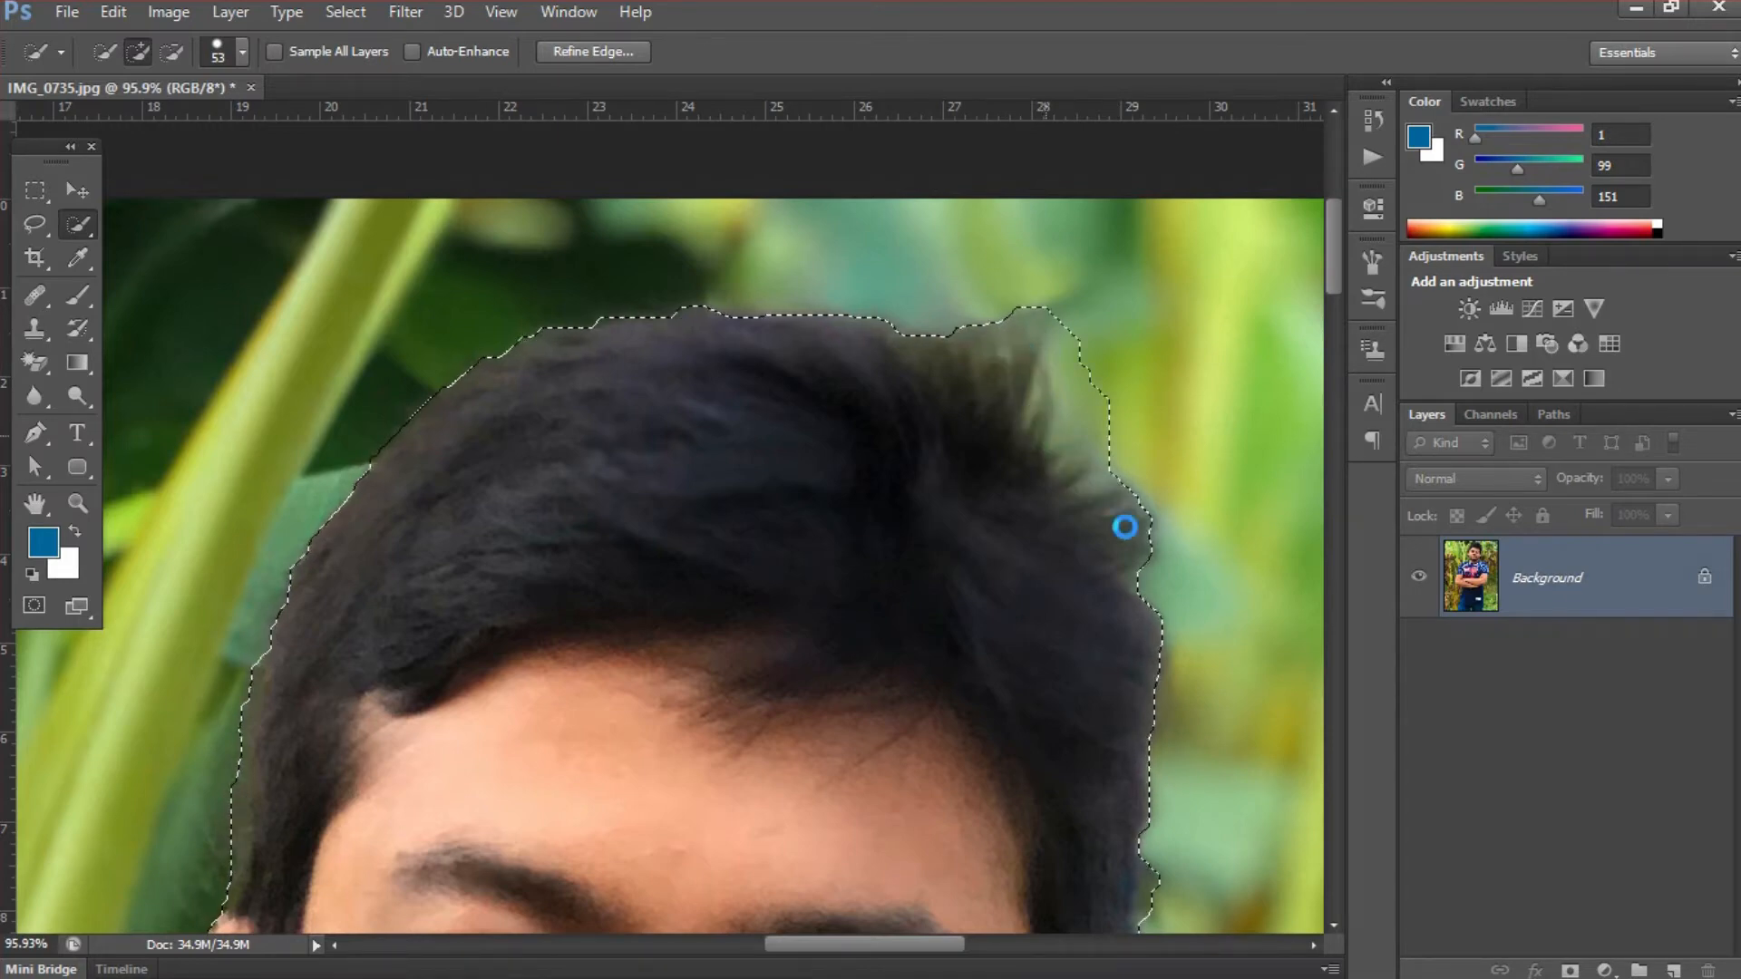
{"action": "left_click_drag", "start_coordinate": [1122, 533], "coordinate": [1132, 550]}
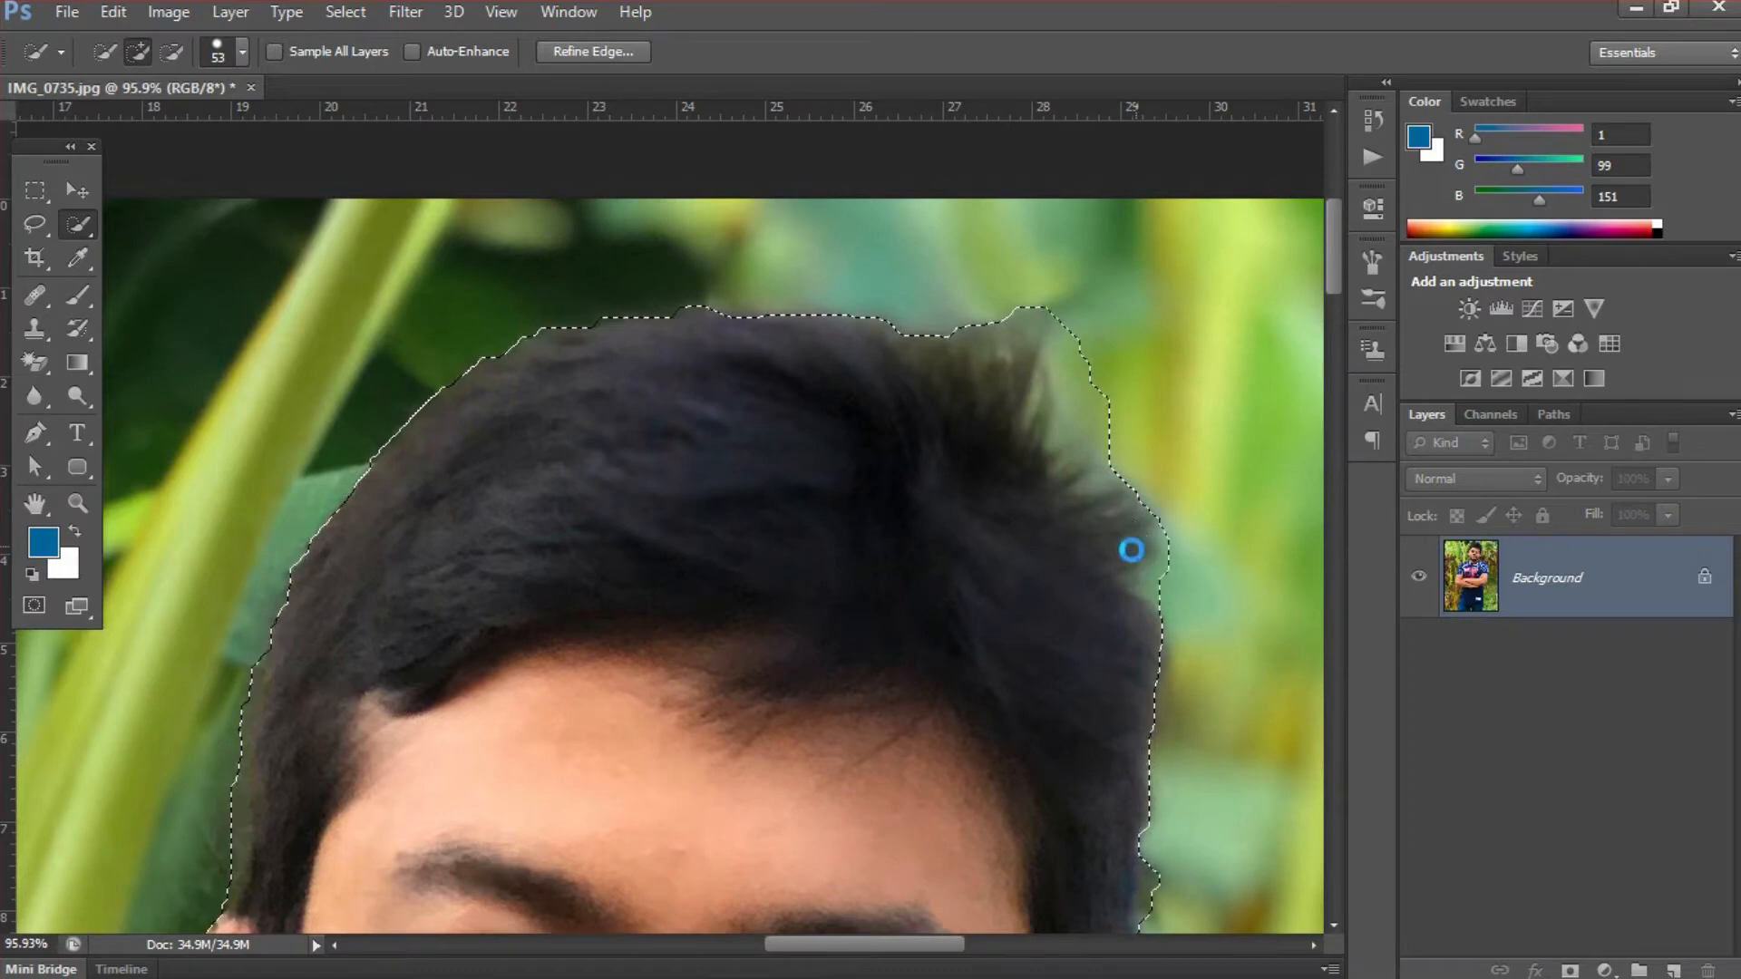
{"action": "left_click_drag", "start_coordinate": [1118, 497], "coordinate": [1129, 512]}
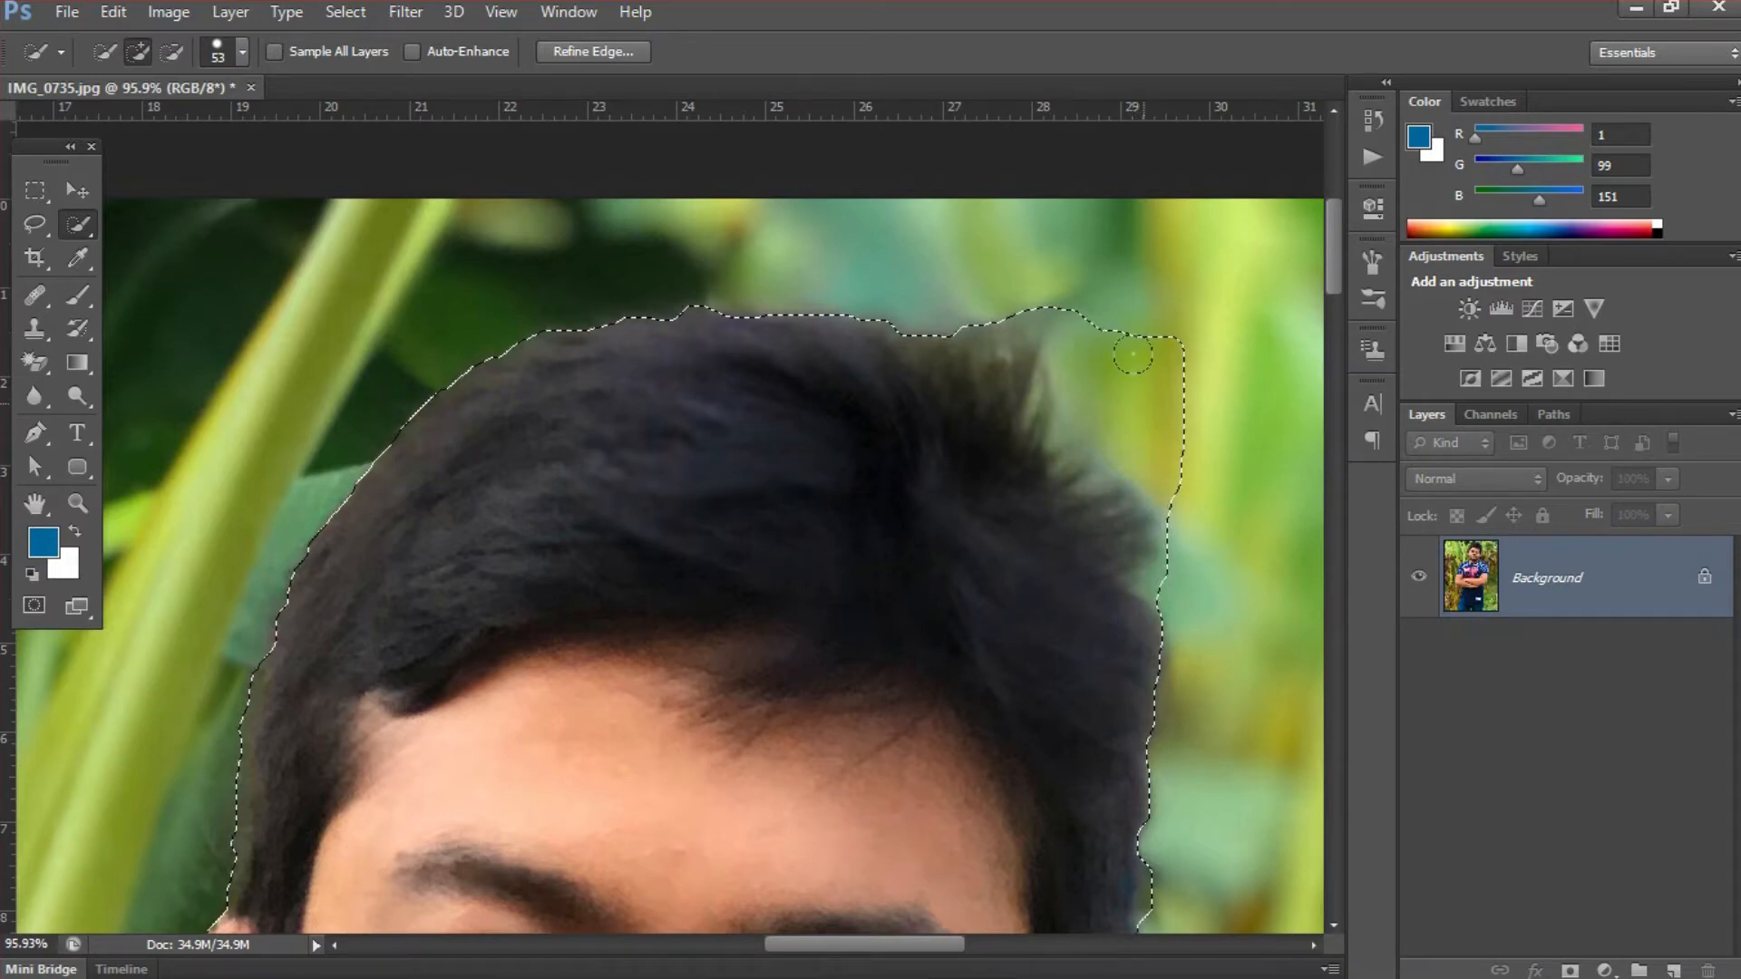
{"action": "mouse_move", "coordinate": [1133, 323]}
{"action": "left_mouse_down", "text": "alt"}
{"action": "mouse_move", "coordinate": [1174, 382]}
{"action": "mouse_move", "coordinate": [1152, 415]}
{"action": "mouse_move", "coordinate": [1185, 466]}
{"action": "mouse_move", "coordinate": [1102, 350]}
{"action": "mouse_move", "coordinate": [1102, 447]}
{"action": "left_mouse_up", "text": "alt"}
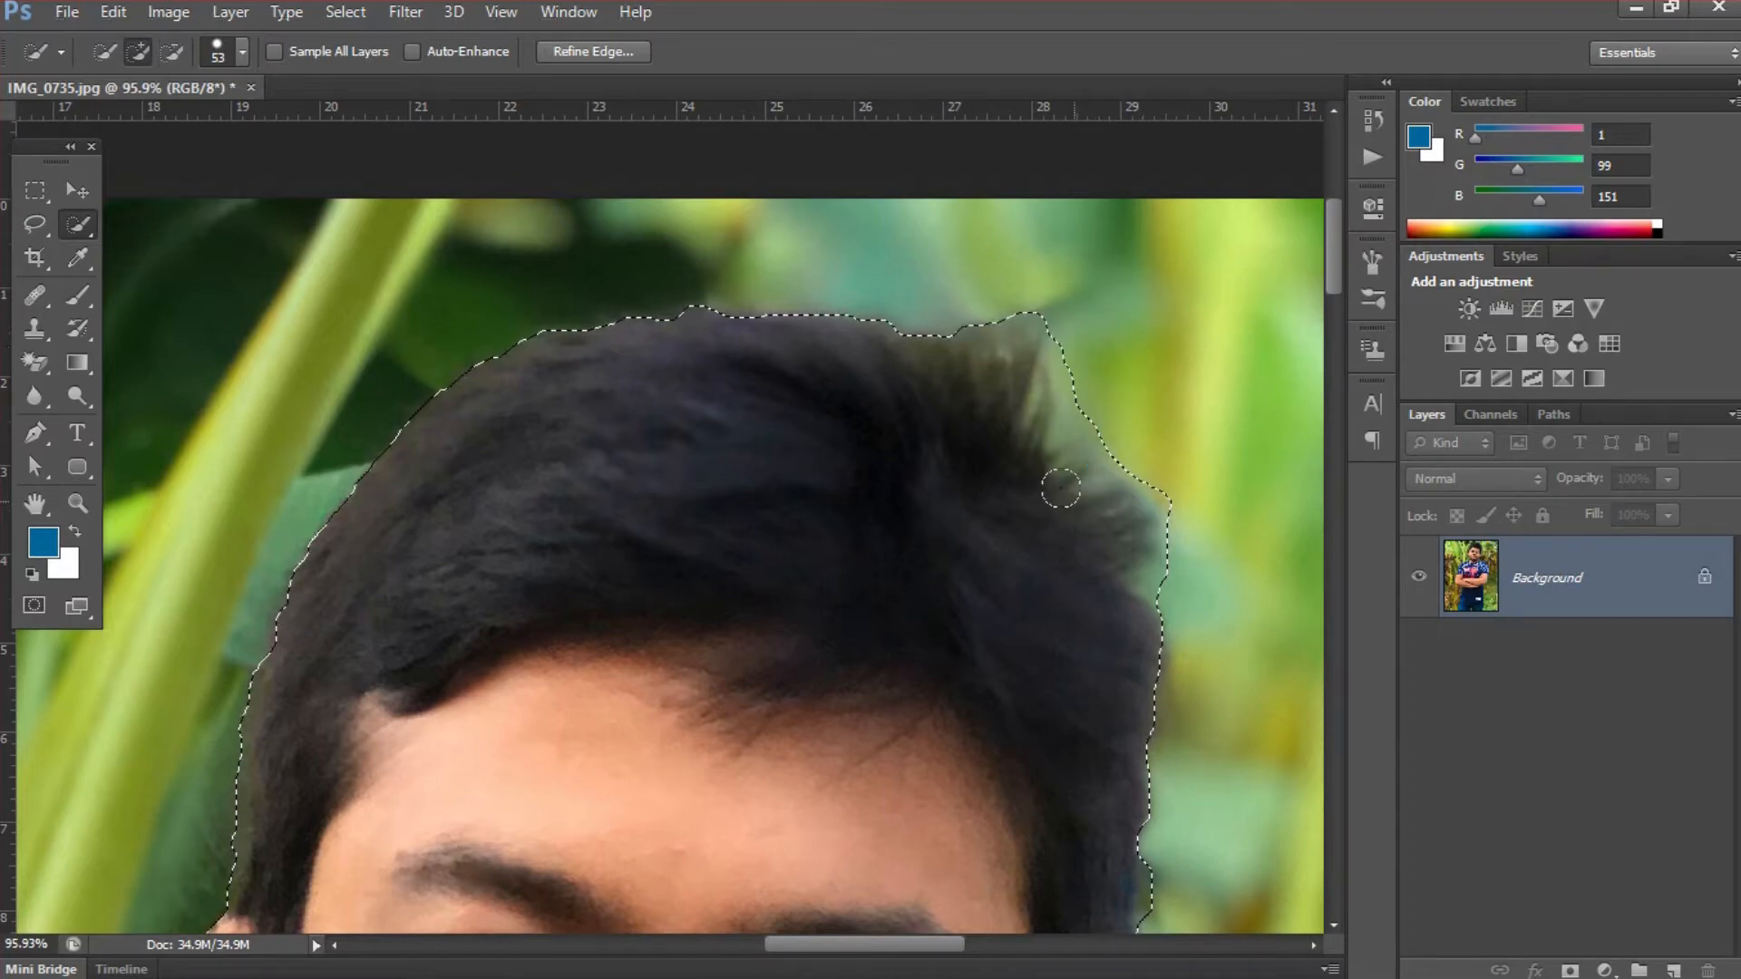
- Refine the selection edge along the side hair above the right-hand ear with the Quick Selection tool
{"action": "key", "text": "space"}
{"action": "mouse_move", "coordinate": [983, 565]}
{"action": "left_mouse_down"}
{"action": "mouse_move", "coordinate": [933, 447]}
{"action": "mouse_move", "coordinate": [944, 349]}
{"action": "left_mouse_up"}
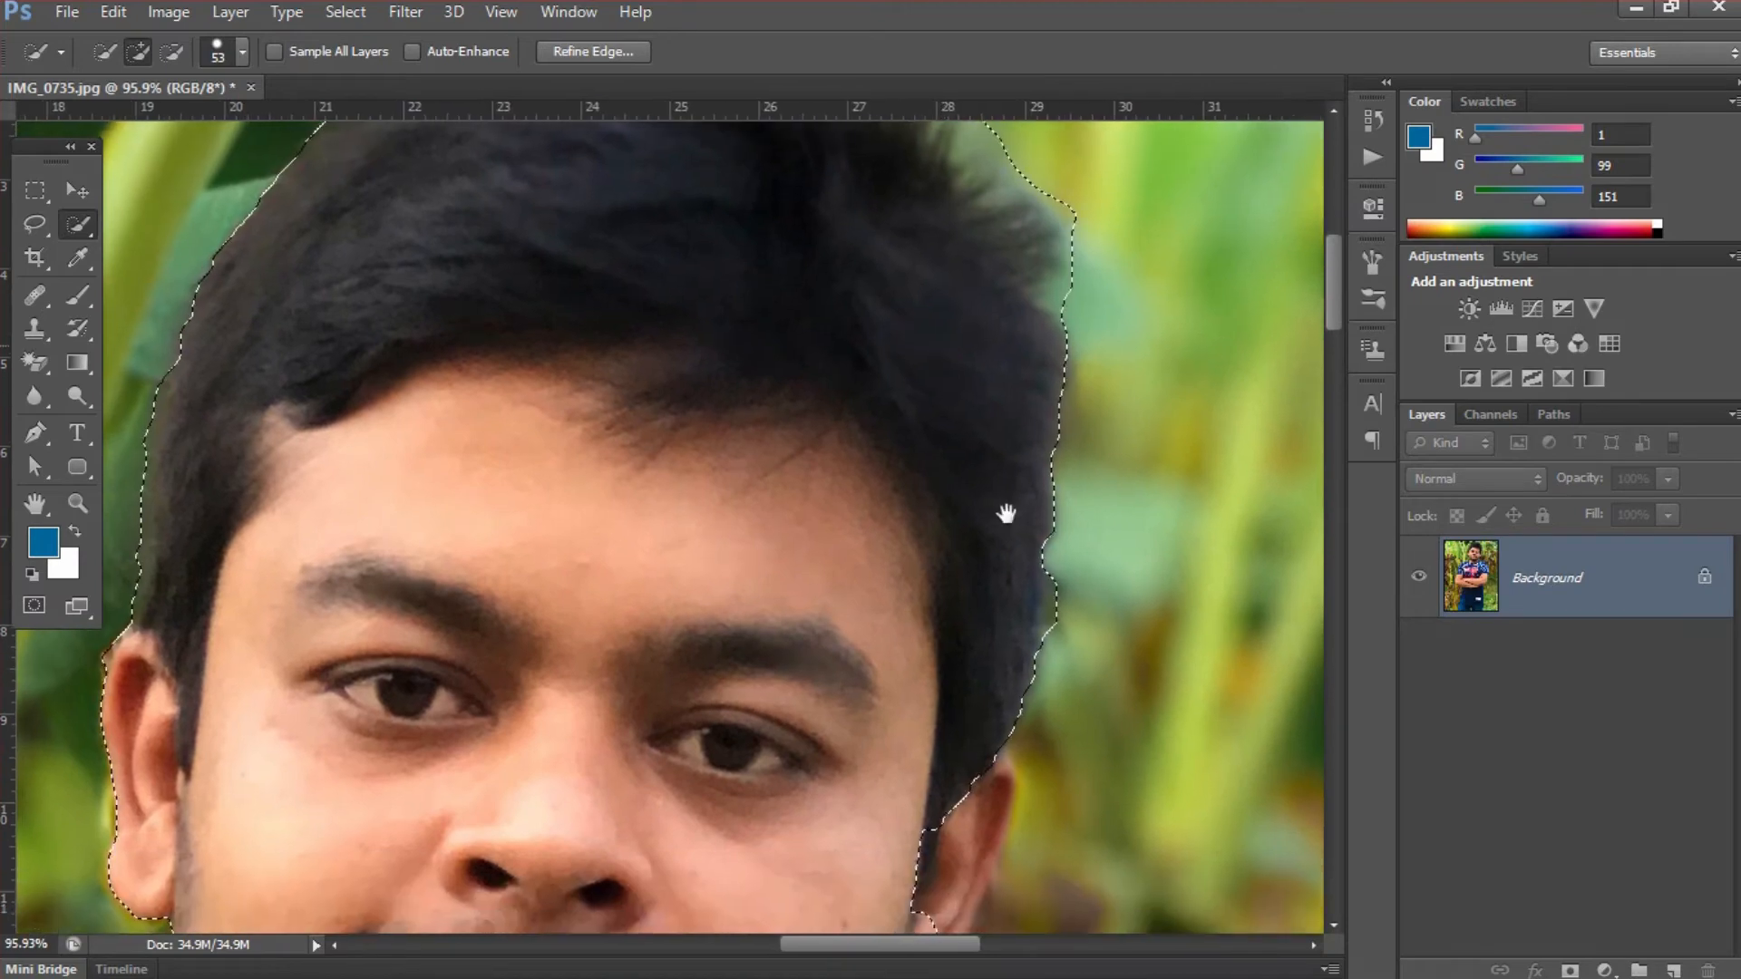
{"action": "left_click_drag", "start_coordinate": [1016, 558], "coordinate": [1029, 570]}
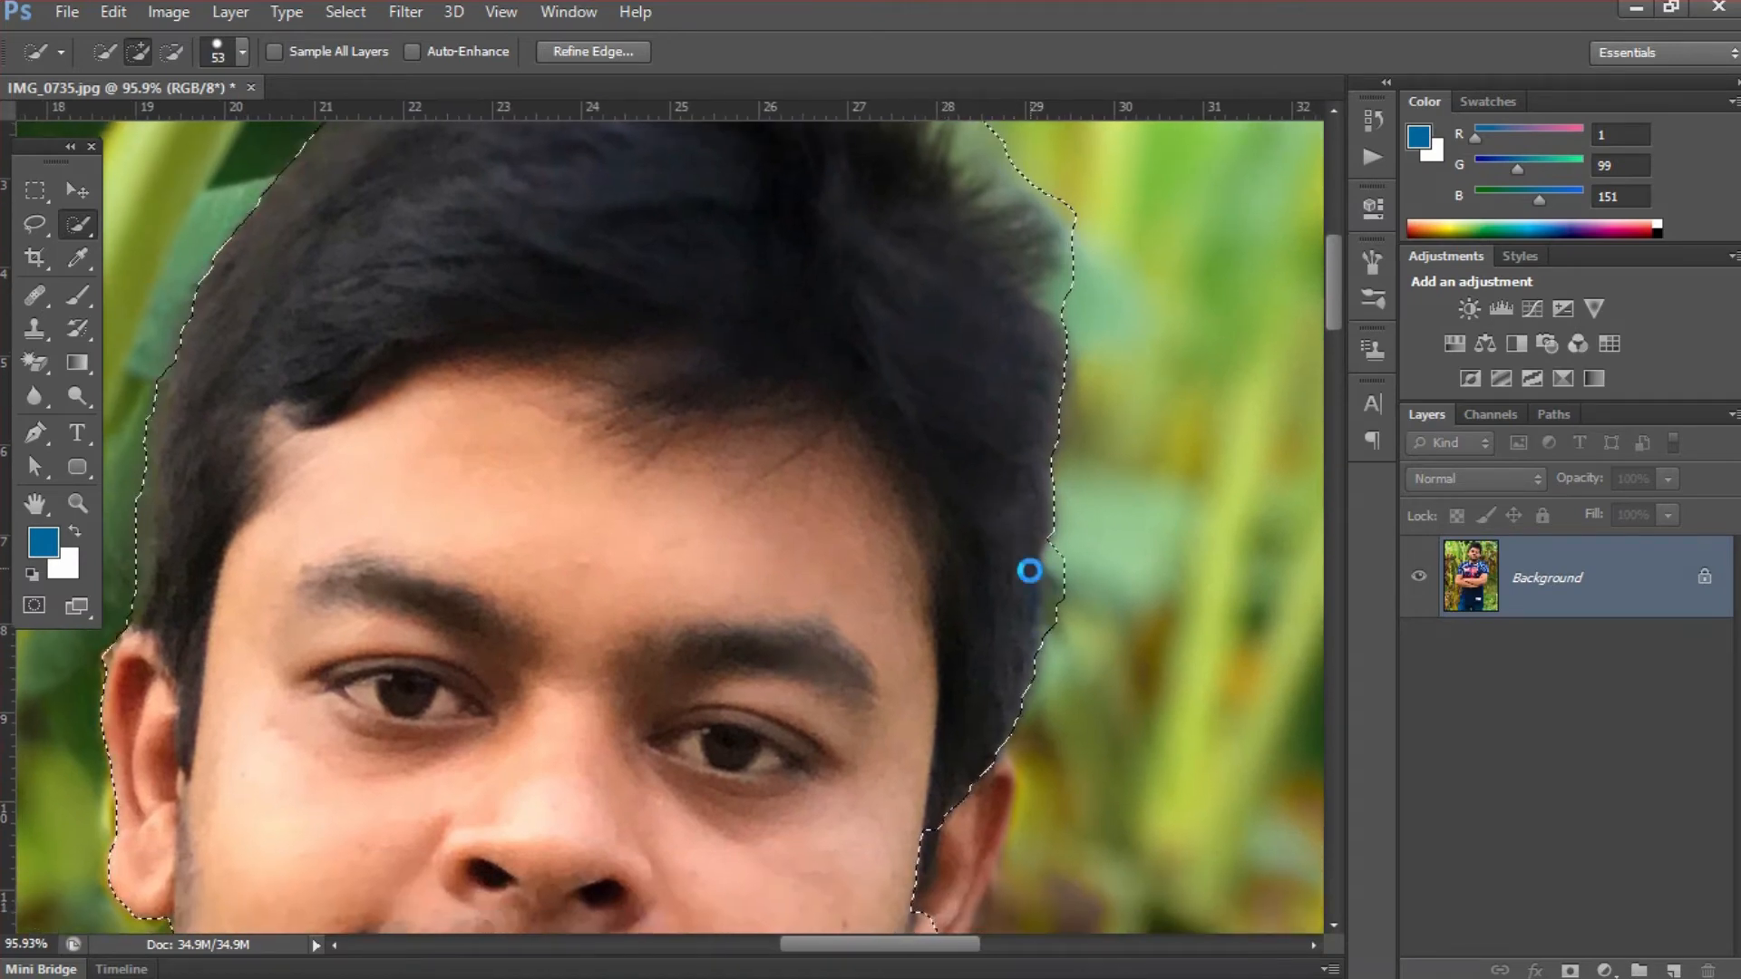
{"action": "left_click", "coordinate": [1016, 522]}
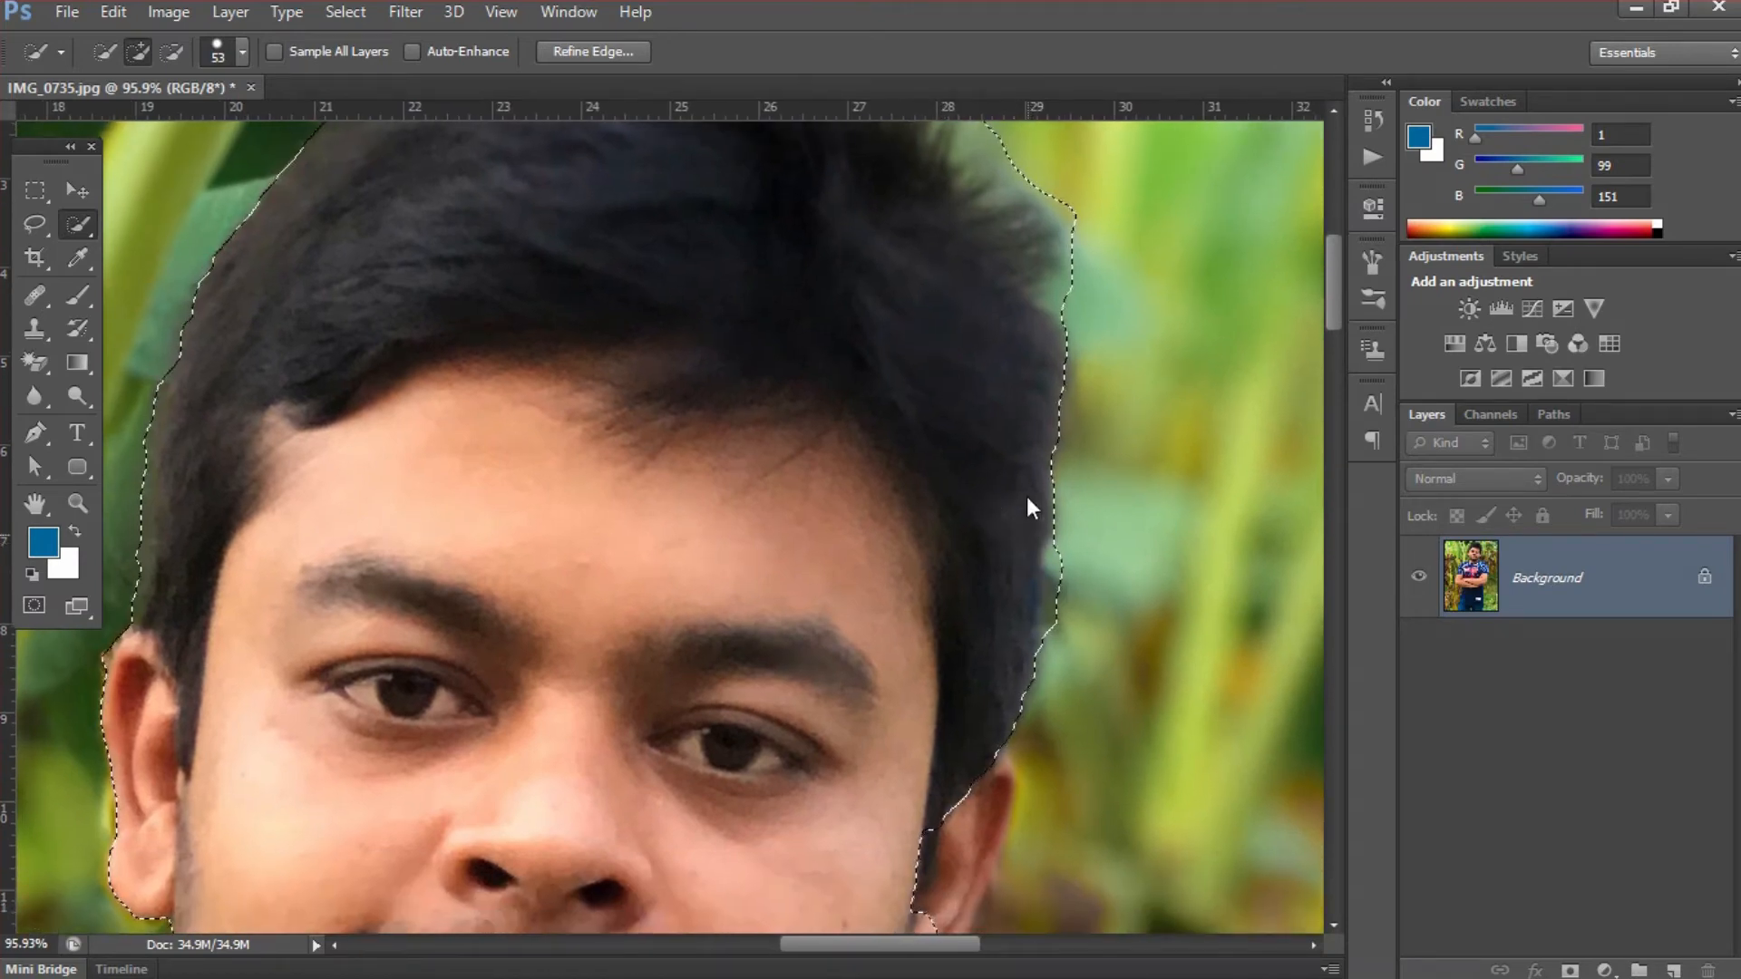
- Add the missed parts of the right-hand ear's outer edge to the selection
{"action": "mouse_move", "coordinate": [964, 711]}
{"action": "left_mouse_down"}
{"action": "mouse_move", "coordinate": [937, 450]}
{"action": "mouse_move", "coordinate": [940, 532]}
{"action": "left_mouse_up"}
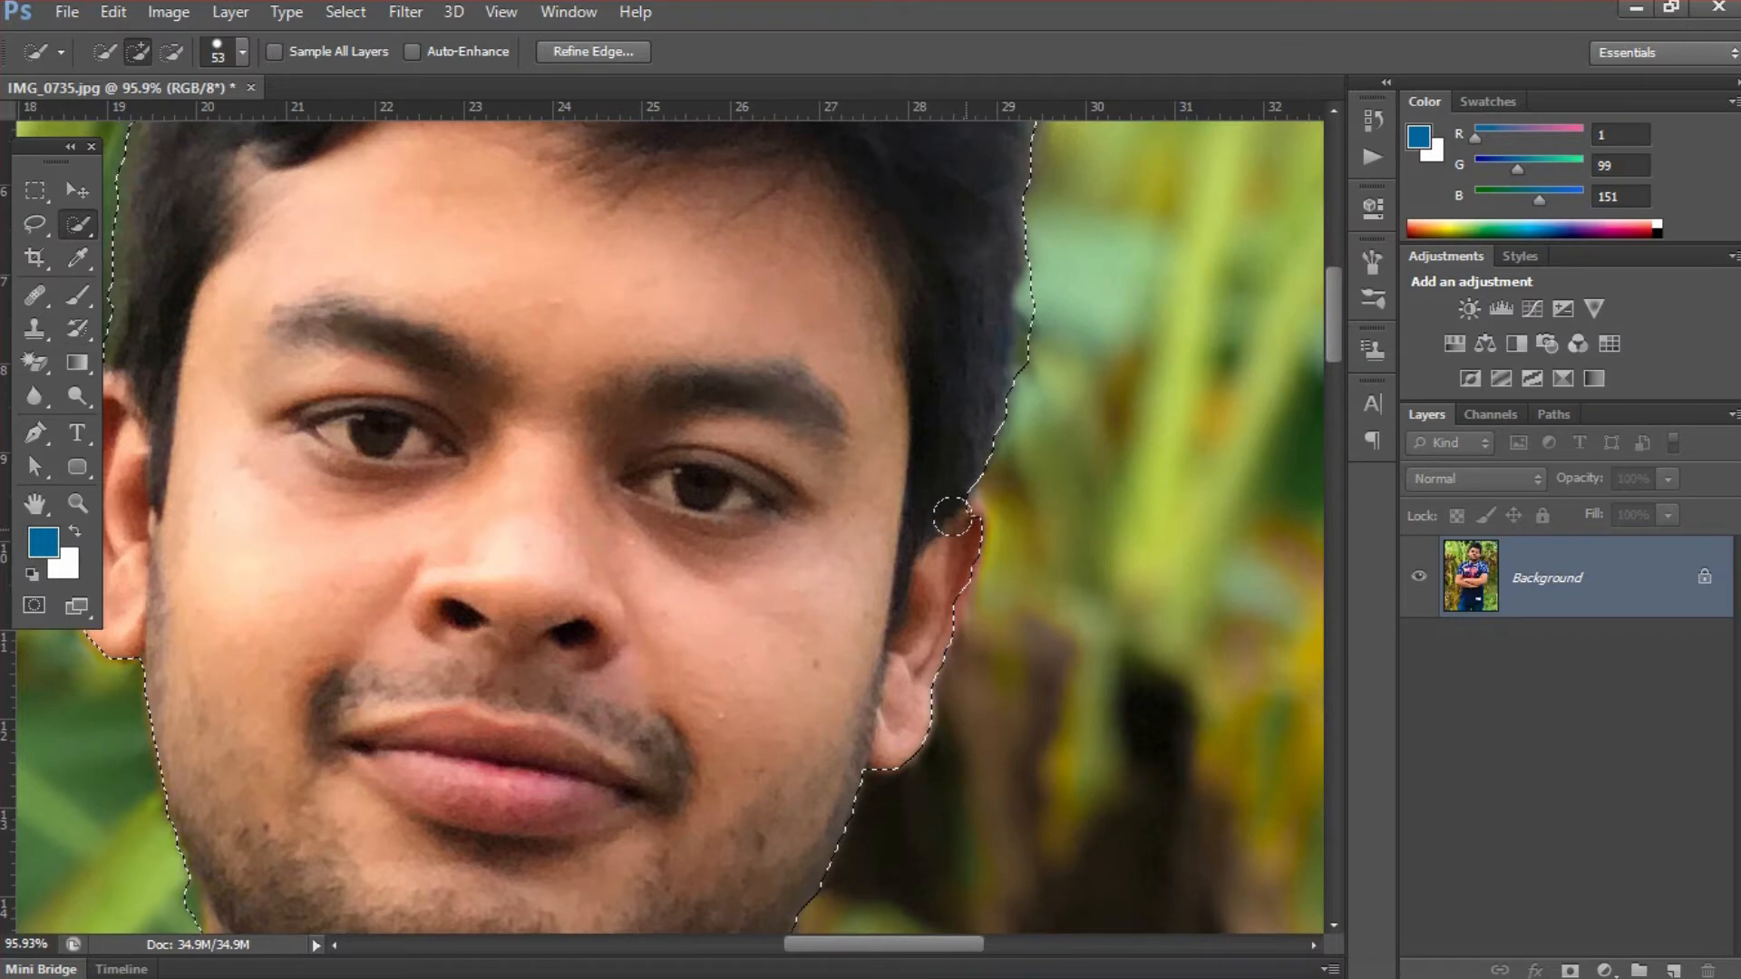
{"action": "left_click", "coordinate": [955, 532]}
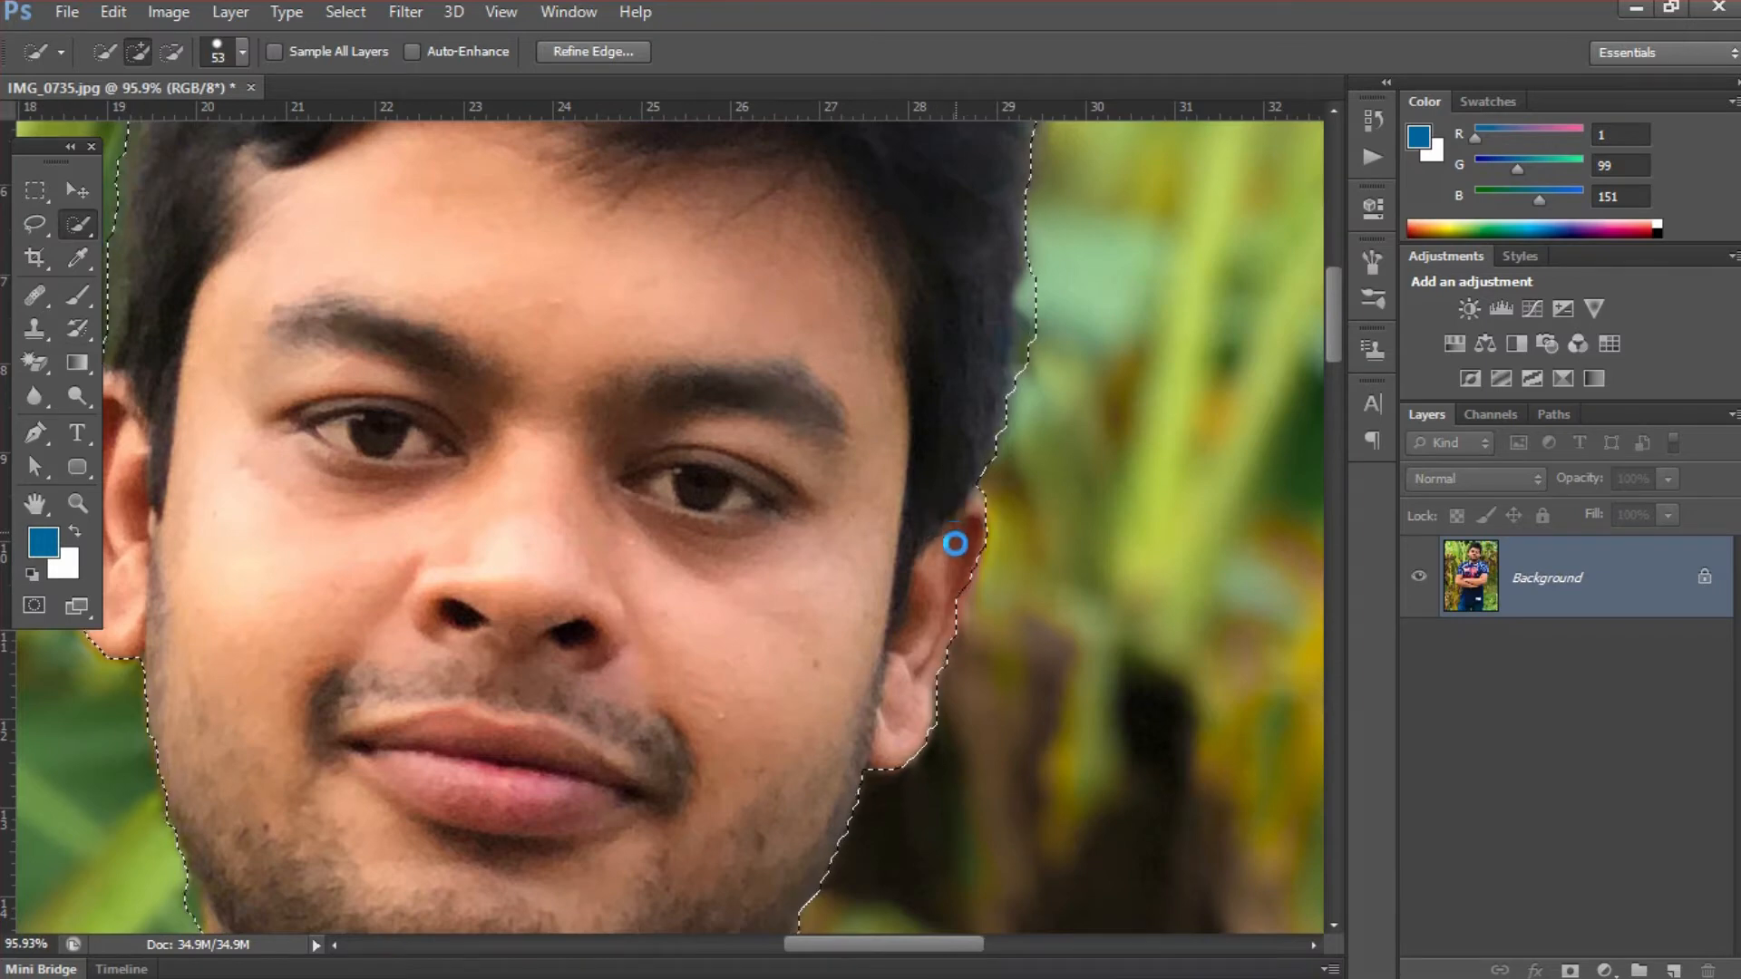
{"action": "left_click_drag", "start_coordinate": [954, 552], "coordinate": [1026, 623]}
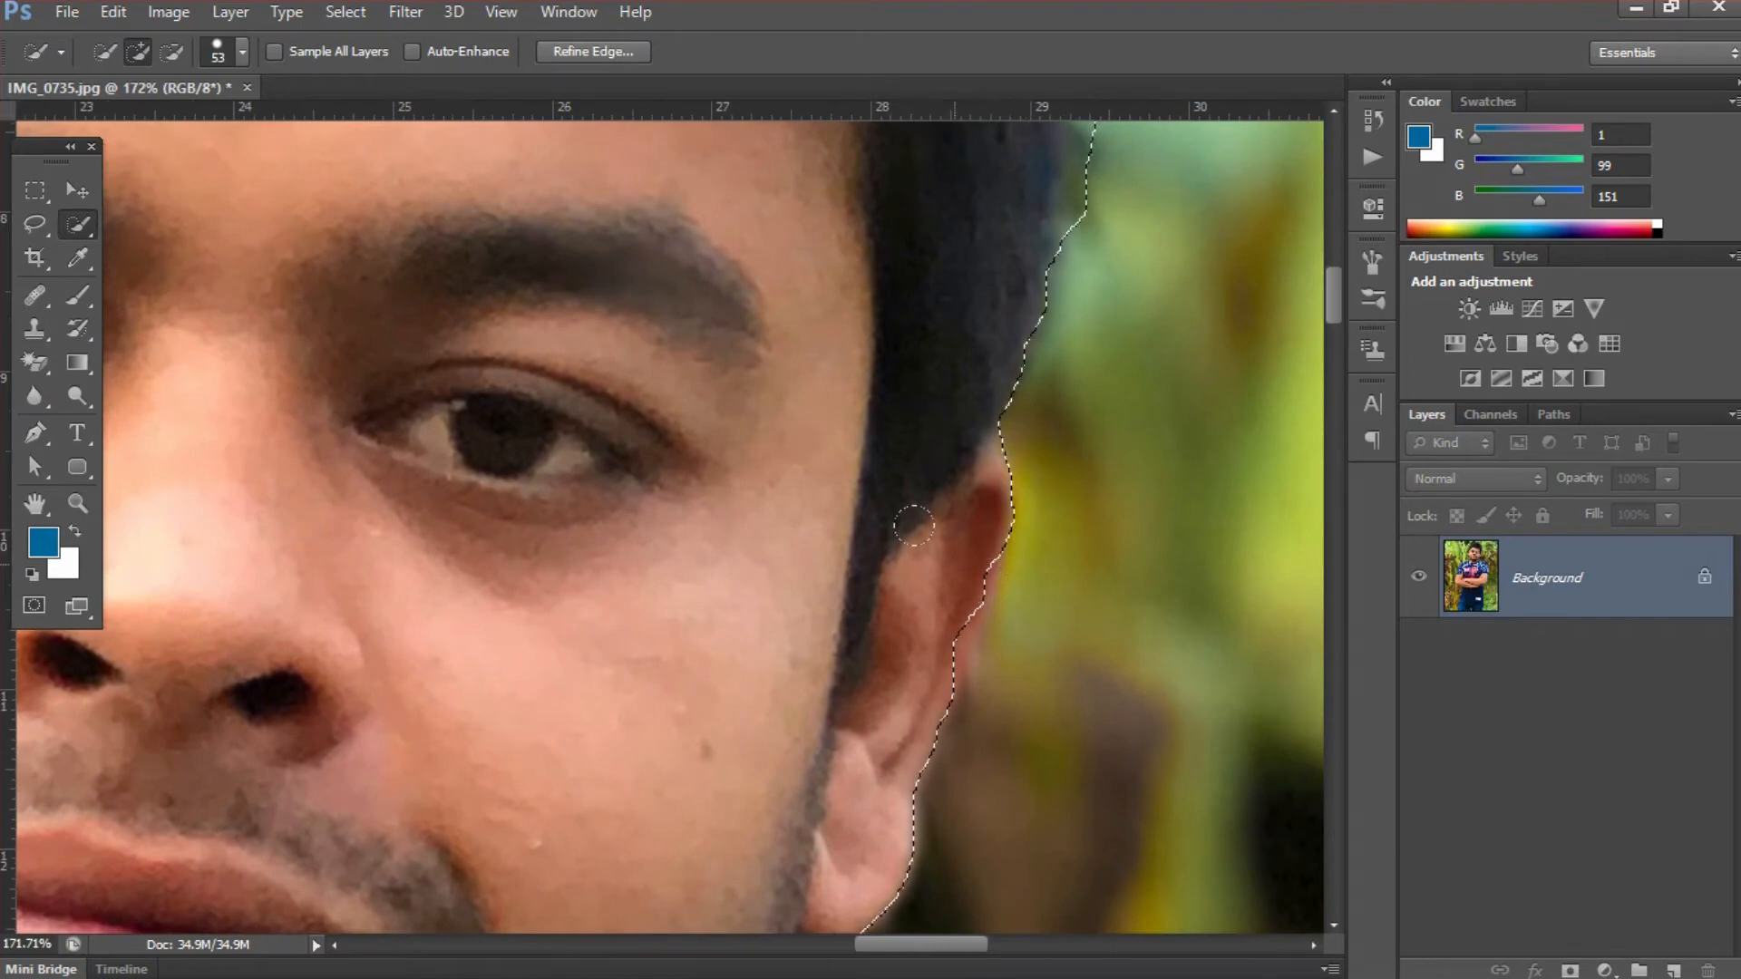
{"action": "mouse_move", "coordinate": [893, 544]}
{"action": "left_mouse_down"}
{"action": "mouse_move", "coordinate": [932, 594]}
{"action": "mouse_move", "coordinate": [925, 631]}
{"action": "mouse_move", "coordinate": [878, 639]}
{"action": "left_mouse_up"}
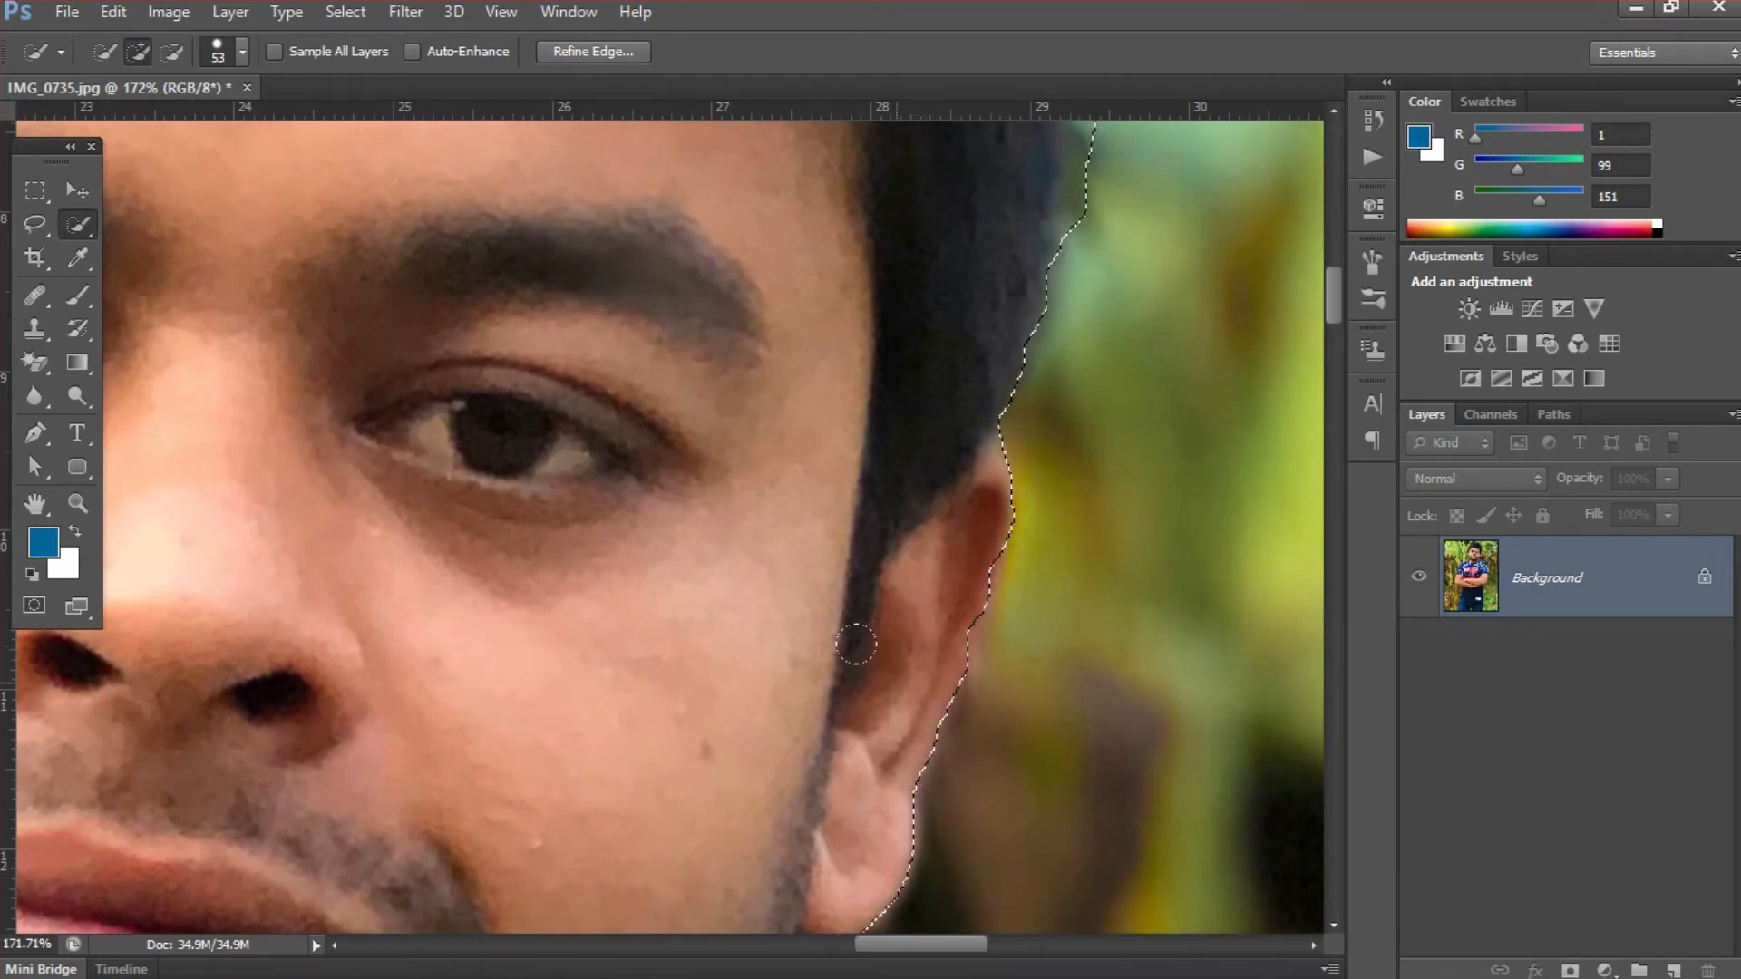
{"action": "left_click", "coordinate": [915, 641]}
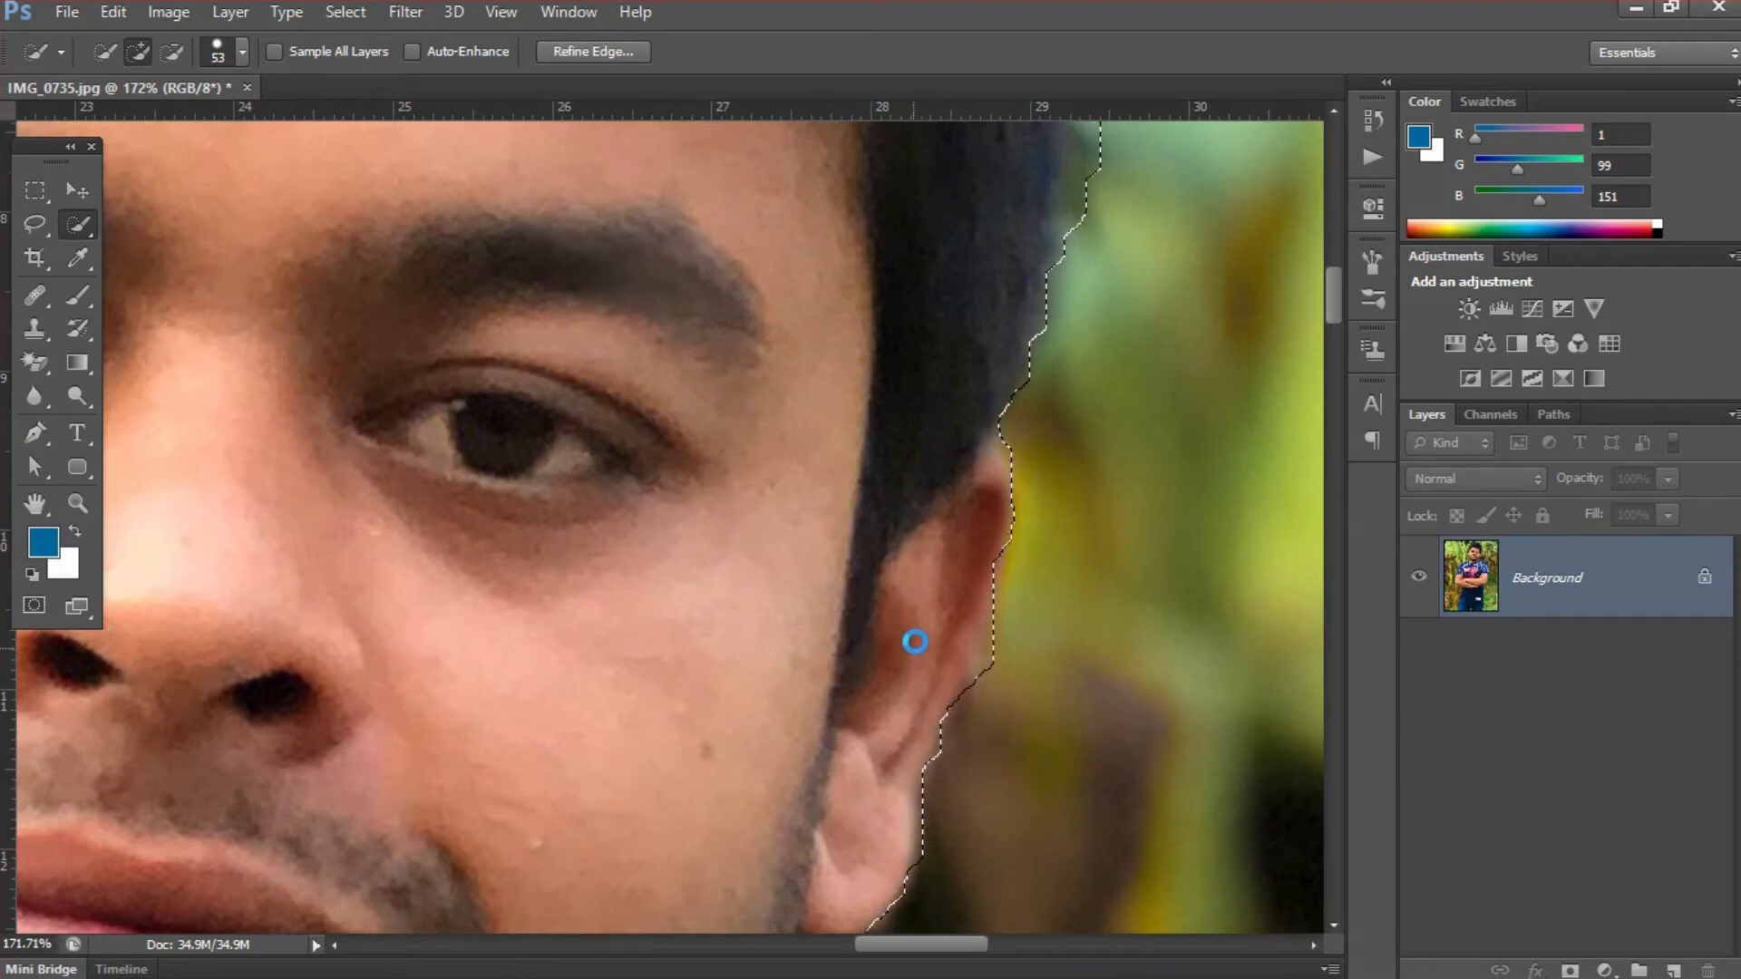
- Refine the selection edge along the blue shirt's shoulder beside the right-hand side of the neck
{"action": "left_click_drag", "start_coordinate": [818, 701], "coordinate": [855, 438]}
{"action": "left_click_drag", "start_coordinate": [862, 604], "coordinate": [904, 418]}
{"action": "left_click_drag", "start_coordinate": [794, 671], "coordinate": [761, 381]}
{"action": "left_click_drag", "start_coordinate": [852, 634], "coordinate": [802, 470]}
{"action": "left_click", "coordinate": [902, 654]}
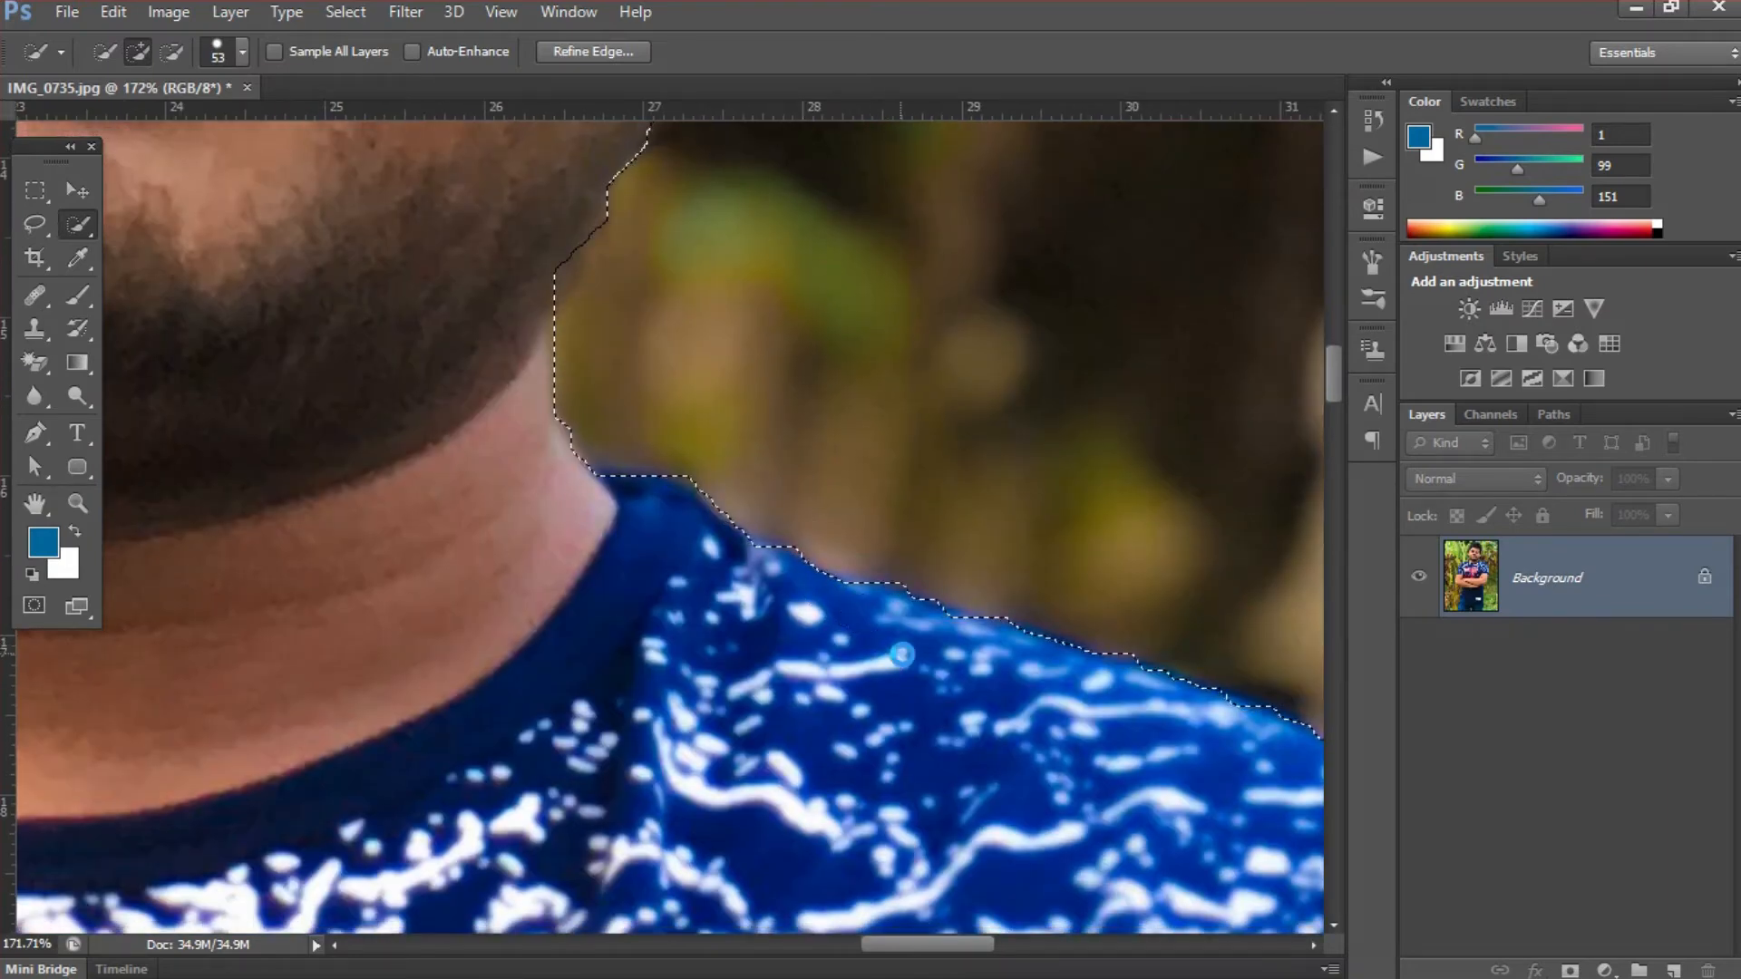
- Subtract the brown background above the right-hand shoulder from the selection and add the missed shirt edge at the shoulder's outer corner
{"action": "left_click_drag", "start_coordinate": [1100, 680], "coordinate": [603, 466]}
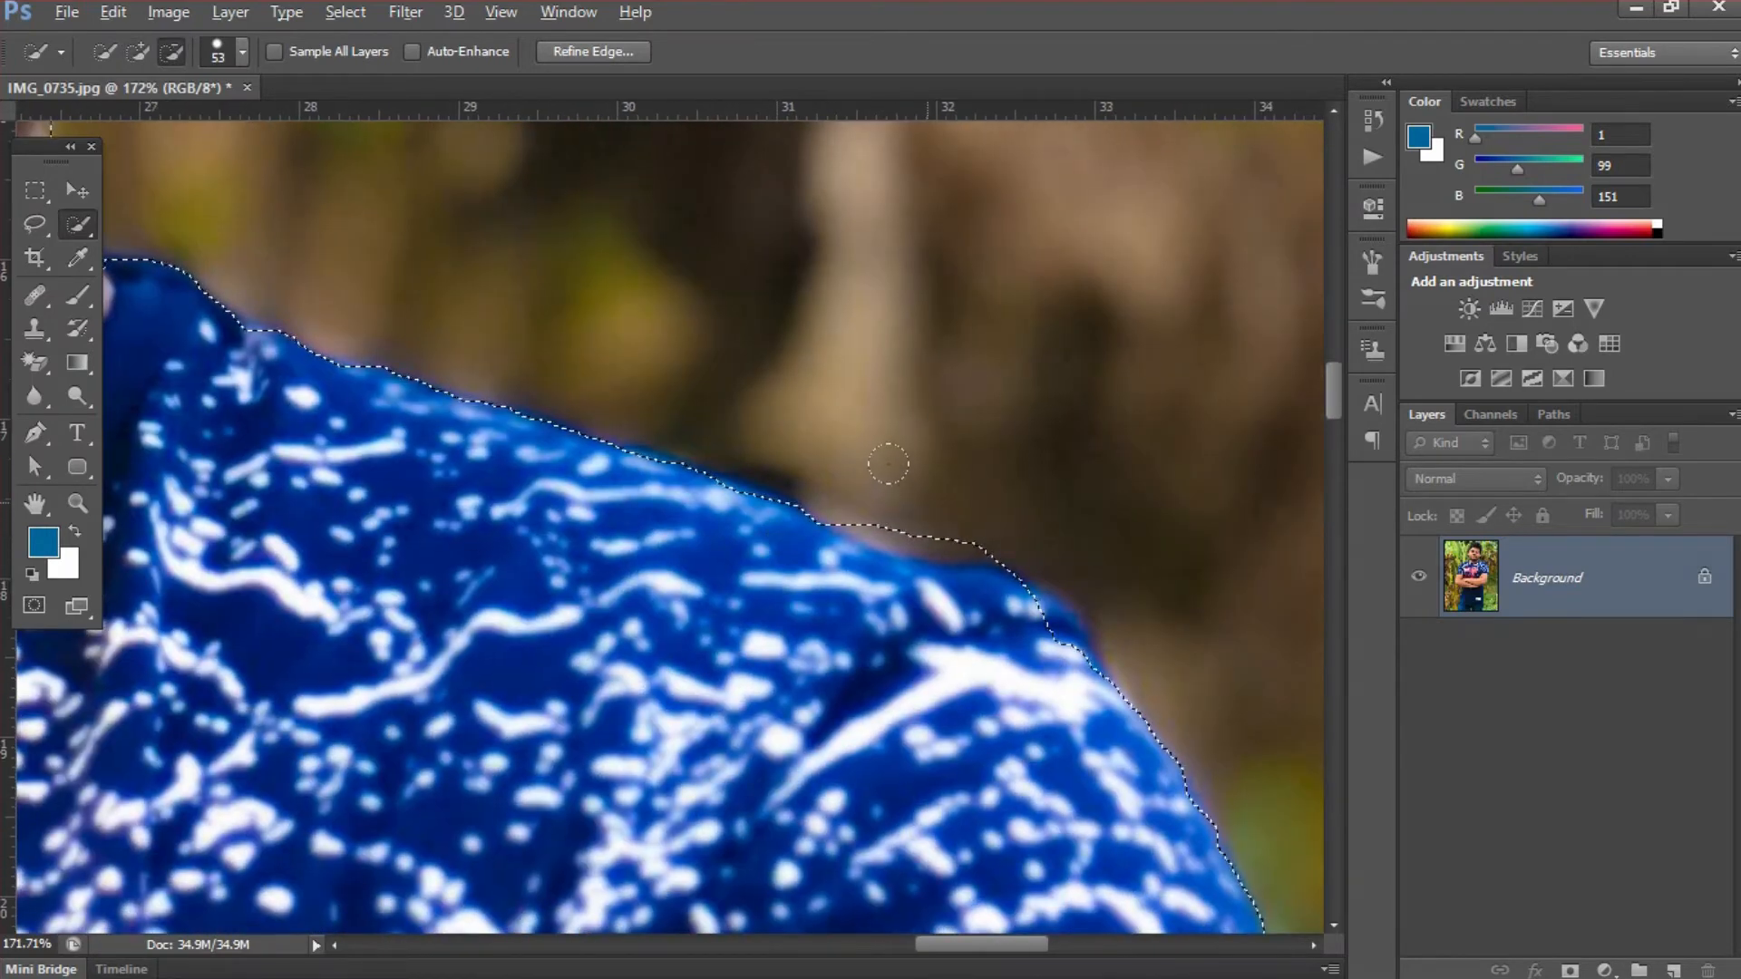
{"action": "left_click", "coordinate": [923, 502], "text": "alt"}
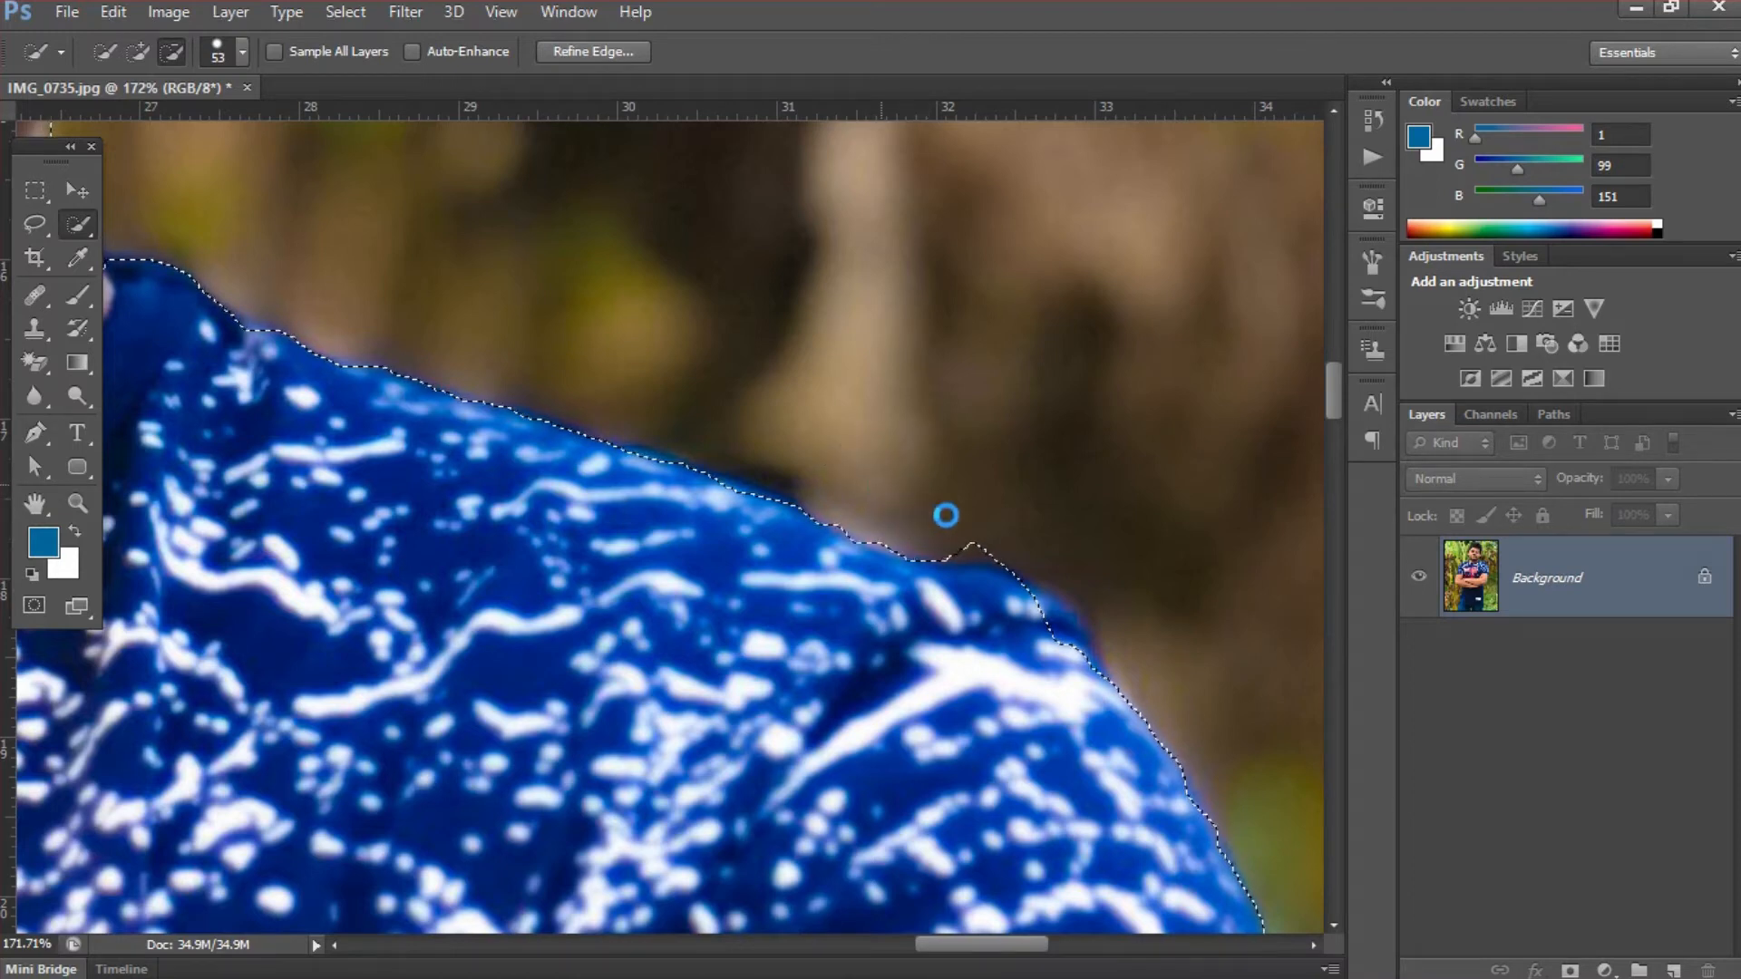
{"action": "left_click", "coordinate": [969, 511], "text": "alt"}
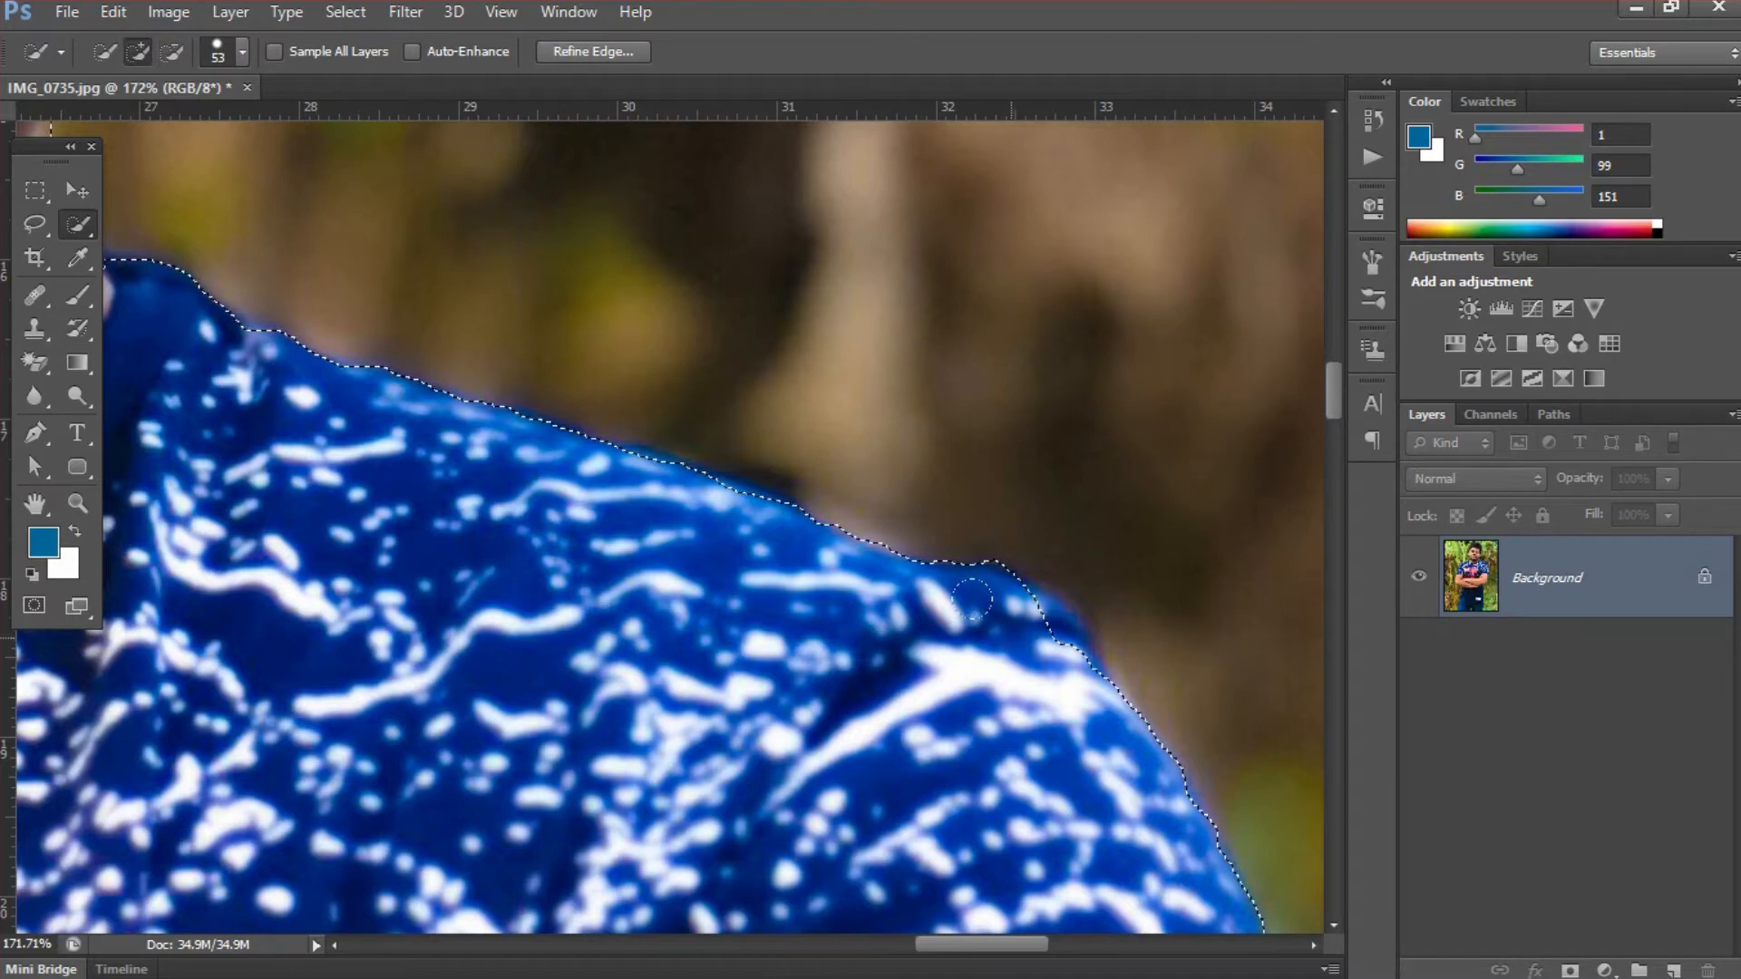
{"action": "left_click", "coordinate": [1013, 641]}
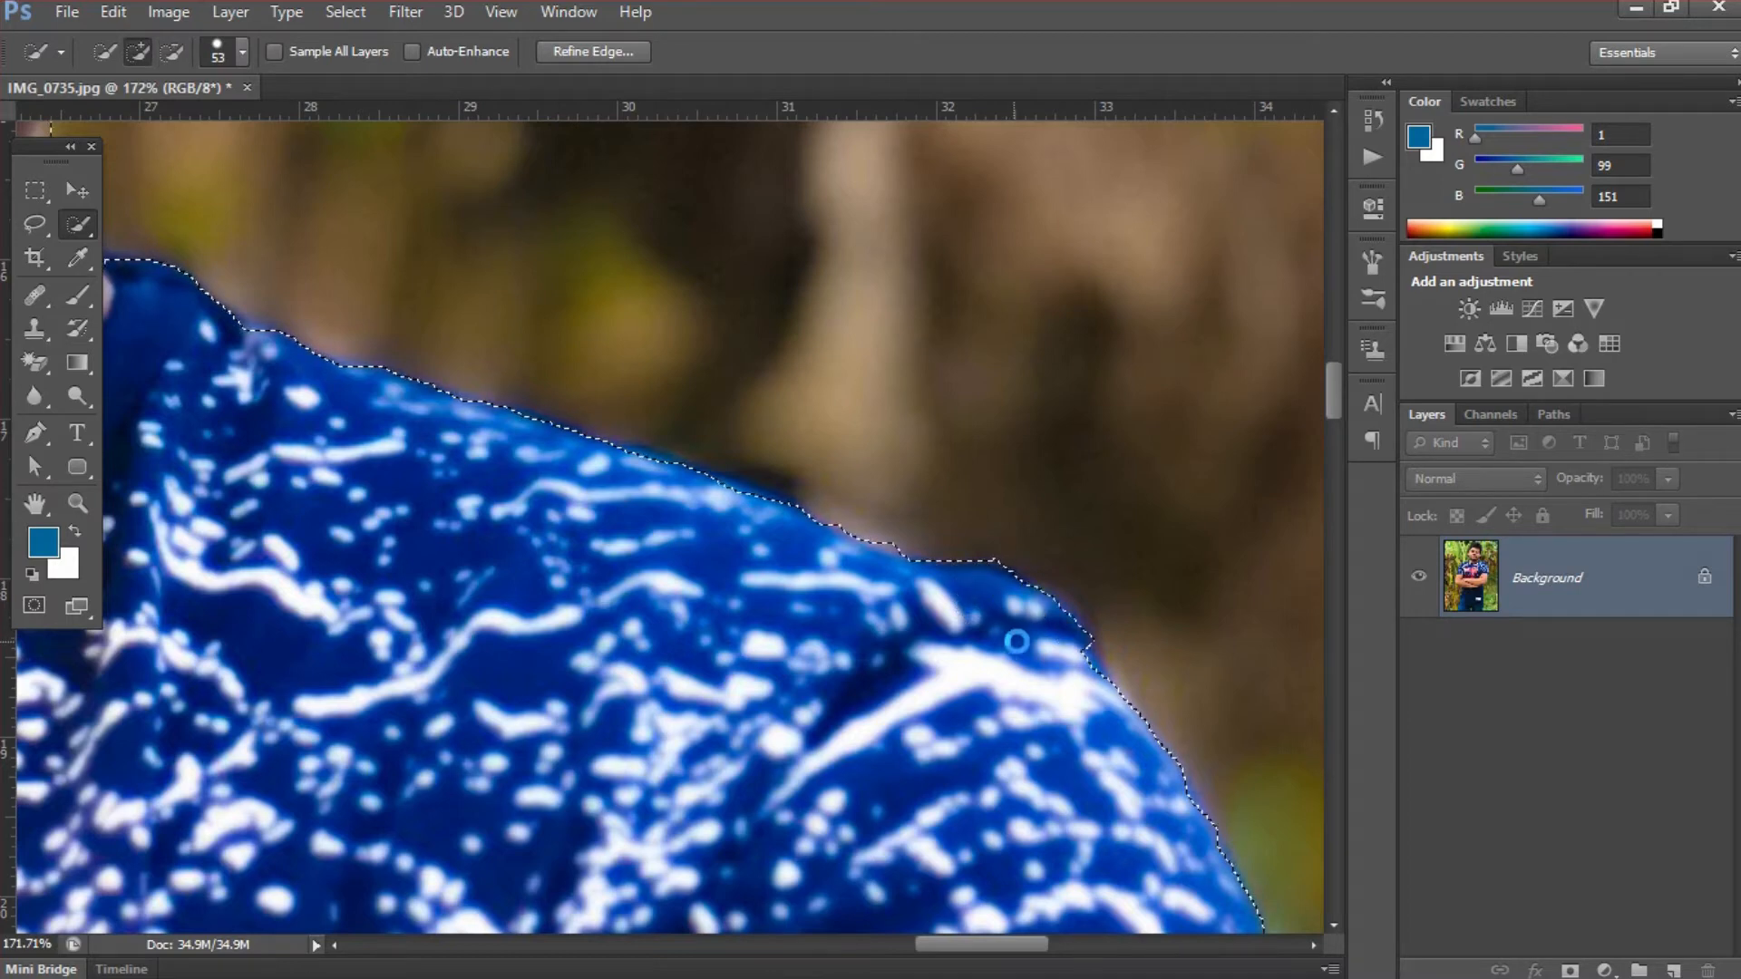
{"action": "left_click", "coordinate": [1027, 655]}
- Add the missed white-speckled fabric along the right-hand sleeve's outer edge to the selection
{"action": "key", "text": "ctrl+minus"}
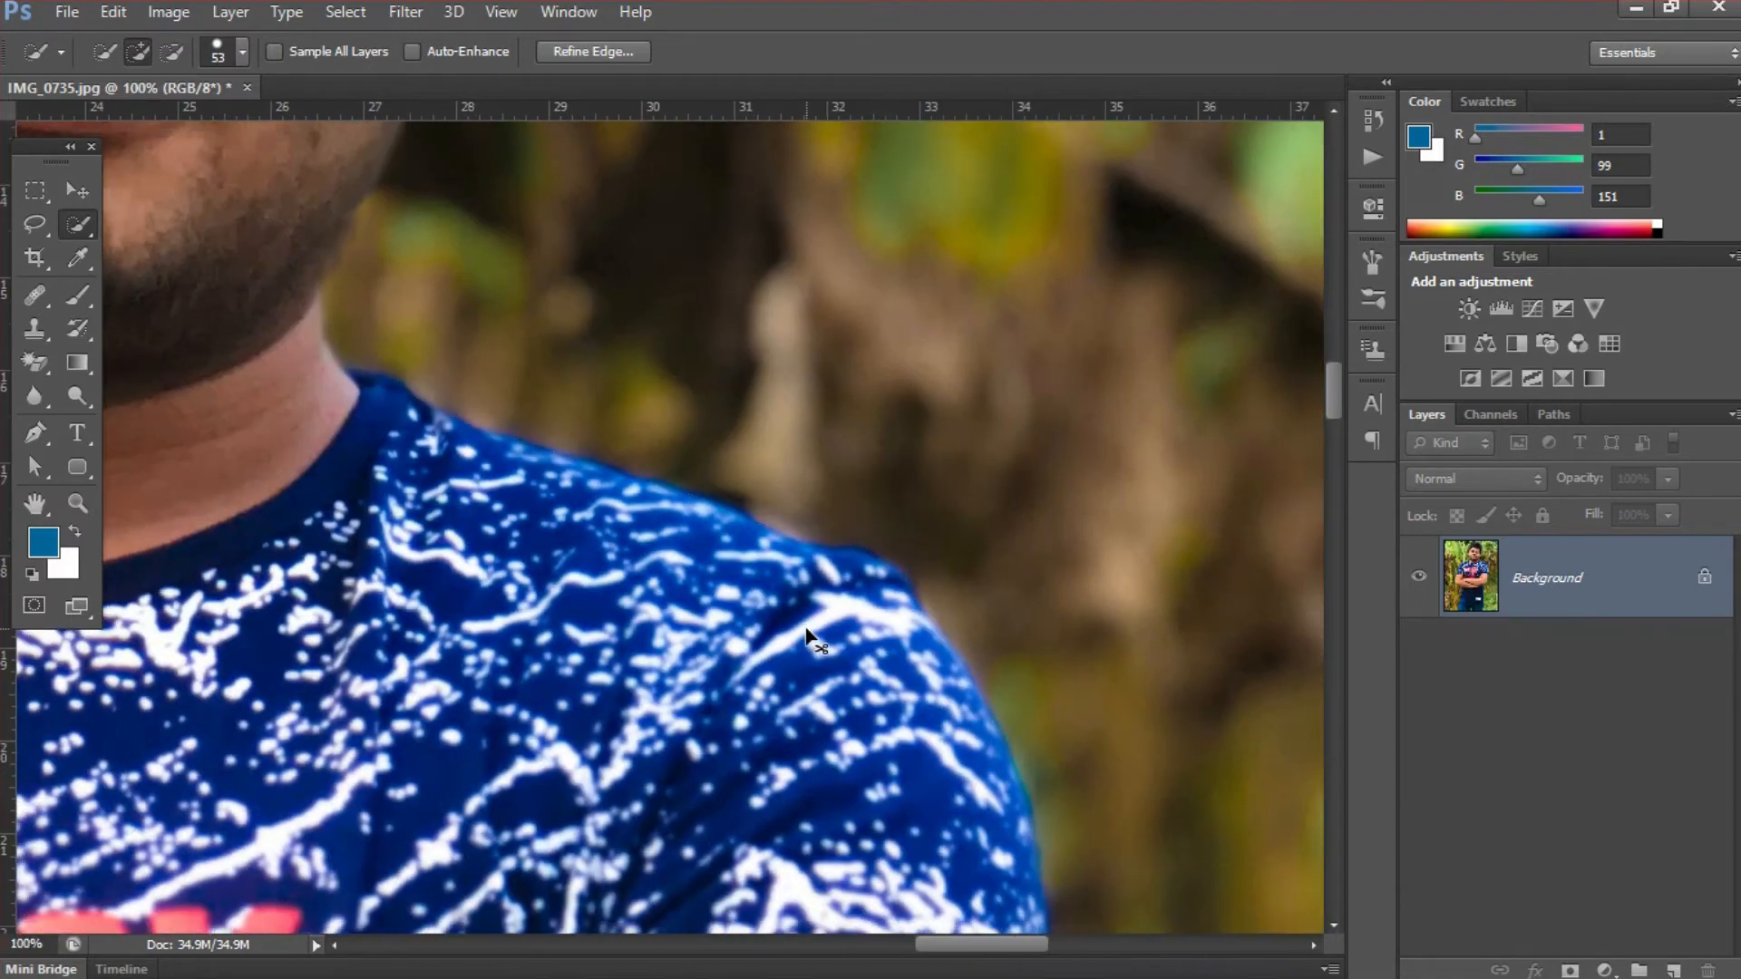
{"action": "key", "text": "ctrl+minus"}
{"action": "left_click_drag", "start_coordinate": [812, 746], "coordinate": [840, 498]}
{"action": "left_click_drag", "start_coordinate": [959, 590], "coordinate": [1042, 672]}
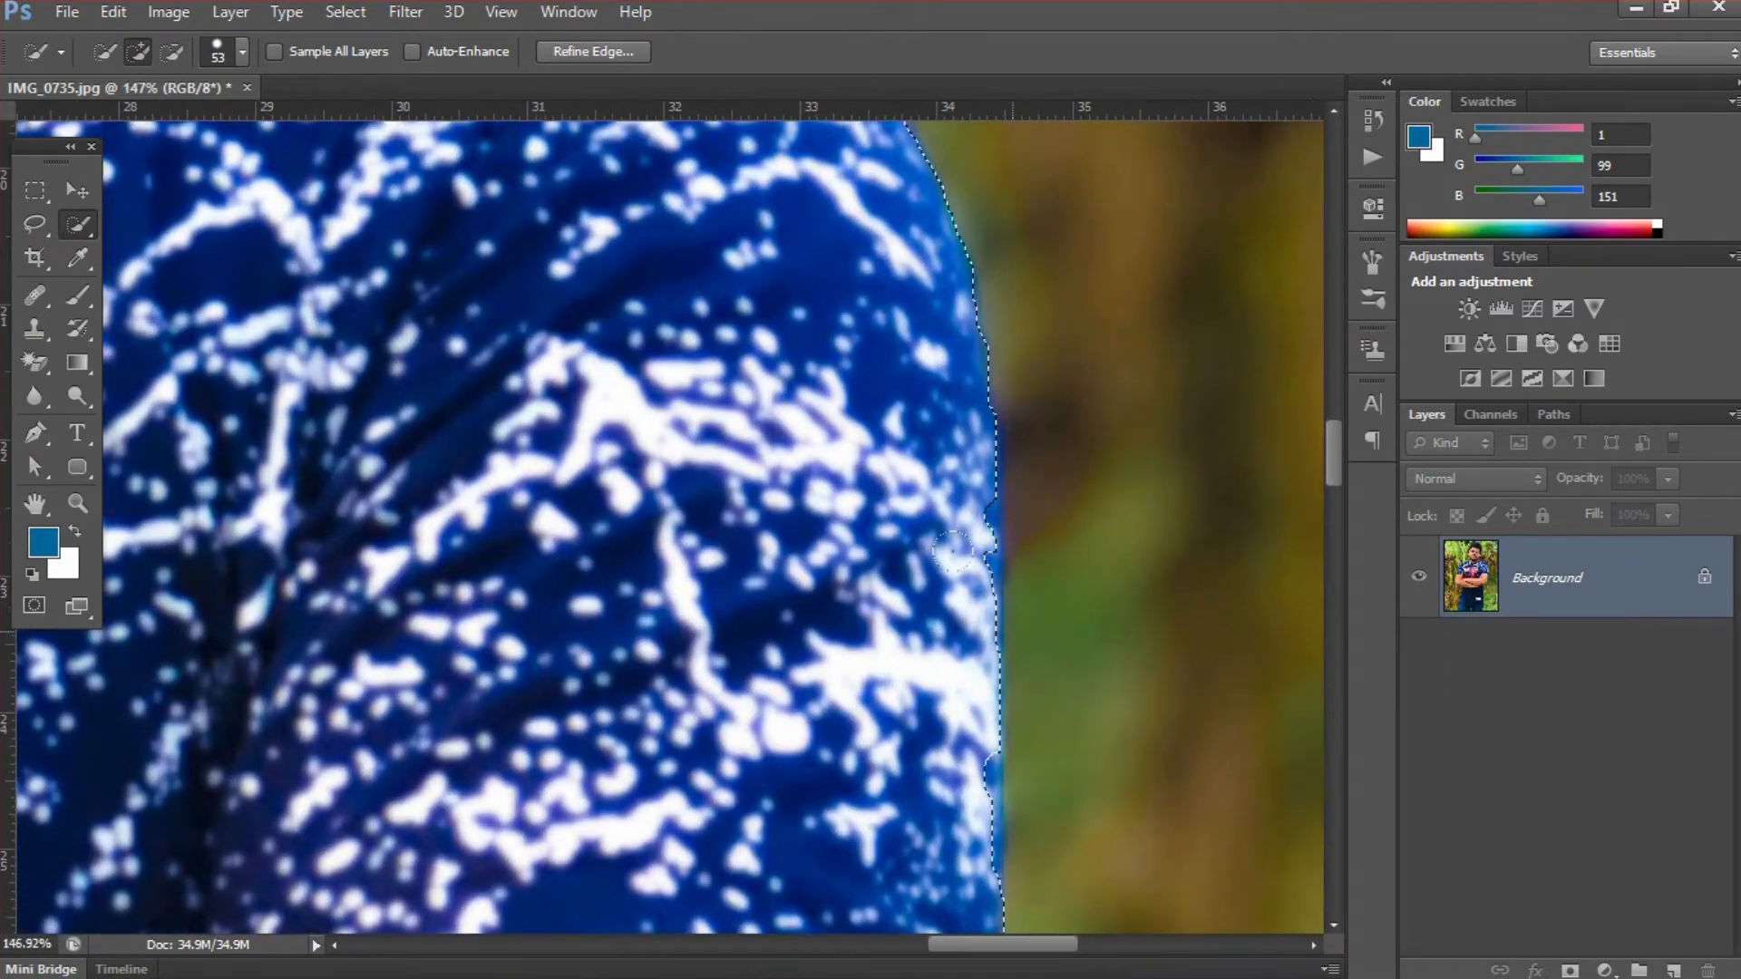
{"action": "left_click", "coordinate": [950, 535]}
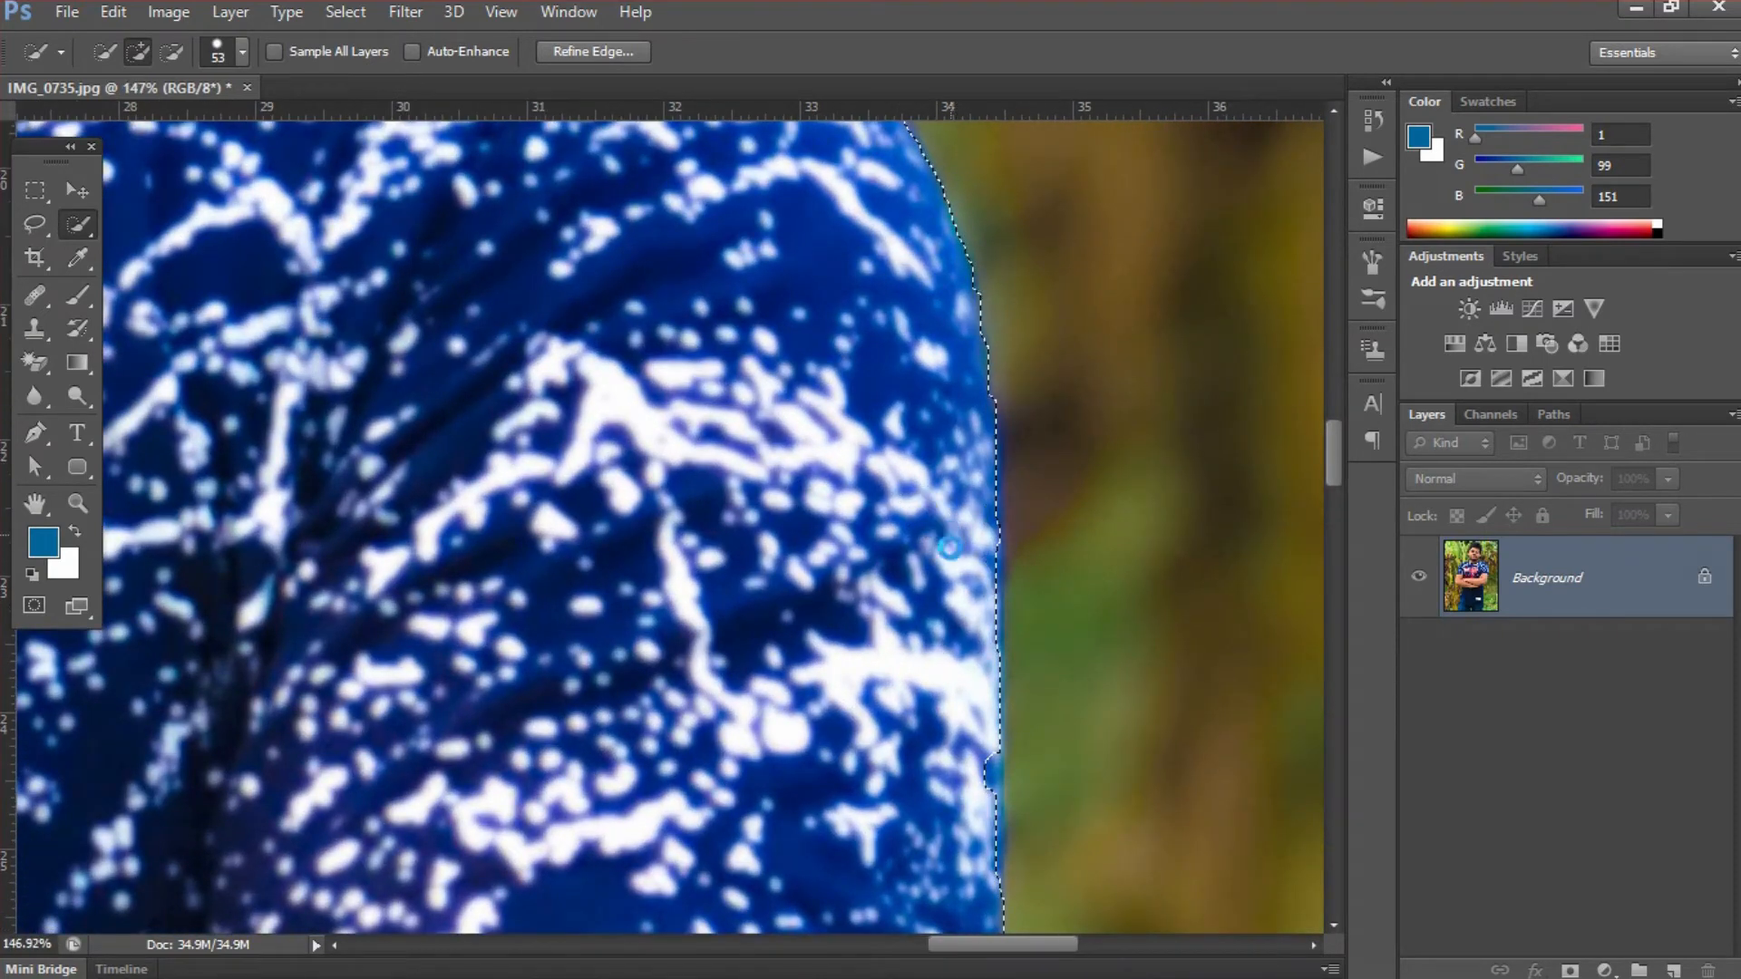
{"action": "left_click", "coordinate": [944, 777]}
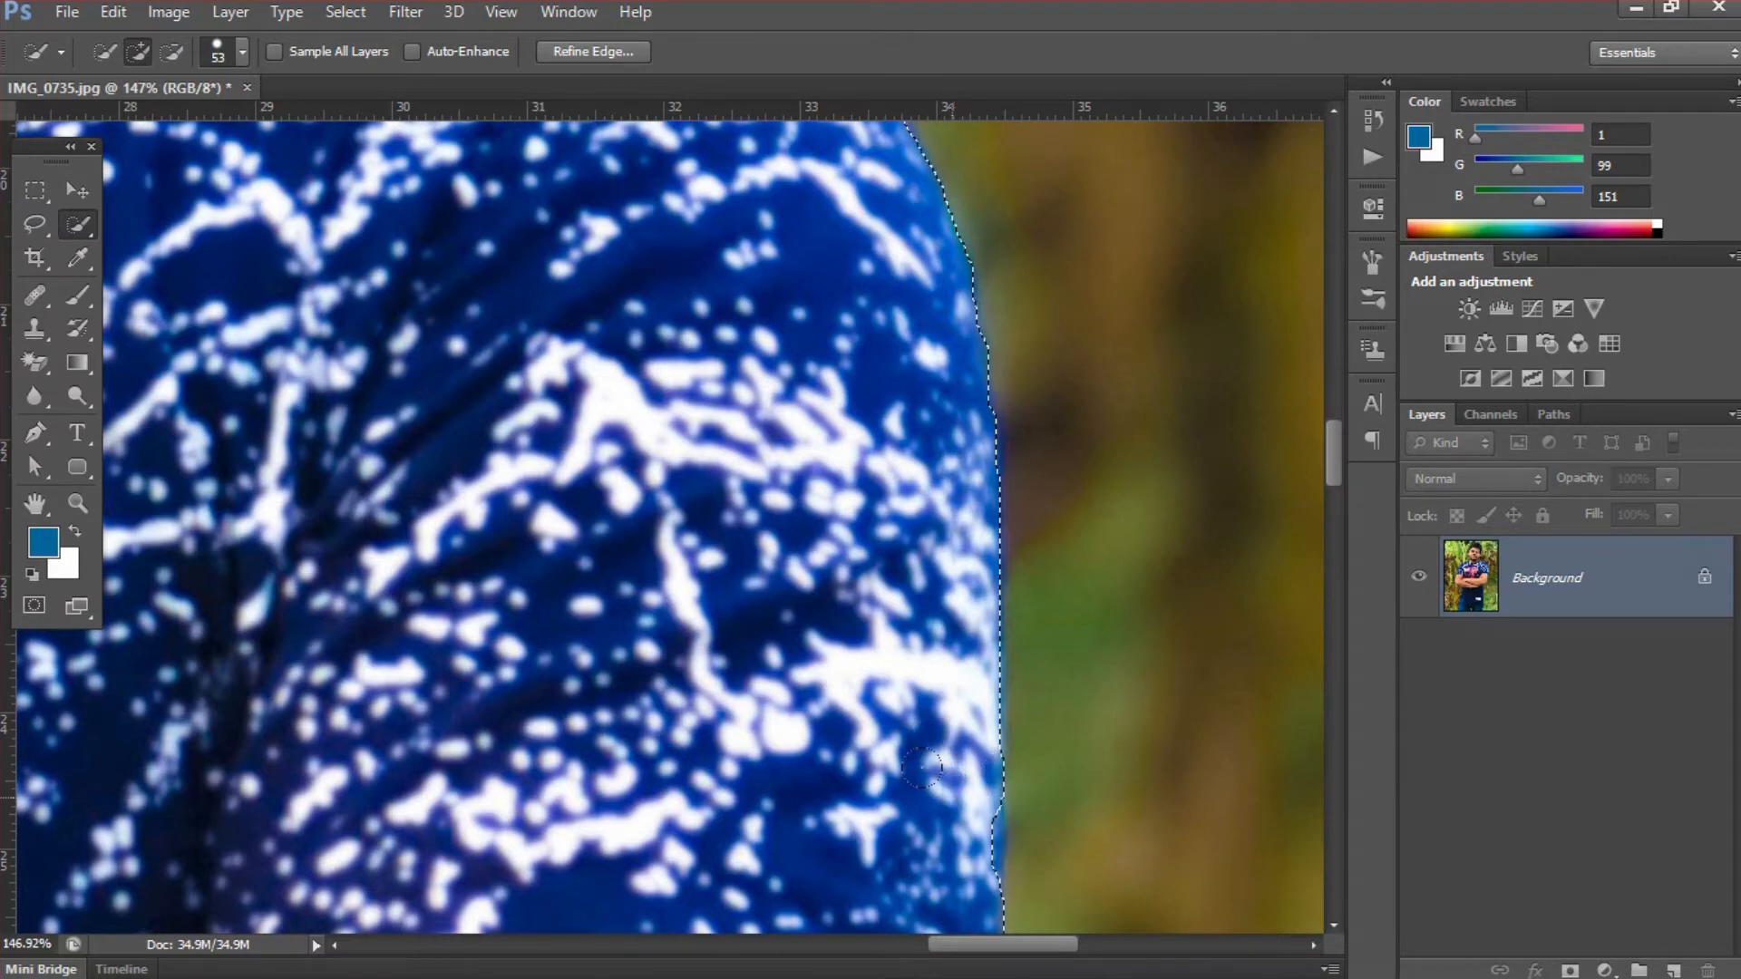
- Add the missed sleeve edge just above the right-hand upper arm, including the dark hem, to the selection
{"action": "left_click_drag", "start_coordinate": [942, 820], "coordinate": [962, 464]}
{"action": "left_click_drag", "start_coordinate": [961, 763], "coordinate": [967, 515]}
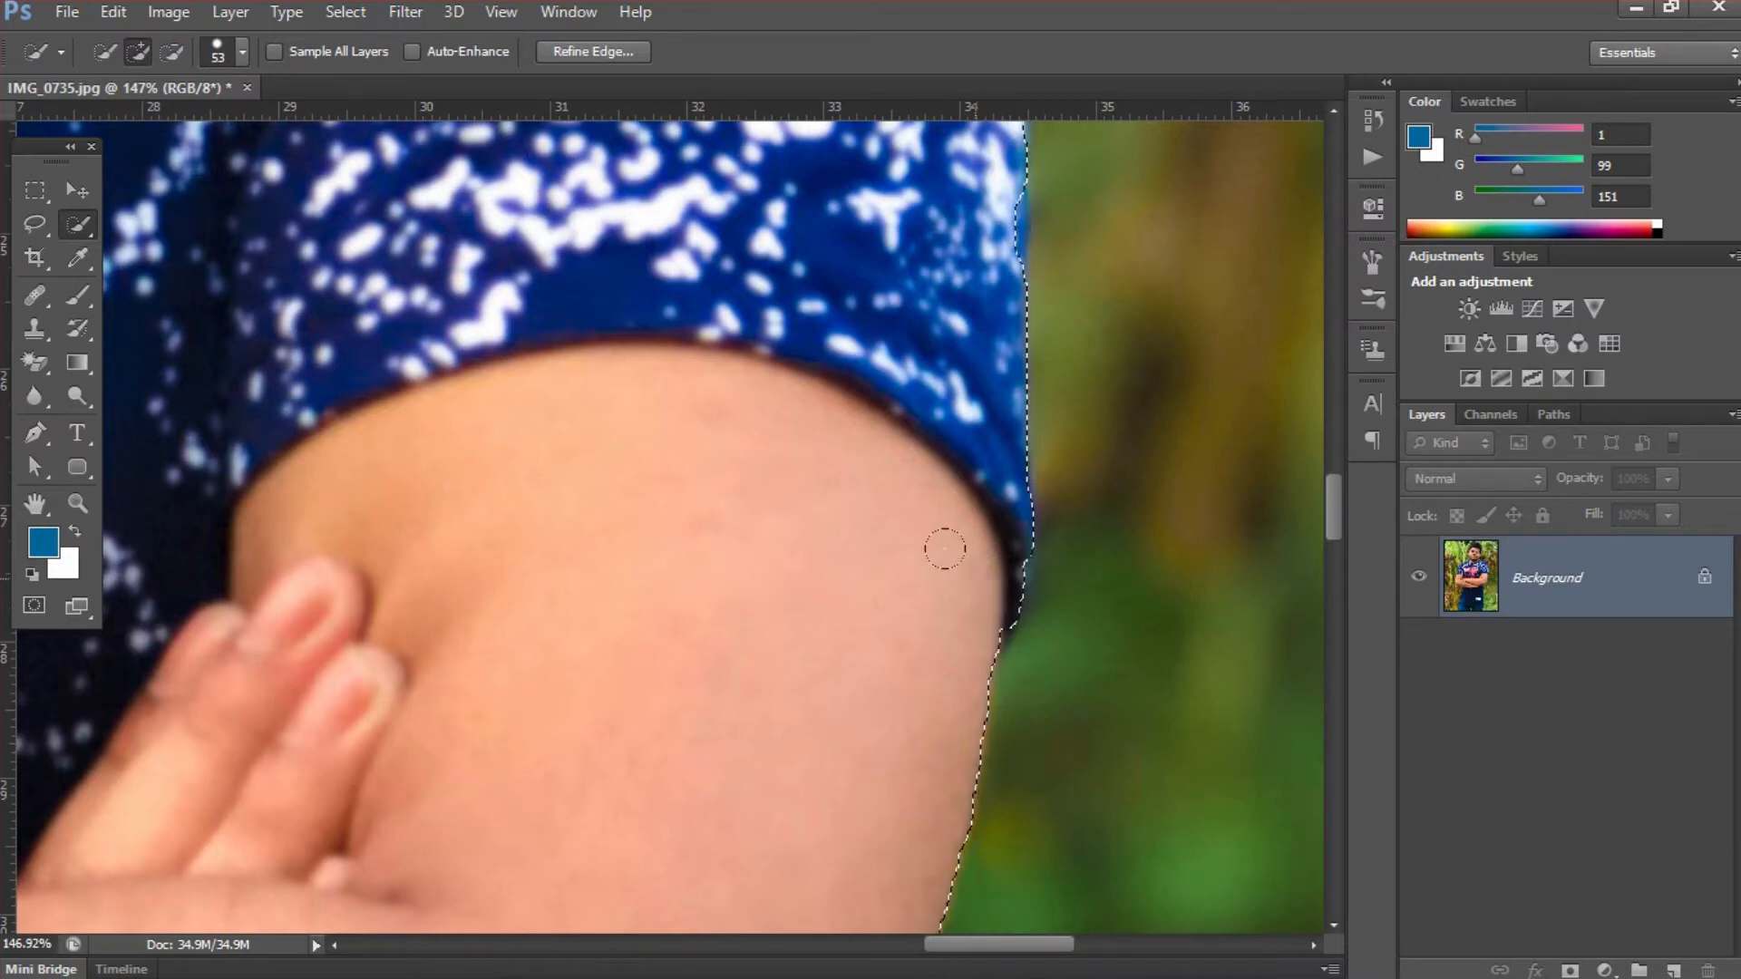
{"action": "left_click", "coordinate": [973, 582]}
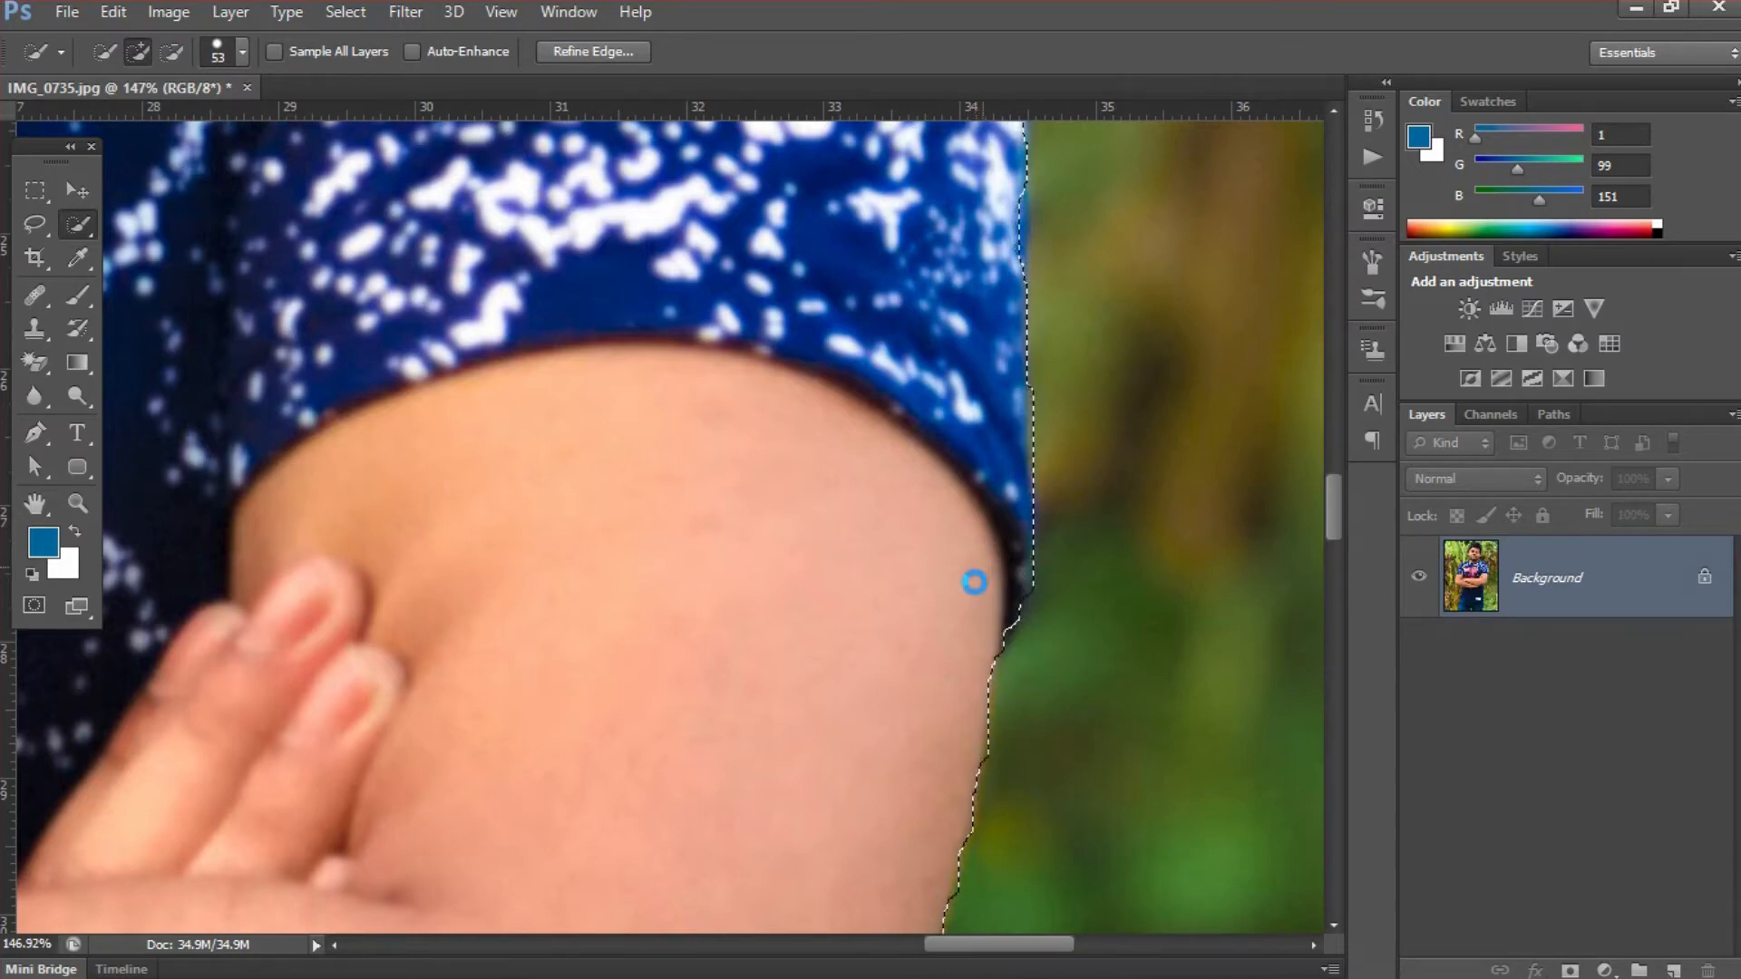
- Examine the selection outline around the crossed arms and up the left-hand arm and shoulder to the neck
{"action": "scroll", "coordinate": [974, 583], "scroll_direction": "down", "scroll_amount": 4}
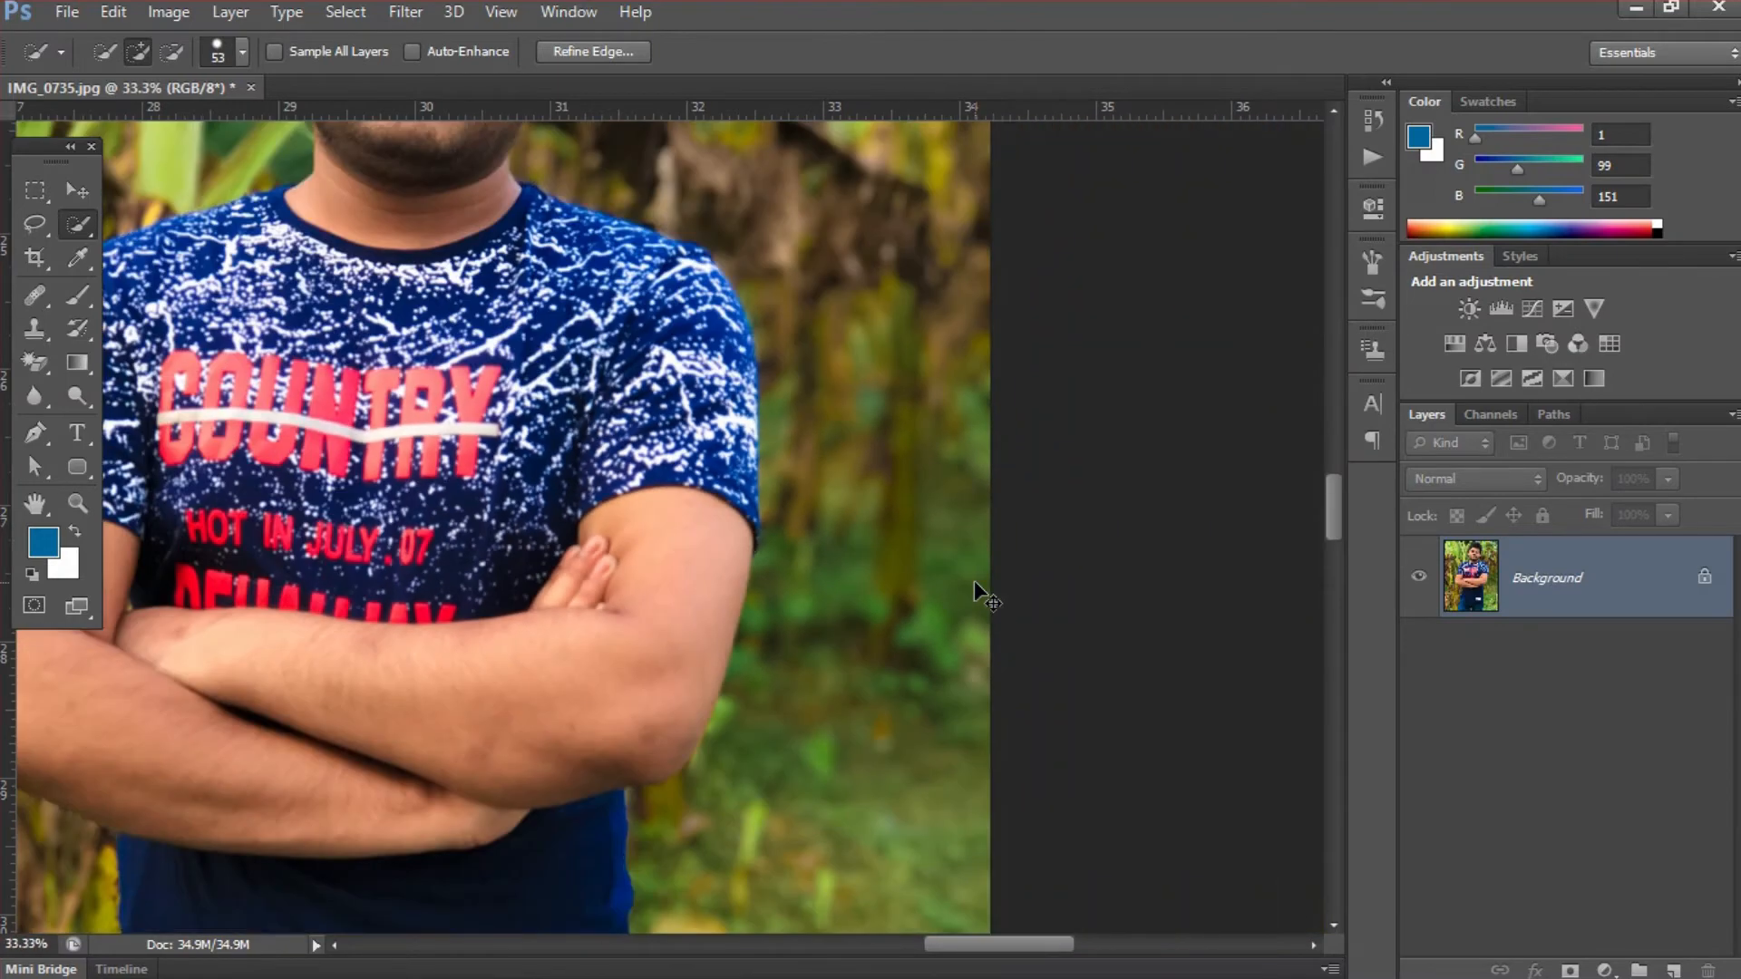
{"action": "mouse_move", "coordinate": [624, 767]}
{"action": "left_mouse_down"}
{"action": "mouse_move", "coordinate": [746, 483]}
{"action": "mouse_move", "coordinate": [797, 435]}
{"action": "mouse_move", "coordinate": [862, 419]}
{"action": "mouse_move", "coordinate": [979, 505]}
{"action": "left_mouse_up"}
{"action": "left_click_drag", "start_coordinate": [767, 487], "coordinate": [782, 551]}
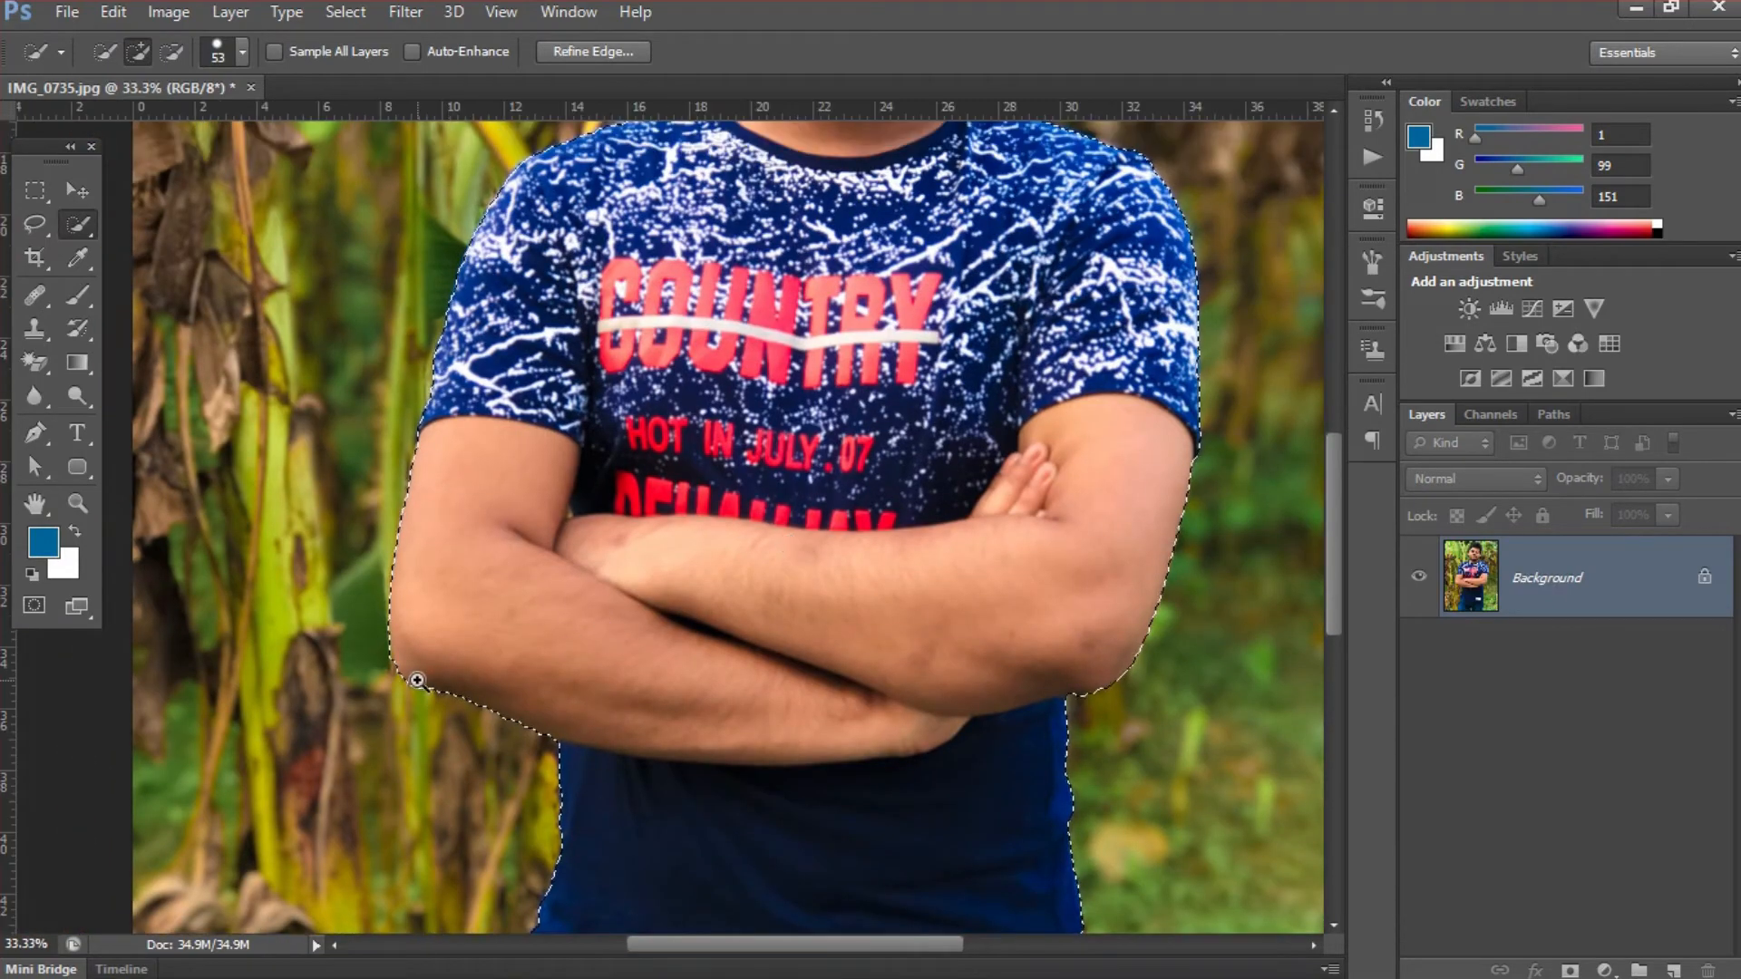
{"action": "left_click_drag", "start_coordinate": [418, 680], "coordinate": [530, 743]}
{"action": "left_click_drag", "start_coordinate": [612, 444], "coordinate": [664, 699]}
{"action": "left_click_drag", "start_coordinate": [669, 428], "coordinate": [664, 595]}
{"action": "left_click_drag", "start_coordinate": [656, 354], "coordinate": [590, 585]}
{"action": "left_click_drag", "start_coordinate": [805, 339], "coordinate": [730, 506]}
{"action": "left_click_drag", "start_coordinate": [967, 405], "coordinate": [855, 489]}
{"action": "mouse_move", "coordinate": [1035, 243]}
{"action": "left_mouse_down"}
{"action": "mouse_move", "coordinate": [1156, 370]}
{"action": "mouse_move", "coordinate": [1099, 325]}
{"action": "mouse_move", "coordinate": [943, 505]}
{"action": "mouse_move", "coordinate": [915, 599]}
{"action": "left_mouse_up"}
{"action": "left_click_drag", "start_coordinate": [1041, 328], "coordinate": [974, 543]}
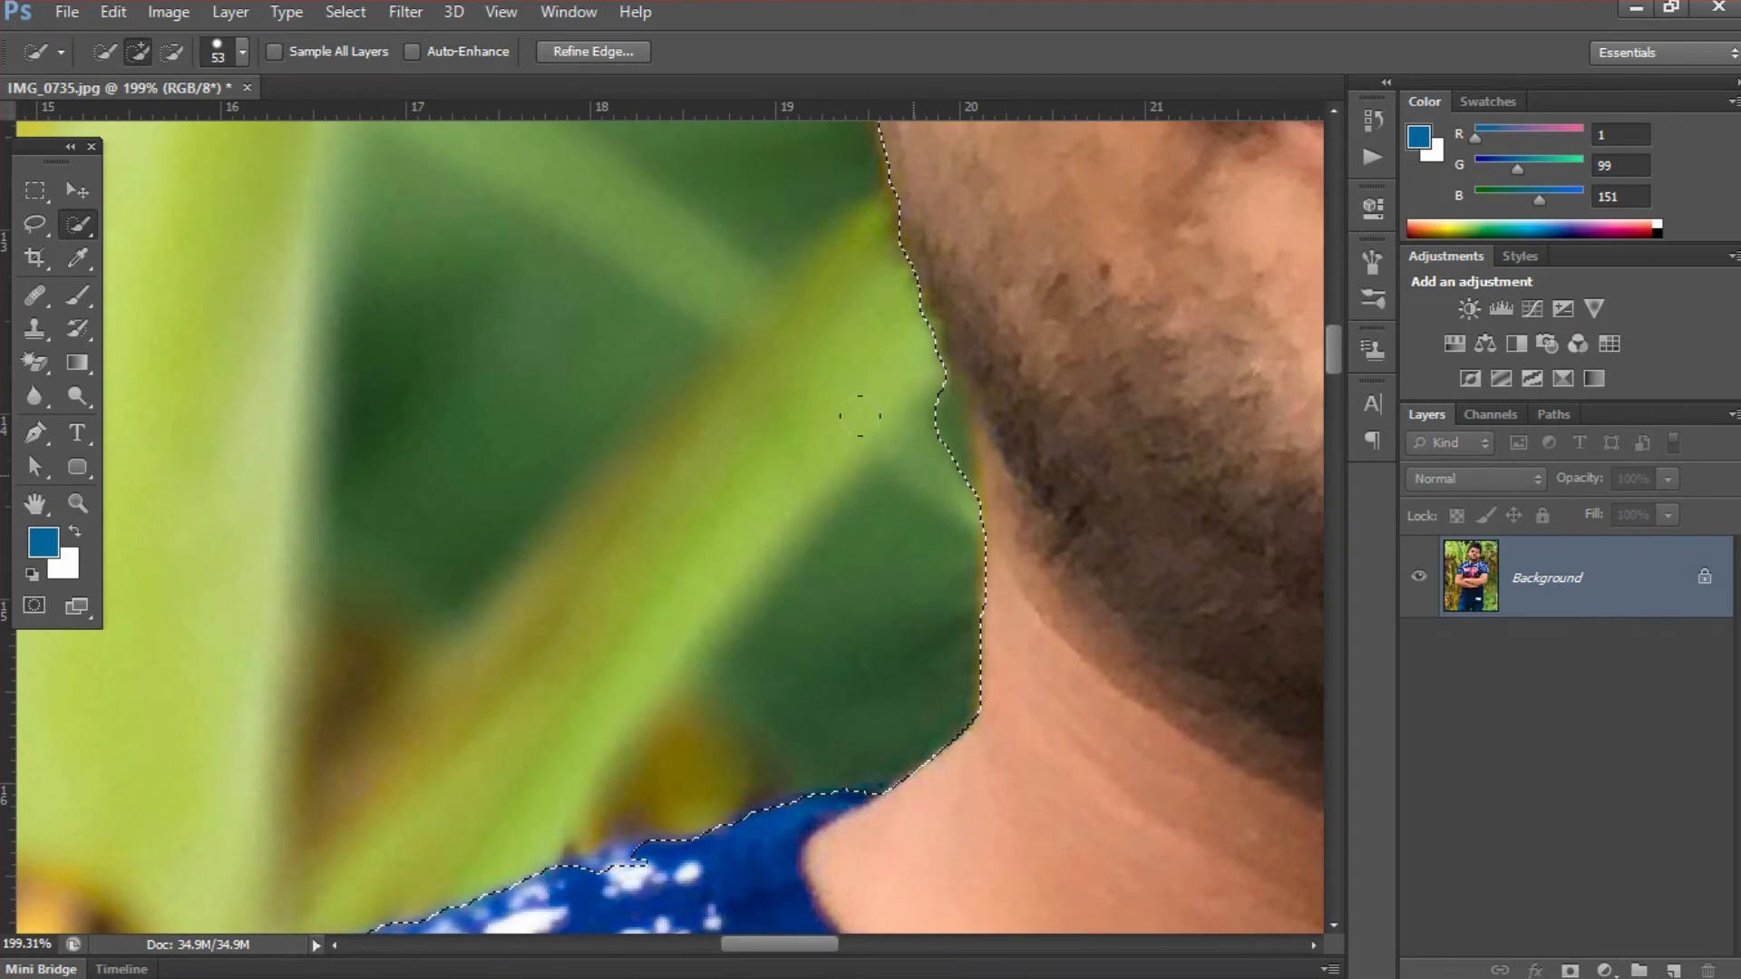
- Subtract the green background beside the left-hand jaw from the selection and add back the beard edge
{"action": "key", "text": "alt"}
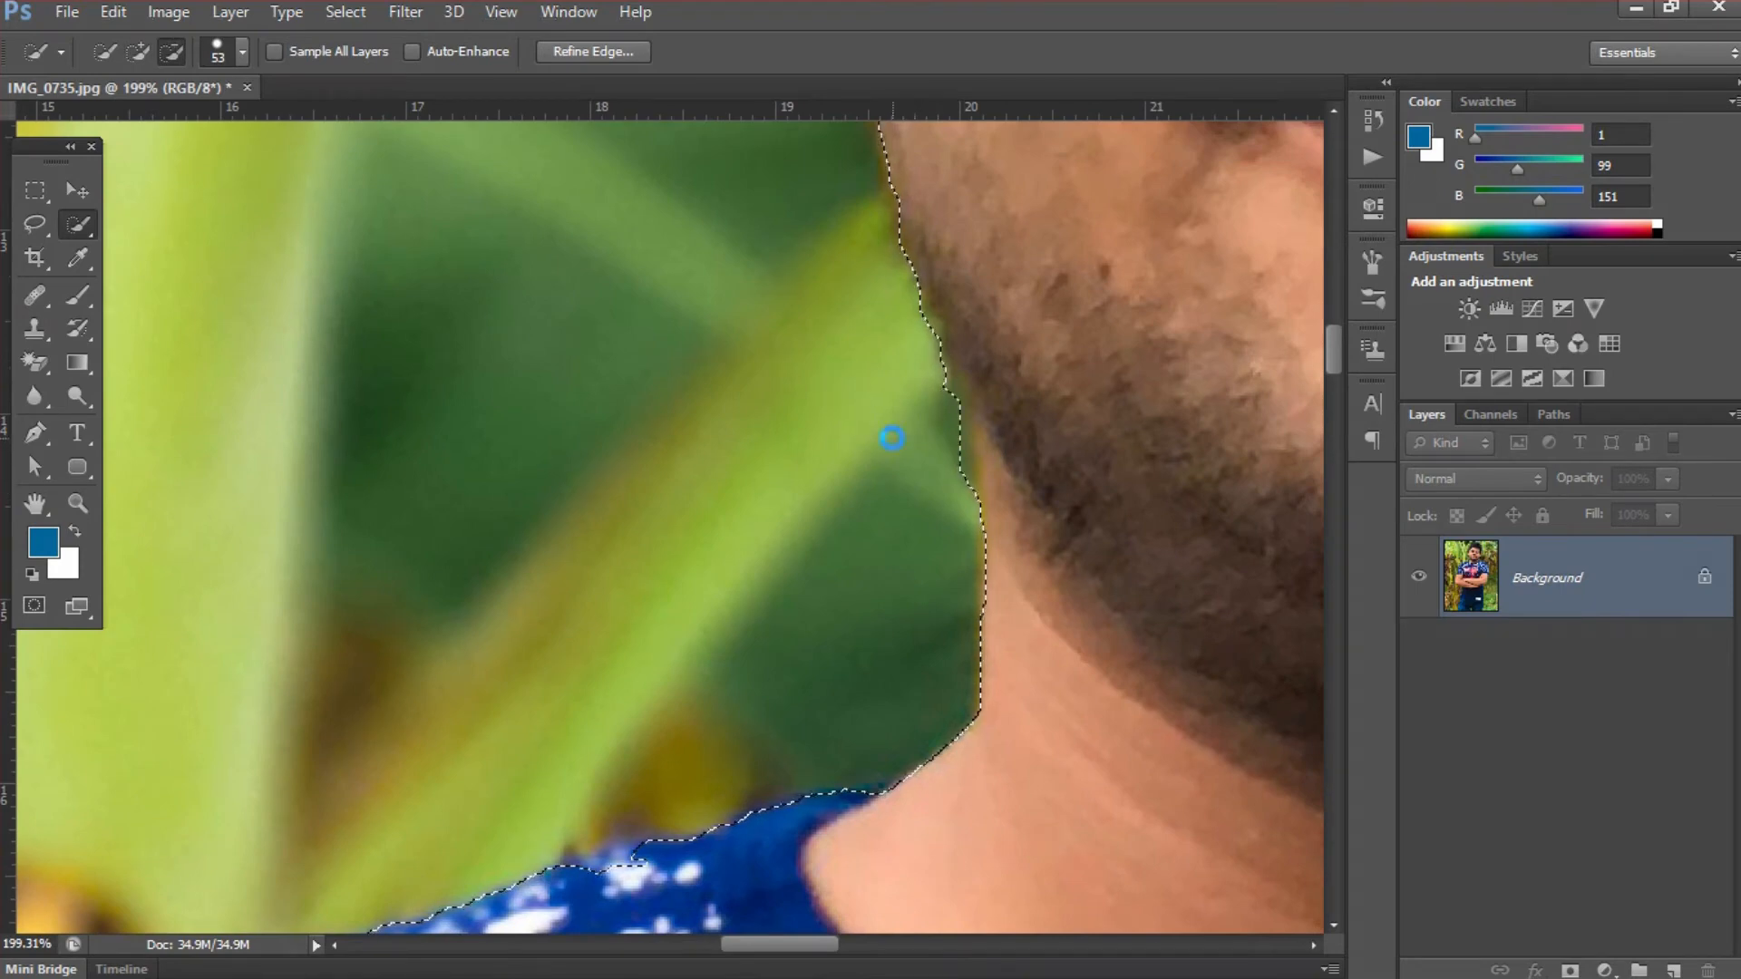
{"action": "left_click_drag", "start_coordinate": [867, 389], "coordinate": [970, 434]}
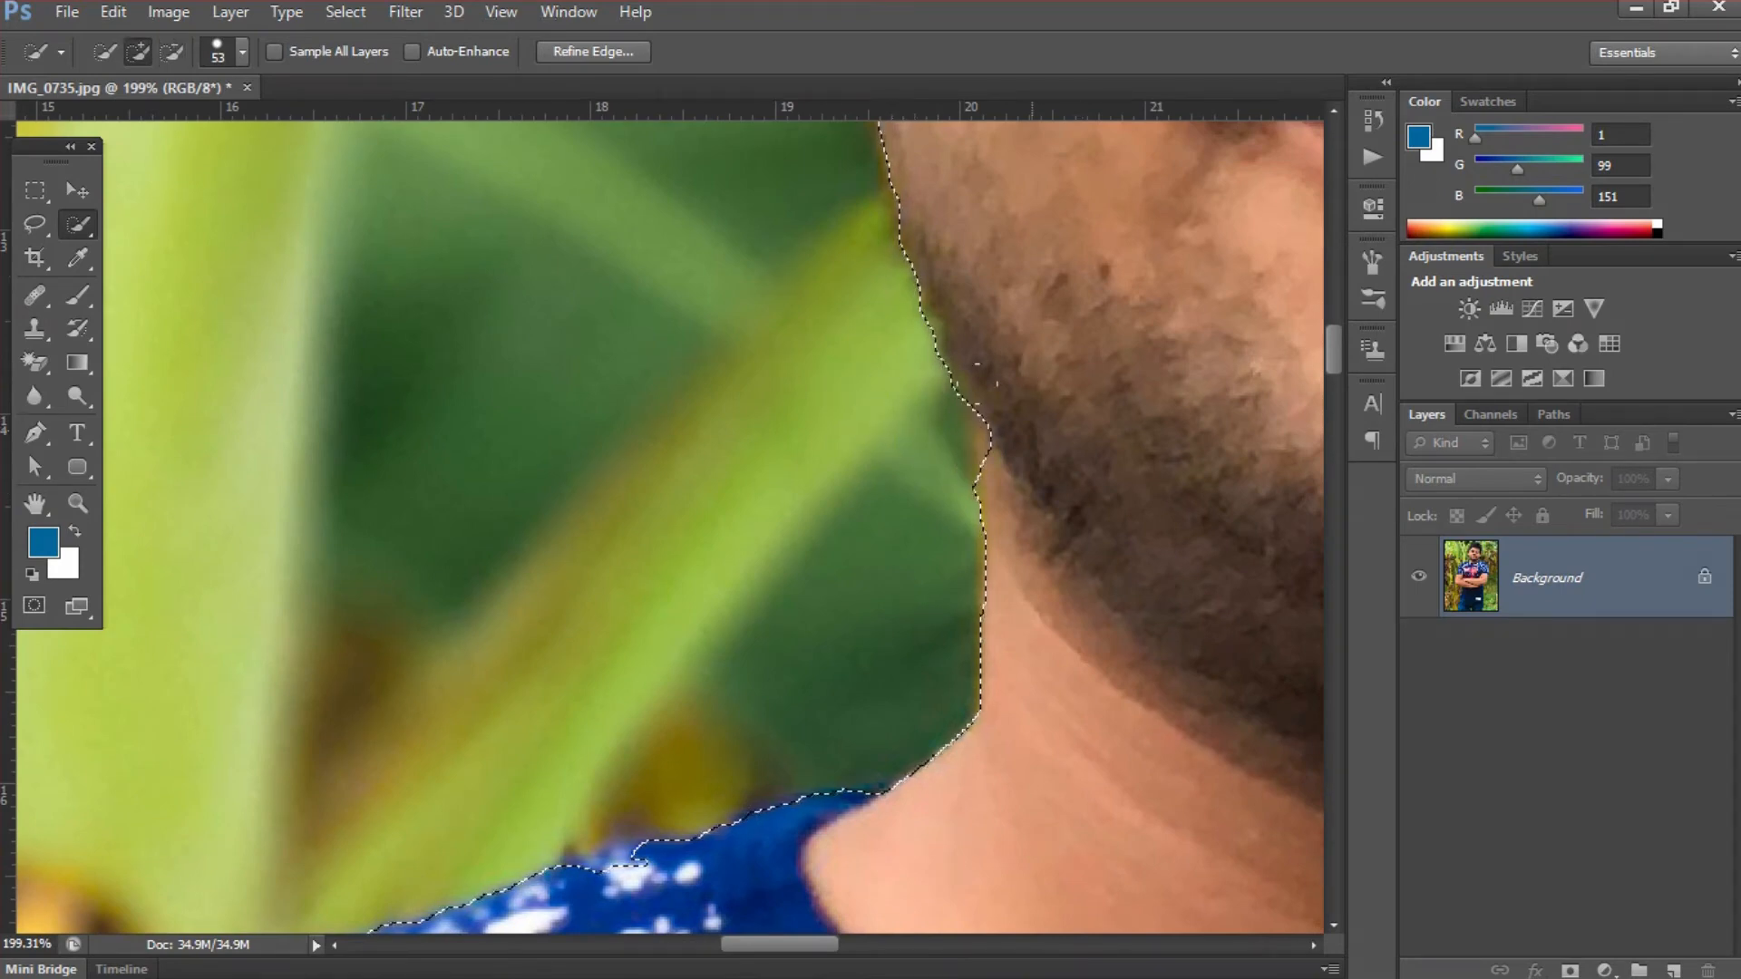
{"action": "key", "text": "alt"}
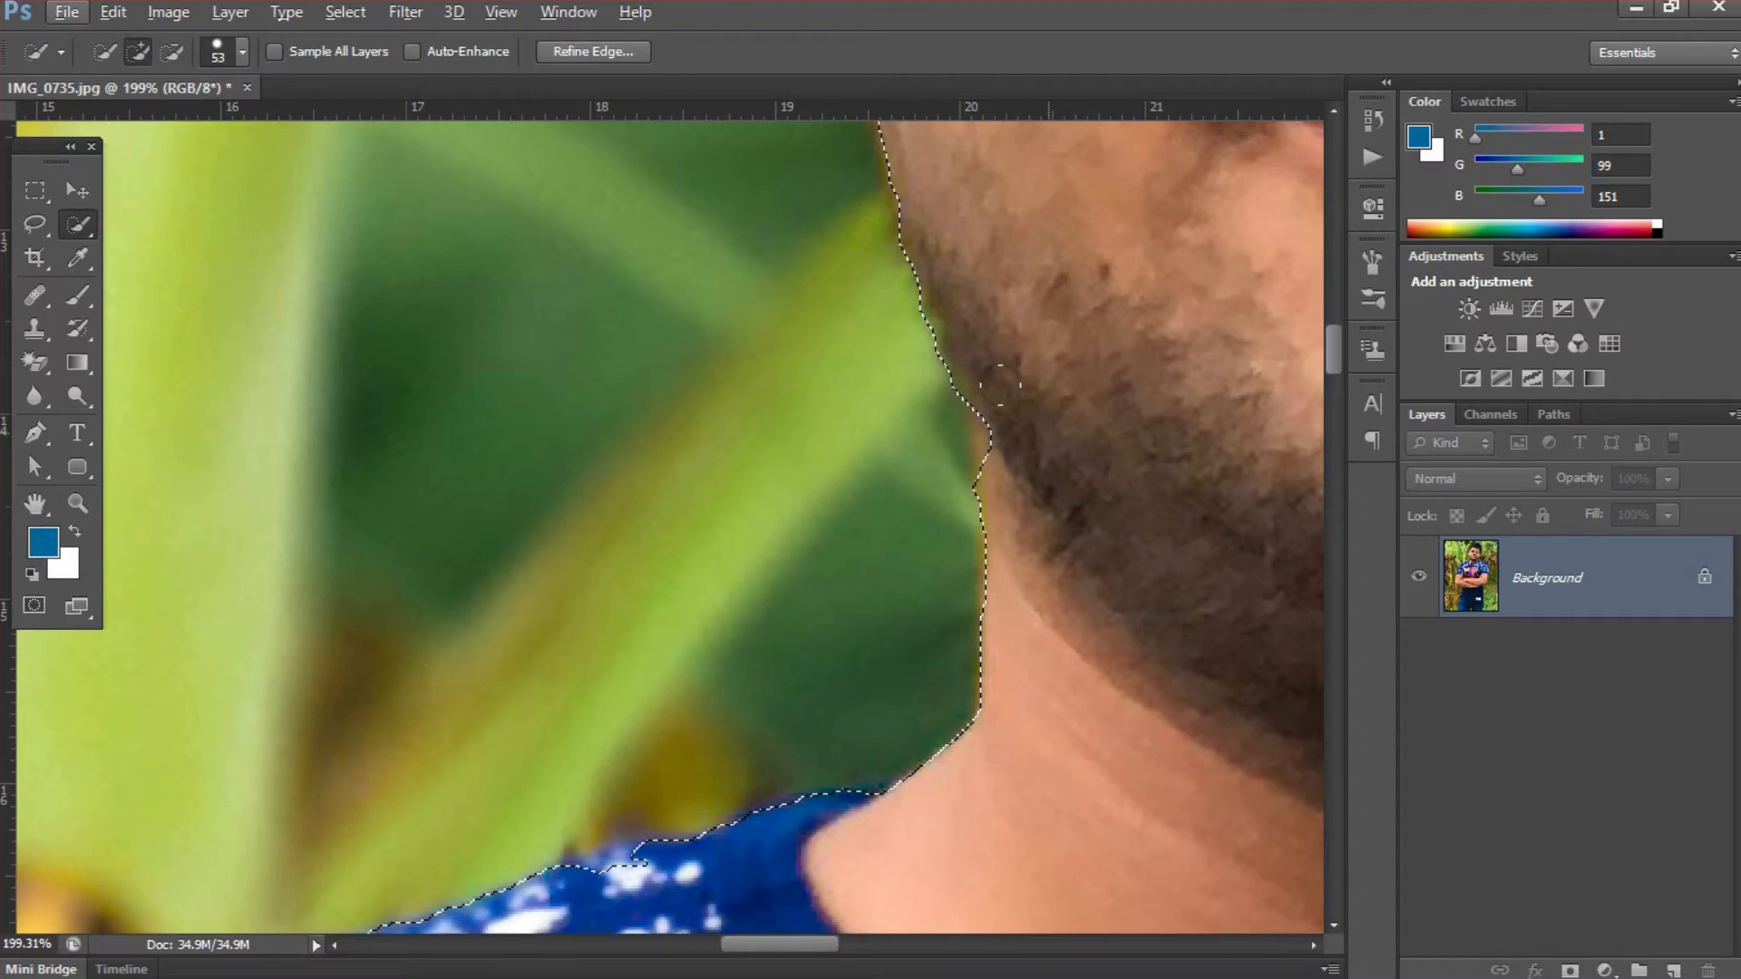
{"action": "left_click", "coordinate": [1011, 426]}
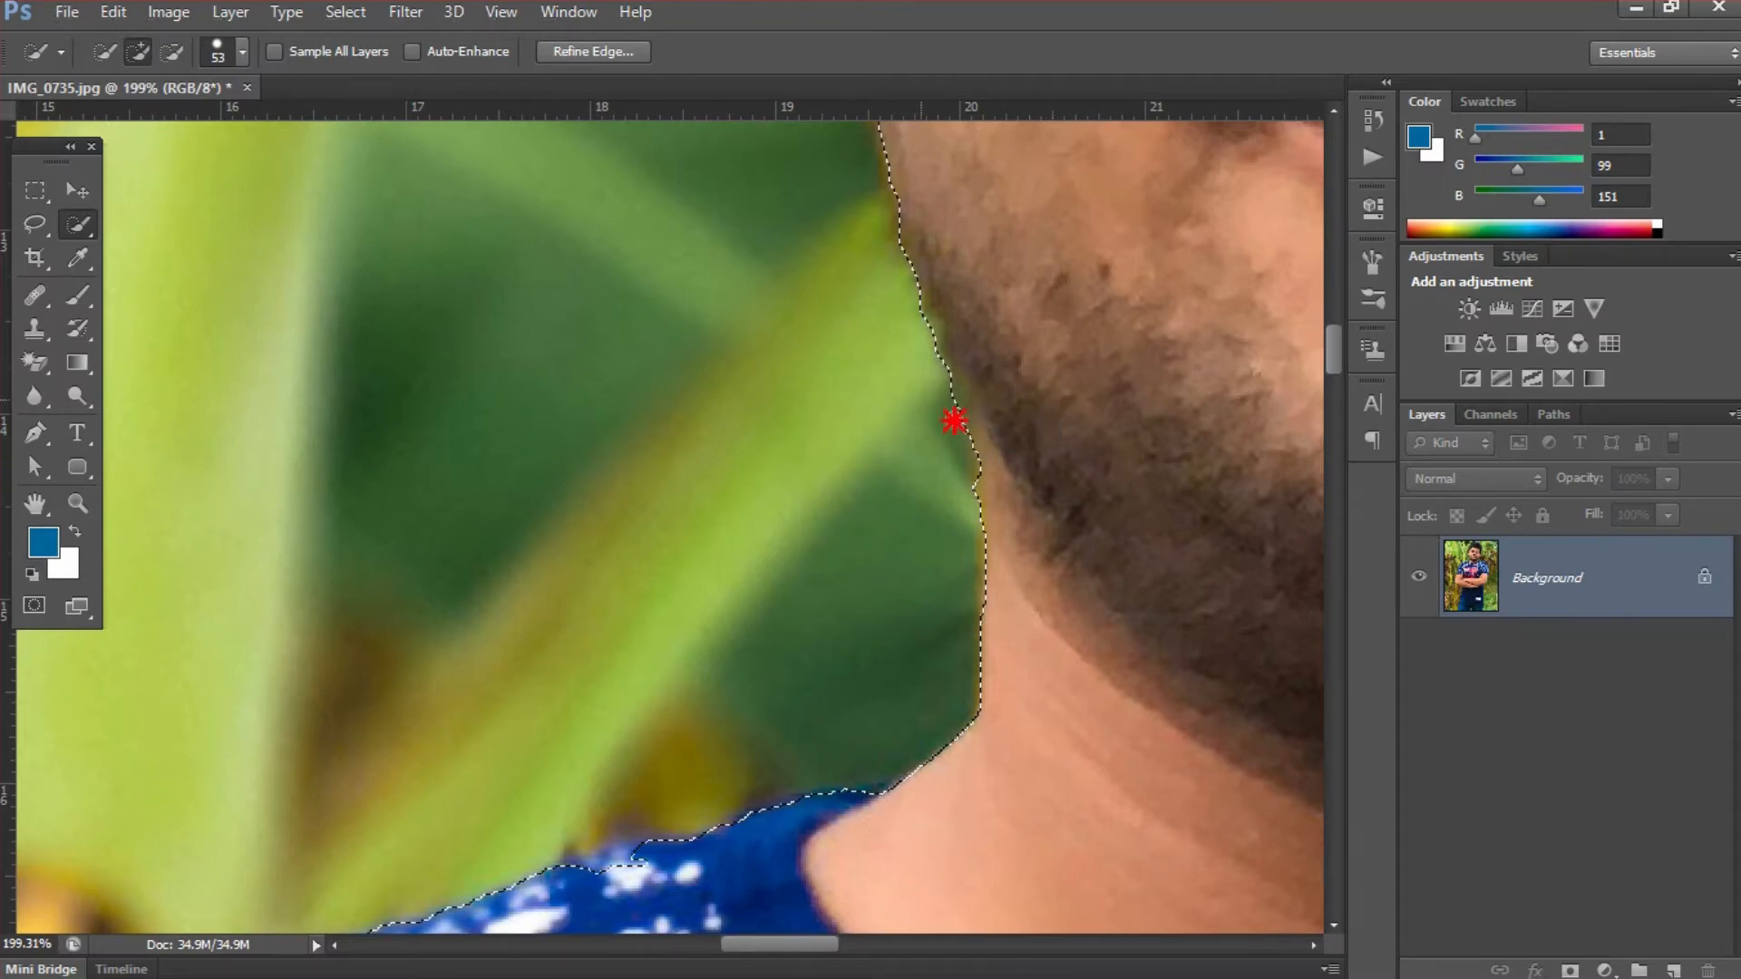
- Reduce the brush size to 22 and subtract the remaining green background where the left-hand jaw meets the neck
{"action": "scroll", "coordinate": [952, 416], "scroll_direction": "up", "scroll_amount": 2}
{"action": "left_click_drag", "start_coordinate": [997, 416], "coordinate": [943, 437]}
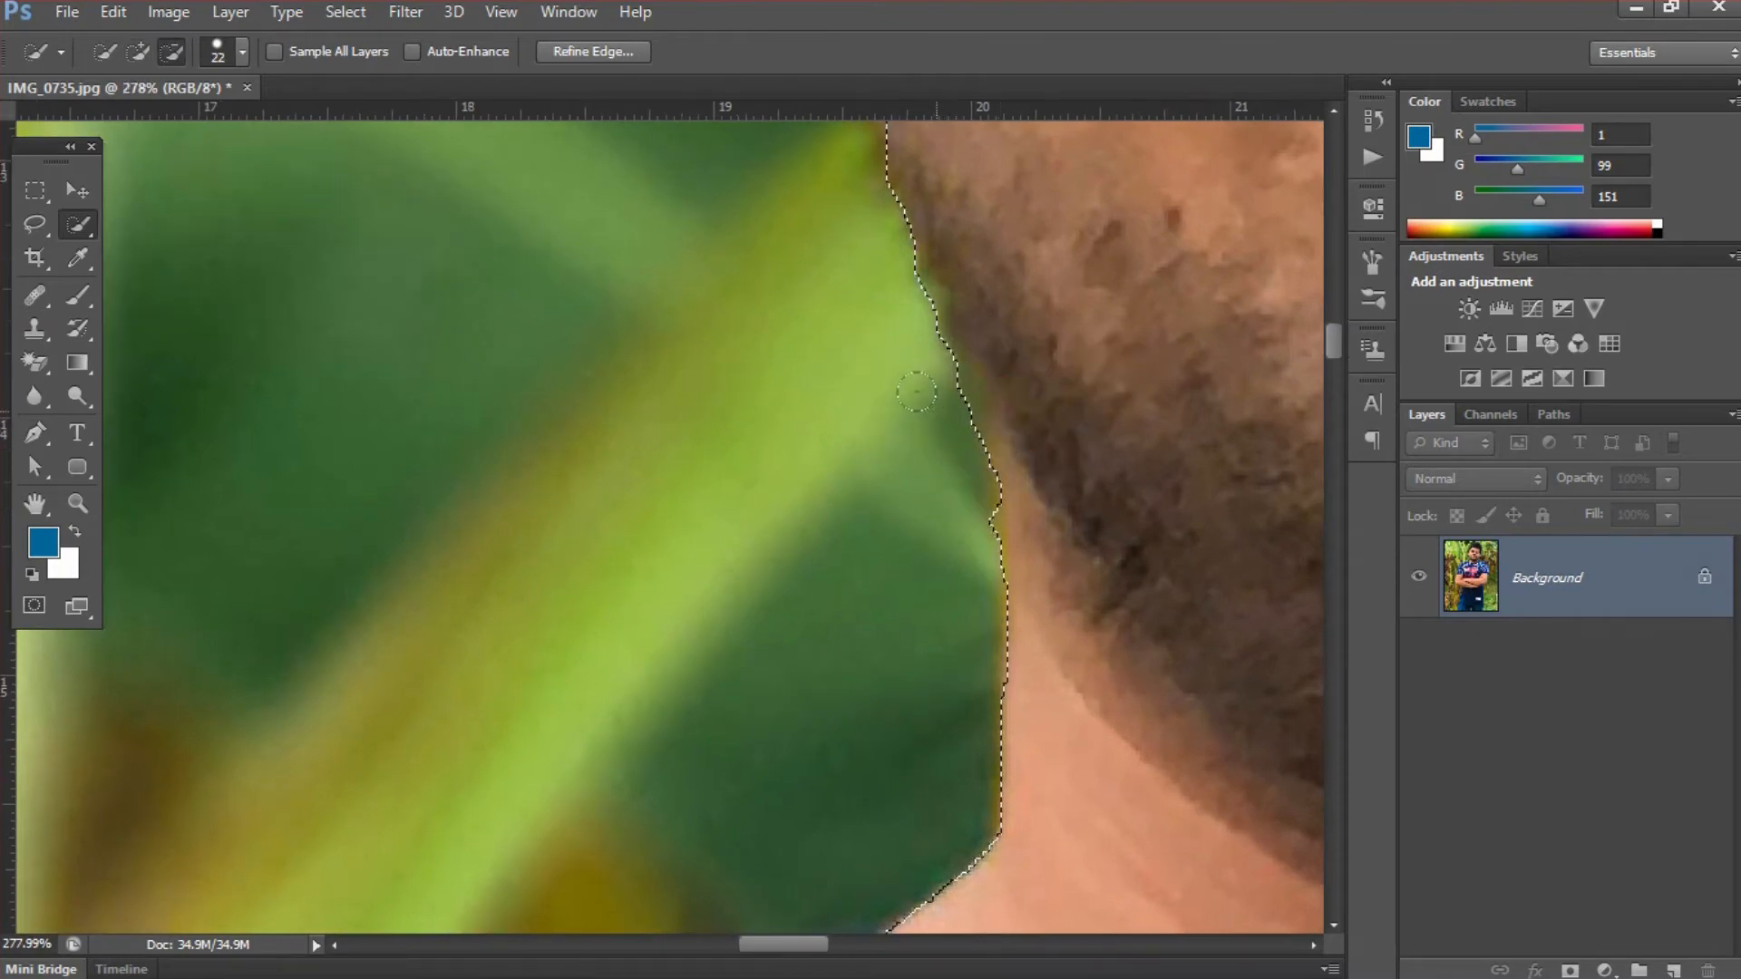
{"action": "left_click", "coordinate": [935, 411]}
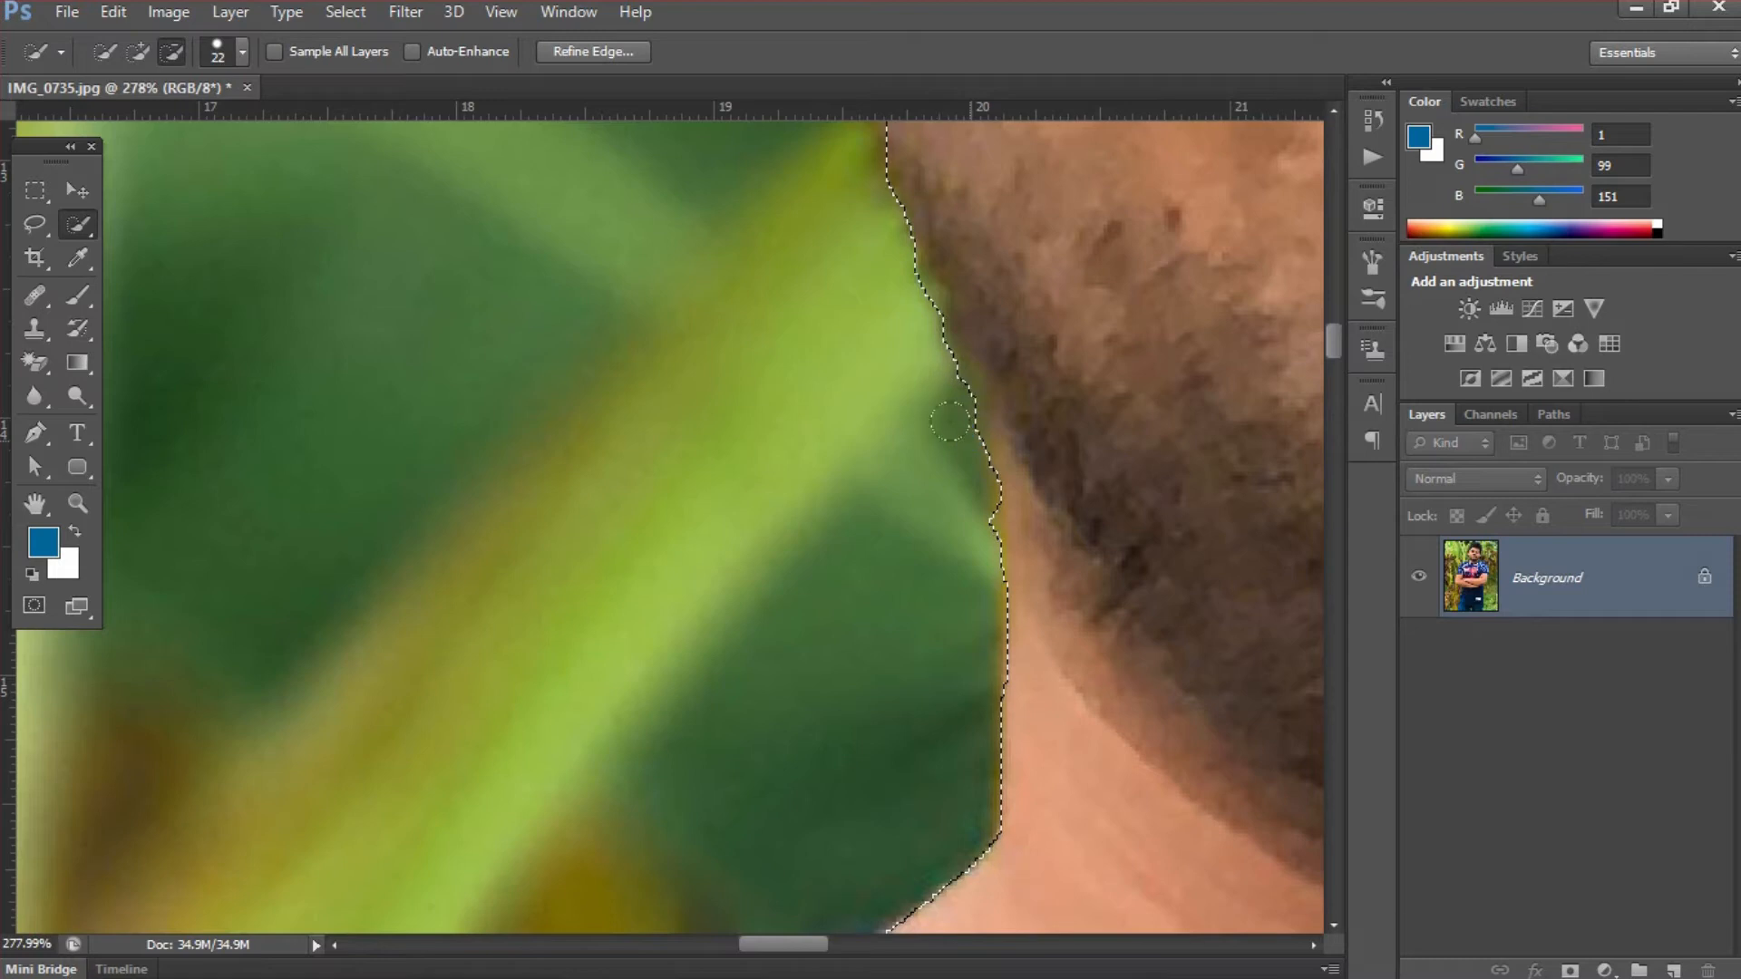
{"action": "left_click", "coordinate": [945, 419]}
{"action": "left_click", "coordinate": [961, 531]}
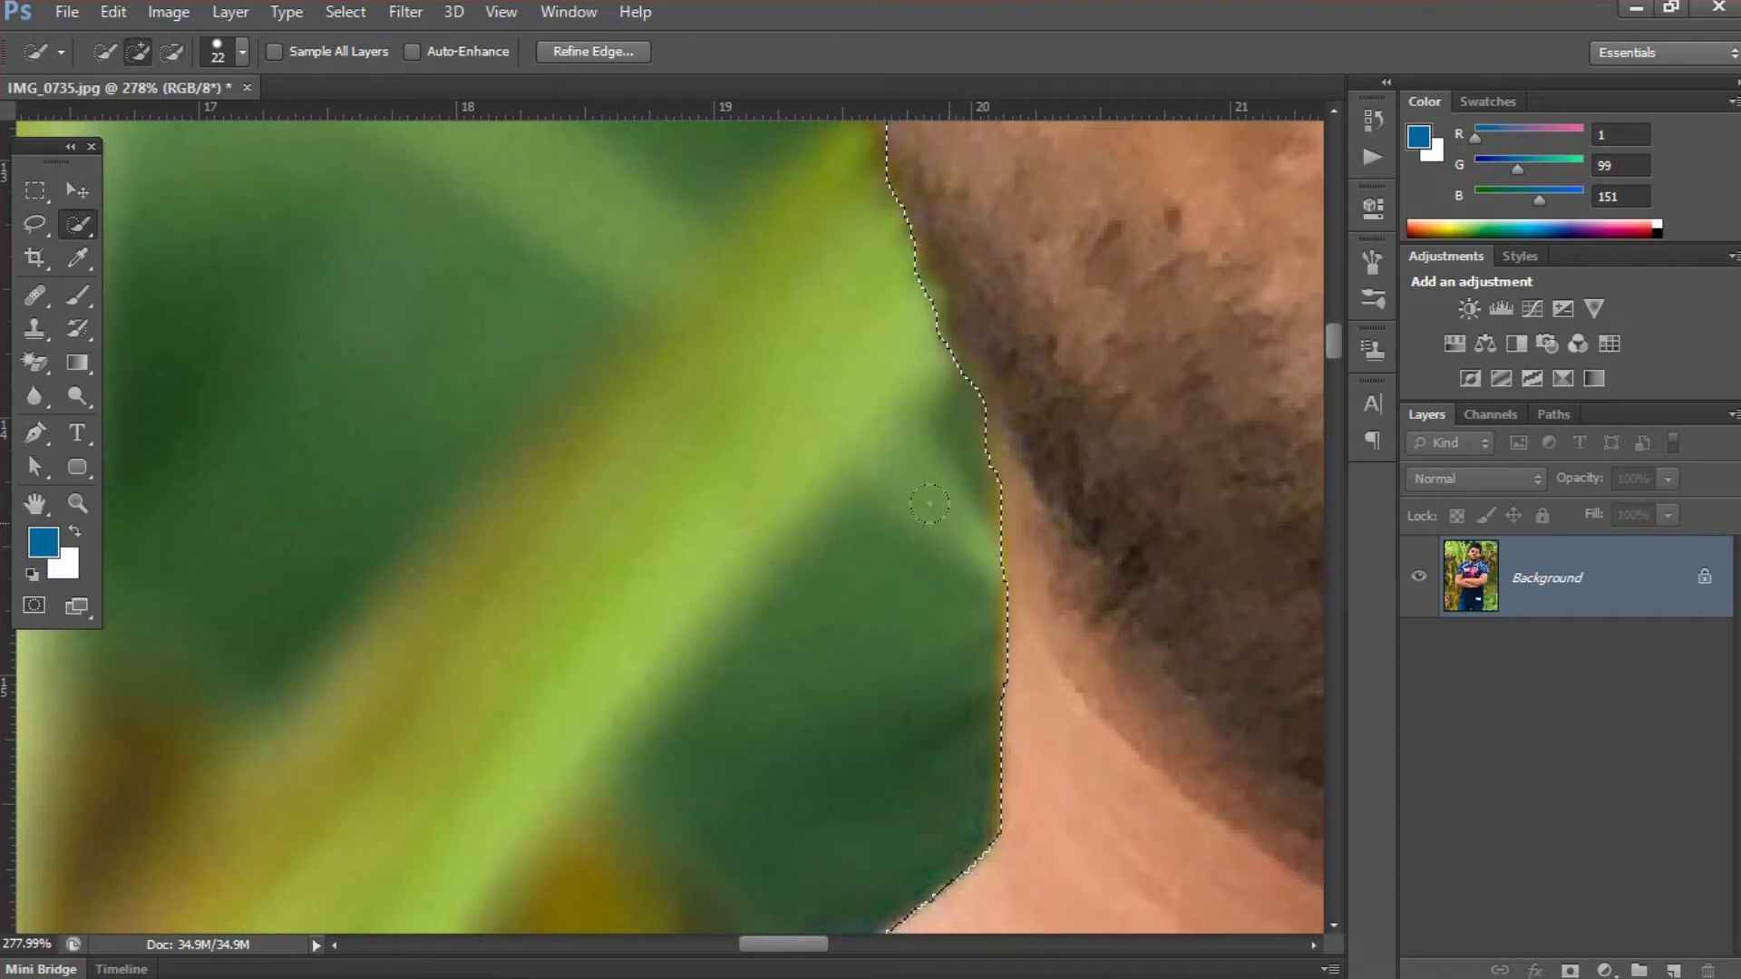
- Subtract the bright green leaf edge along the bearded left-hand jawline from the selection
{"action": "left_click_drag", "start_coordinate": [1018, 334], "coordinate": [964, 508]}
{"action": "left_click", "coordinate": [854, 502], "text": "alt"}
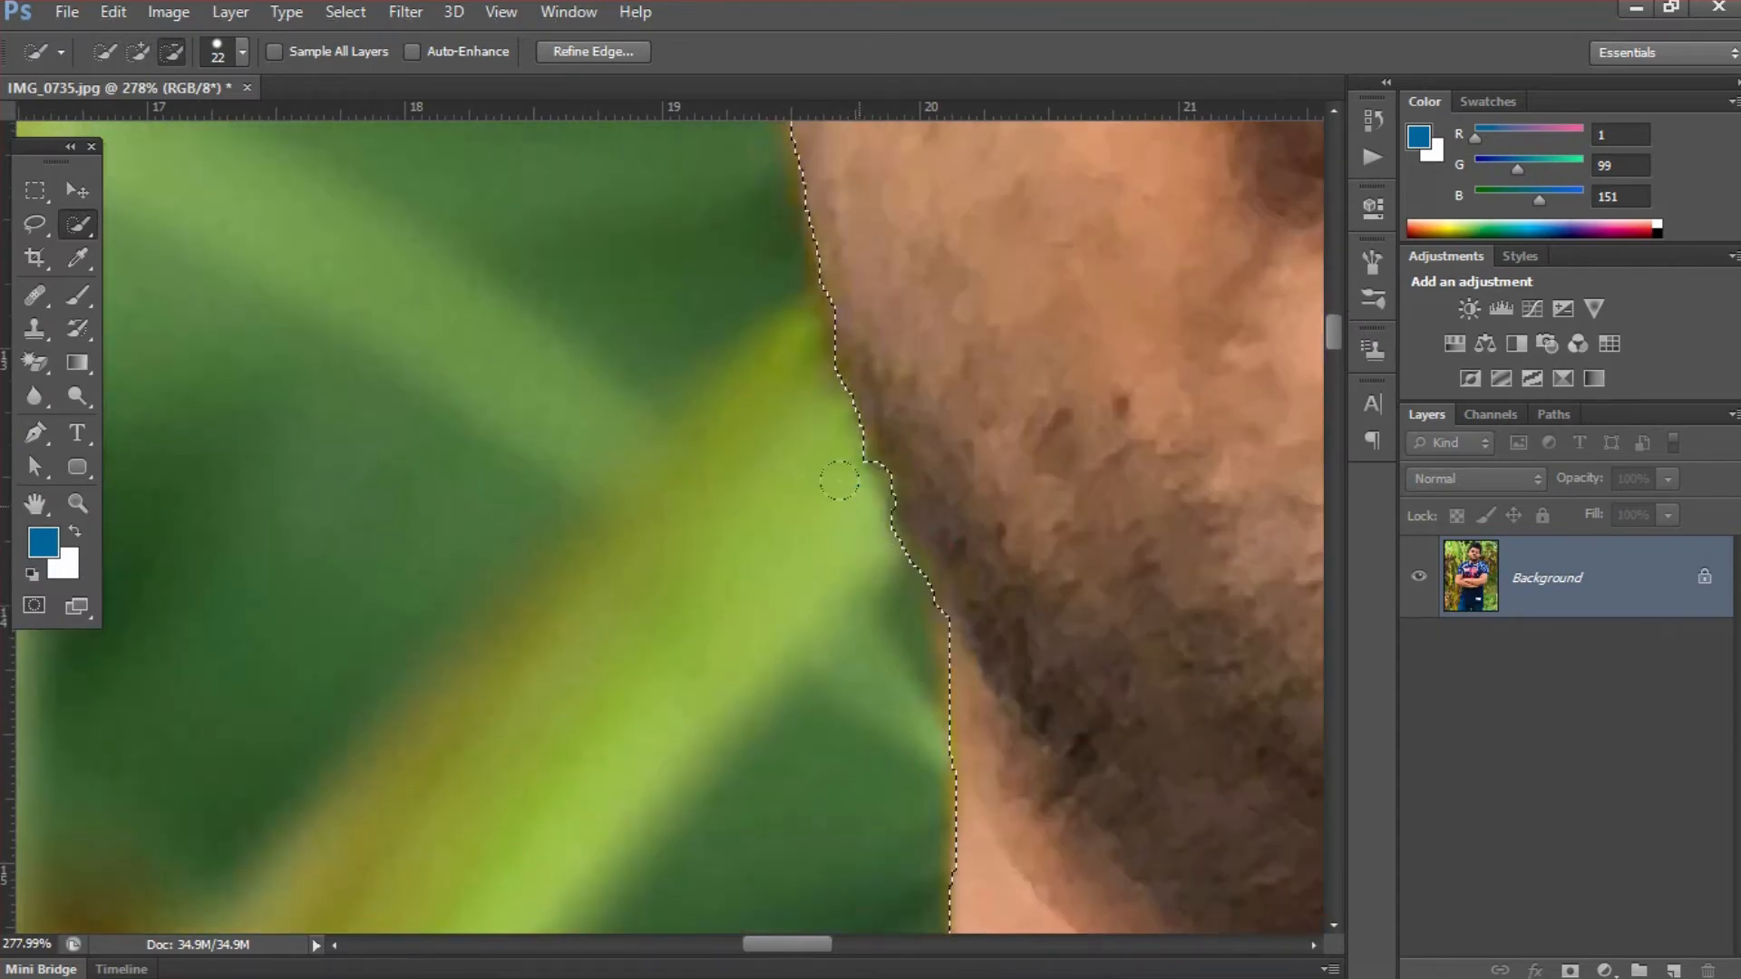
{"action": "left_click", "coordinate": [841, 485], "text": "alt"}
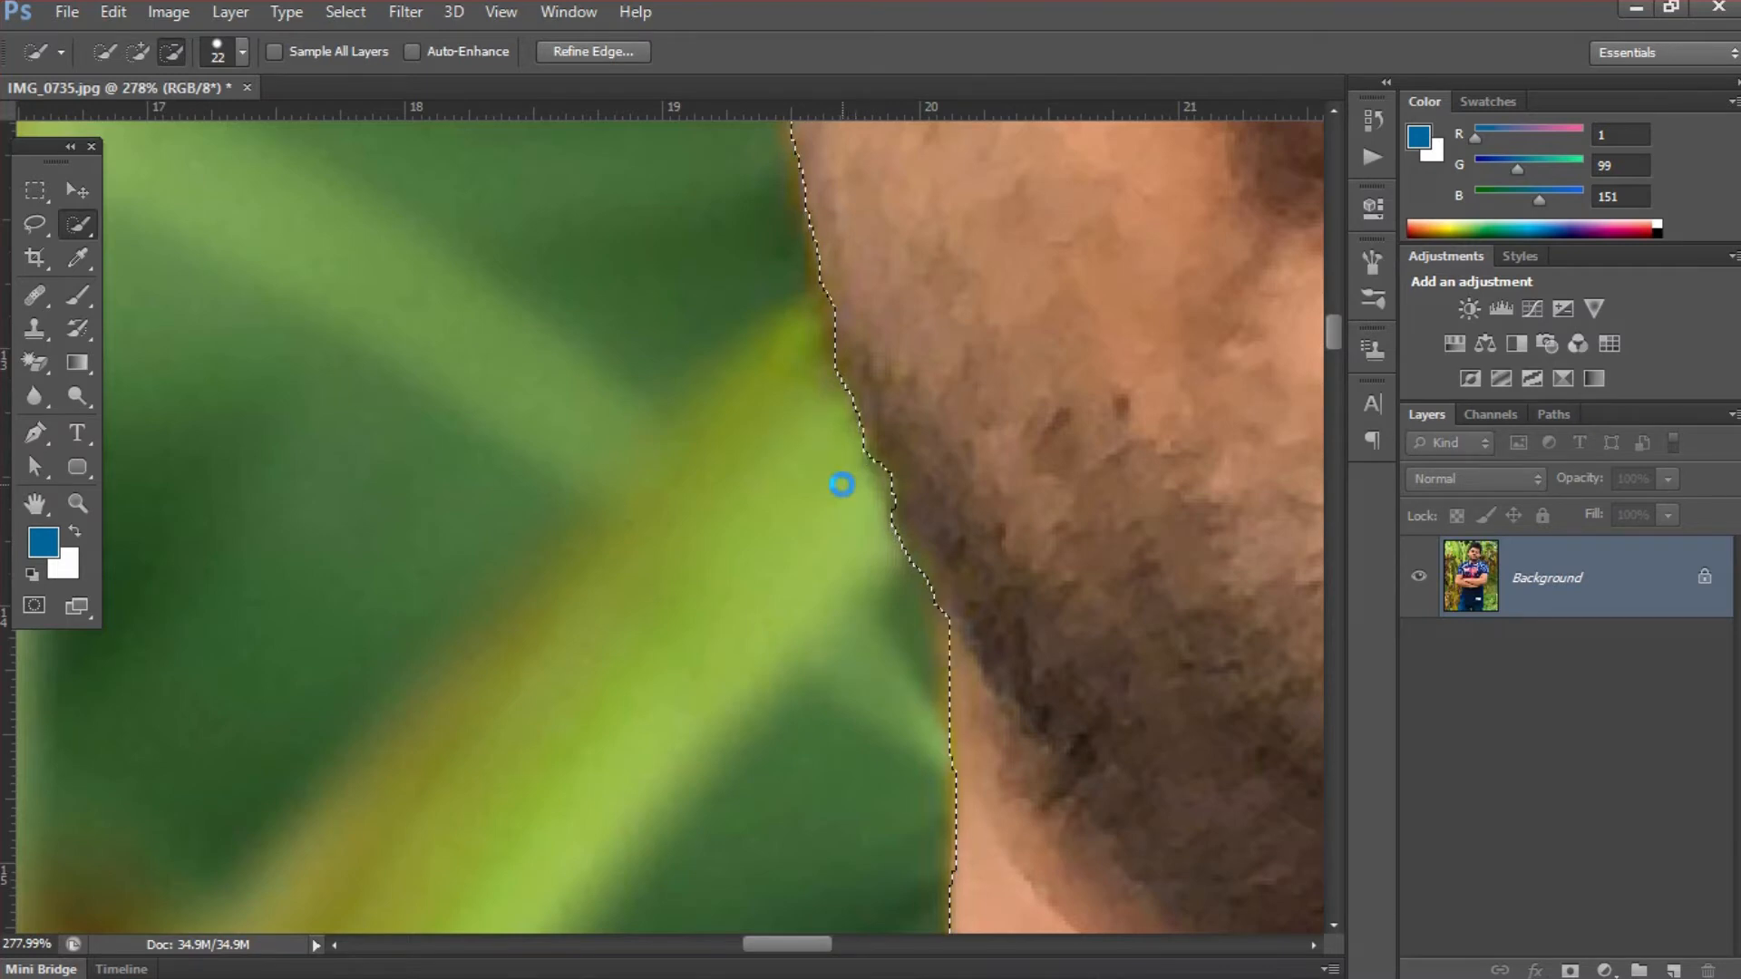
{"action": "left_click", "coordinate": [869, 552], "text": "alt"}
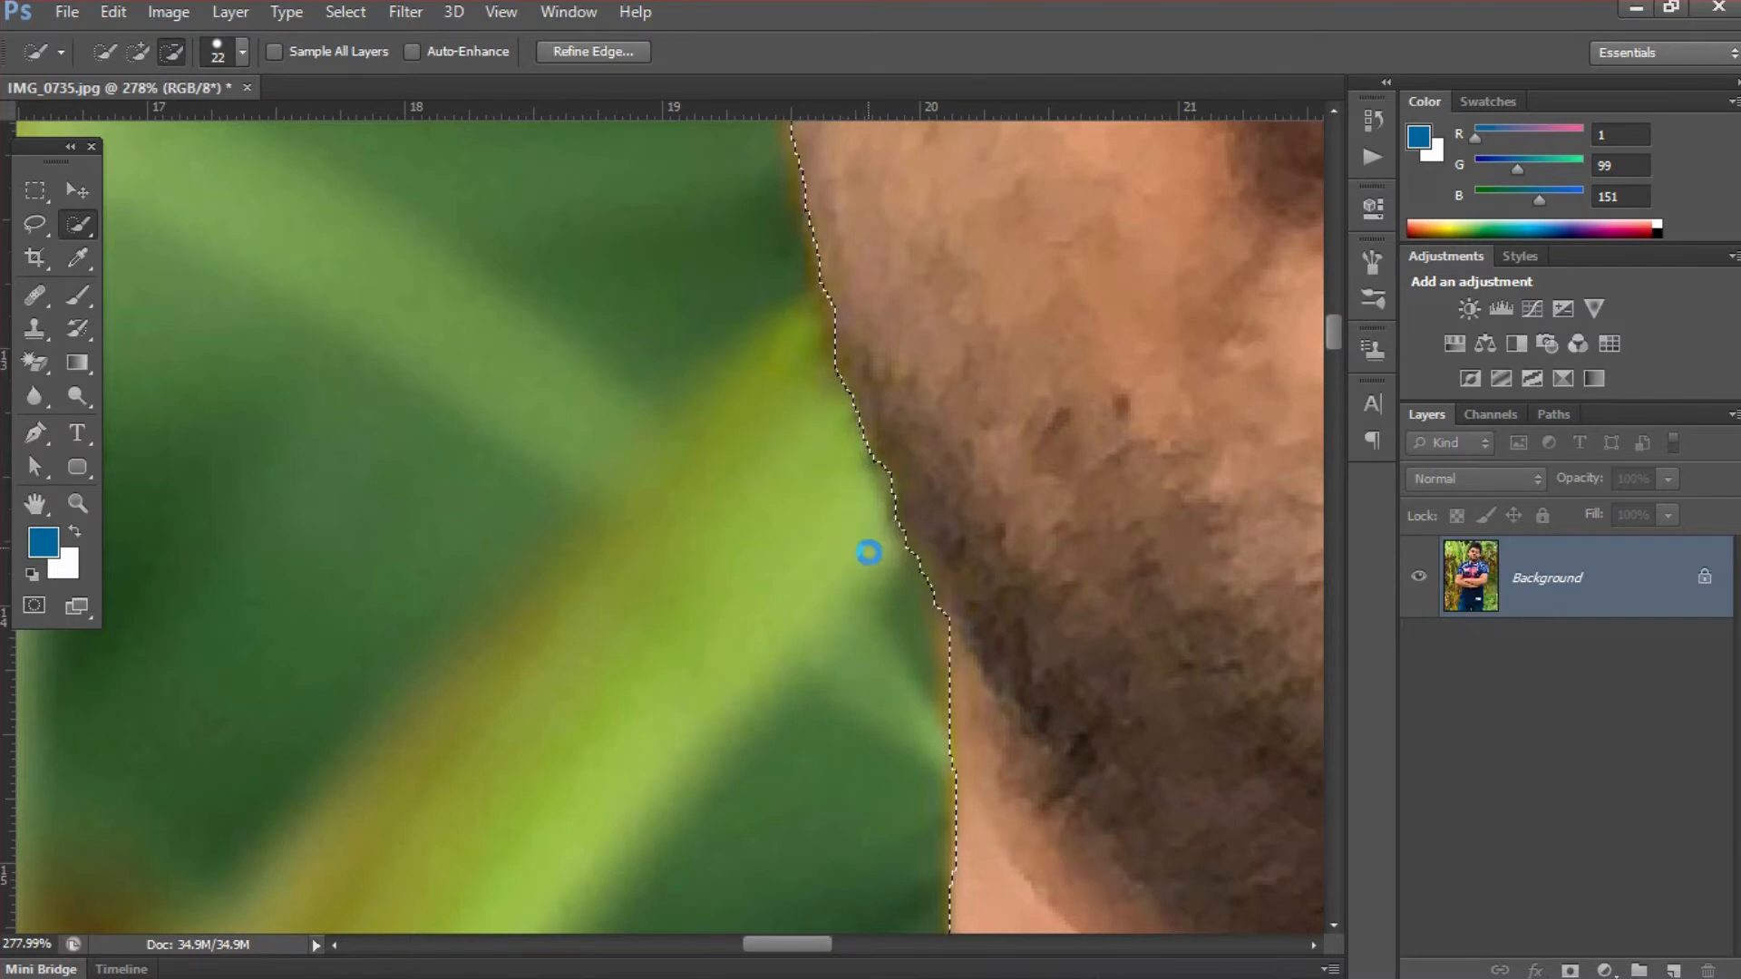
- Examine the selection edge from the left-hand cheek up past the ear to the side hair
{"action": "left_click_drag", "start_coordinate": [990, 434], "coordinate": [913, 701]}
{"action": "left_click_drag", "start_coordinate": [860, 341], "coordinate": [921, 627]}
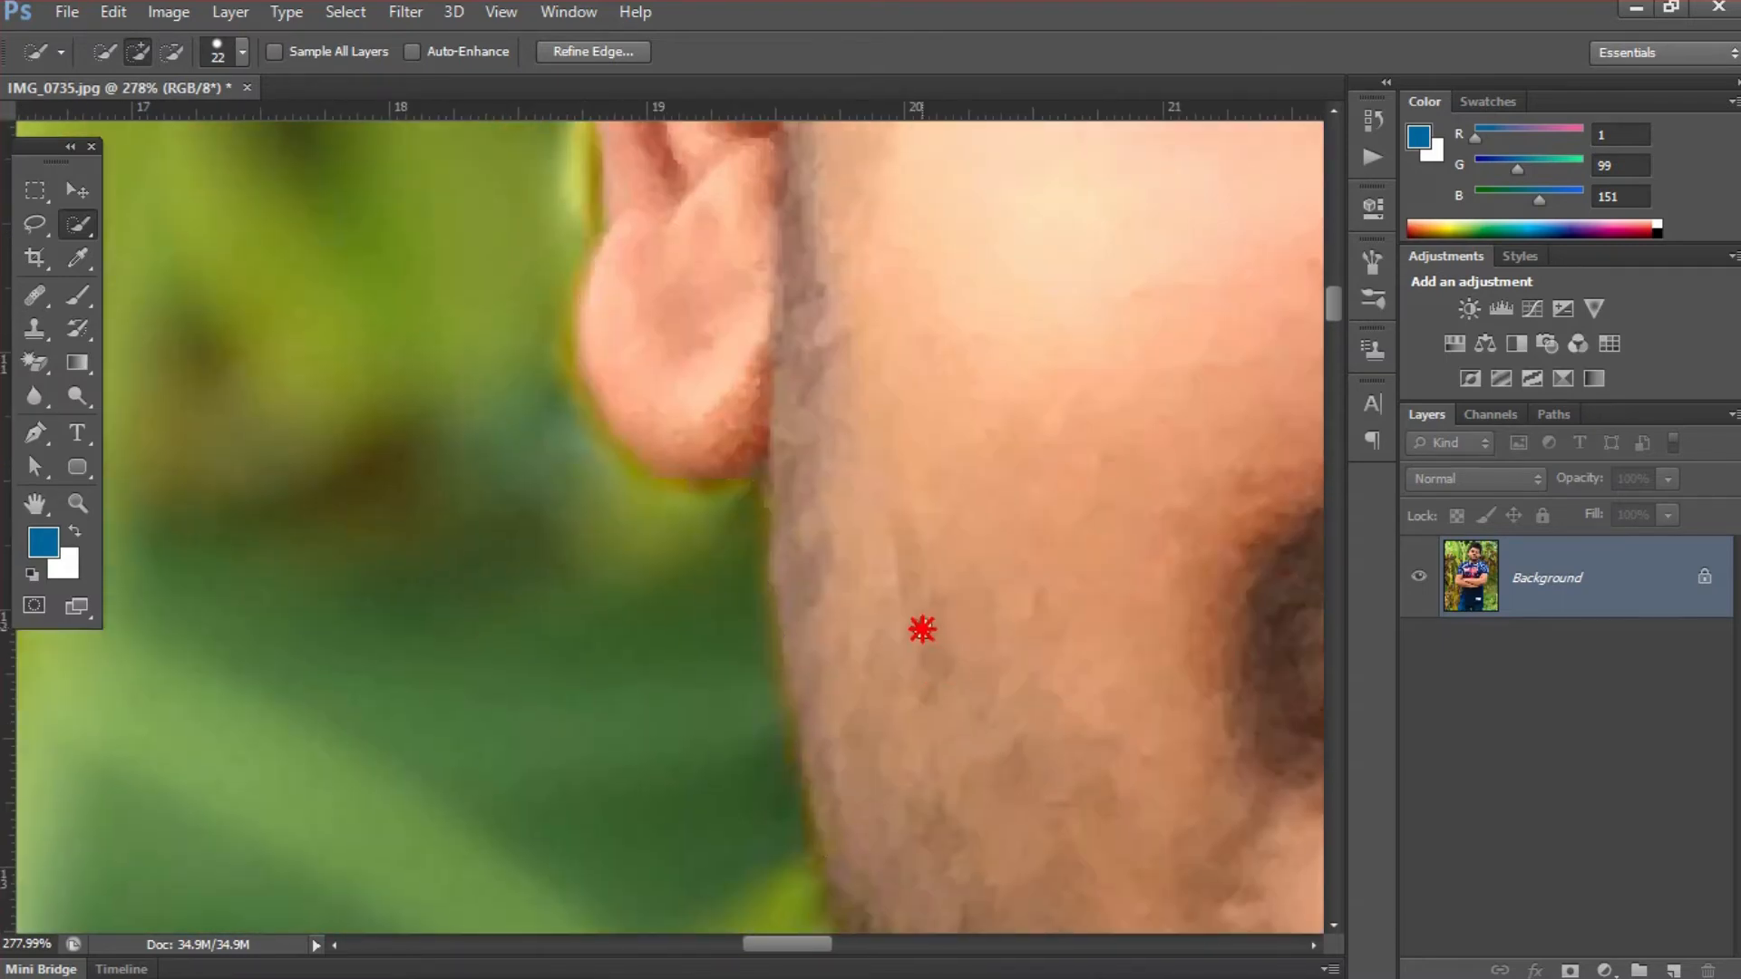
{"action": "left_click_drag", "start_coordinate": [851, 412], "coordinate": [881, 602]}
{"action": "left_click_drag", "start_coordinate": [885, 411], "coordinate": [886, 613]}
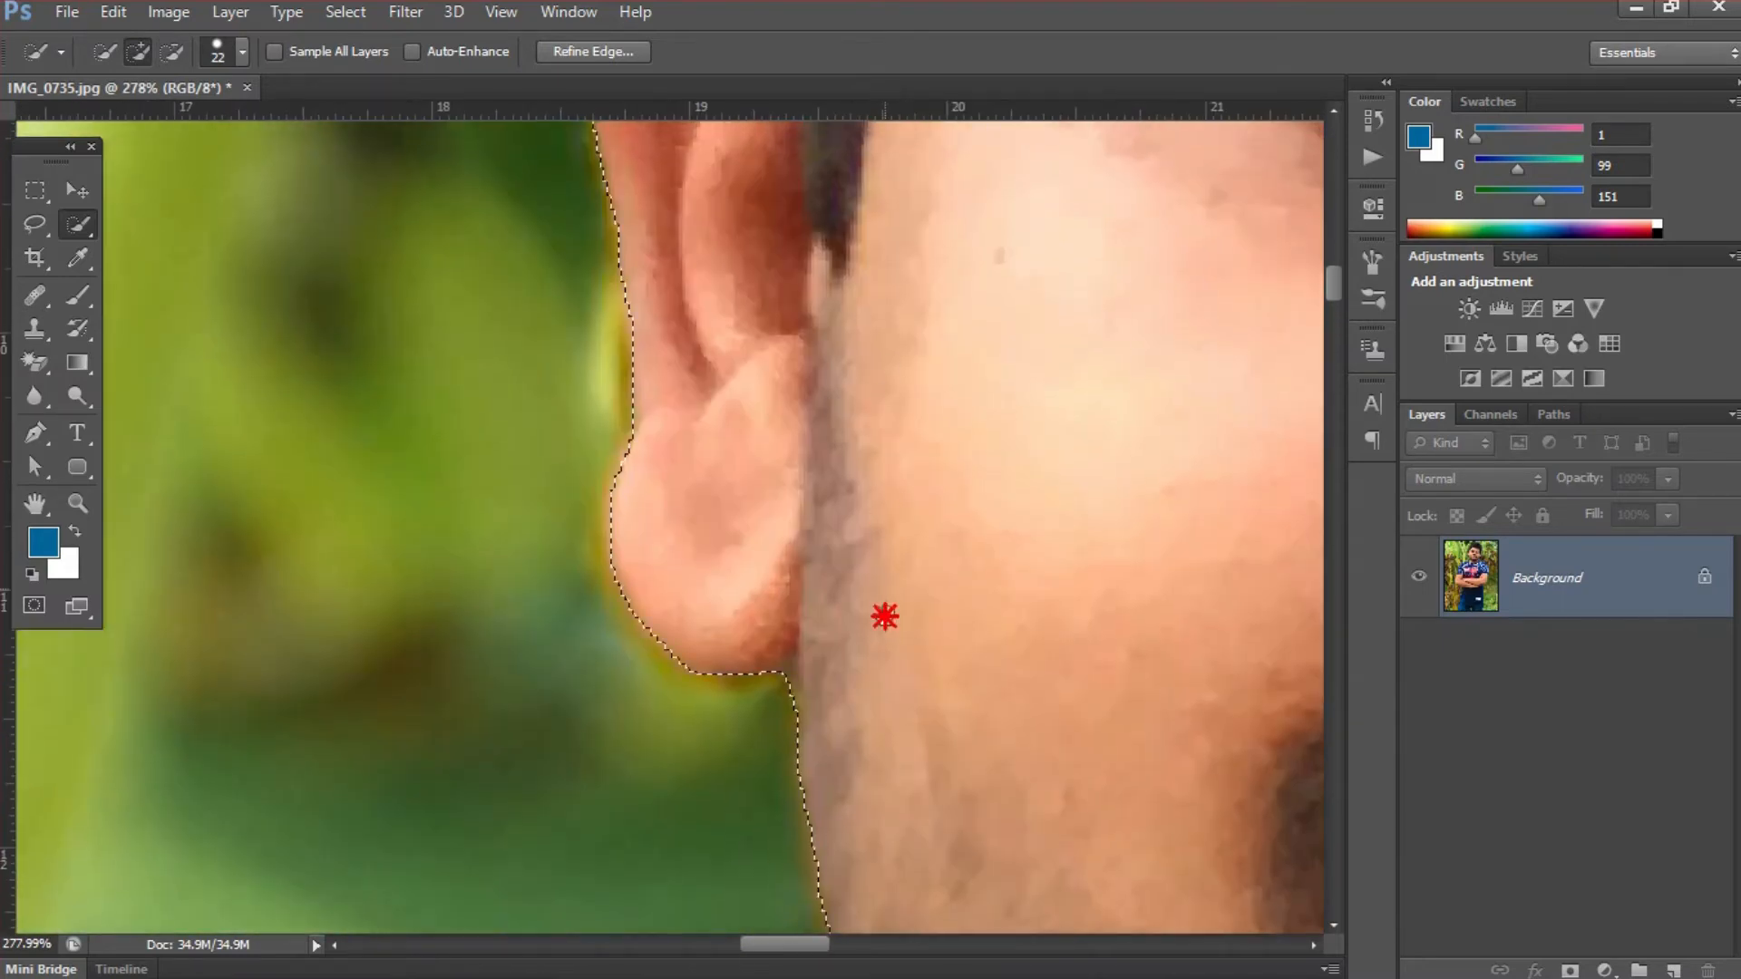
{"action": "left_click_drag", "start_coordinate": [866, 481], "coordinate": [867, 511]}
{"action": "left_click_drag", "start_coordinate": [892, 370], "coordinate": [892, 562]}
{"action": "left_click_drag", "start_coordinate": [895, 450], "coordinate": [870, 532]}
{"action": "left_click_drag", "start_coordinate": [869, 416], "coordinate": [870, 532]}
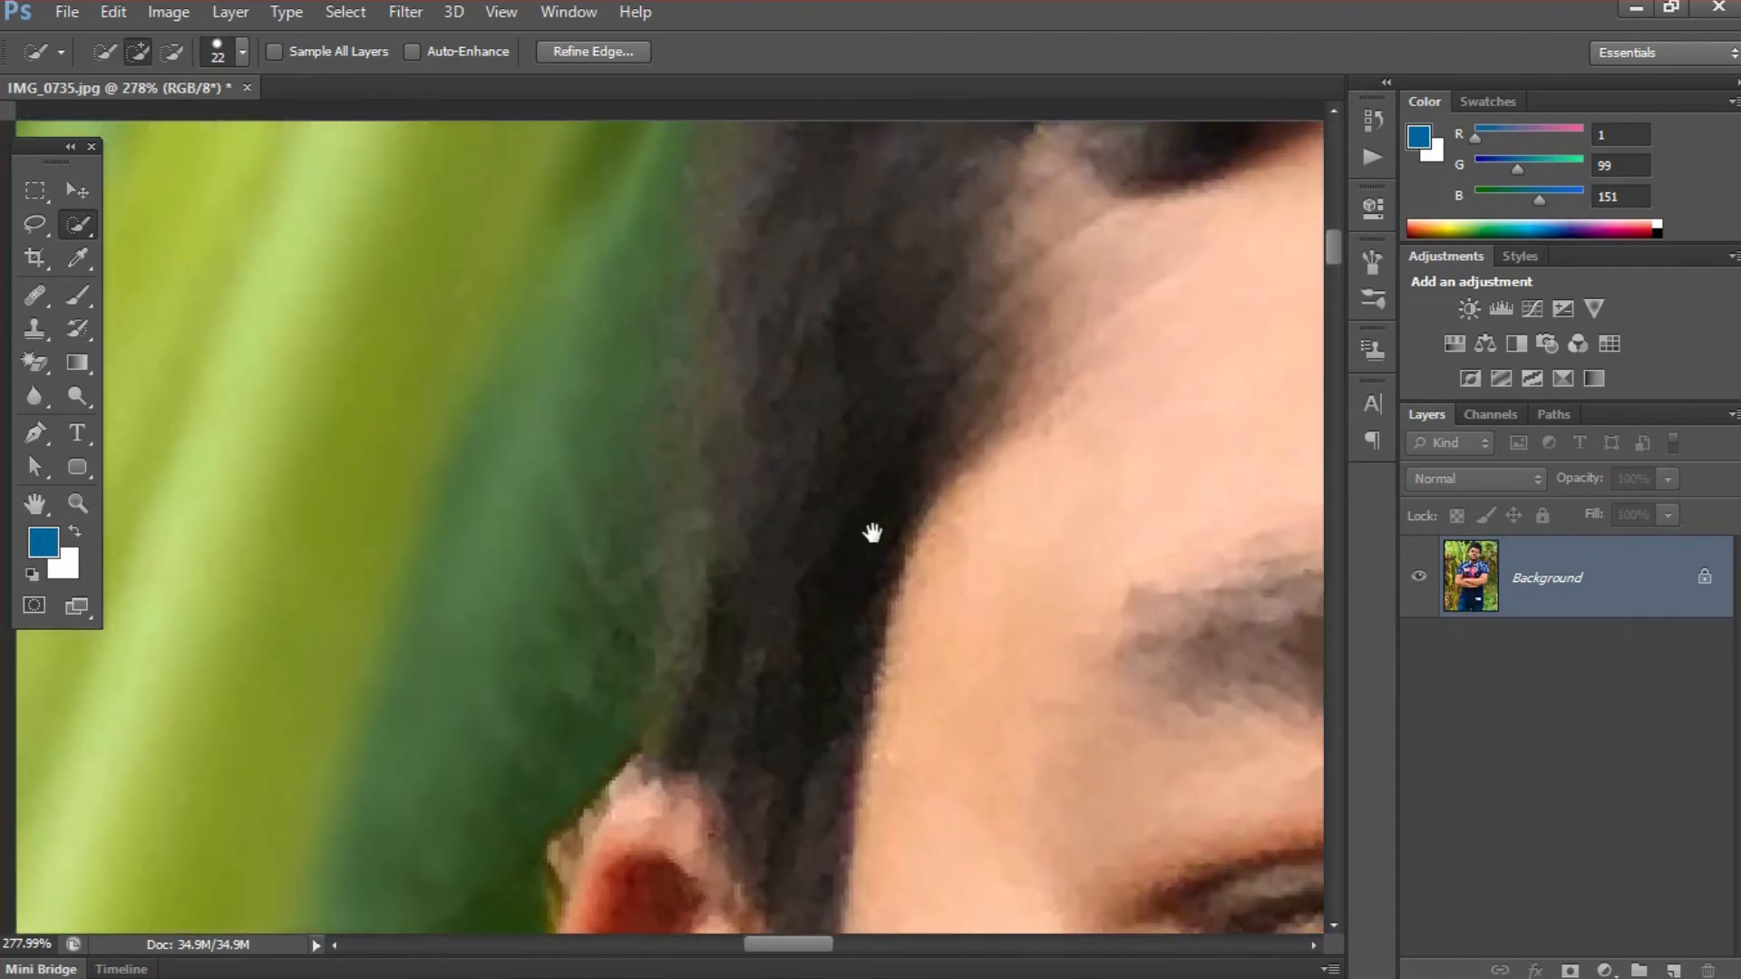
- Duplicate the whole Background layer onto a new layer and bring back the selection of the man
{"action": "scroll", "coordinate": [874, 544], "scroll_direction": "down", "scroll_amount": 4}
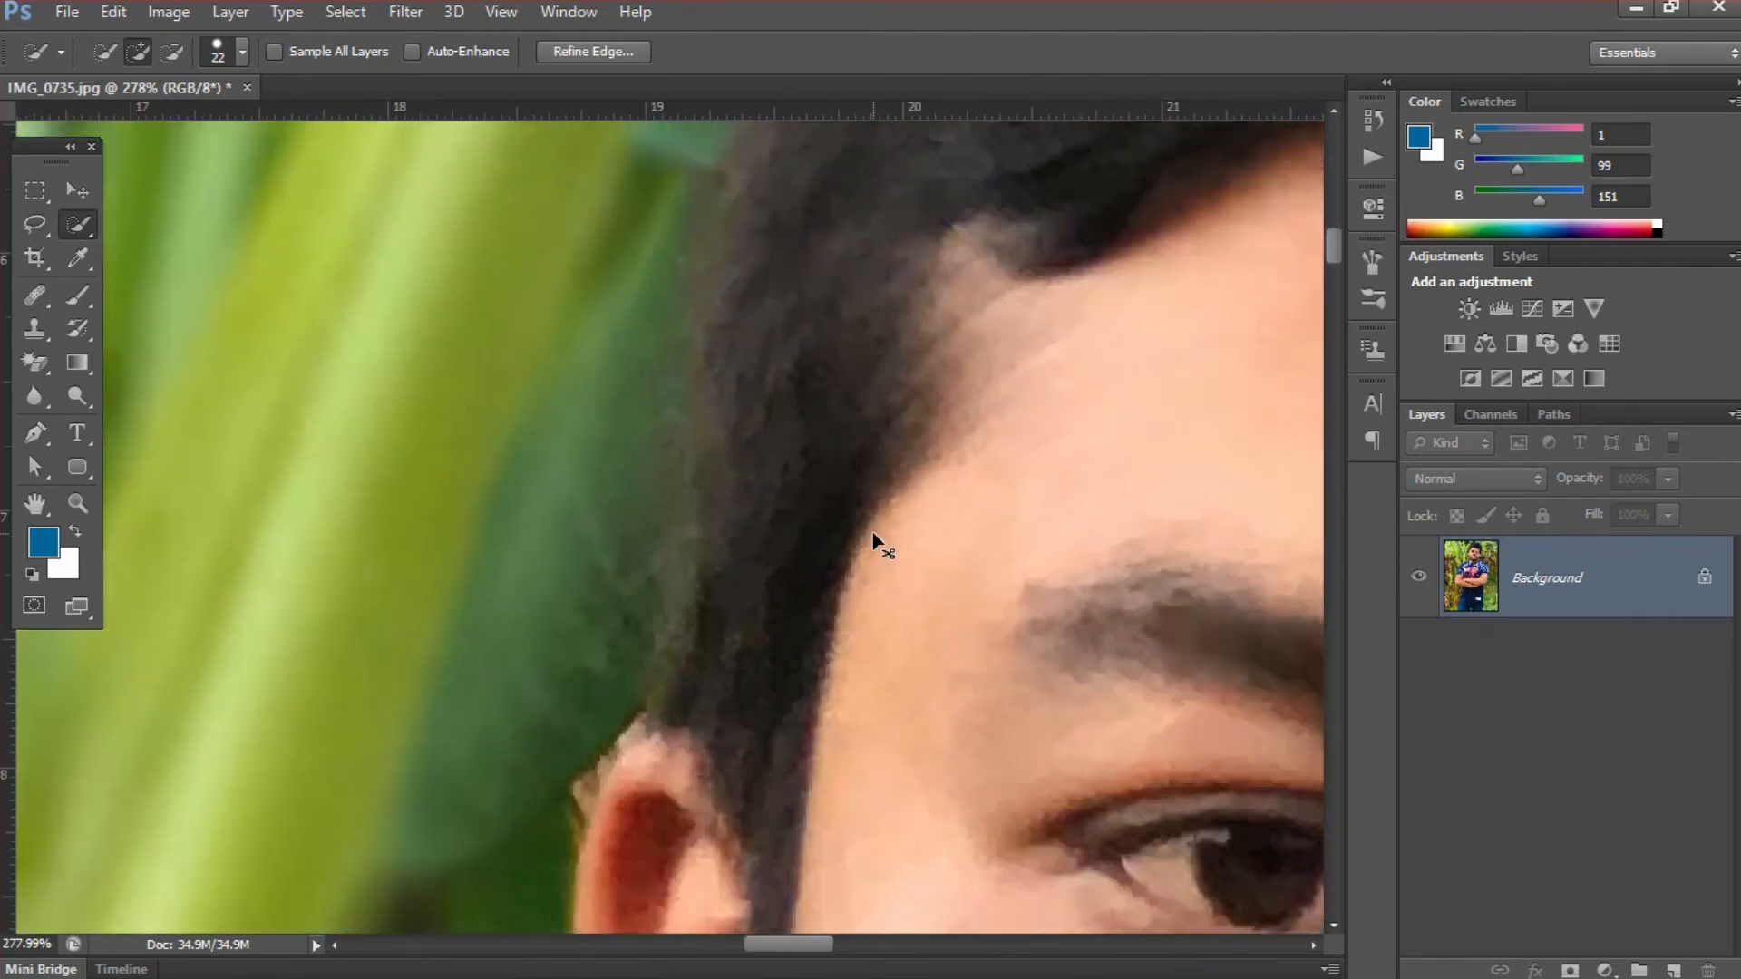
{"action": "scroll", "coordinate": [874, 544], "scroll_direction": "down", "scroll_amount": 1}
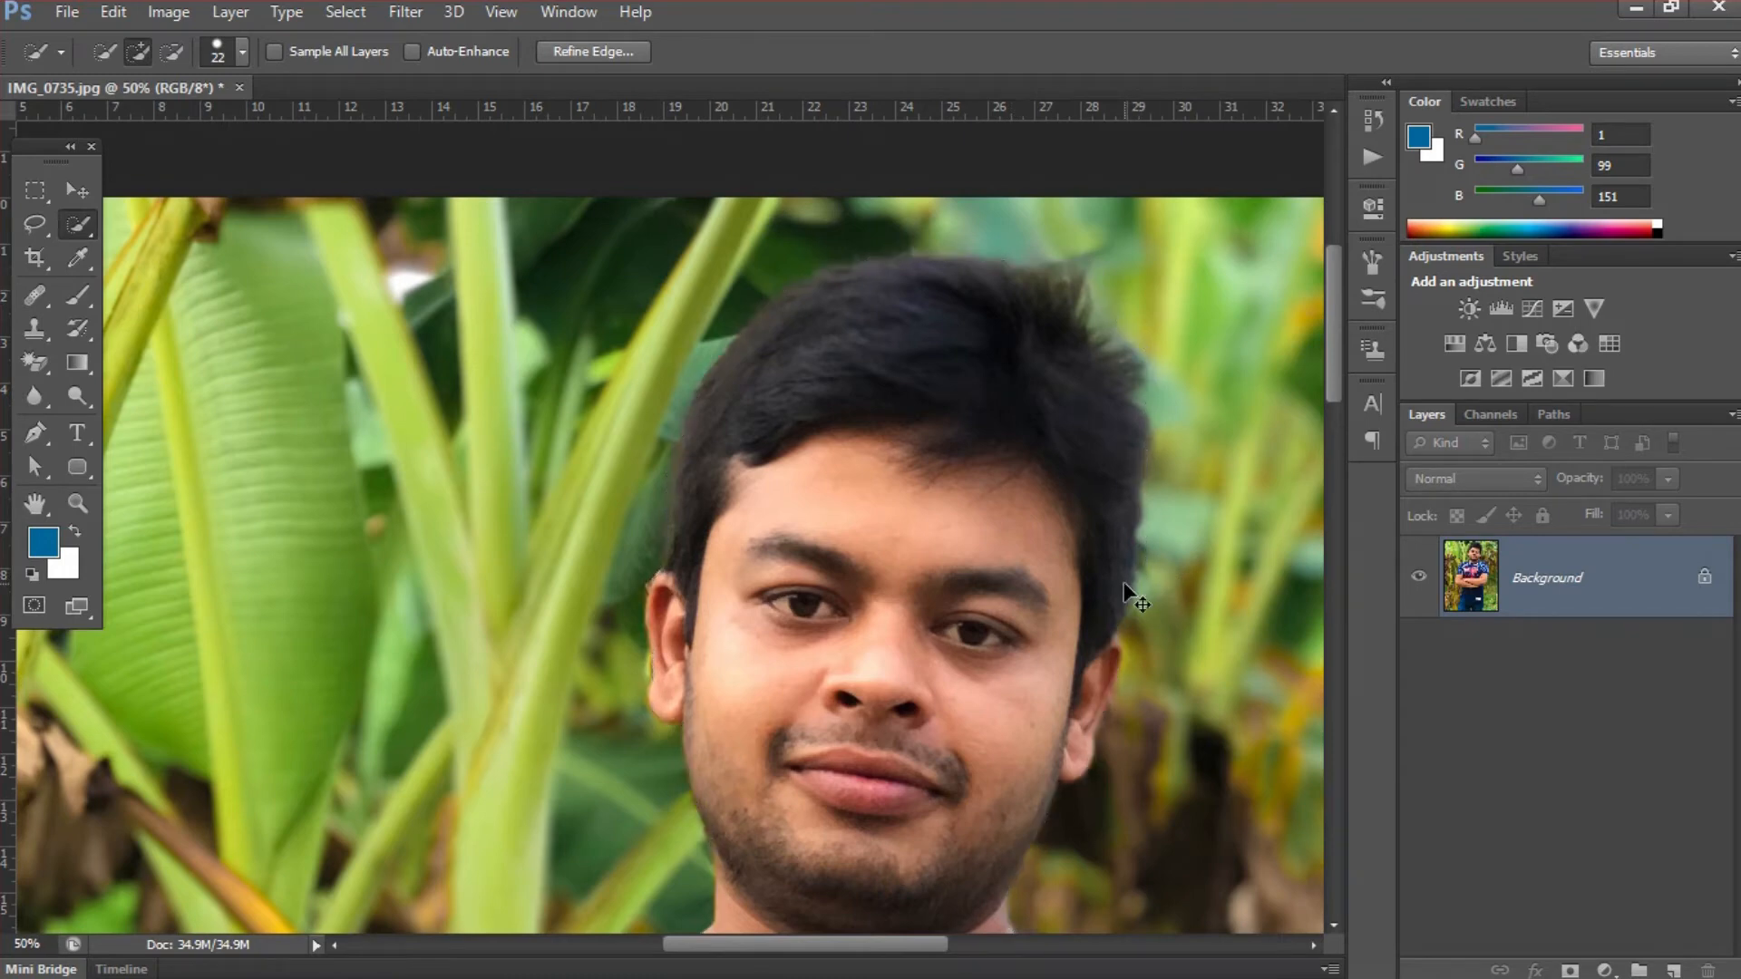
{"action": "key", "text": "ctrl+d"}
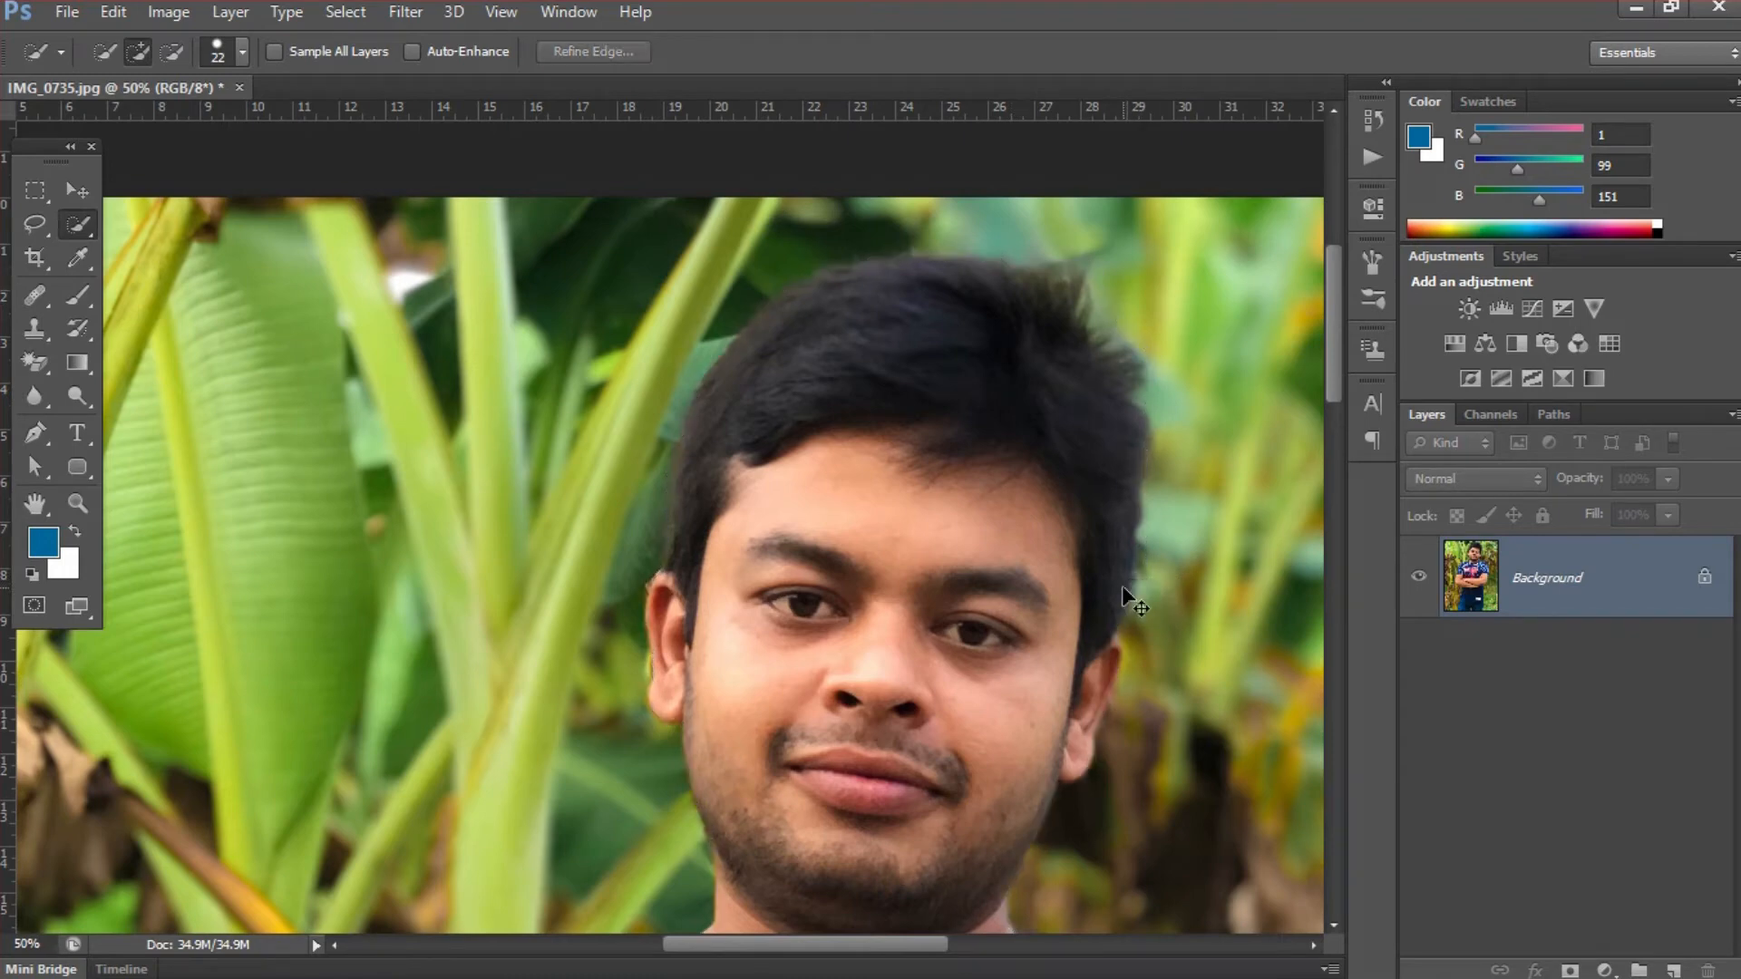
{"action": "key", "text": "ctrl+j"}
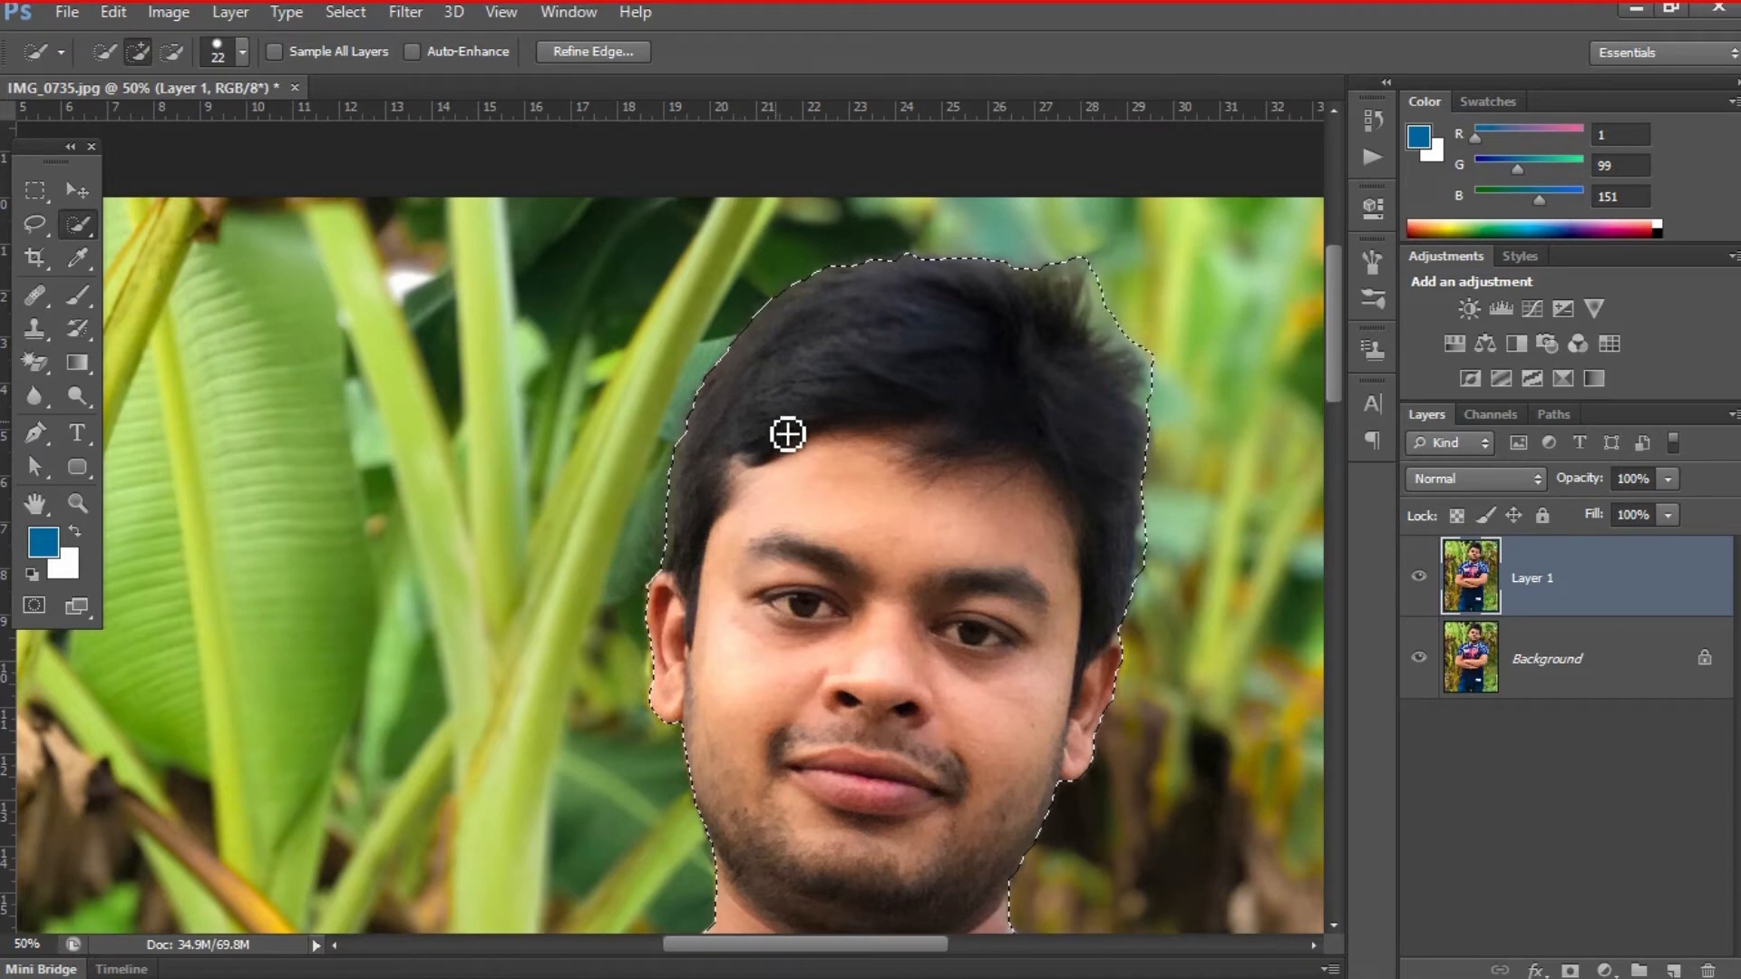
- Open Refine Edge for the selection and brush along the hair outline with a size 97 refine radius brush
{"action": "left_click", "coordinate": [622, 52]}
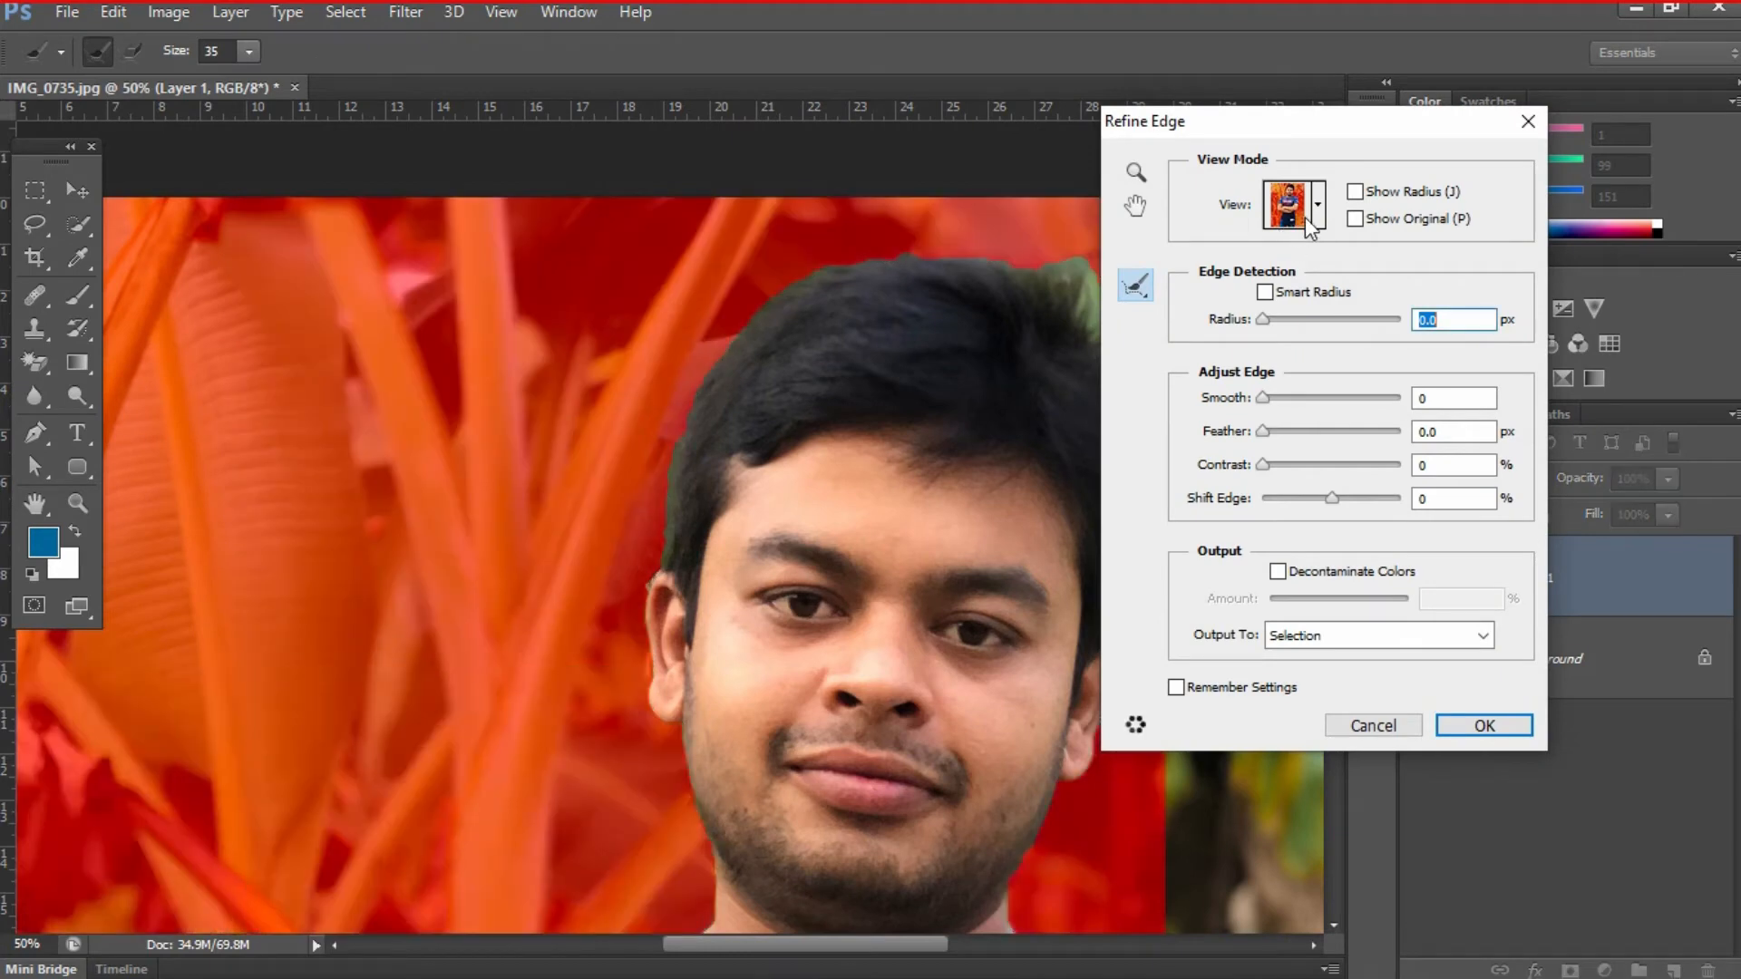
{"action": "left_click_drag", "start_coordinate": [975, 379], "coordinate": [789, 378]}
{"action": "scroll", "coordinate": [798, 396], "scroll_direction": "up", "scroll_amount": 1}
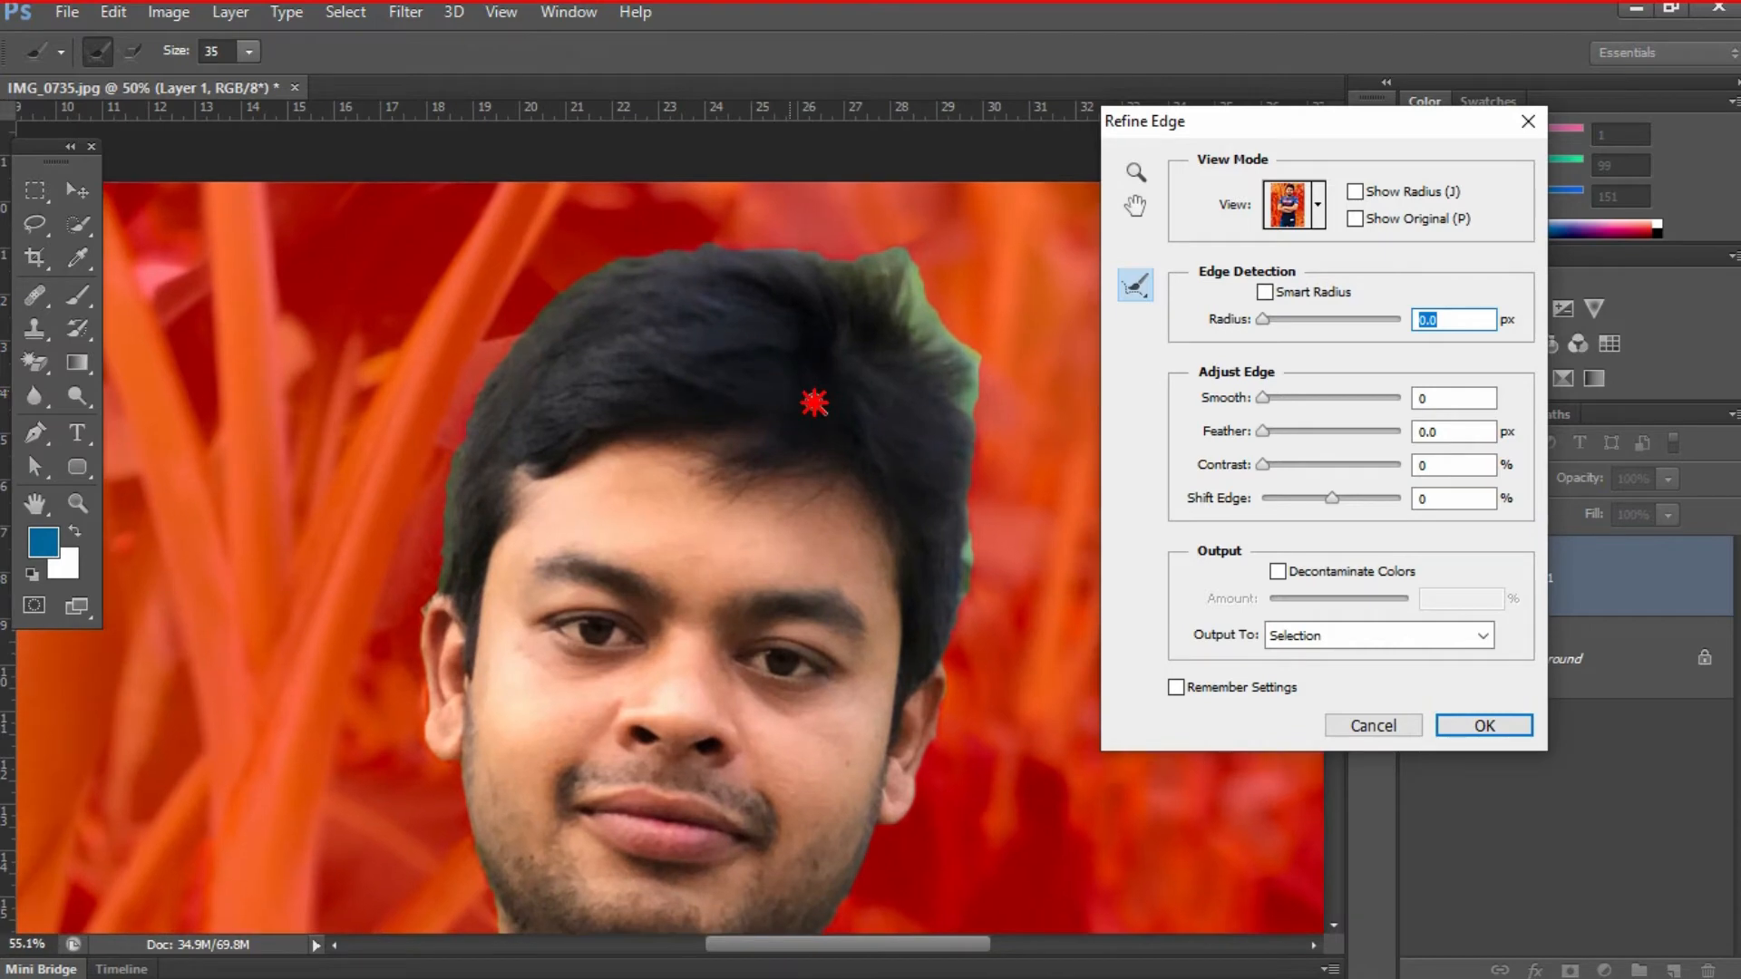
{"action": "left_click_drag", "start_coordinate": [902, 339], "coordinate": [927, 342]}
{"action": "mouse_move", "coordinate": [399, 562]}
{"action": "left_mouse_down"}
{"action": "mouse_move", "coordinate": [427, 393]}
{"action": "mouse_move", "coordinate": [452, 347]}
{"action": "mouse_move", "coordinate": [591, 238]}
{"action": "mouse_move", "coordinate": [753, 206]}
{"action": "mouse_move", "coordinate": [889, 248]}
{"action": "mouse_move", "coordinate": [942, 328]}
{"action": "mouse_move", "coordinate": [981, 442]}
{"action": "mouse_move", "coordinate": [954, 631]}
{"action": "mouse_move", "coordinate": [978, 602]}
{"action": "left_mouse_up"}
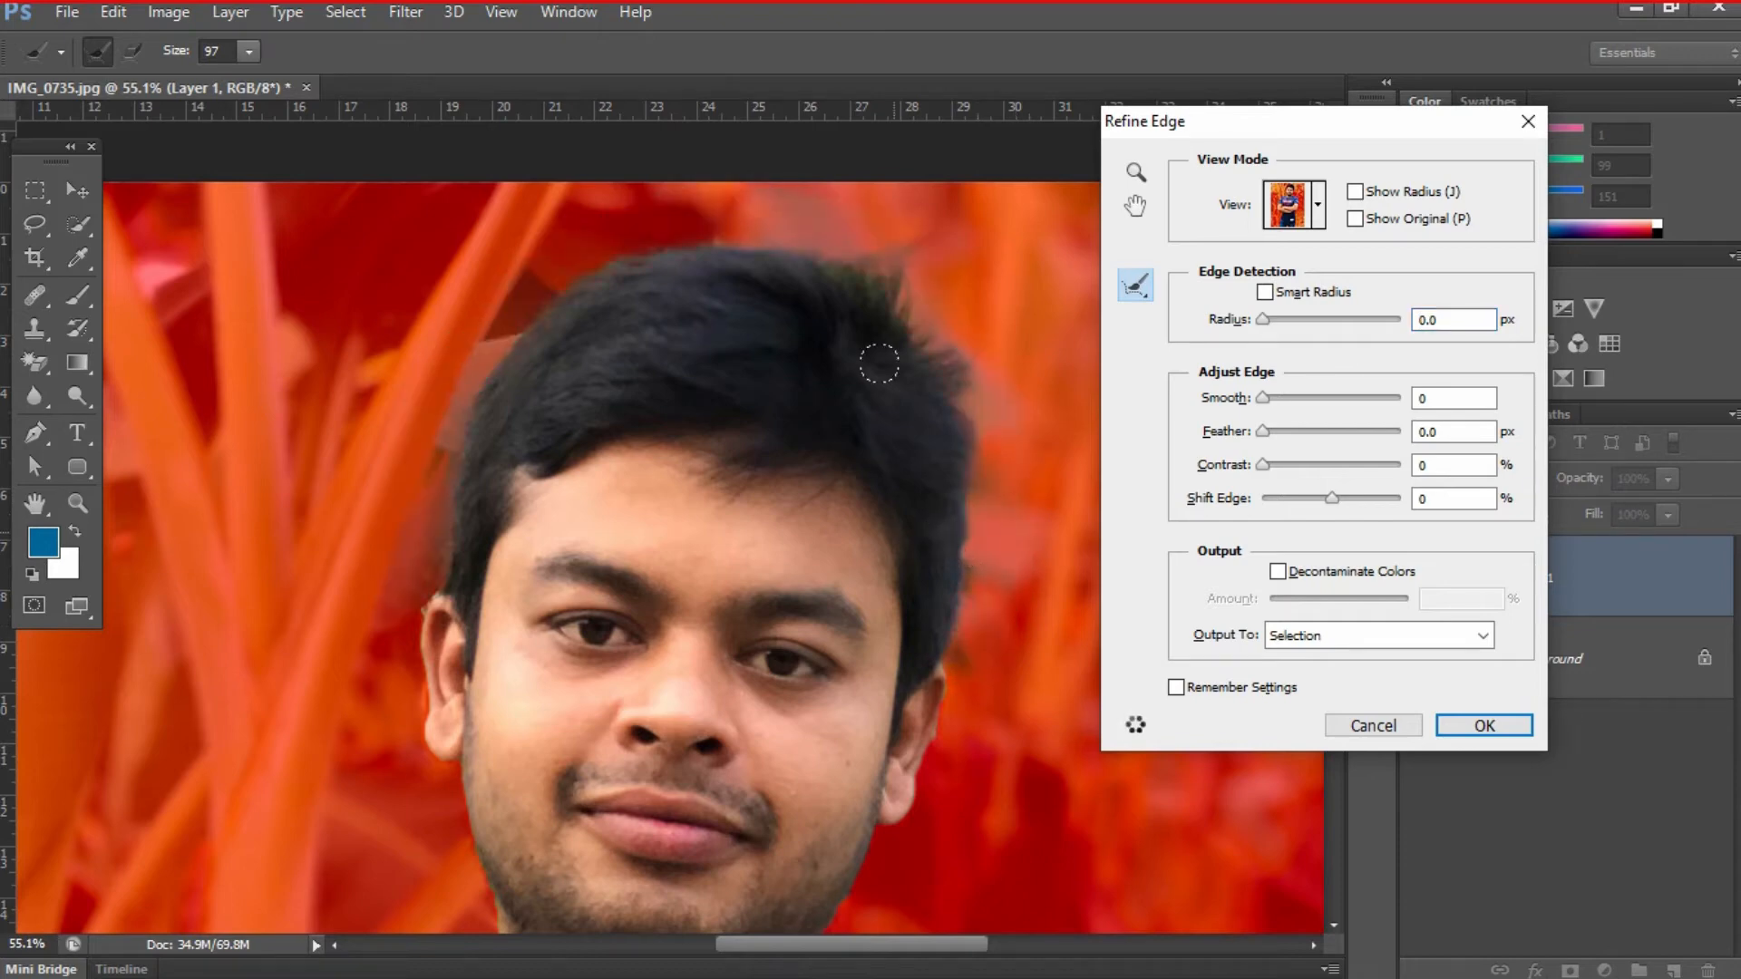
- Decontaminate colors by 63%, set Smooth to 7 and Feather to 0.9 px, and output to a new layer with layer mask
{"action": "left_click", "coordinate": [1302, 578]}
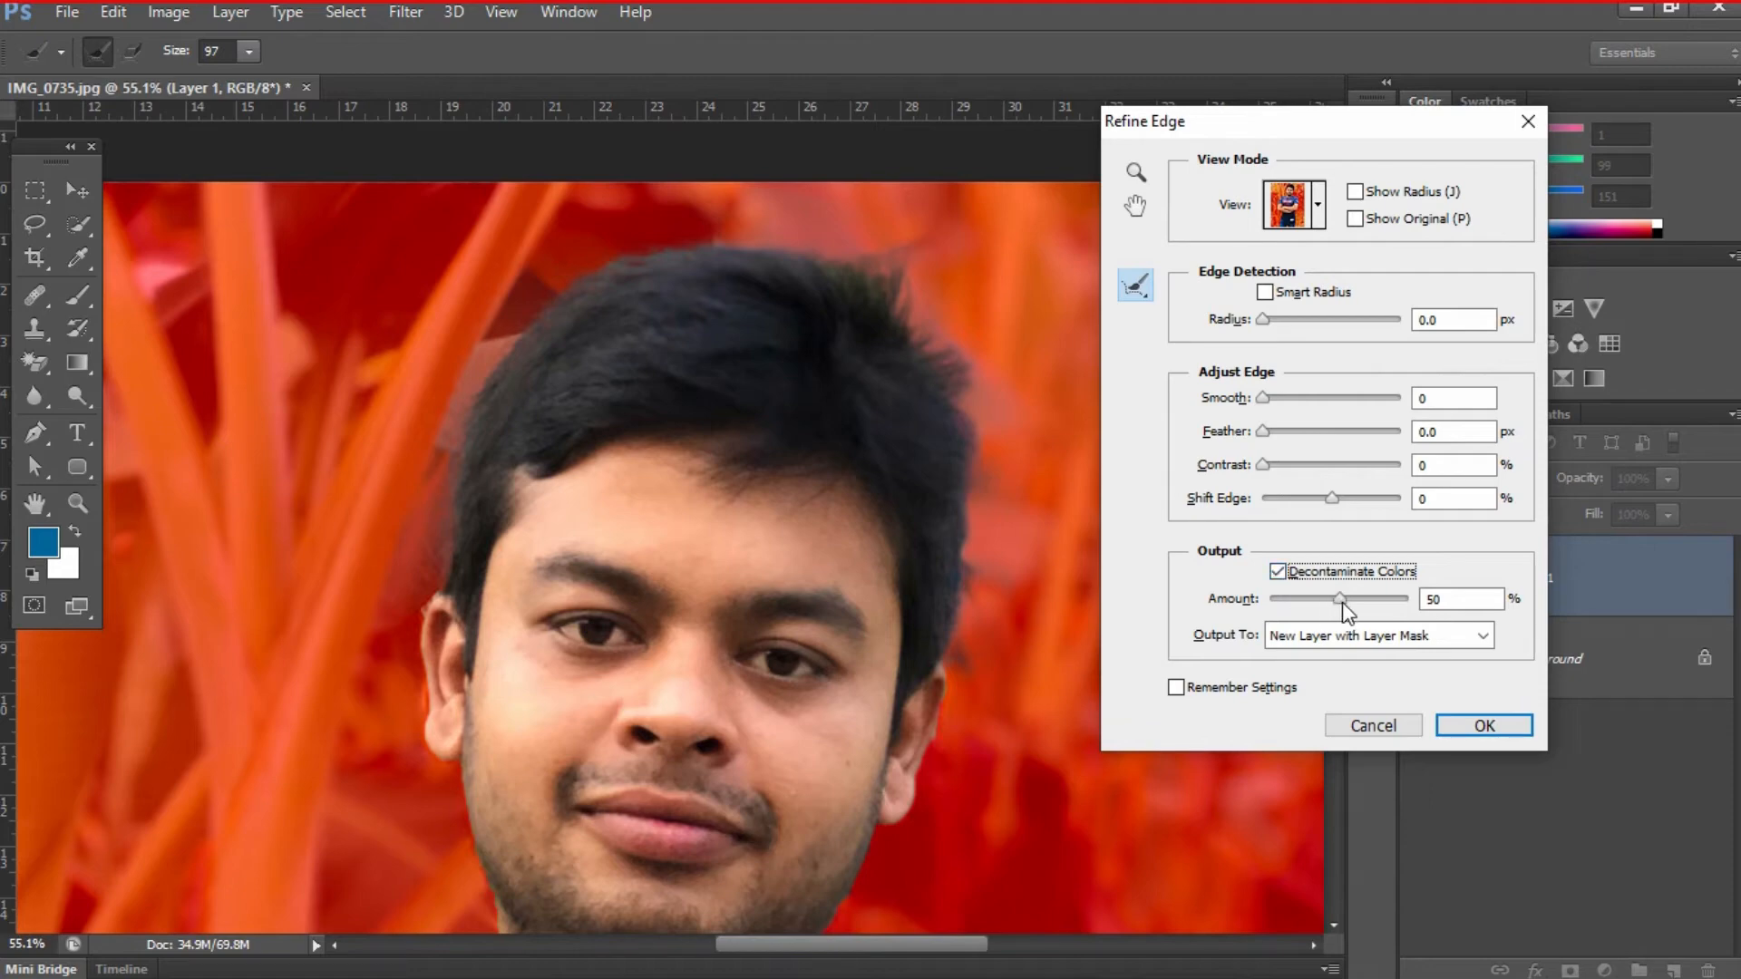
{"action": "left_click_drag", "start_coordinate": [1339, 598], "coordinate": [1356, 601]}
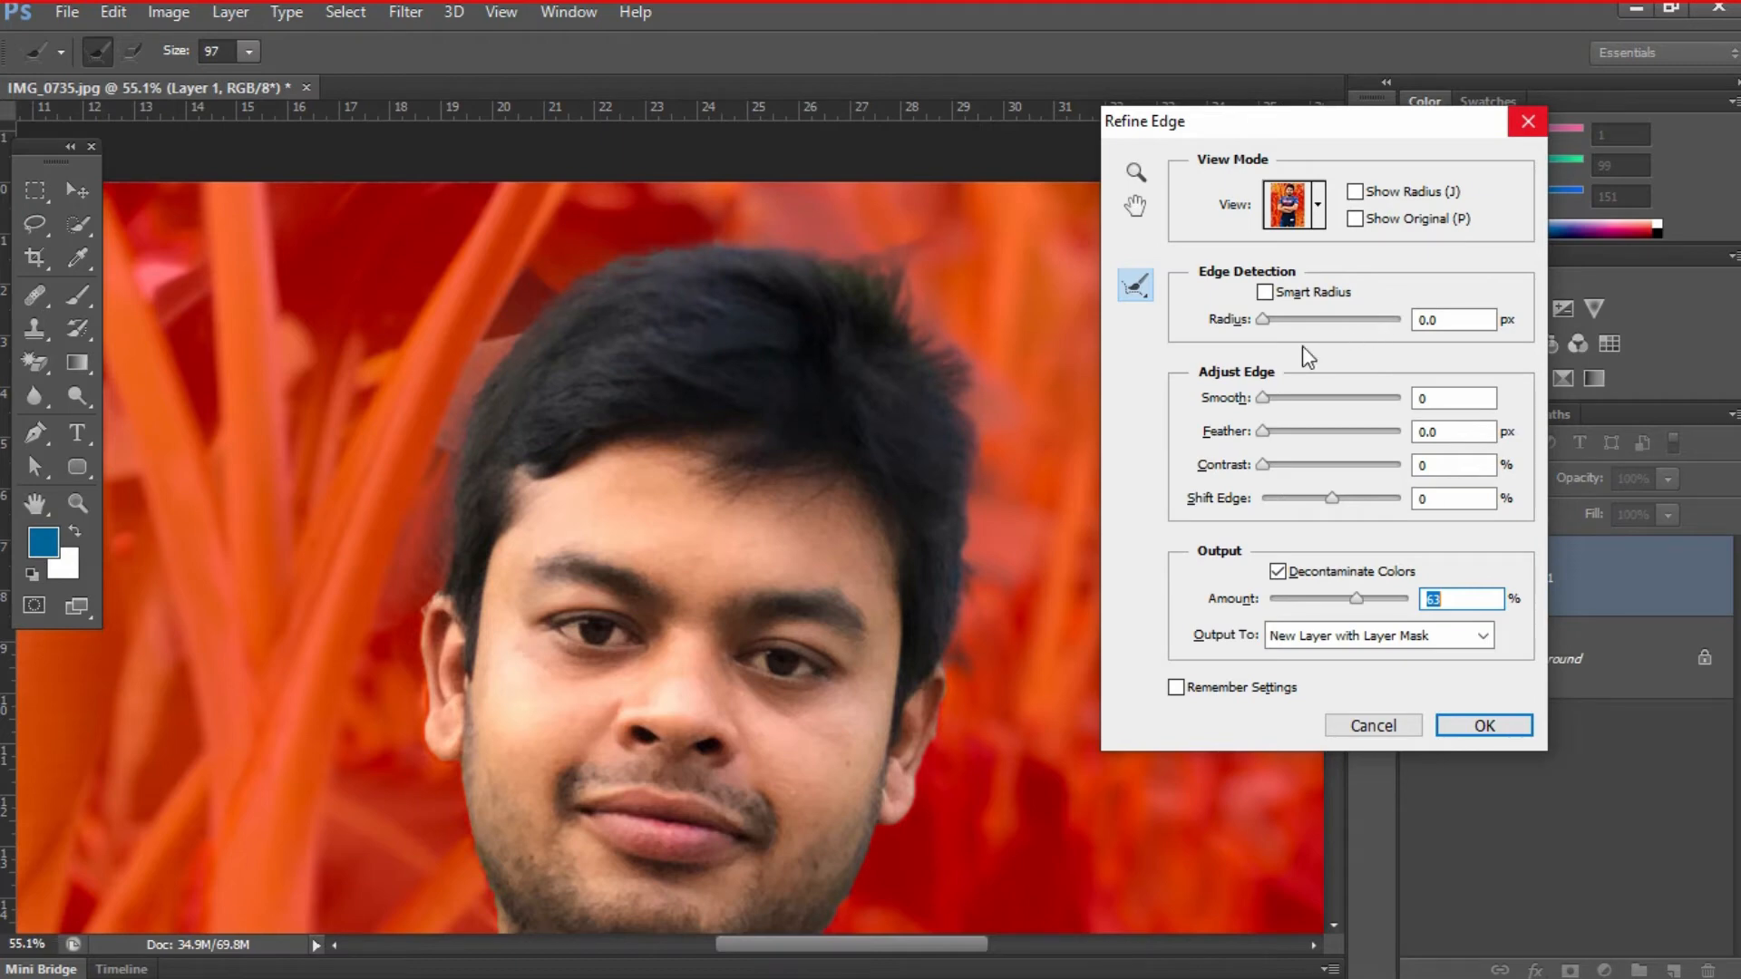
{"action": "mouse_move", "coordinate": [1265, 432]}
{"action": "left_mouse_down"}
{"action": "mouse_move", "coordinate": [1262, 399]}
{"action": "mouse_move", "coordinate": [1276, 410]}
{"action": "left_mouse_up"}
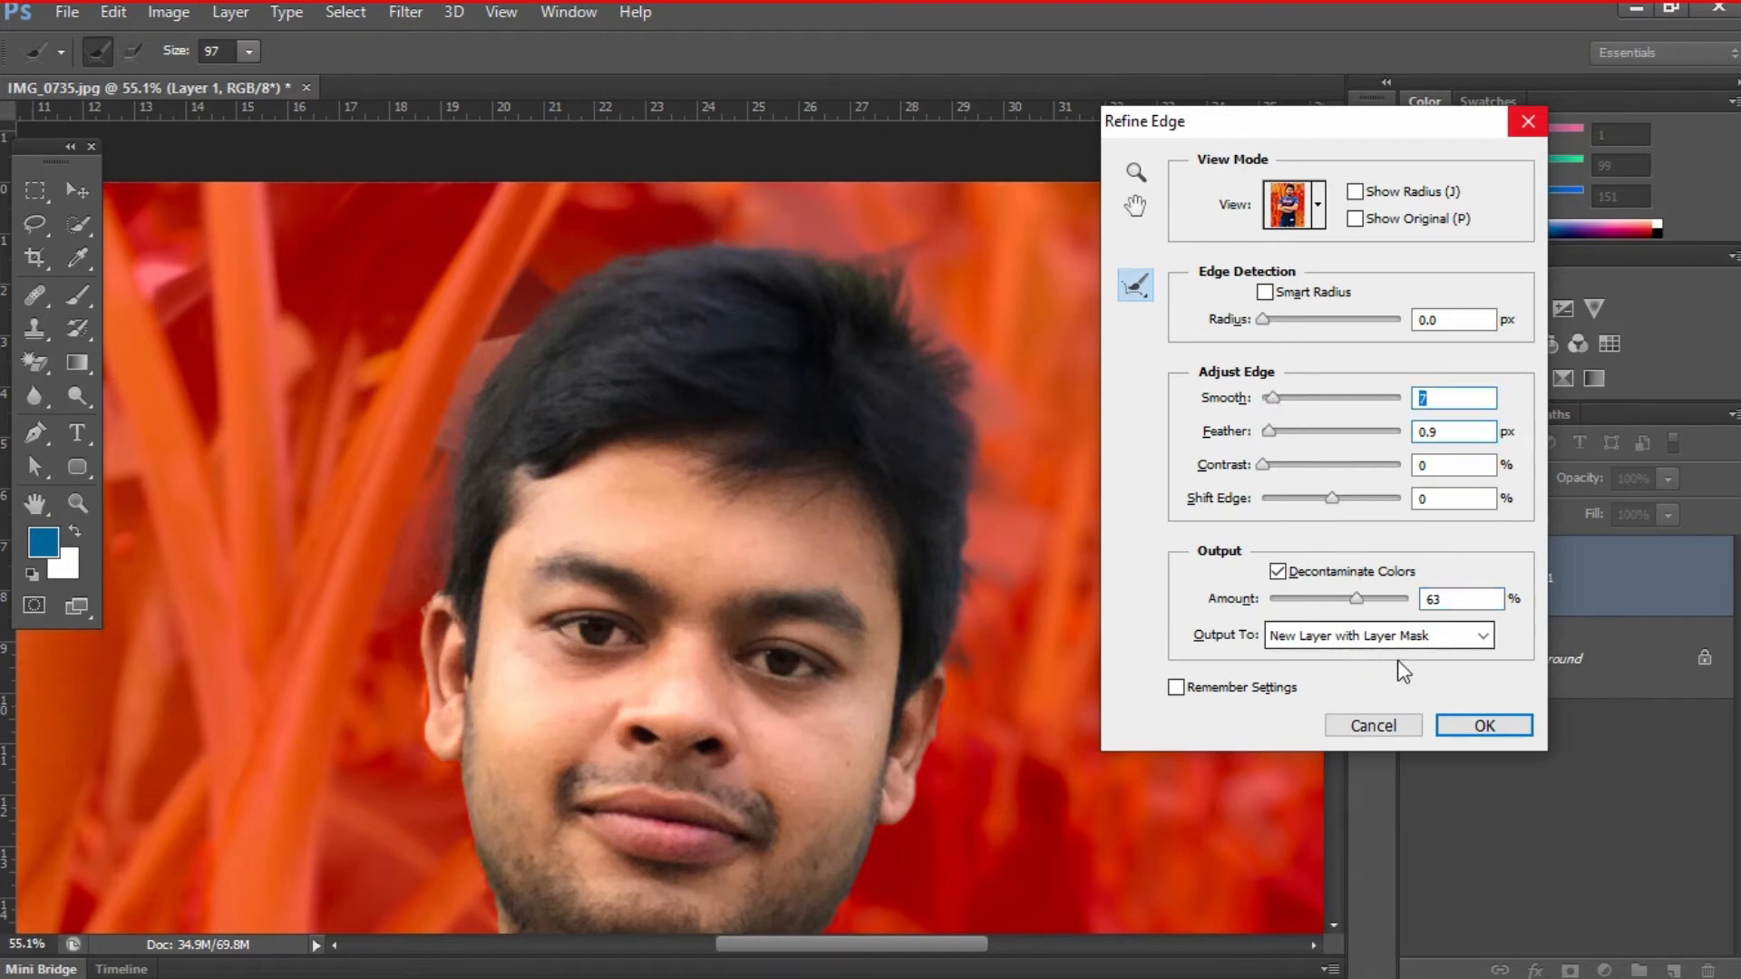
{"action": "left_click", "coordinate": [1454, 723]}
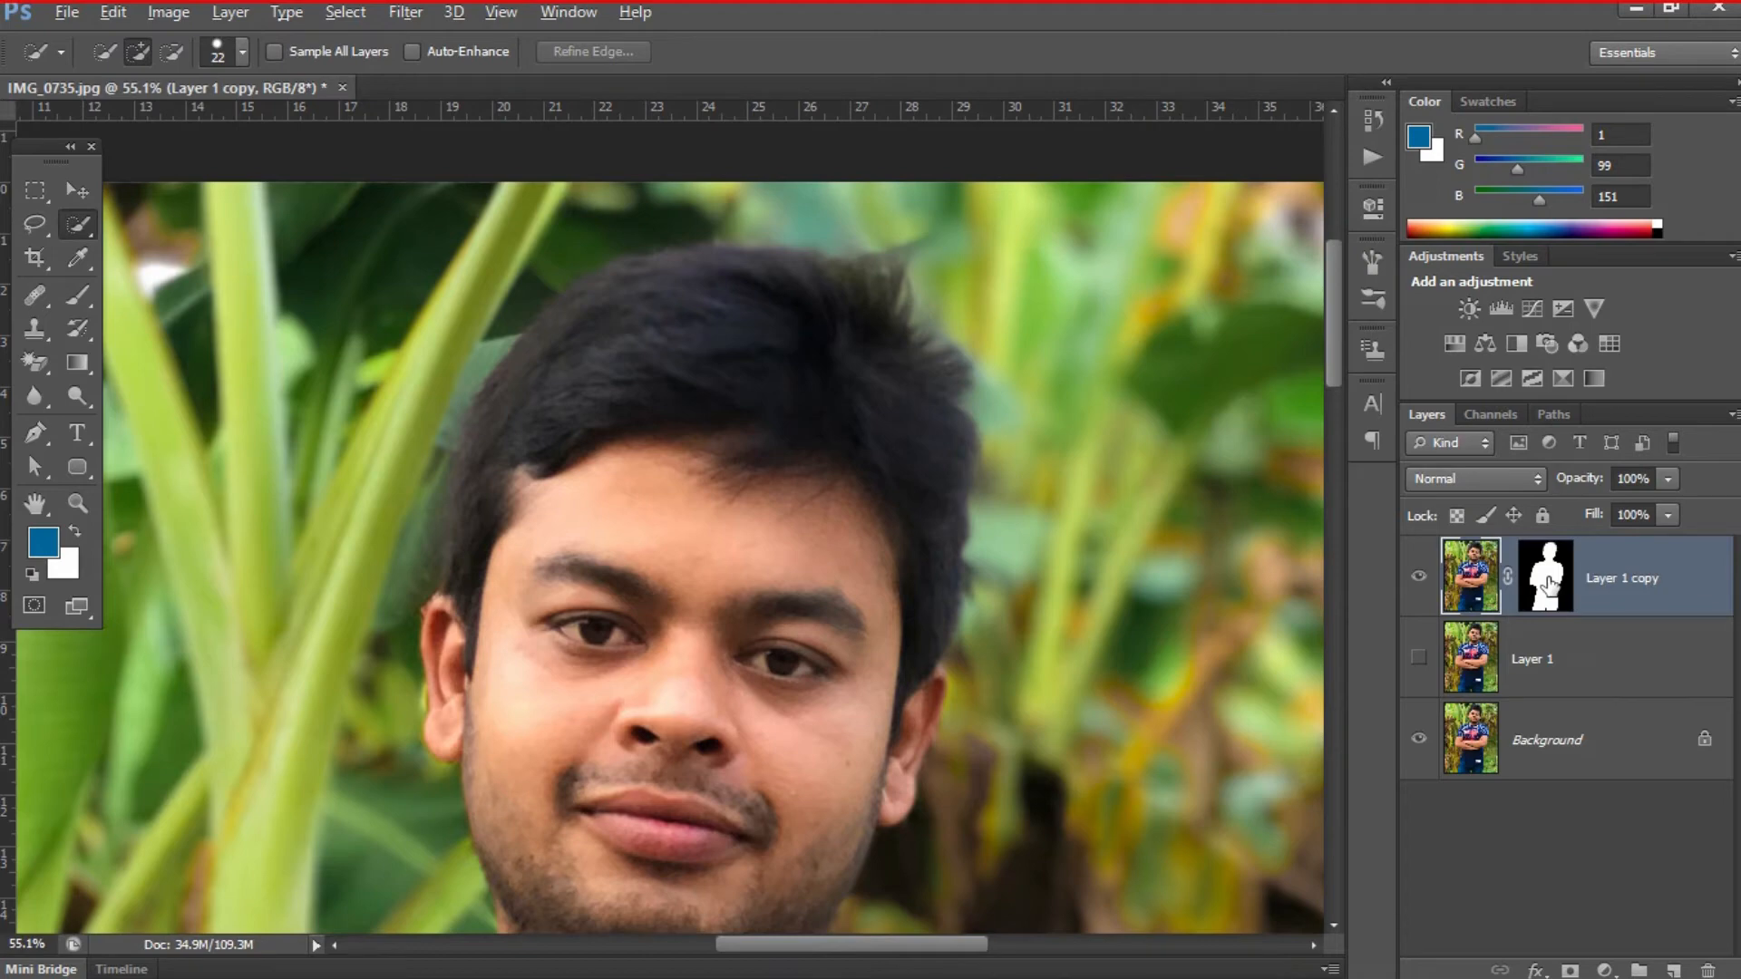
- Display the Layer 1 copy mask and paint out the grey haze around the hair with a black size 65 brush in Overlay mode
{"action": "left_click", "coordinate": [1549, 585], "text": "alt"}
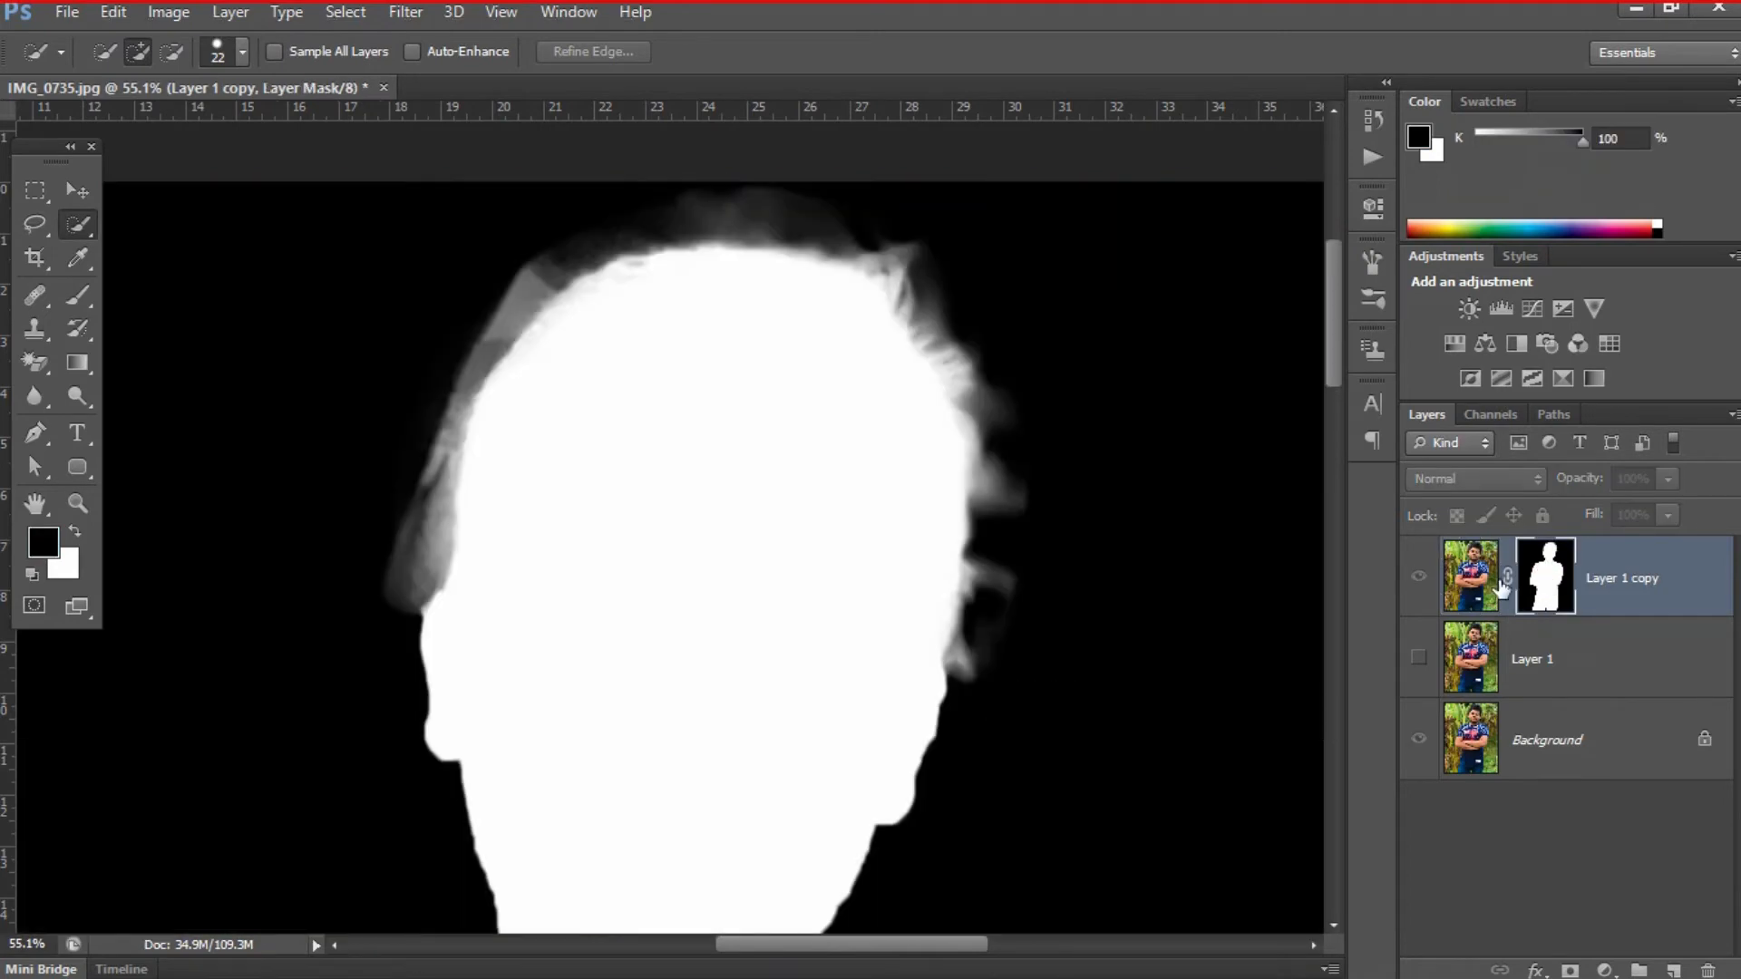
{"action": "key", "text": "space"}
{"action": "left_click_drag", "start_coordinate": [932, 380], "coordinate": [930, 436]}
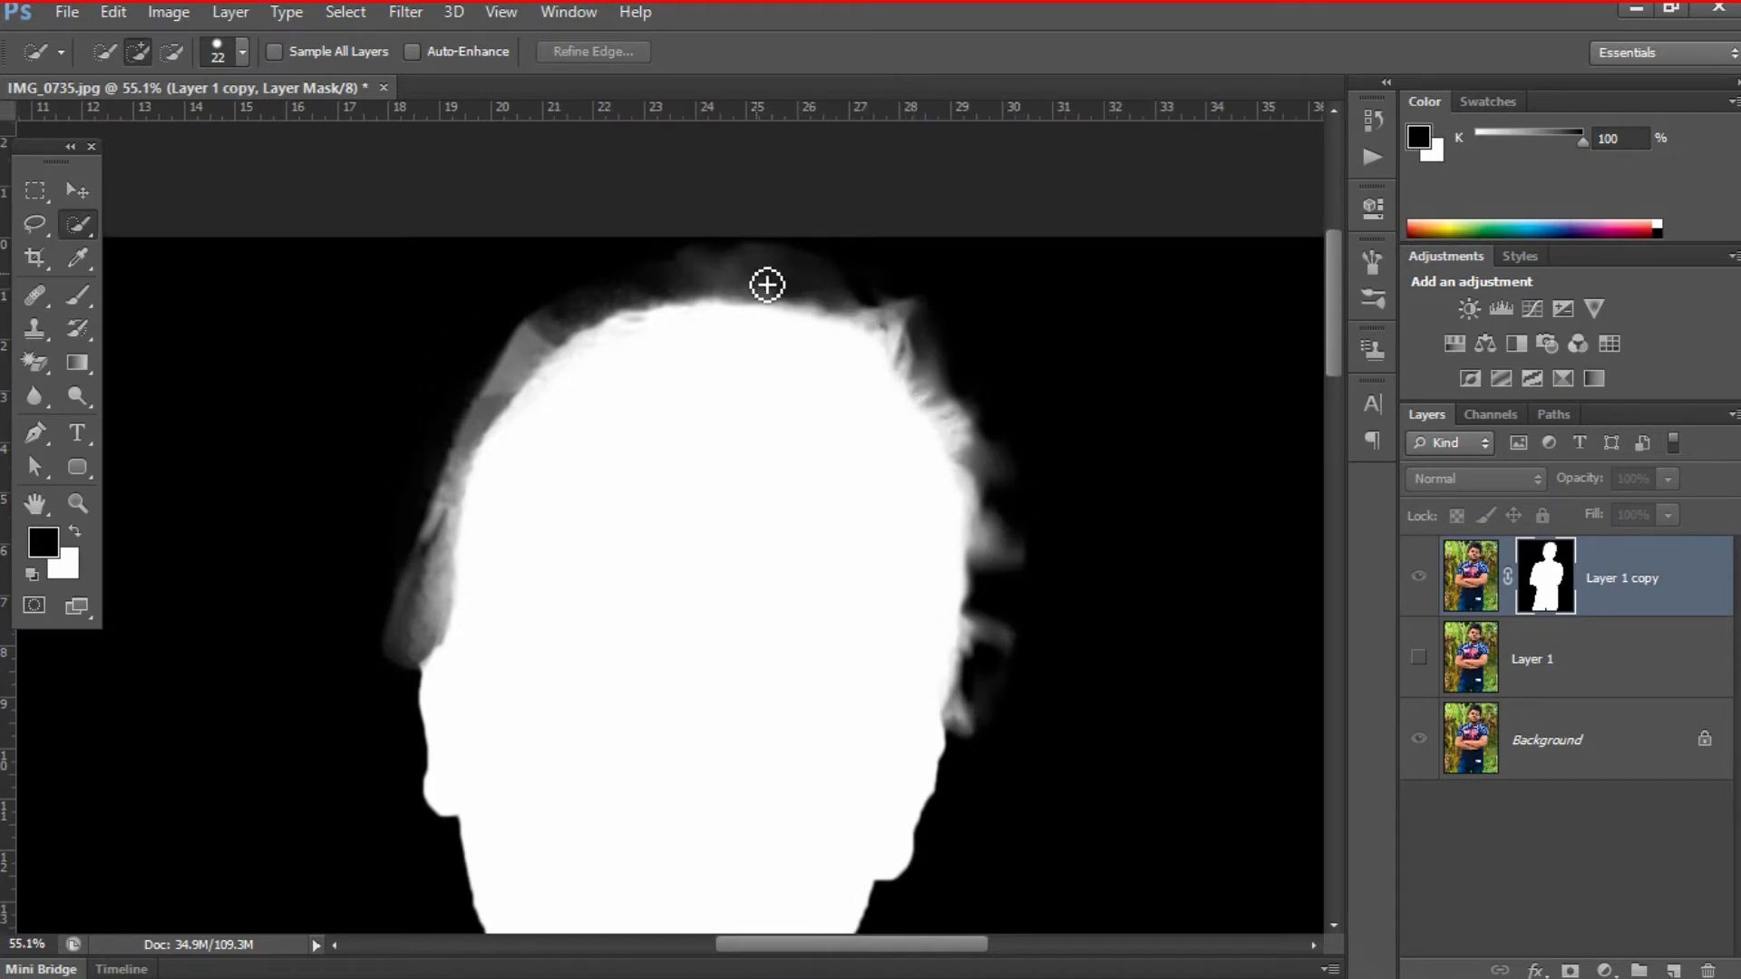
{"action": "key", "text": "b"}
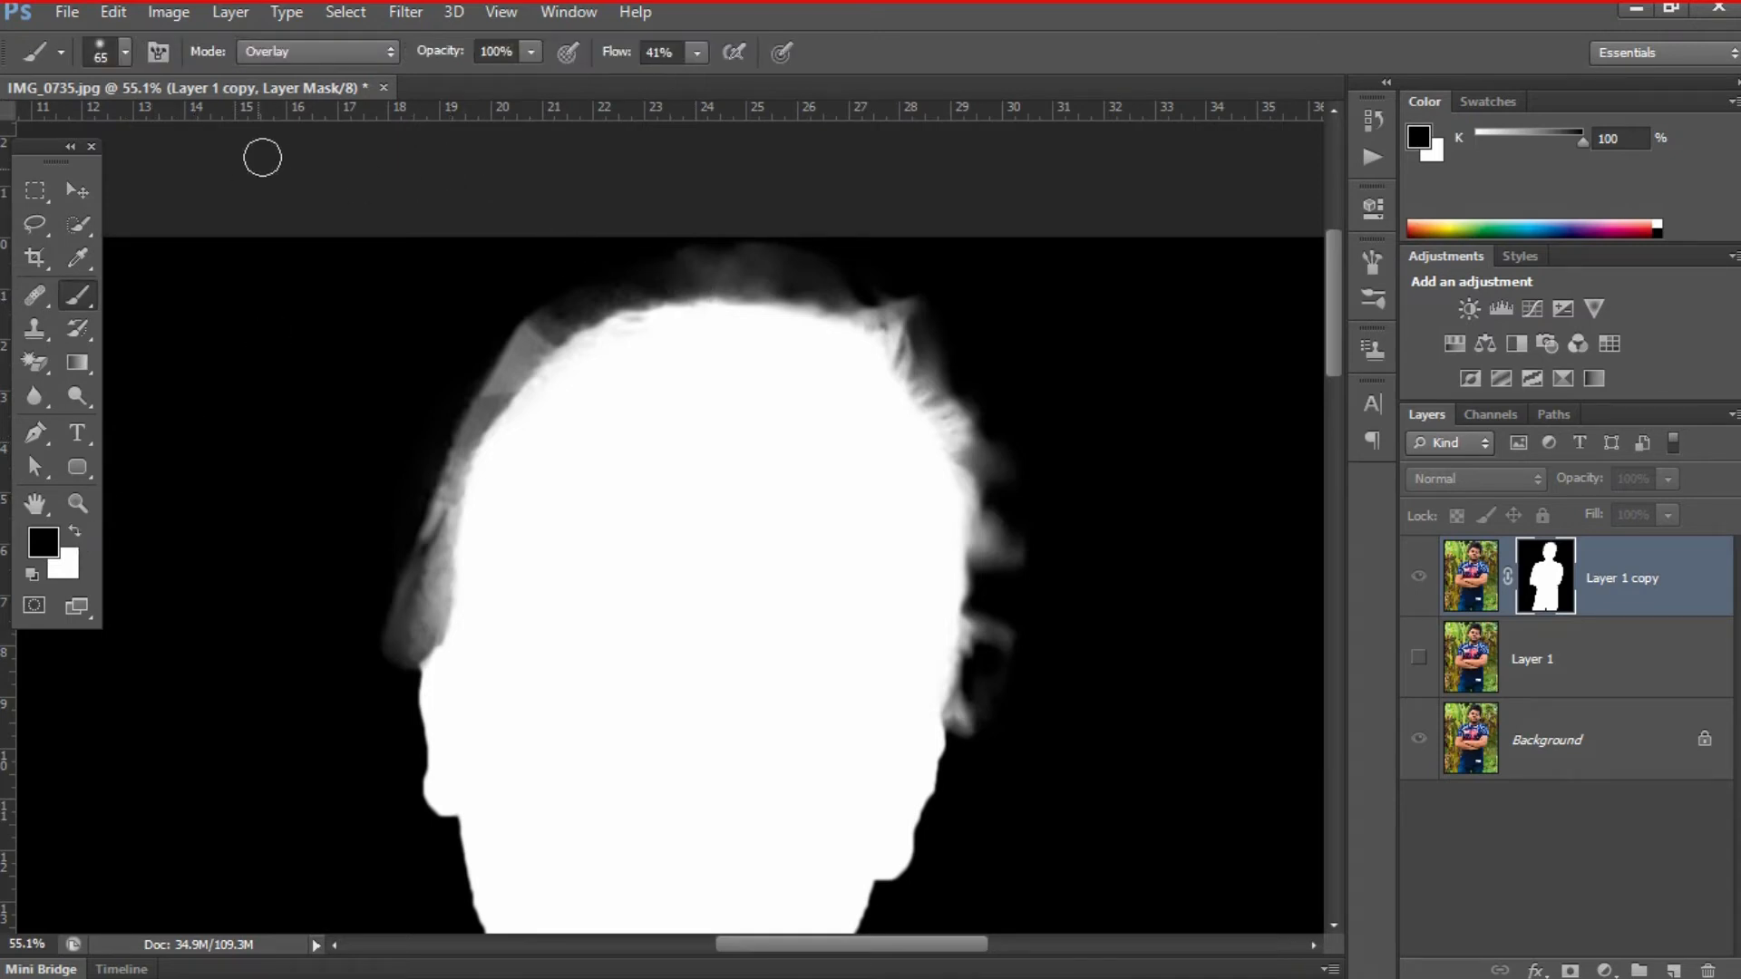
{"action": "left_click", "coordinate": [308, 61]}
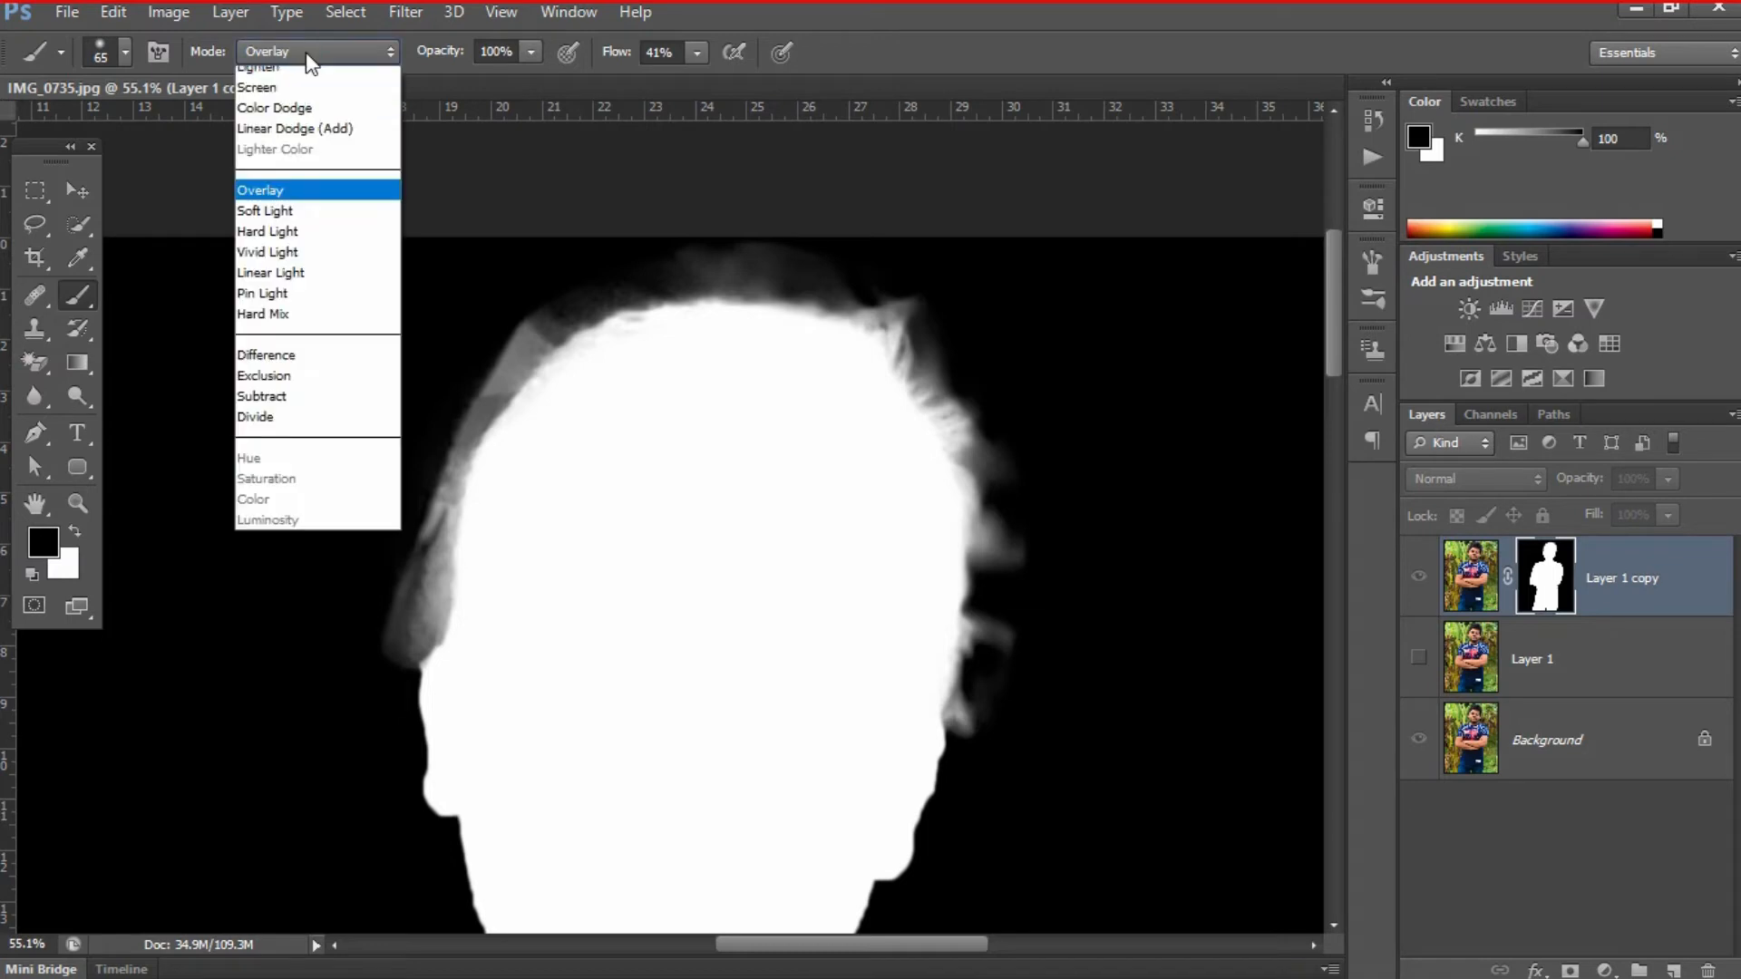
{"action": "left_click", "coordinate": [288, 429]}
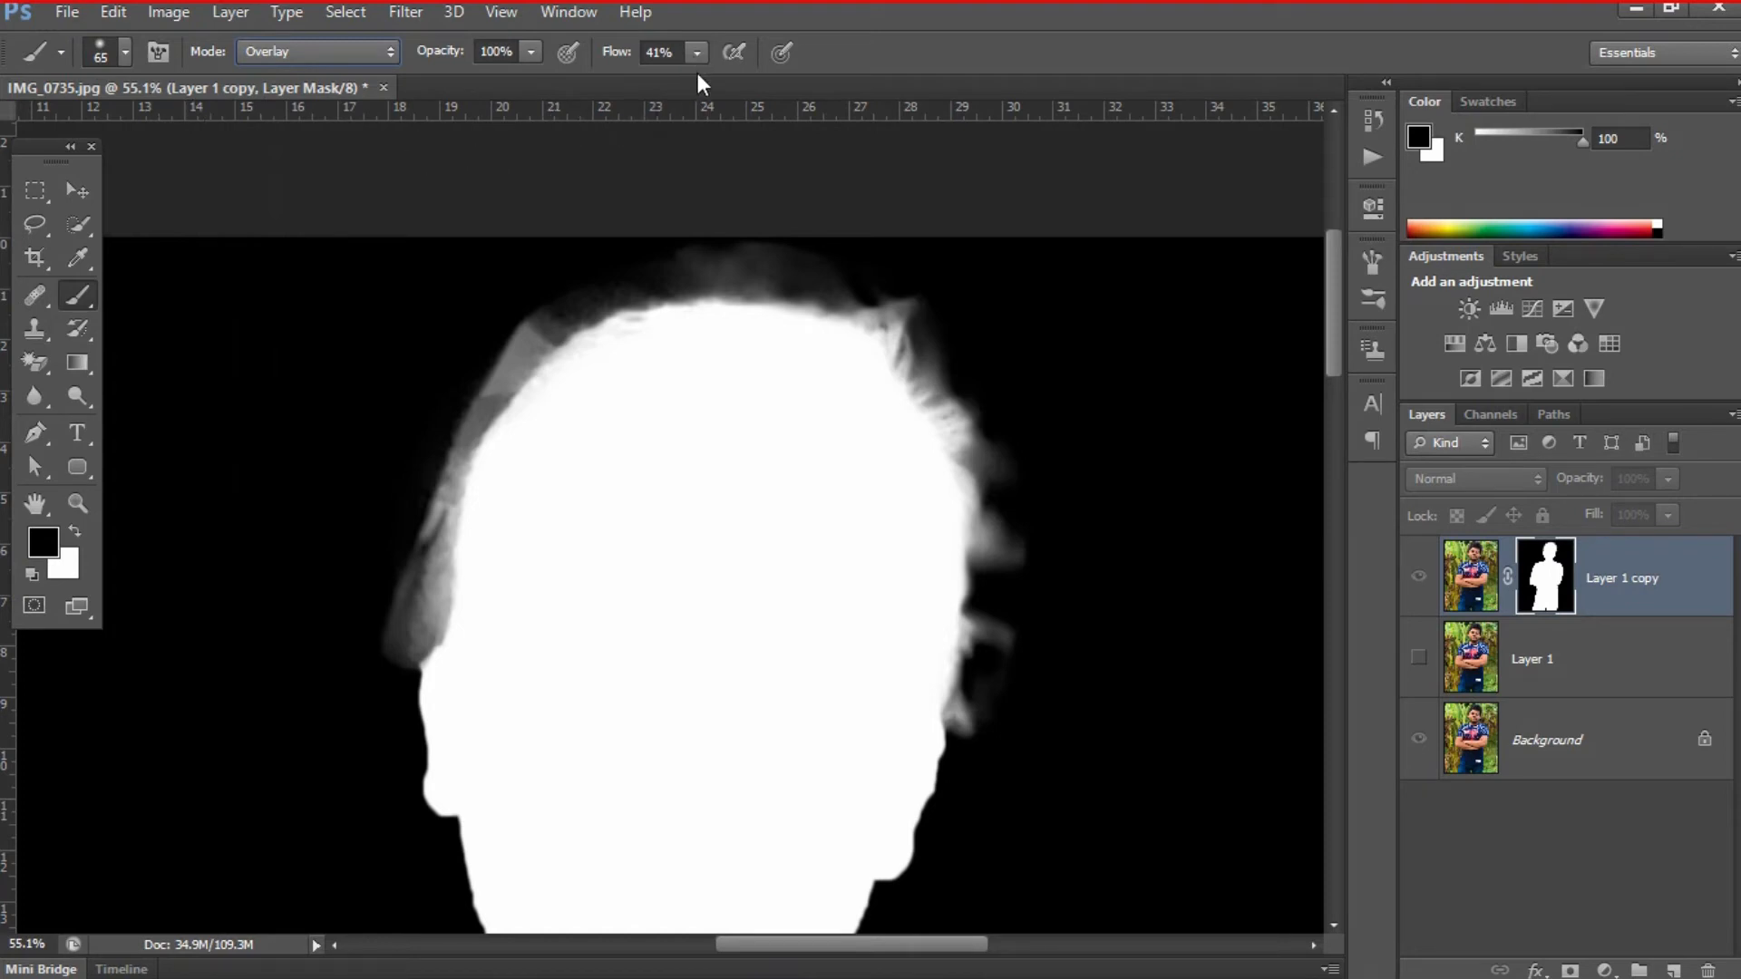
{"action": "mouse_move", "coordinate": [639, 265]}
{"action": "left_mouse_down"}
{"action": "mouse_move", "coordinate": [595, 282]}
{"action": "mouse_move", "coordinate": [727, 249]}
{"action": "mouse_move", "coordinate": [817, 254]}
{"action": "mouse_move", "coordinate": [836, 273]}
{"action": "mouse_move", "coordinate": [721, 259]}
{"action": "mouse_move", "coordinate": [754, 266]}
{"action": "mouse_move", "coordinate": [691, 269]}
{"action": "mouse_move", "coordinate": [768, 266]}
{"action": "mouse_move", "coordinate": [682, 268]}
{"action": "mouse_move", "coordinate": [542, 310]}
{"action": "mouse_move", "coordinate": [486, 382]}
{"action": "mouse_move", "coordinate": [506, 342]}
{"action": "mouse_move", "coordinate": [445, 471]}
{"action": "mouse_move", "coordinate": [390, 652]}
{"action": "mouse_move", "coordinate": [435, 388]}
{"action": "mouse_move", "coordinate": [432, 514]}
{"action": "mouse_move", "coordinate": [392, 670]}
{"action": "mouse_move", "coordinate": [408, 572]}
{"action": "mouse_move", "coordinate": [520, 378]}
{"action": "mouse_move", "coordinate": [640, 307]}
{"action": "mouse_move", "coordinate": [831, 257]}
{"action": "mouse_move", "coordinate": [935, 301]}
{"action": "mouse_move", "coordinate": [942, 378]}
{"action": "mouse_move", "coordinate": [969, 384]}
{"action": "mouse_move", "coordinate": [1011, 471]}
{"action": "mouse_move", "coordinate": [1013, 602]}
{"action": "mouse_move", "coordinate": [1025, 450]}
{"action": "mouse_move", "coordinate": [1006, 707]}
{"action": "mouse_move", "coordinate": [1006, 651]}
{"action": "mouse_move", "coordinate": [984, 734]}
{"action": "left_mouse_up"}
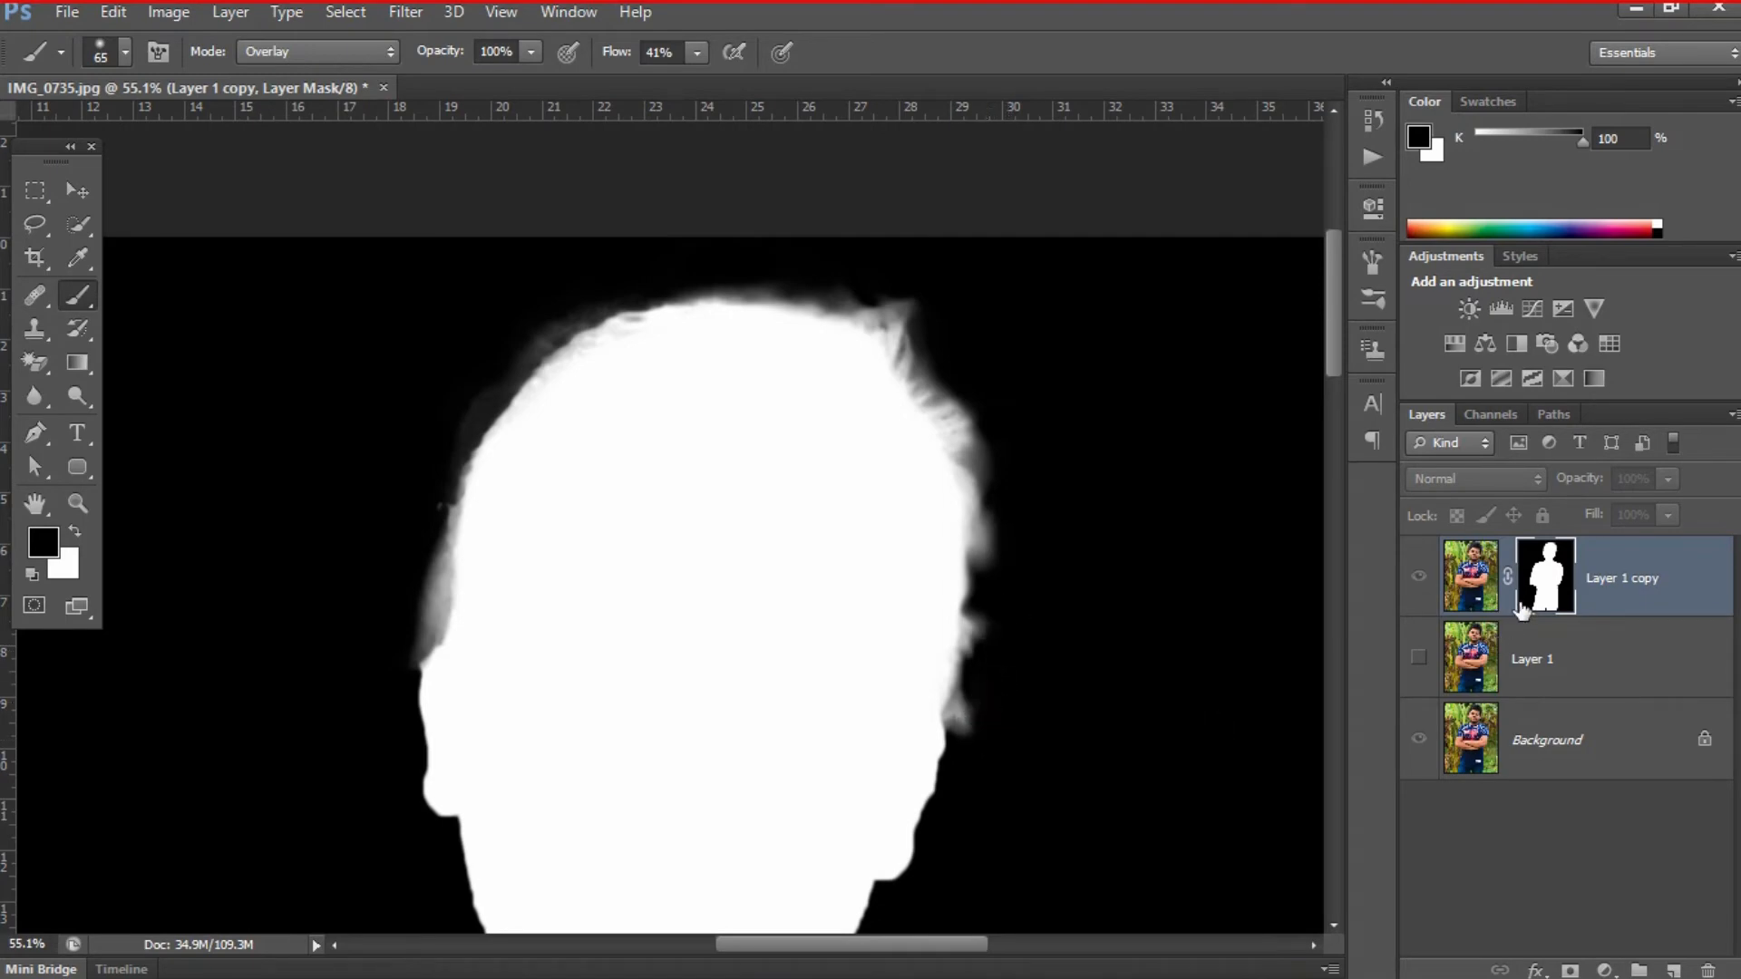
- Hide the Background layer and paint away more of the grey halo around the hair on the Layer 1 copy mask
{"action": "left_click", "coordinate": [1552, 574], "text": "alt"}
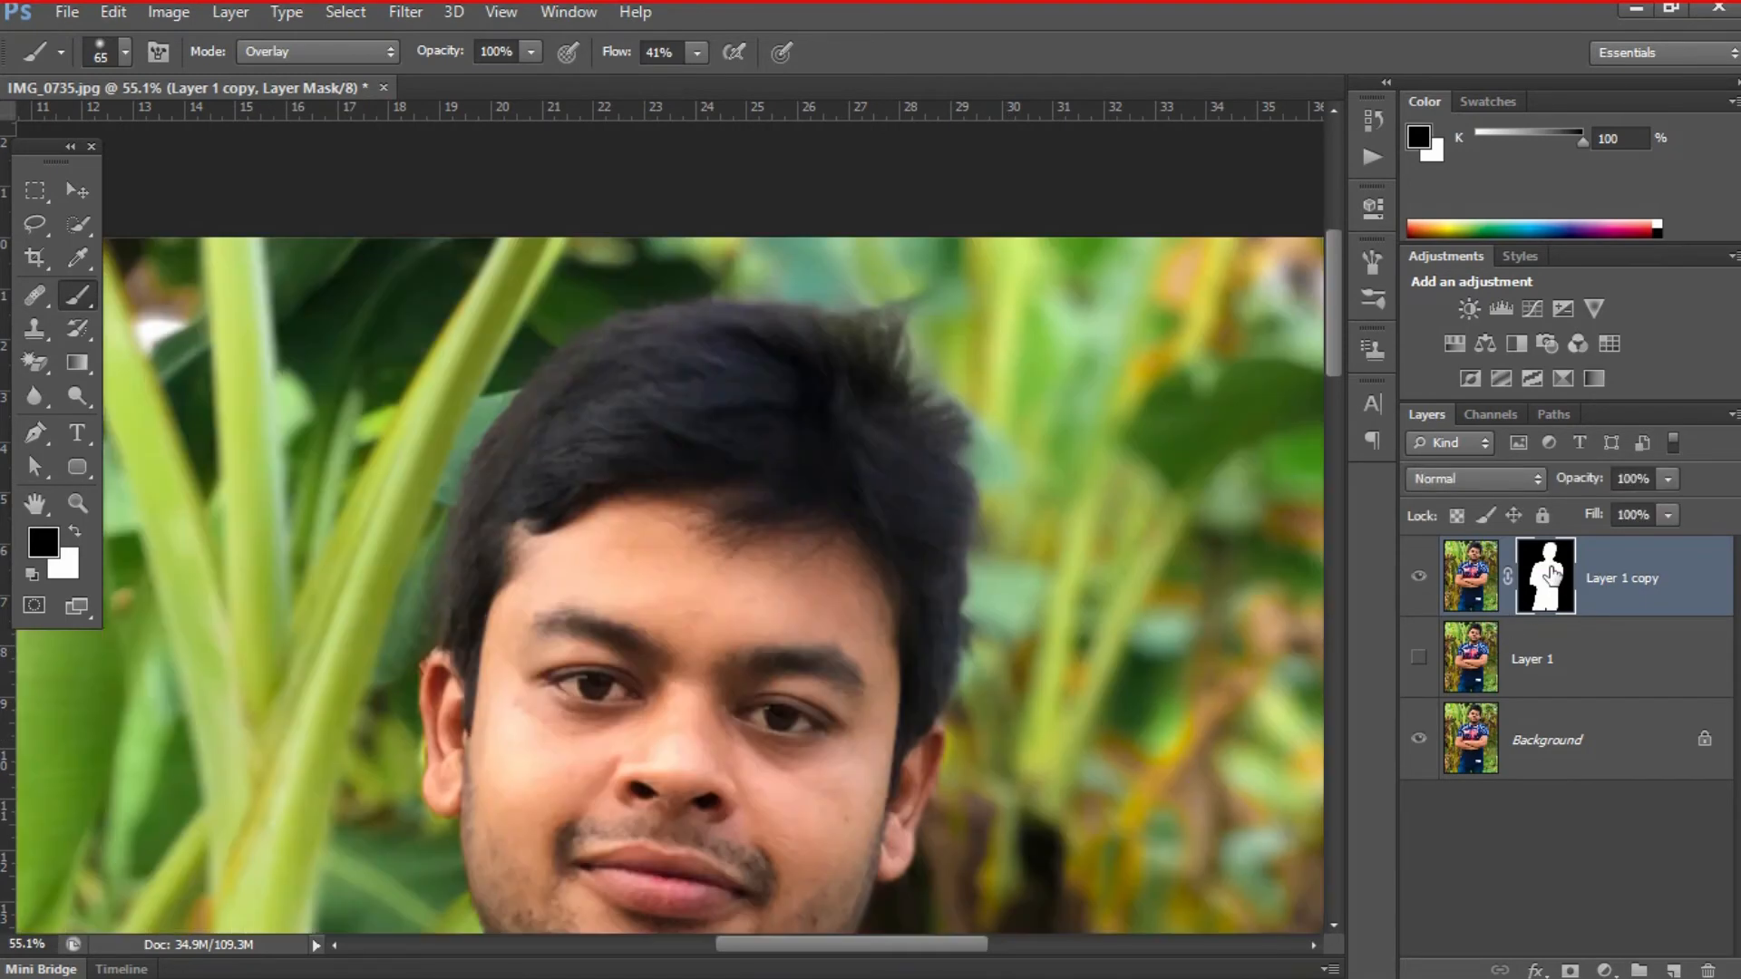
{"action": "left_click", "coordinate": [1419, 738]}
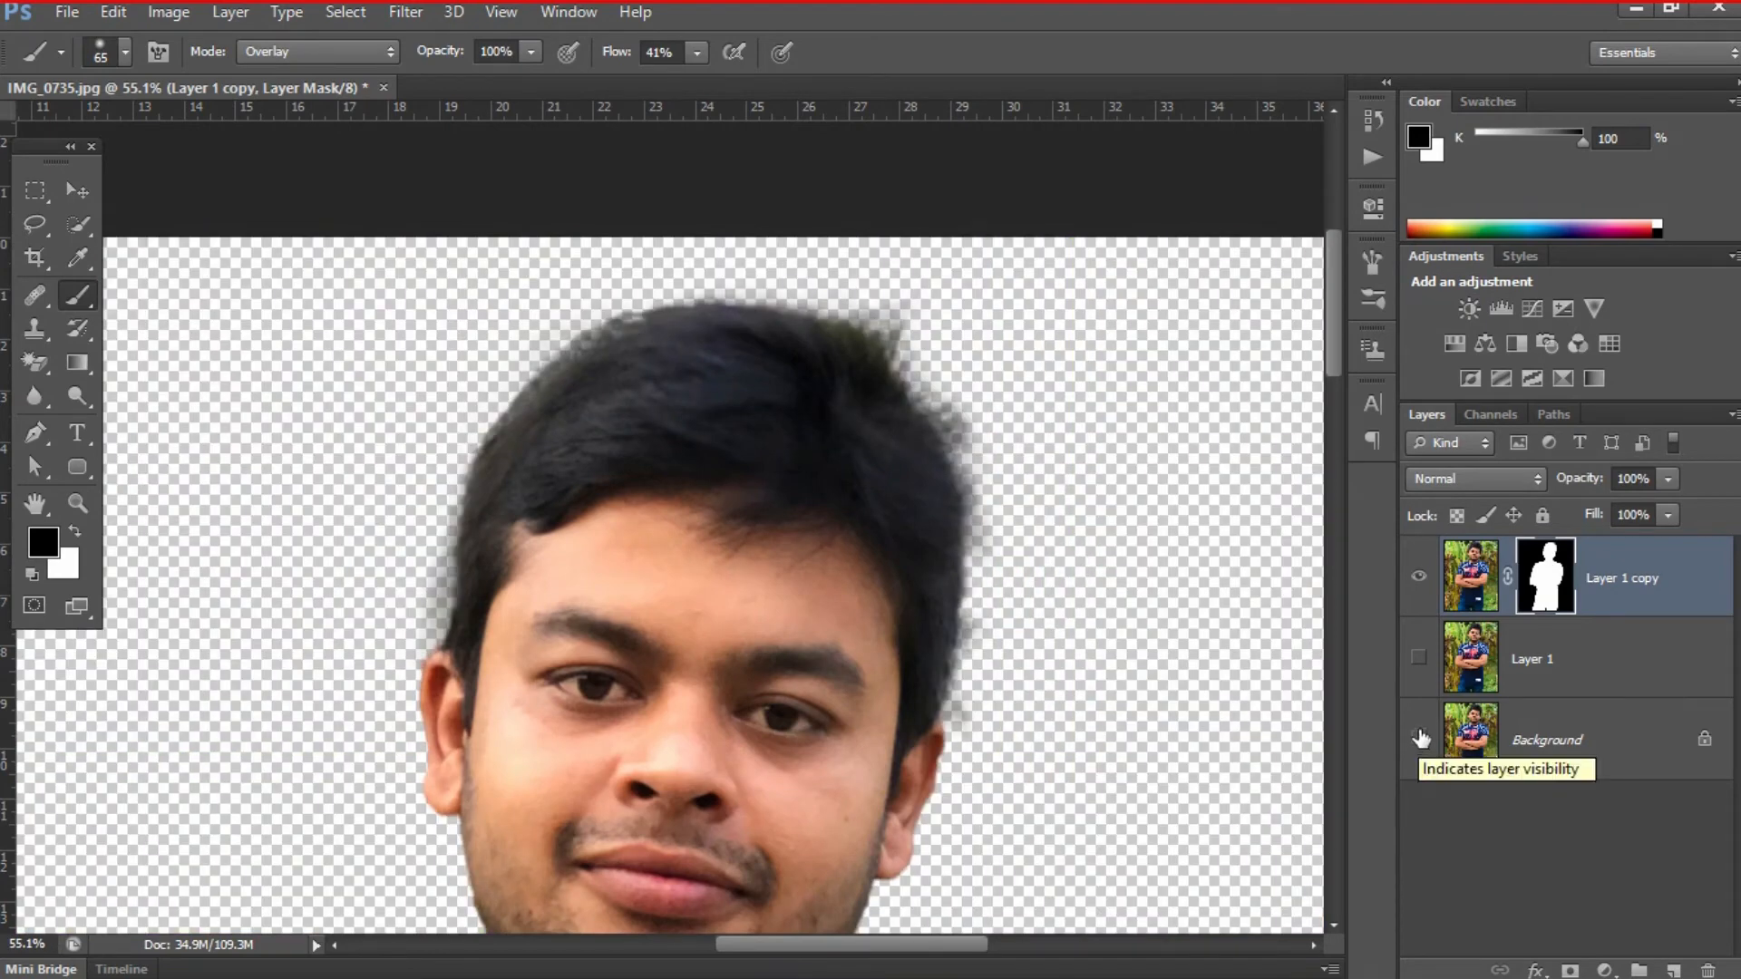
{"action": "left_click", "coordinate": [1541, 585], "text": "alt"}
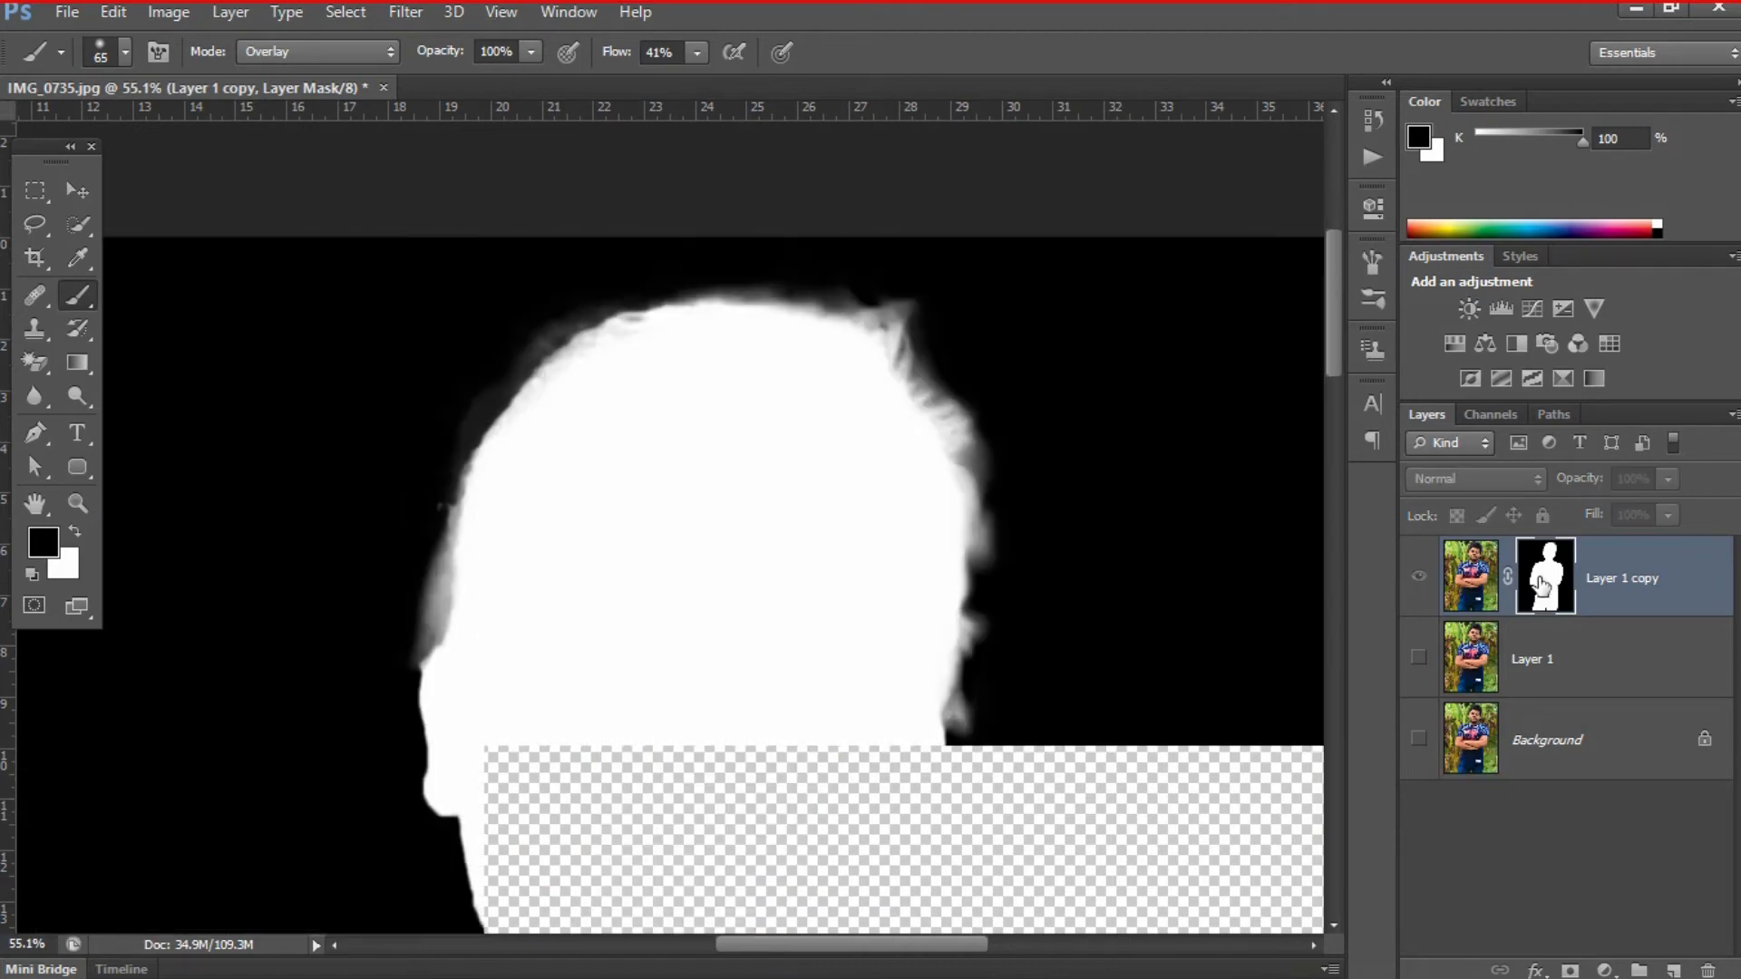
{"action": "mouse_move", "coordinate": [486, 353]}
{"action": "left_mouse_down"}
{"action": "mouse_move", "coordinate": [469, 395]}
{"action": "mouse_move", "coordinate": [590, 307]}
{"action": "mouse_move", "coordinate": [668, 284]}
{"action": "mouse_move", "coordinate": [894, 283]}
{"action": "mouse_move", "coordinate": [925, 307]}
{"action": "mouse_move", "coordinate": [931, 347]}
{"action": "mouse_move", "coordinate": [991, 424]}
{"action": "mouse_move", "coordinate": [1010, 514]}
{"action": "mouse_move", "coordinate": [1010, 610]}
{"action": "mouse_move", "coordinate": [983, 692]}
{"action": "mouse_move", "coordinate": [994, 730]}
{"action": "mouse_move", "coordinate": [974, 752]}
{"action": "left_mouse_up"}
{"action": "mouse_move", "coordinate": [386, 596]}
{"action": "left_mouse_down"}
{"action": "mouse_move", "coordinate": [405, 489]}
{"action": "mouse_move", "coordinate": [405, 526]}
{"action": "mouse_move", "coordinate": [434, 476]}
{"action": "mouse_move", "coordinate": [412, 441]}
{"action": "left_mouse_up"}
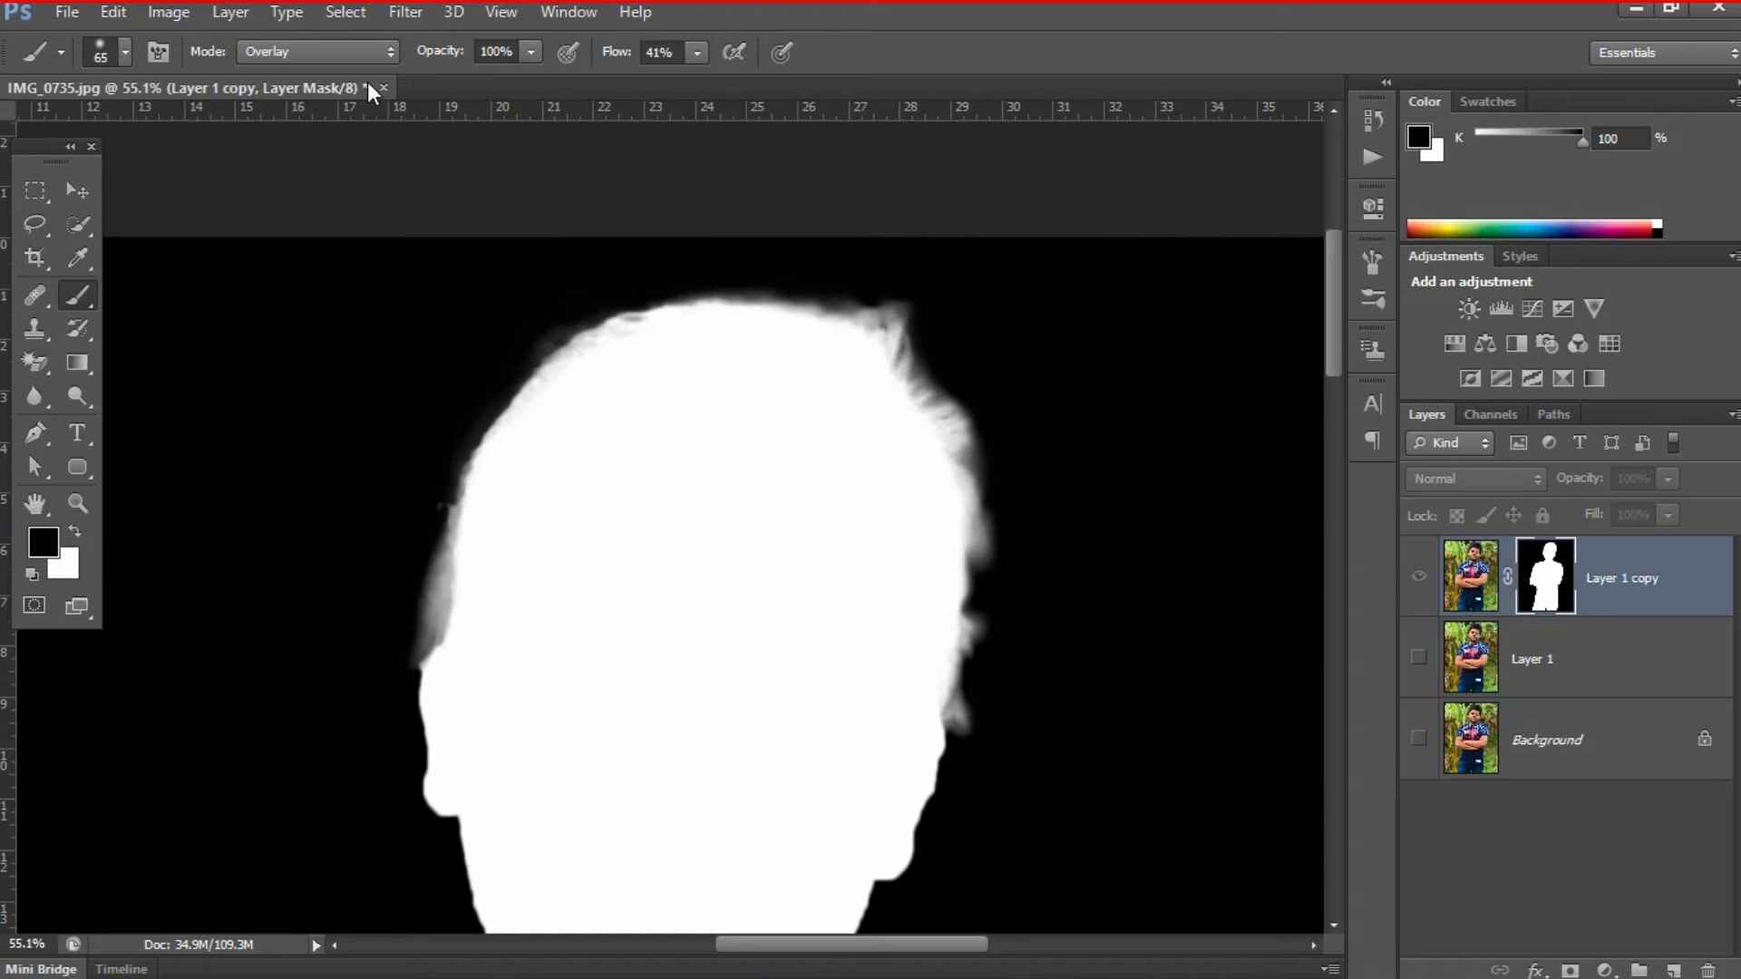
- Paint out the remaining grey fringe along both sides of the hair on the mask and return to the normal image view
{"action": "mouse_move", "coordinate": [570, 647]}
{"action": "left_mouse_down"}
{"action": "mouse_move", "coordinate": [601, 628]}
{"action": "mouse_move", "coordinate": [619, 637]}
{"action": "mouse_move", "coordinate": [621, 699]}
{"action": "mouse_move", "coordinate": [645, 614]}
{"action": "mouse_move", "coordinate": [621, 646]}
{"action": "left_mouse_up"}
{"action": "mouse_move", "coordinate": [641, 578]}
{"action": "left_mouse_down"}
{"action": "mouse_move", "coordinate": [632, 662]}
{"action": "mouse_move", "coordinate": [653, 622]}
{"action": "mouse_move", "coordinate": [641, 641]}
{"action": "mouse_move", "coordinate": [655, 665]}
{"action": "mouse_move", "coordinate": [666, 627]}
{"action": "mouse_move", "coordinate": [658, 668]}
{"action": "mouse_move", "coordinate": [656, 649]}
{"action": "left_mouse_up"}
{"action": "mouse_move", "coordinate": [497, 353]}
{"action": "left_mouse_down"}
{"action": "mouse_move", "coordinate": [599, 281]}
{"action": "mouse_move", "coordinate": [516, 315]}
{"action": "left_mouse_up"}
{"action": "left_click", "coordinate": [1559, 589], "text": "alt"}
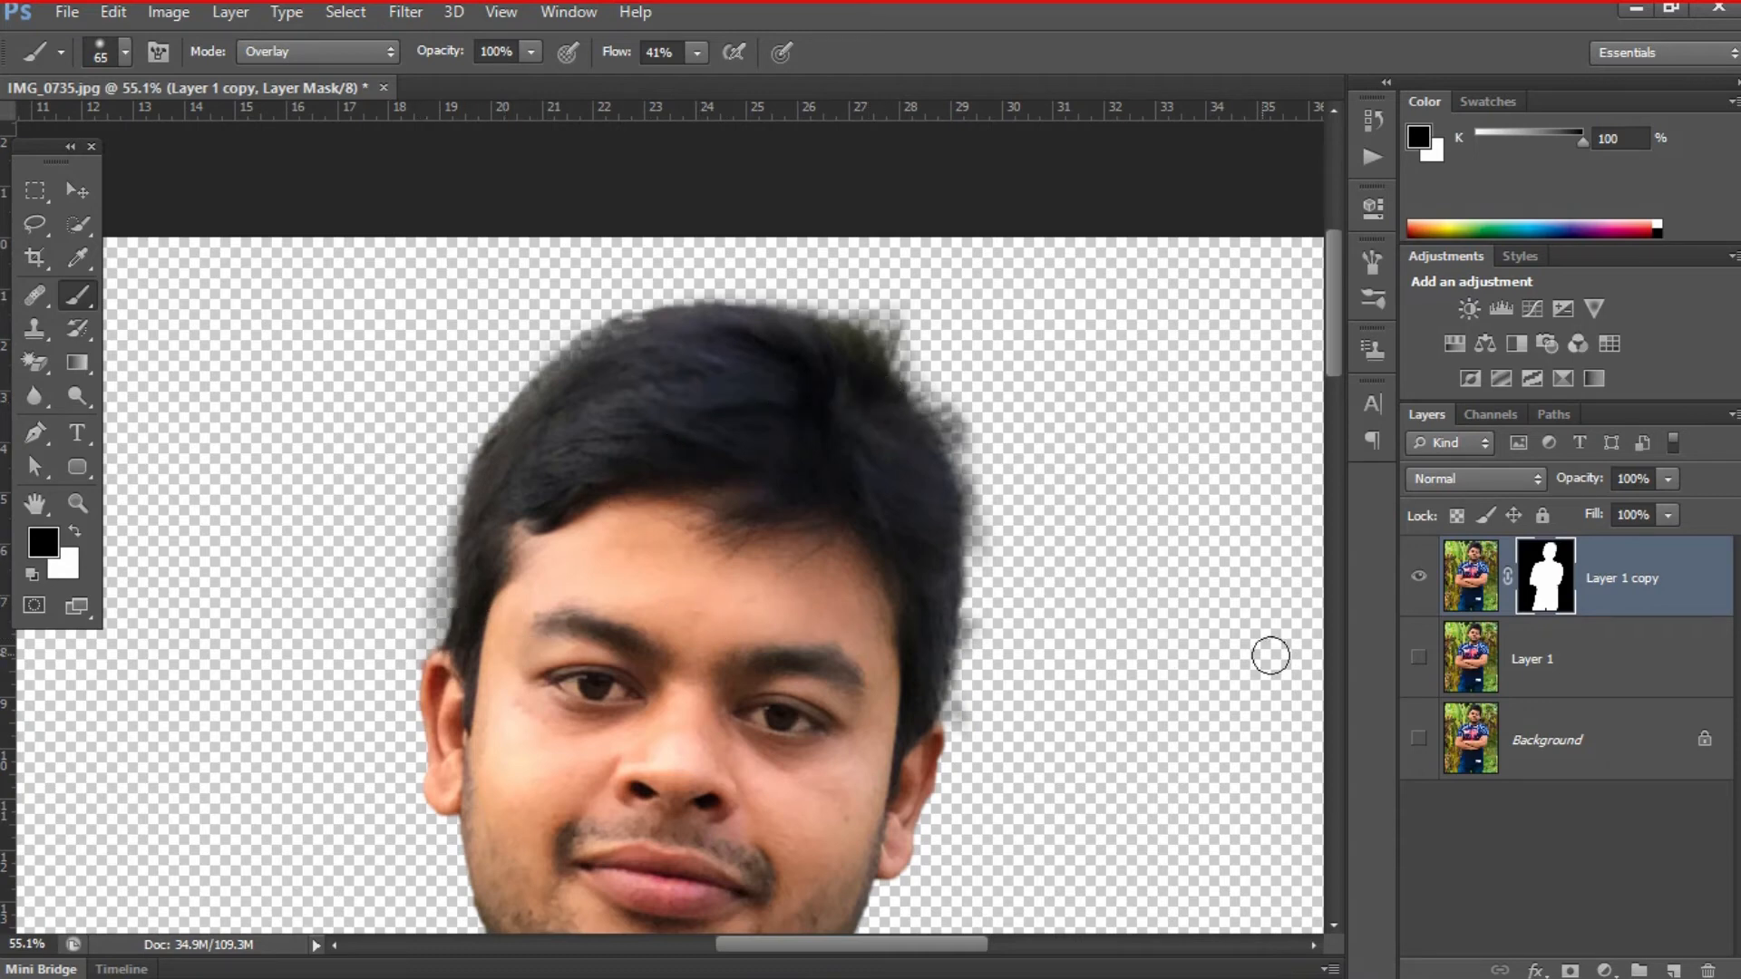
{"action": "left_click", "coordinate": [1555, 580], "text": "alt"}
{"action": "mouse_move", "coordinate": [1004, 567]}
{"action": "left_mouse_down"}
{"action": "mouse_move", "coordinate": [1000, 488]}
{"action": "mouse_move", "coordinate": [984, 585]}
{"action": "mouse_move", "coordinate": [992, 543]}
{"action": "mouse_move", "coordinate": [997, 677]}
{"action": "mouse_move", "coordinate": [968, 730]}
{"action": "left_mouse_up"}
{"action": "mouse_move", "coordinate": [401, 649]}
{"action": "left_mouse_down"}
{"action": "mouse_move", "coordinate": [455, 449]}
{"action": "mouse_move", "coordinate": [458, 463]}
{"action": "mouse_move", "coordinate": [468, 433]}
{"action": "mouse_move", "coordinate": [435, 615]}
{"action": "mouse_move", "coordinate": [466, 436]}
{"action": "mouse_move", "coordinate": [553, 309]}
{"action": "mouse_move", "coordinate": [589, 309]}
{"action": "left_mouse_up"}
{"action": "left_click", "coordinate": [1552, 581], "text": "alt"}
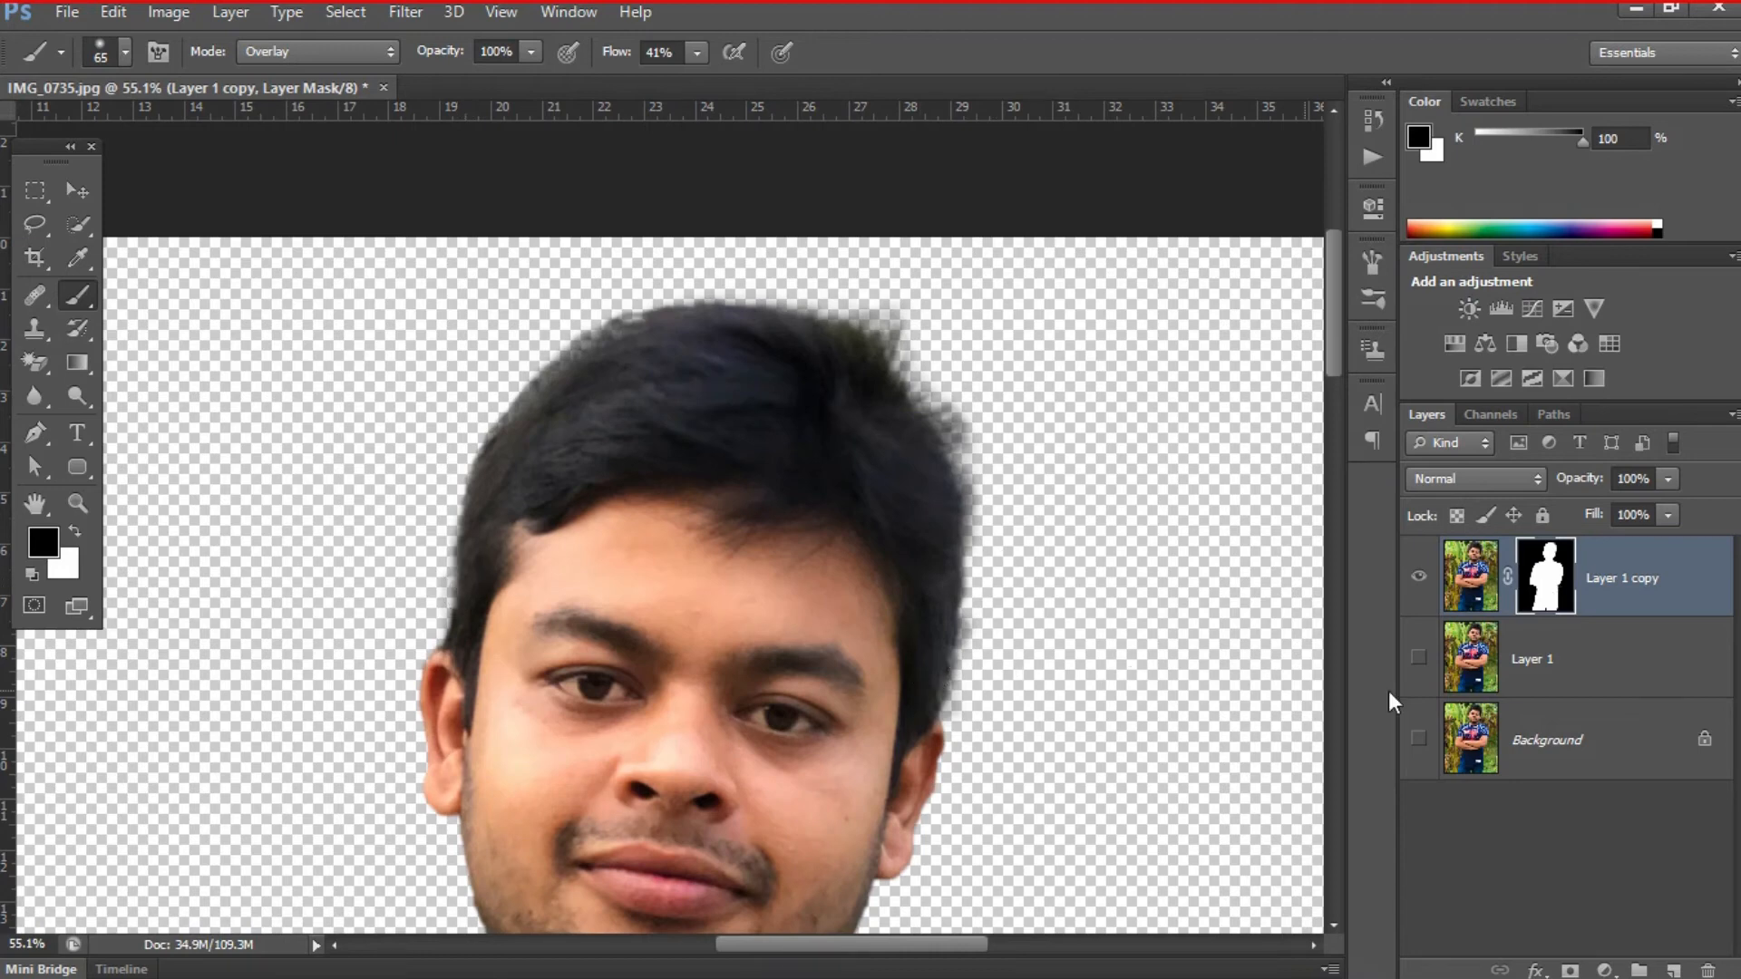
- Show Layer 1, load the man's outline from the Layer 1 copy mask as a selection and make Layer 1 active
{"action": "left_click", "coordinate": [1416, 660]}
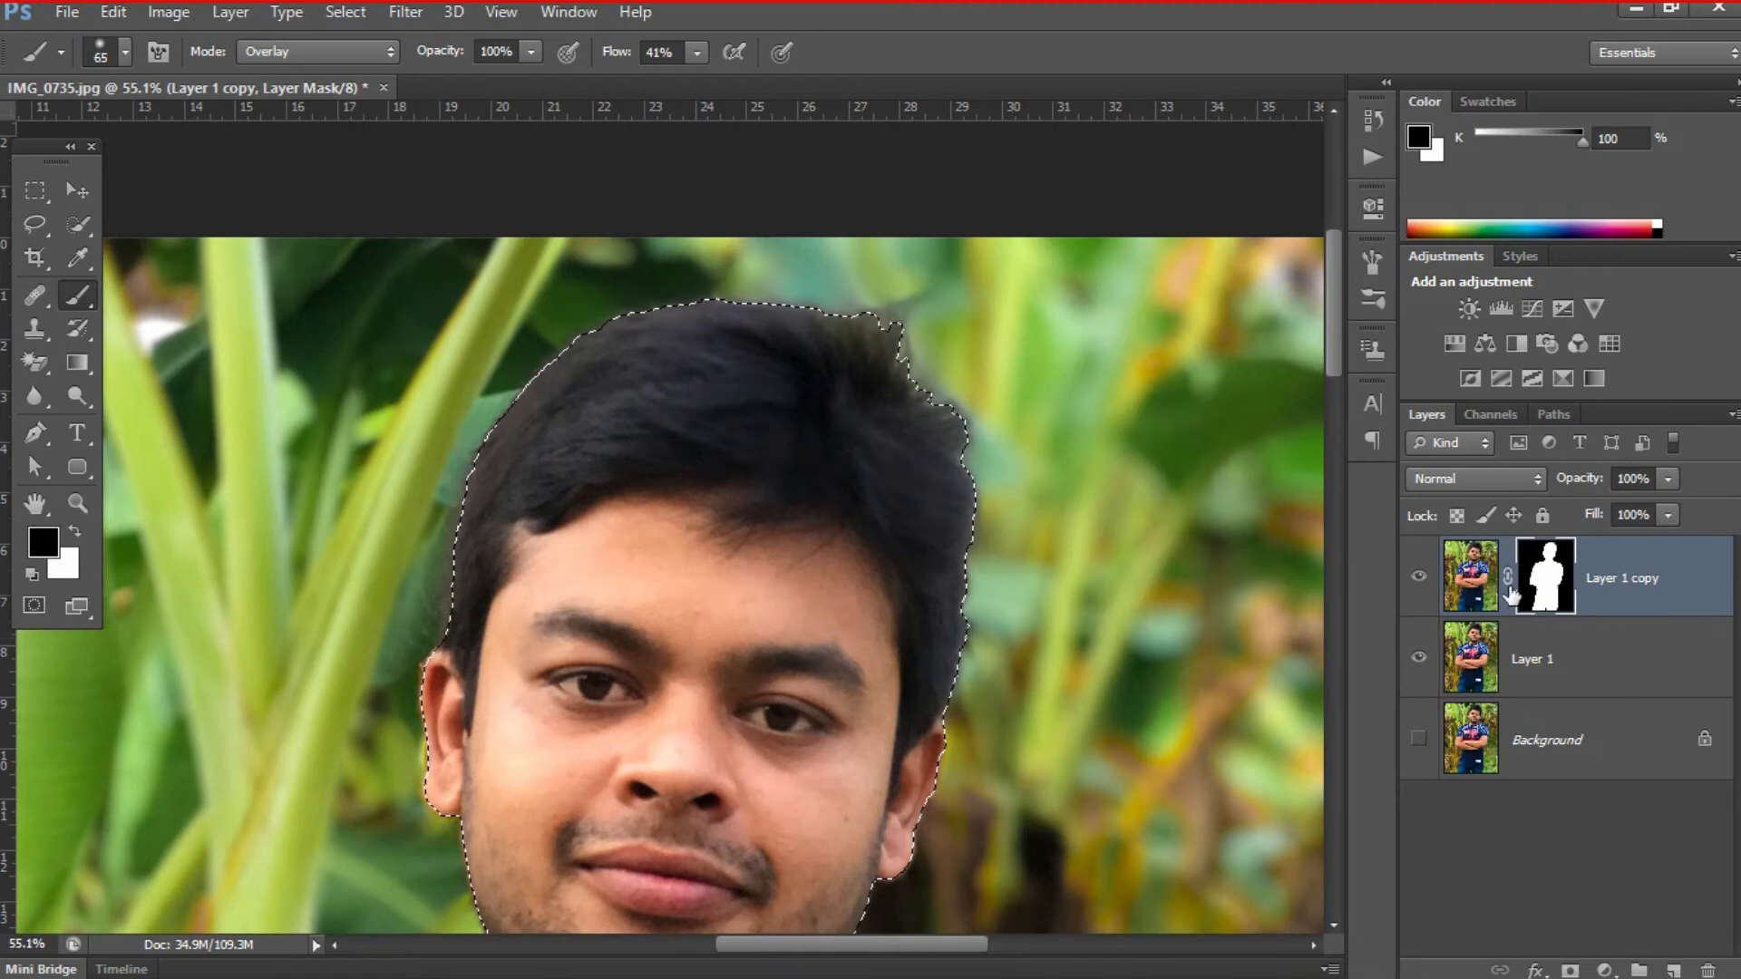
{"action": "left_click", "coordinate": [1532, 673]}
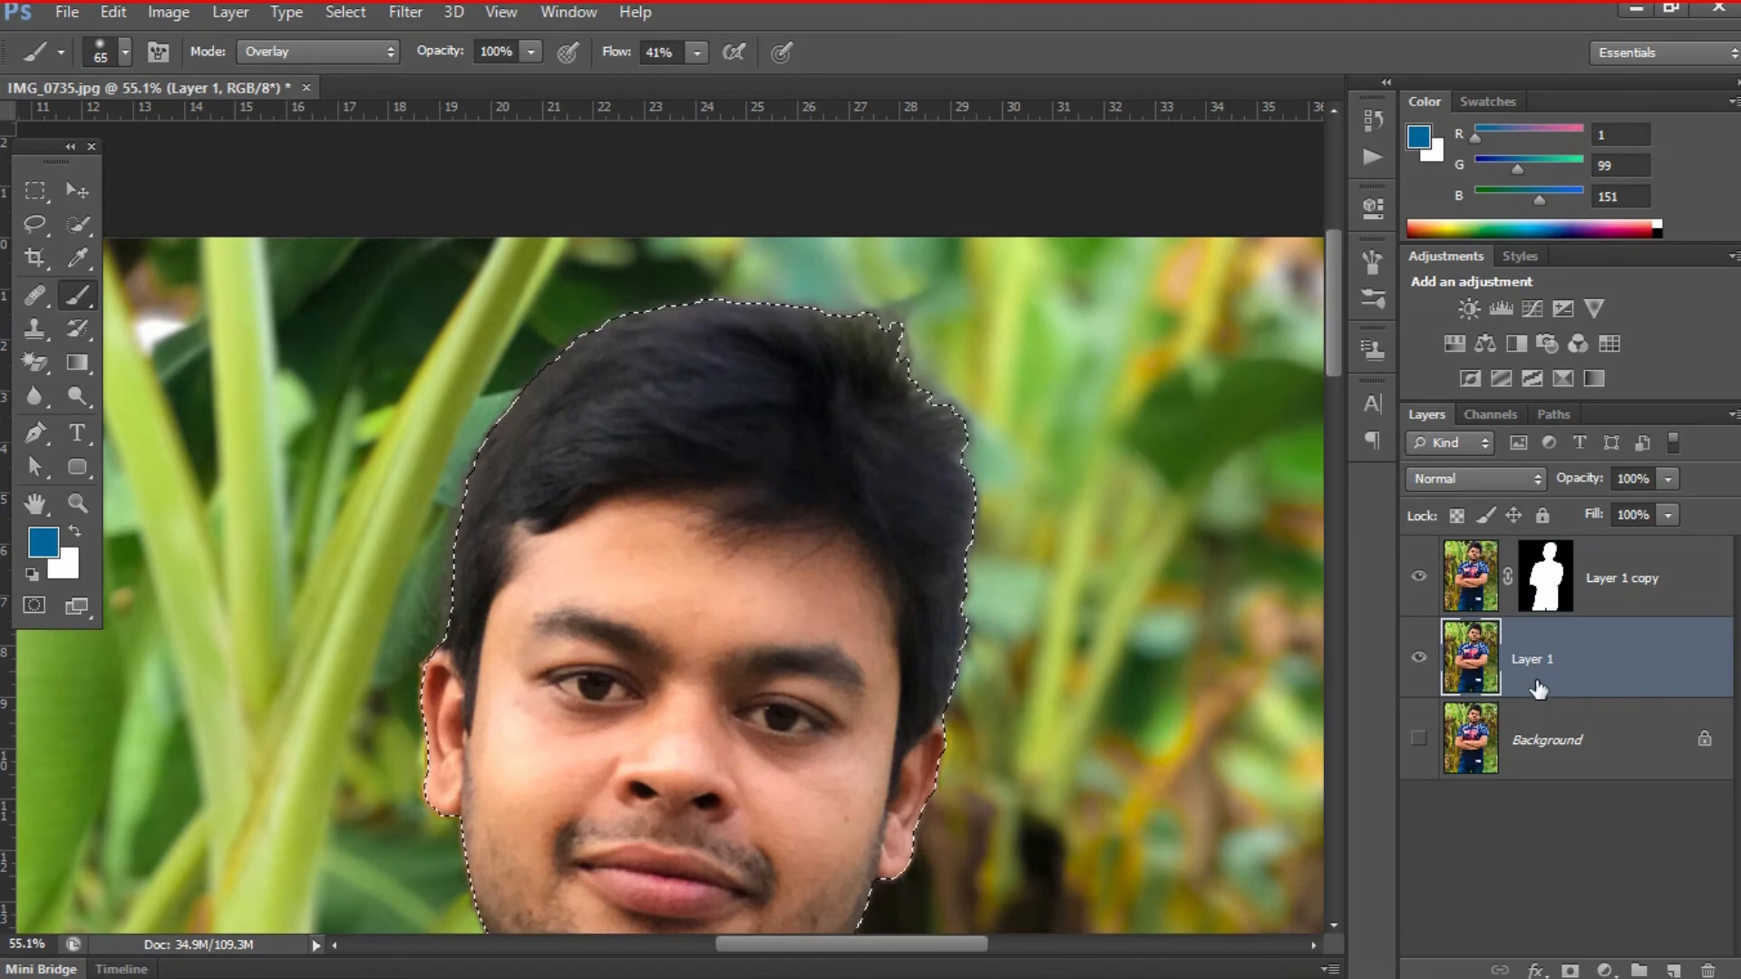
{"action": "key", "text": "ctrl+0"}
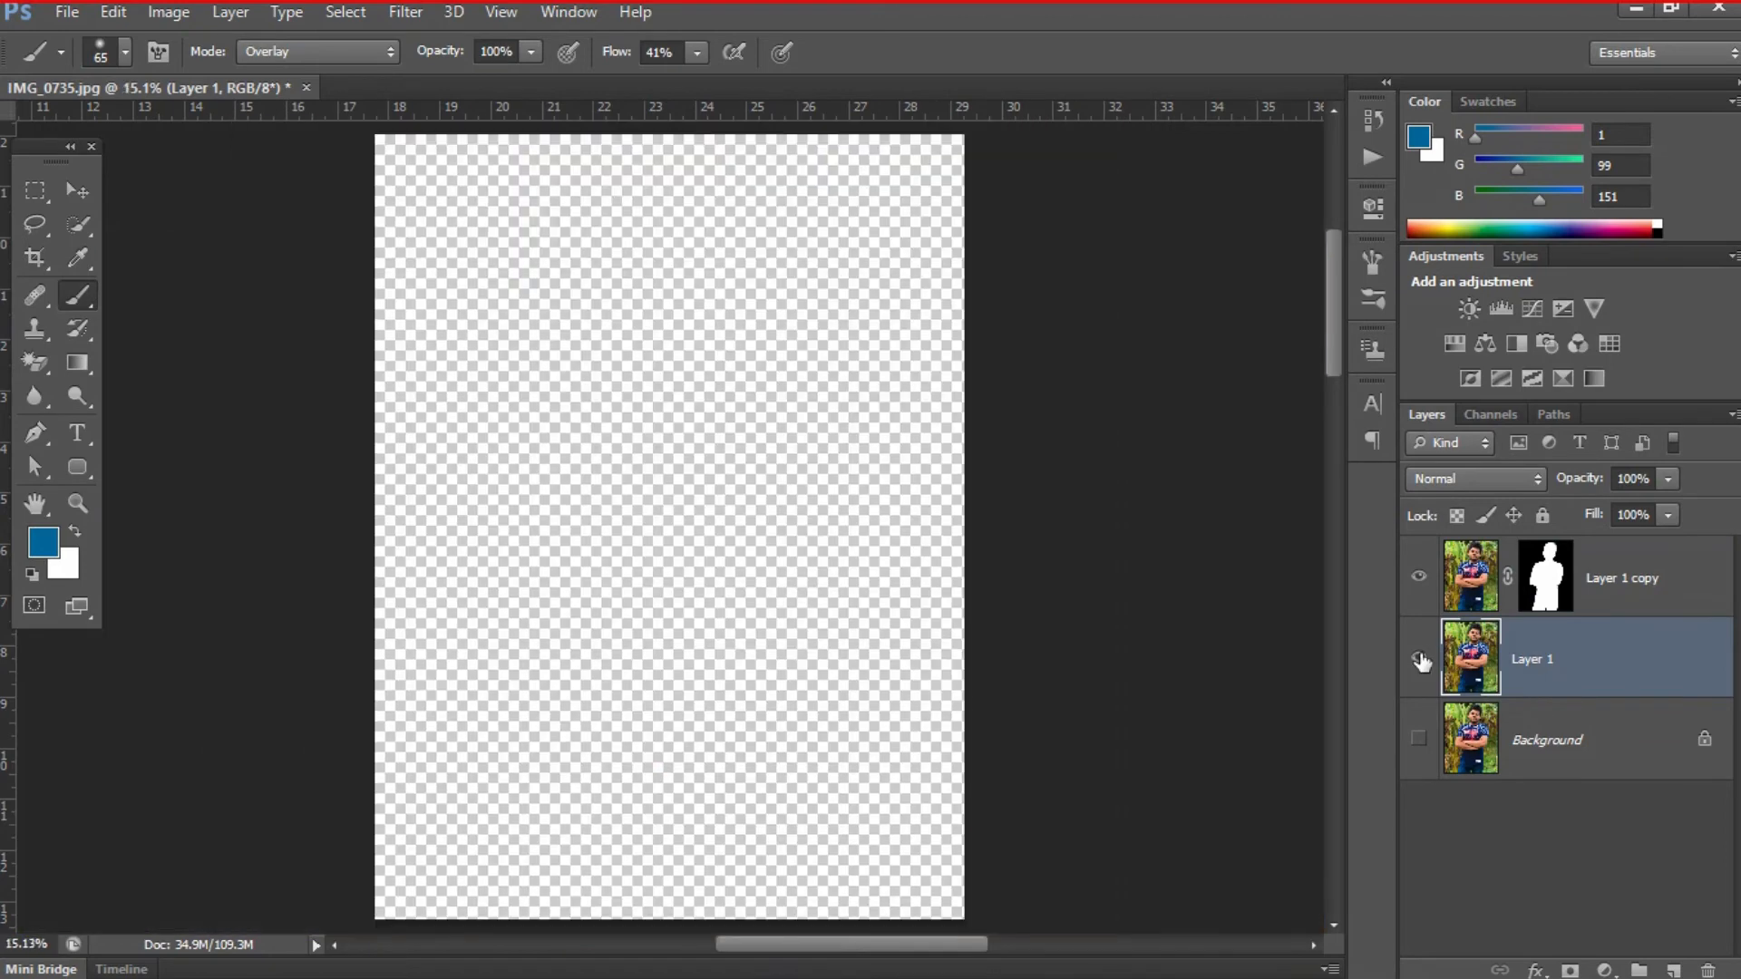
{"action": "left_click", "coordinate": [1418, 659]}
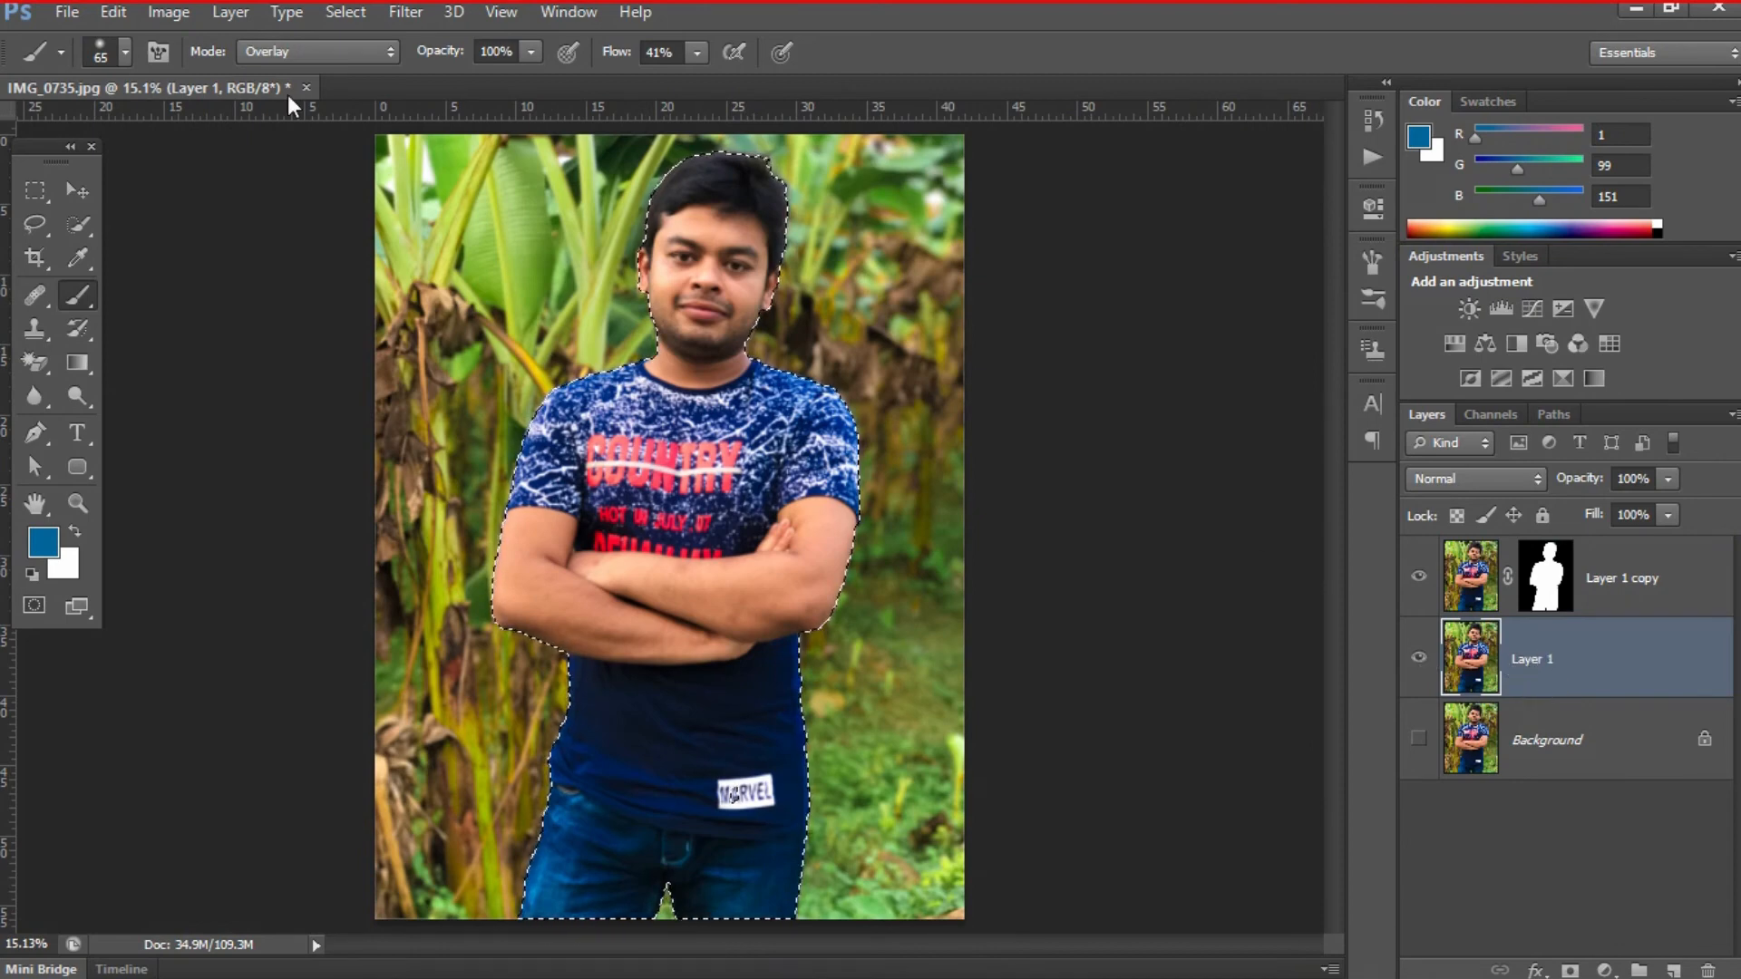
- Expand the selection around the man by 10 pixels
{"action": "left_click", "coordinate": [334, 16]}
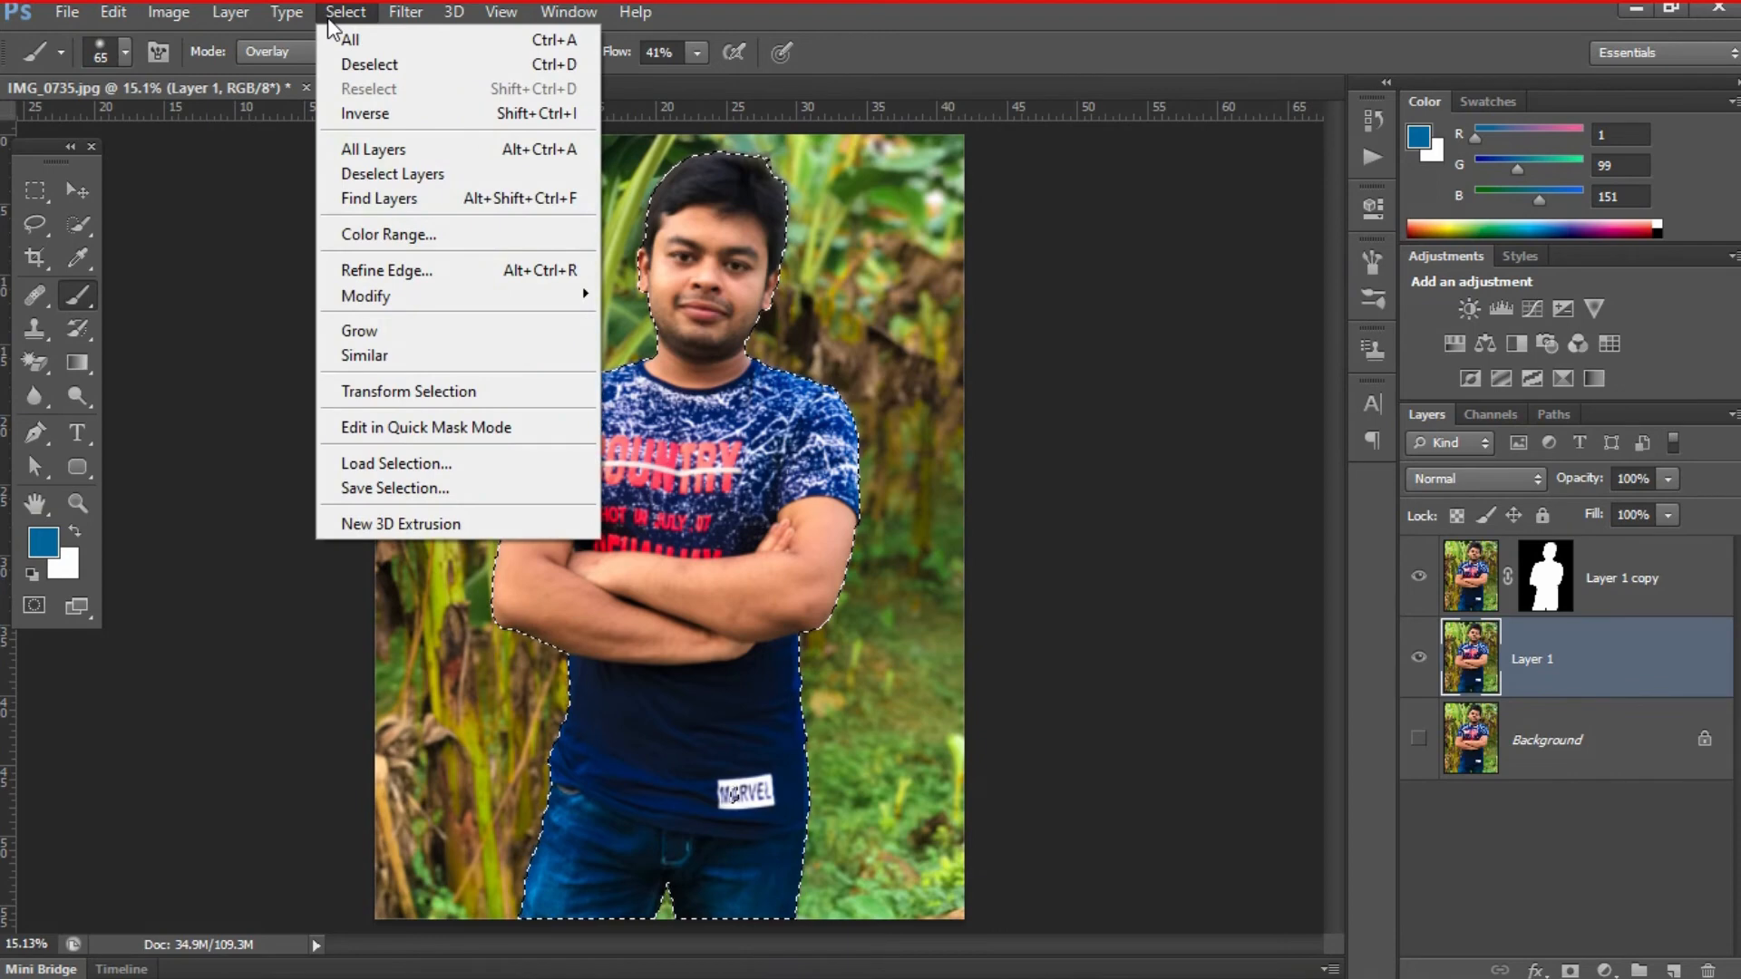
{"action": "mouse_move", "coordinate": [503, 302]}
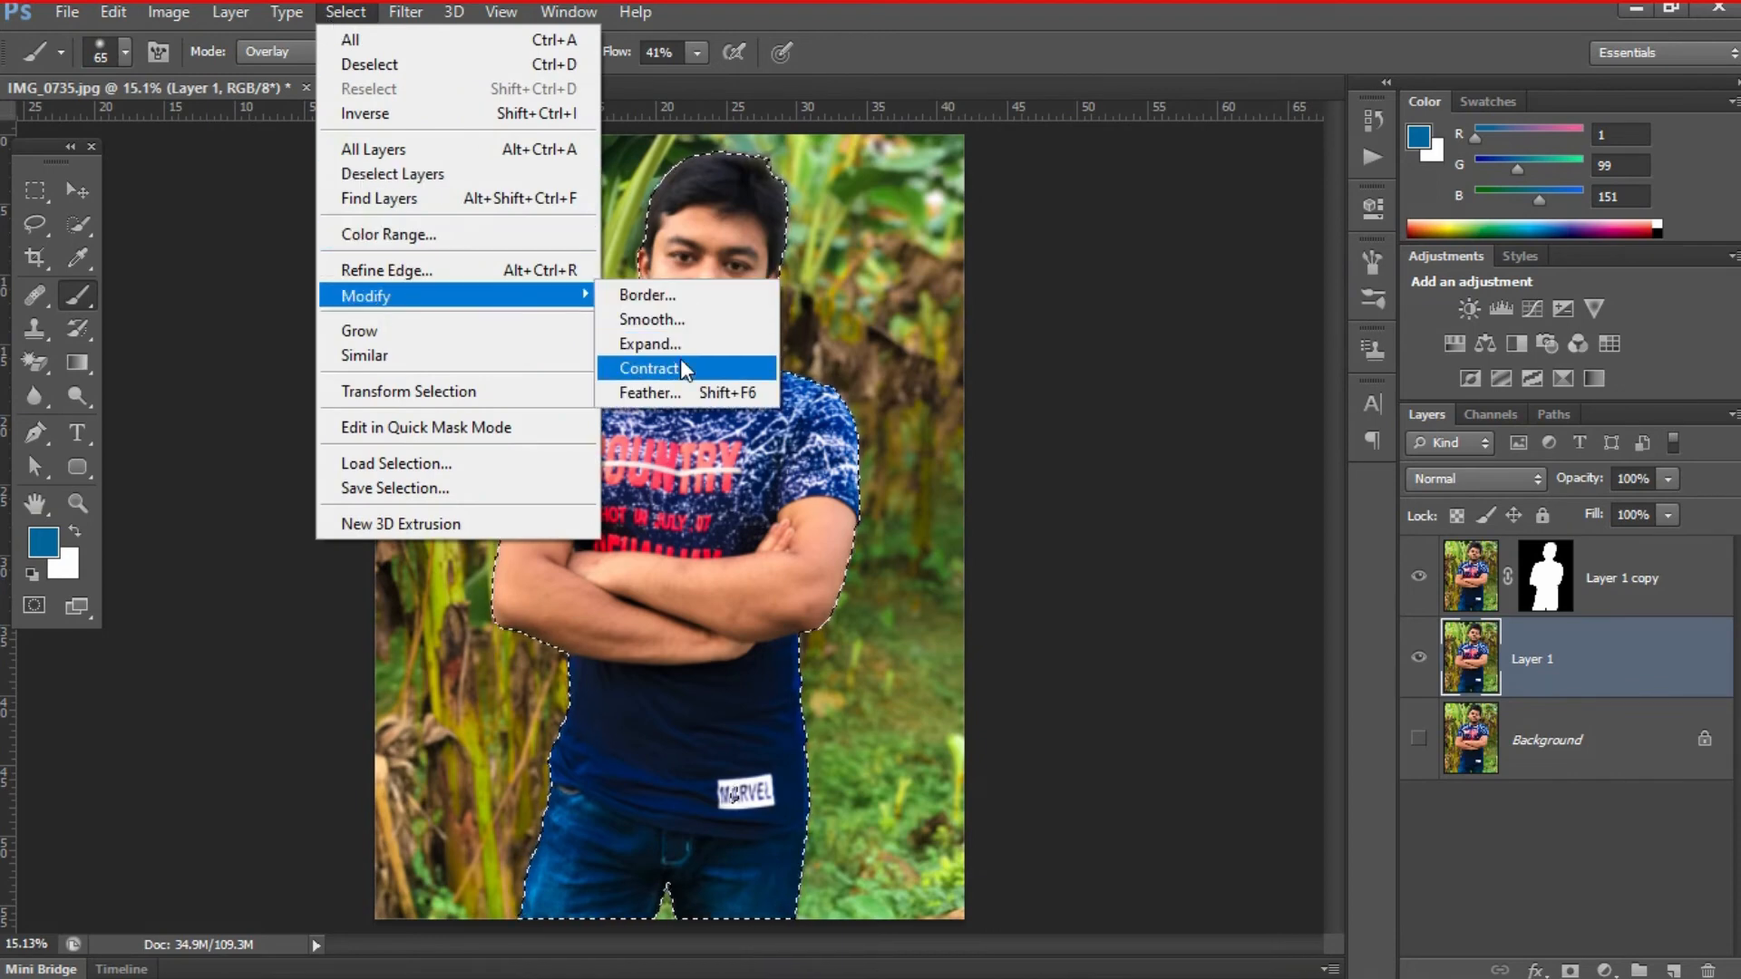
{"action": "left_click", "coordinate": [649, 343]}
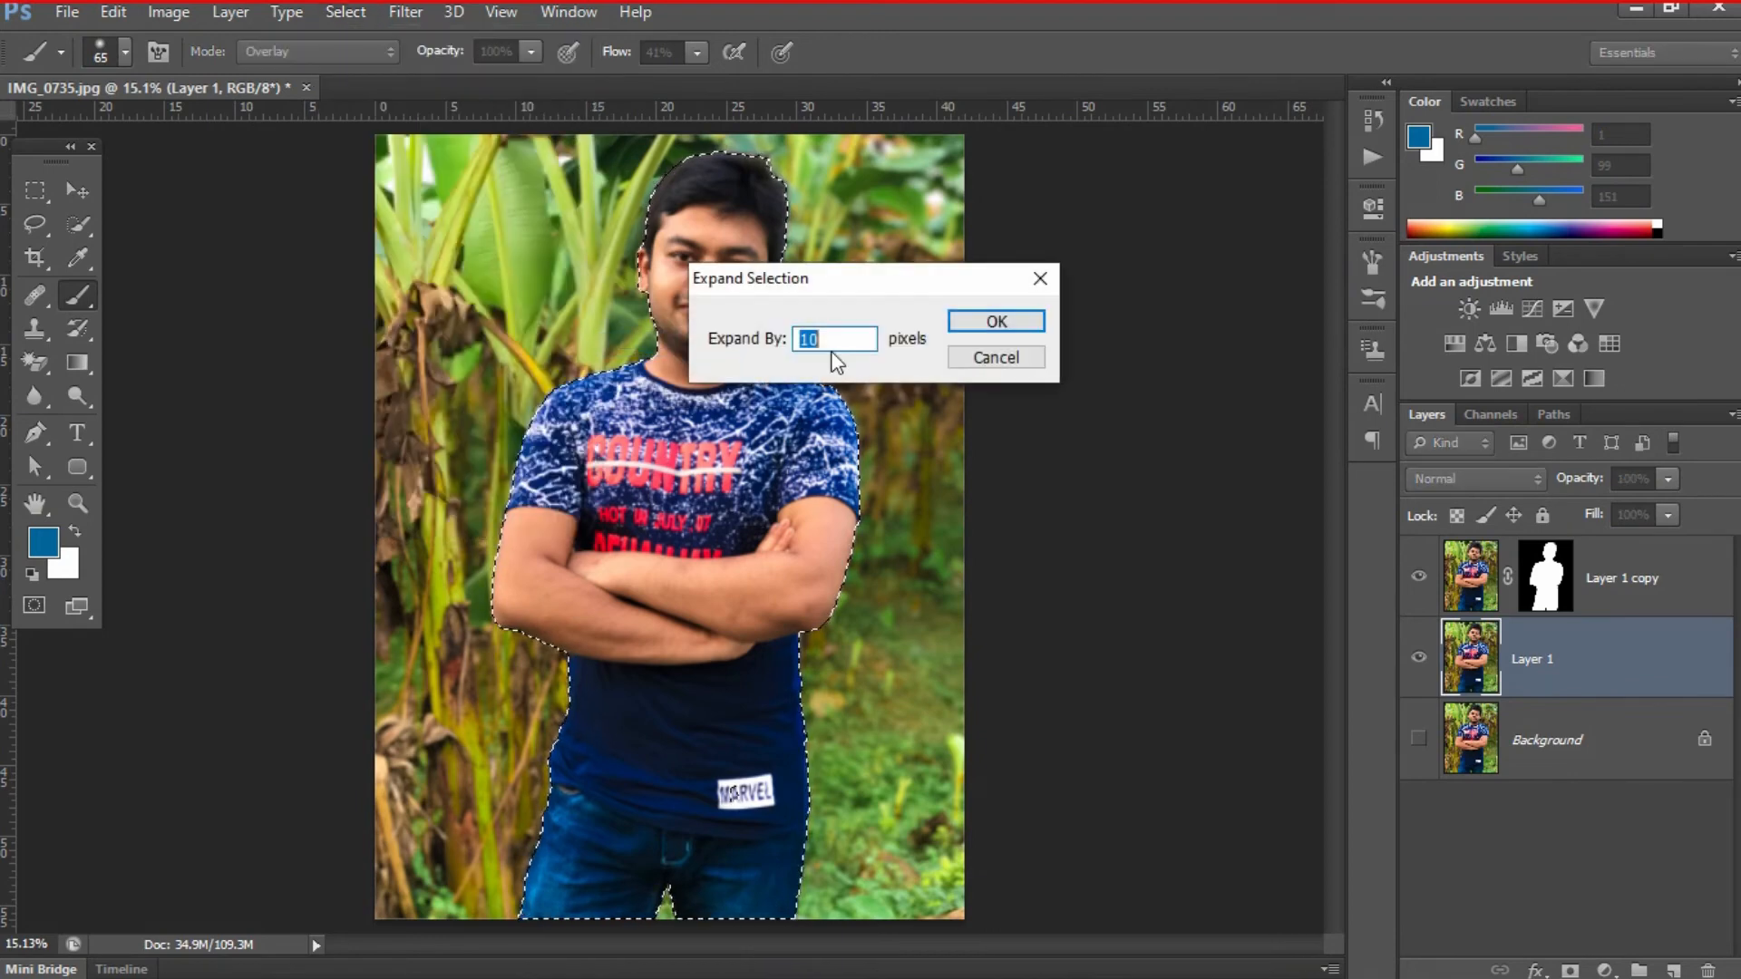
{"action": "left_click", "coordinate": [979, 322]}
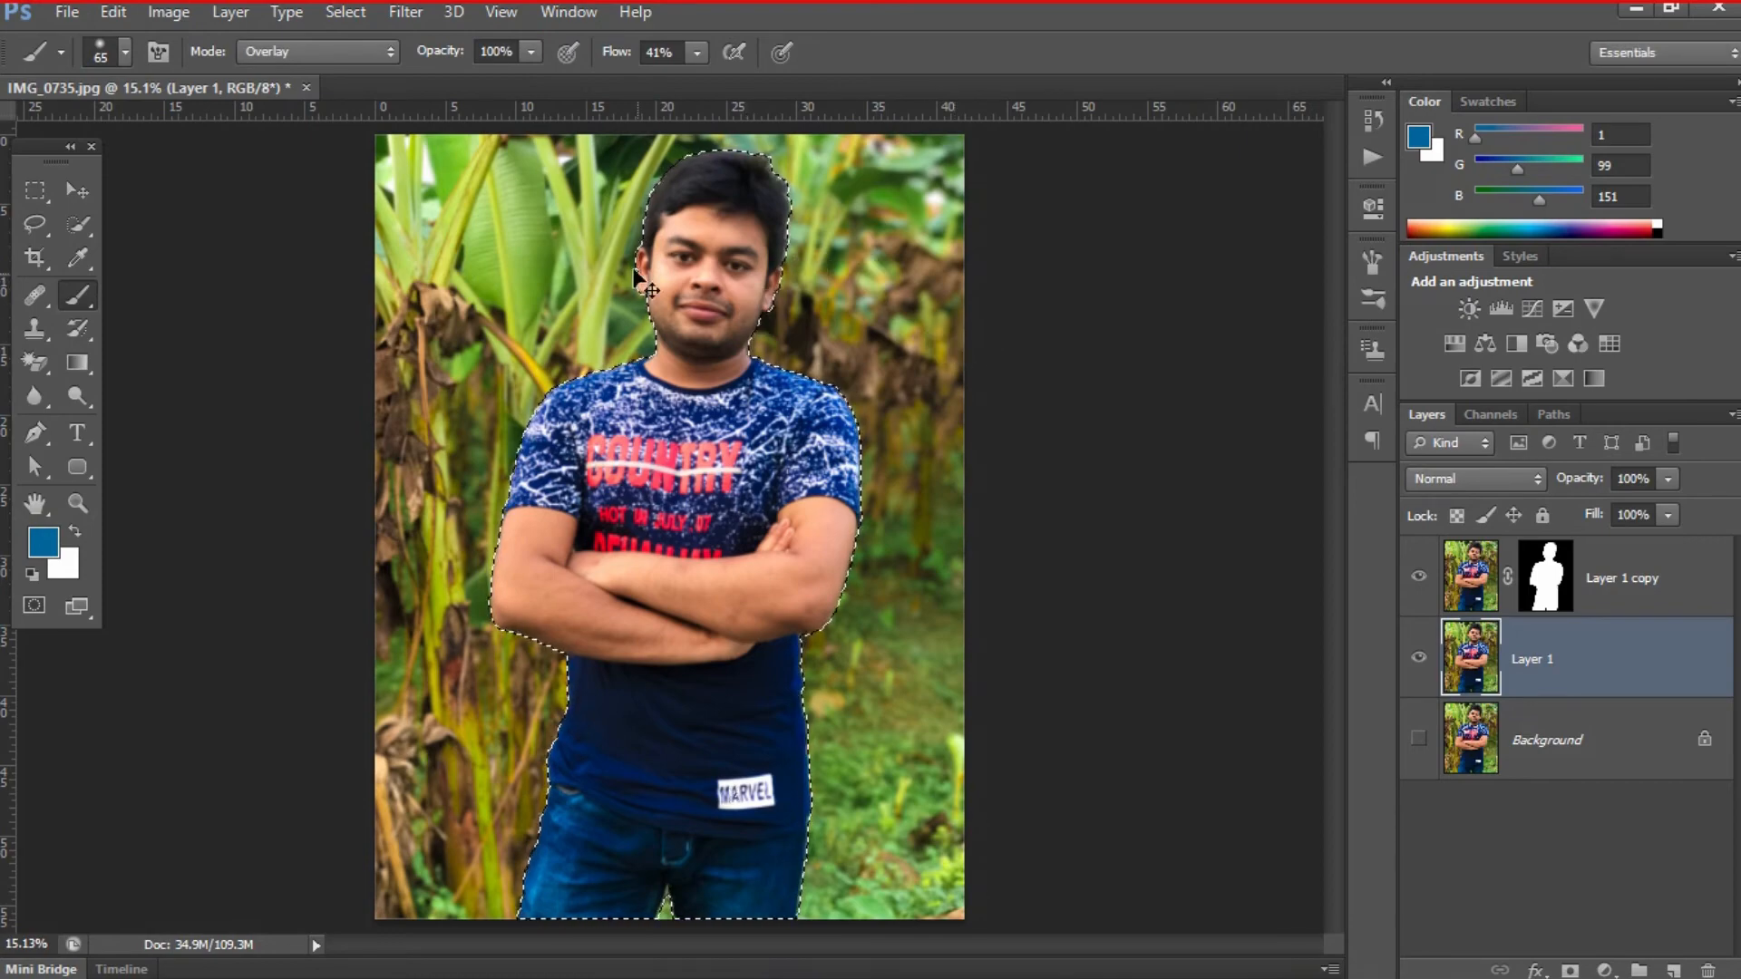
{"action": "scroll", "coordinate": [610, 202], "scroll_direction": "up", "scroll_amount": 6}
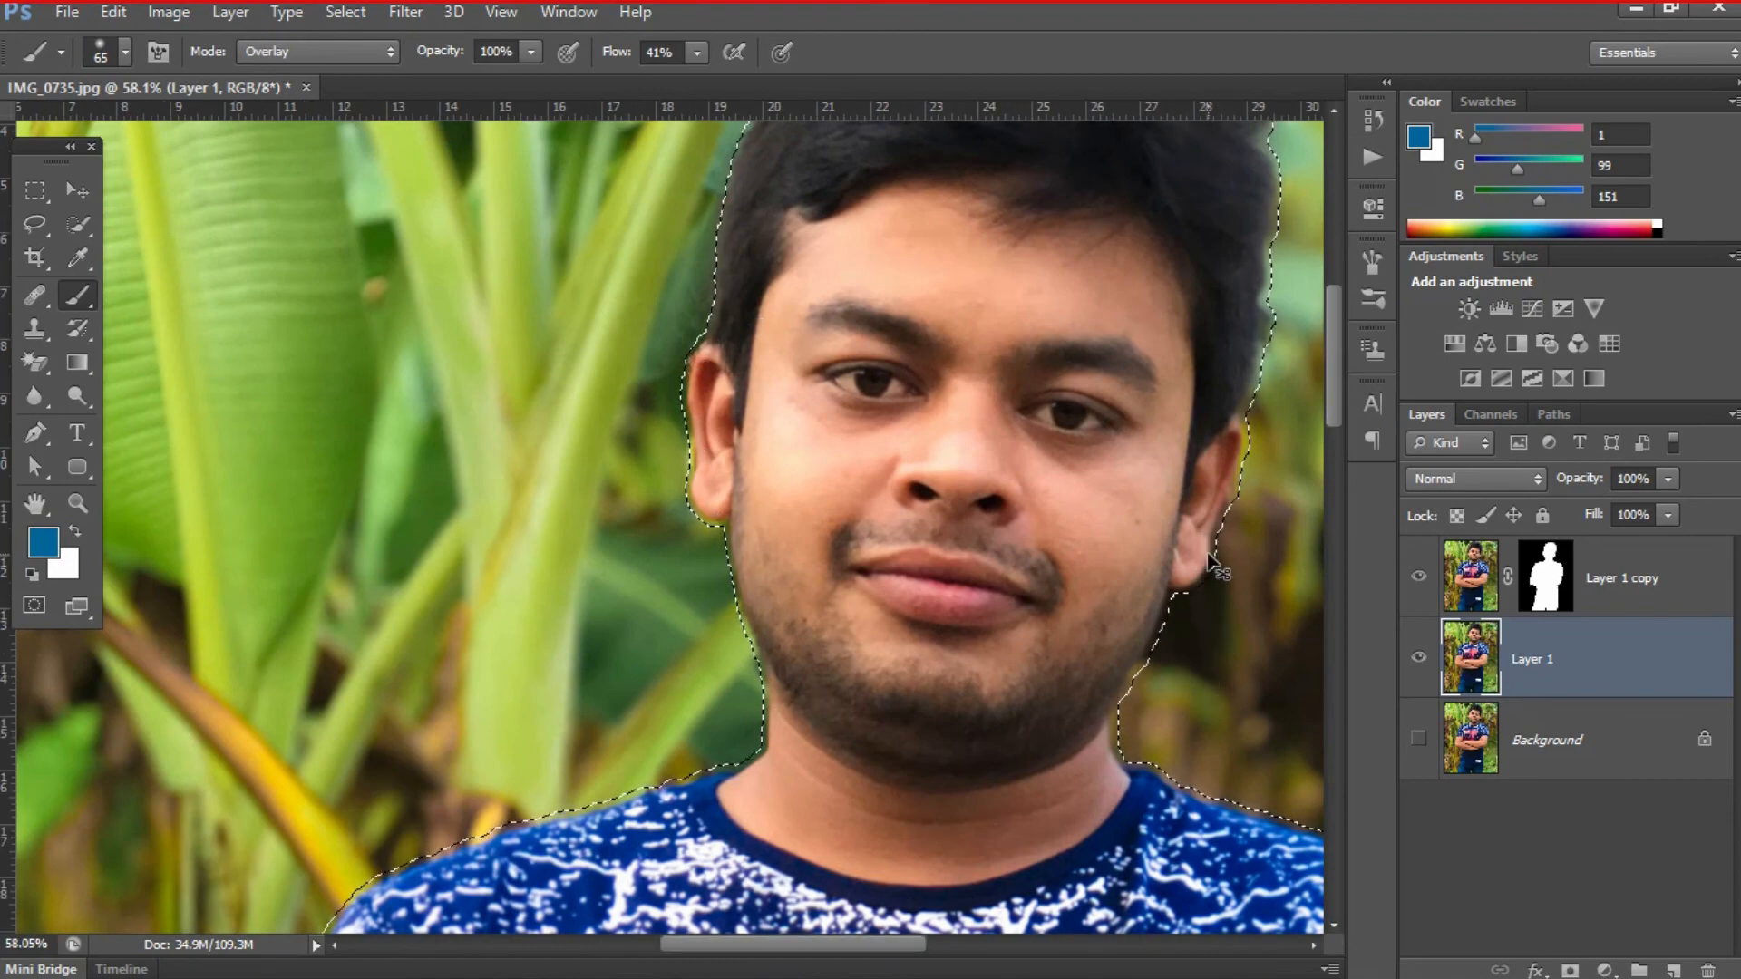
{"action": "key", "text": "ctrl+0"}
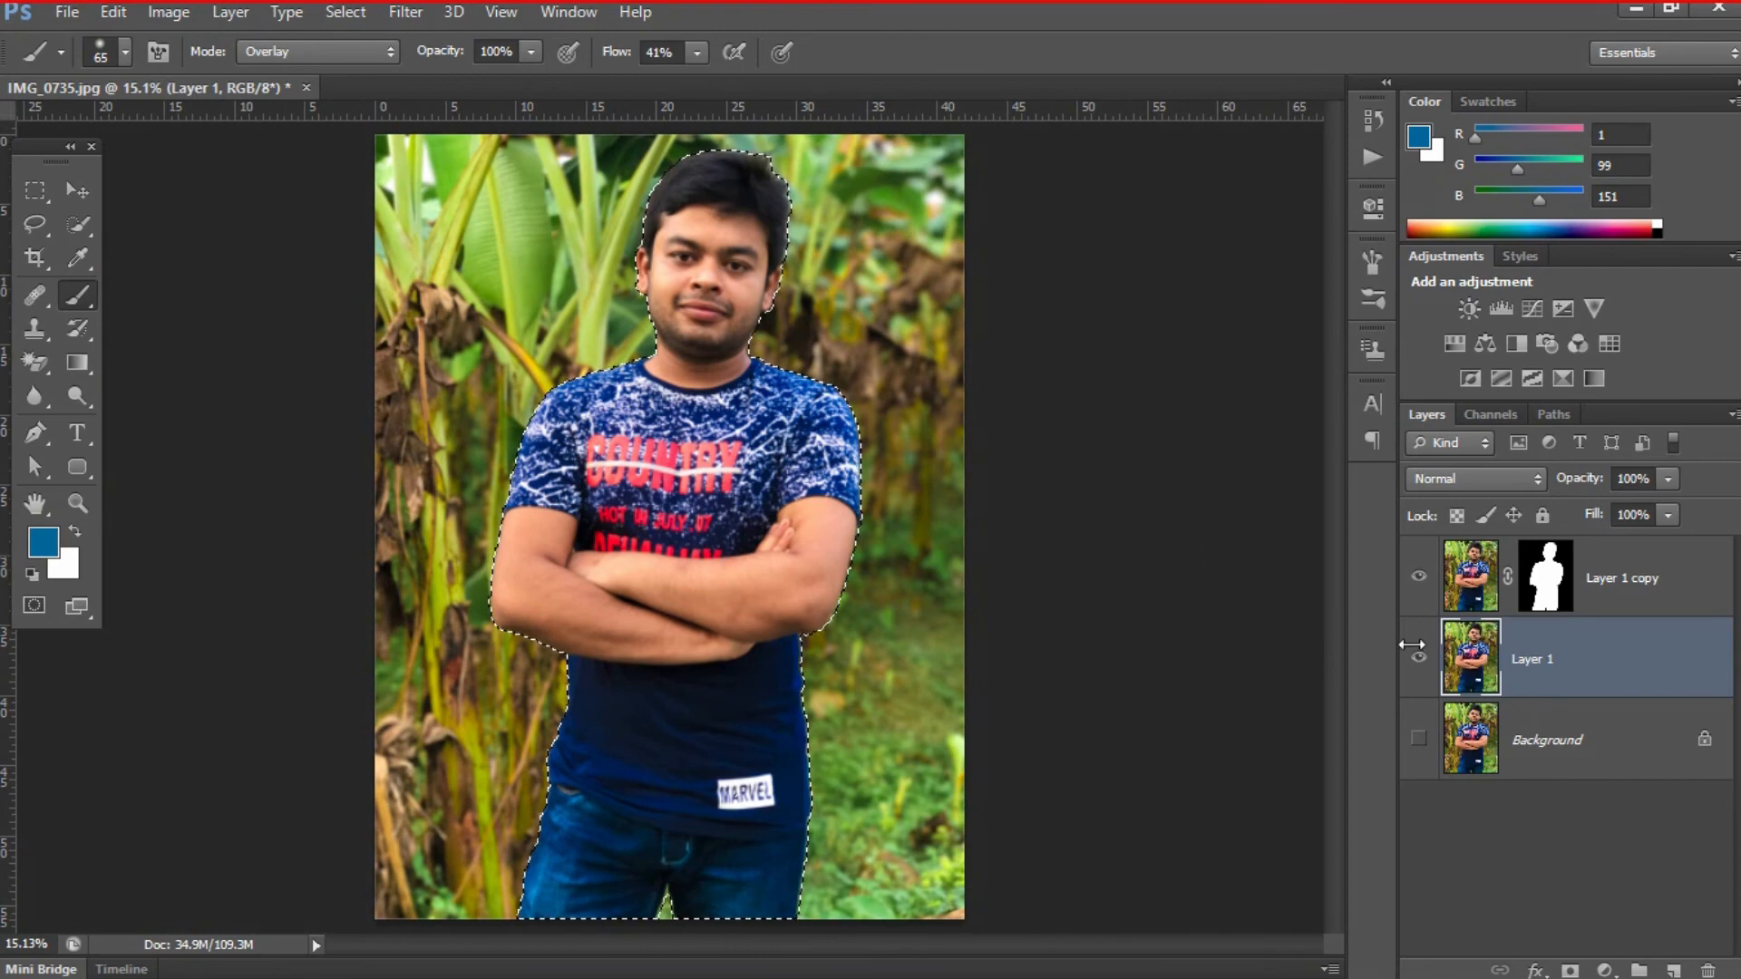
- Fill the selected man's area on Layer 1 with Content-Aware contents
{"action": "left_click", "coordinate": [116, 13]}
{"action": "left_click", "coordinate": [162, 380]}
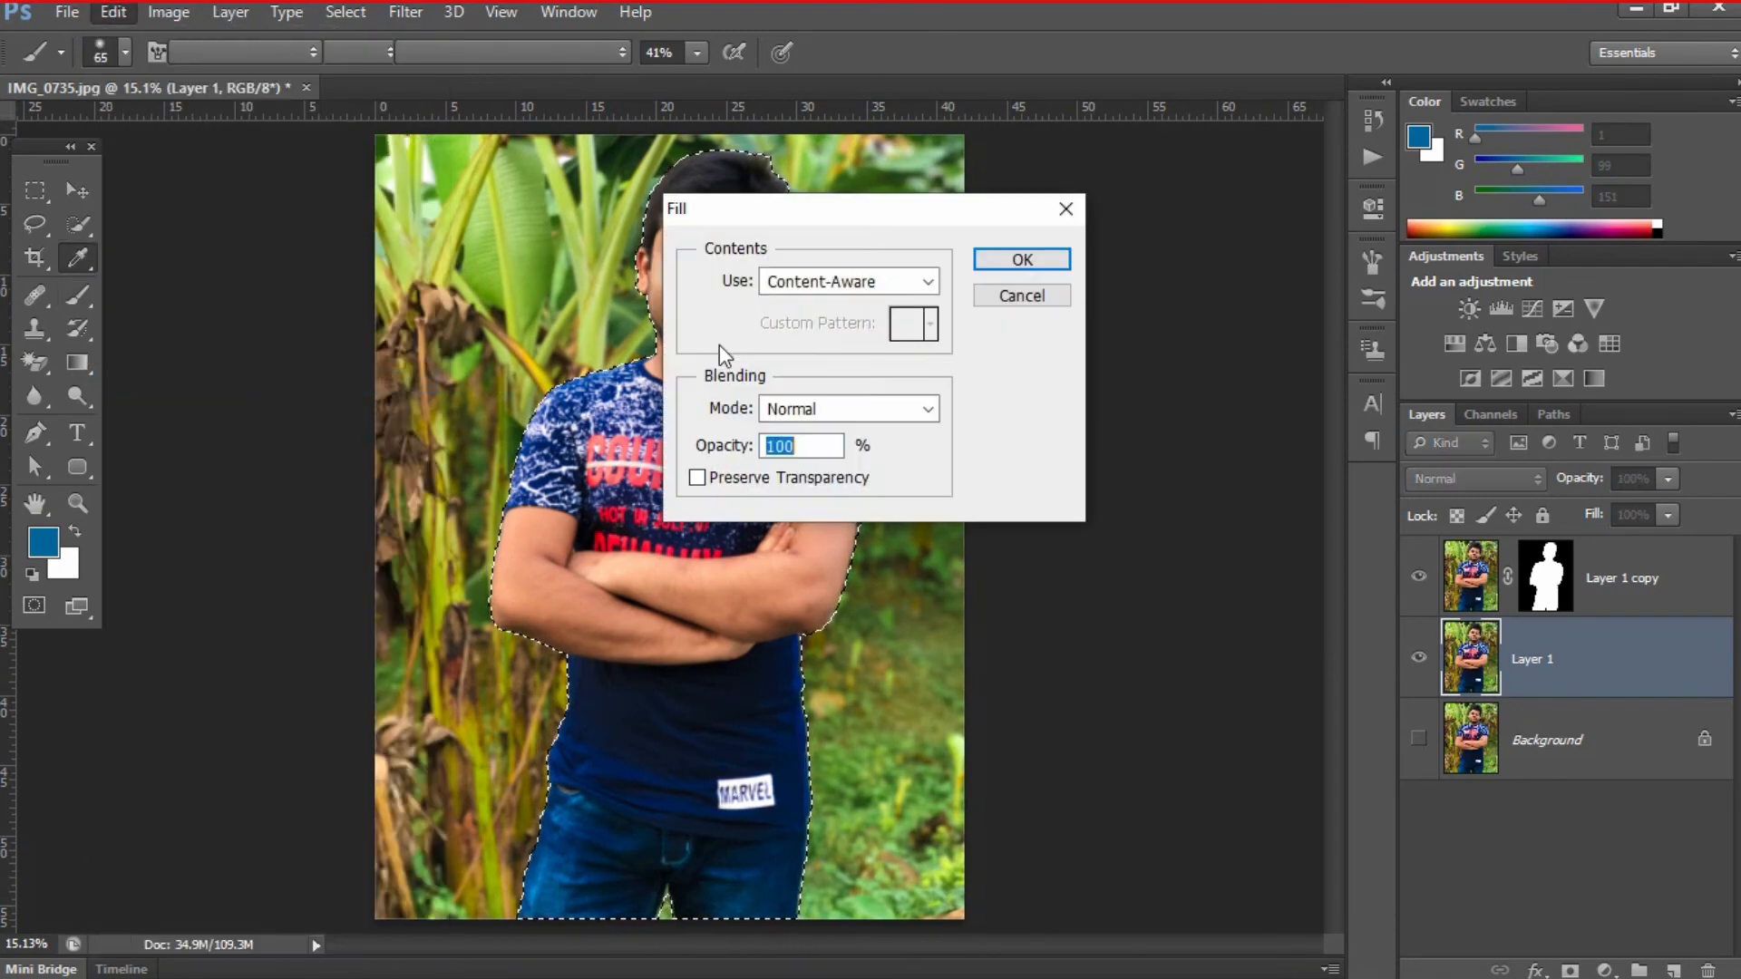
{"action": "left_click", "coordinate": [787, 281]}
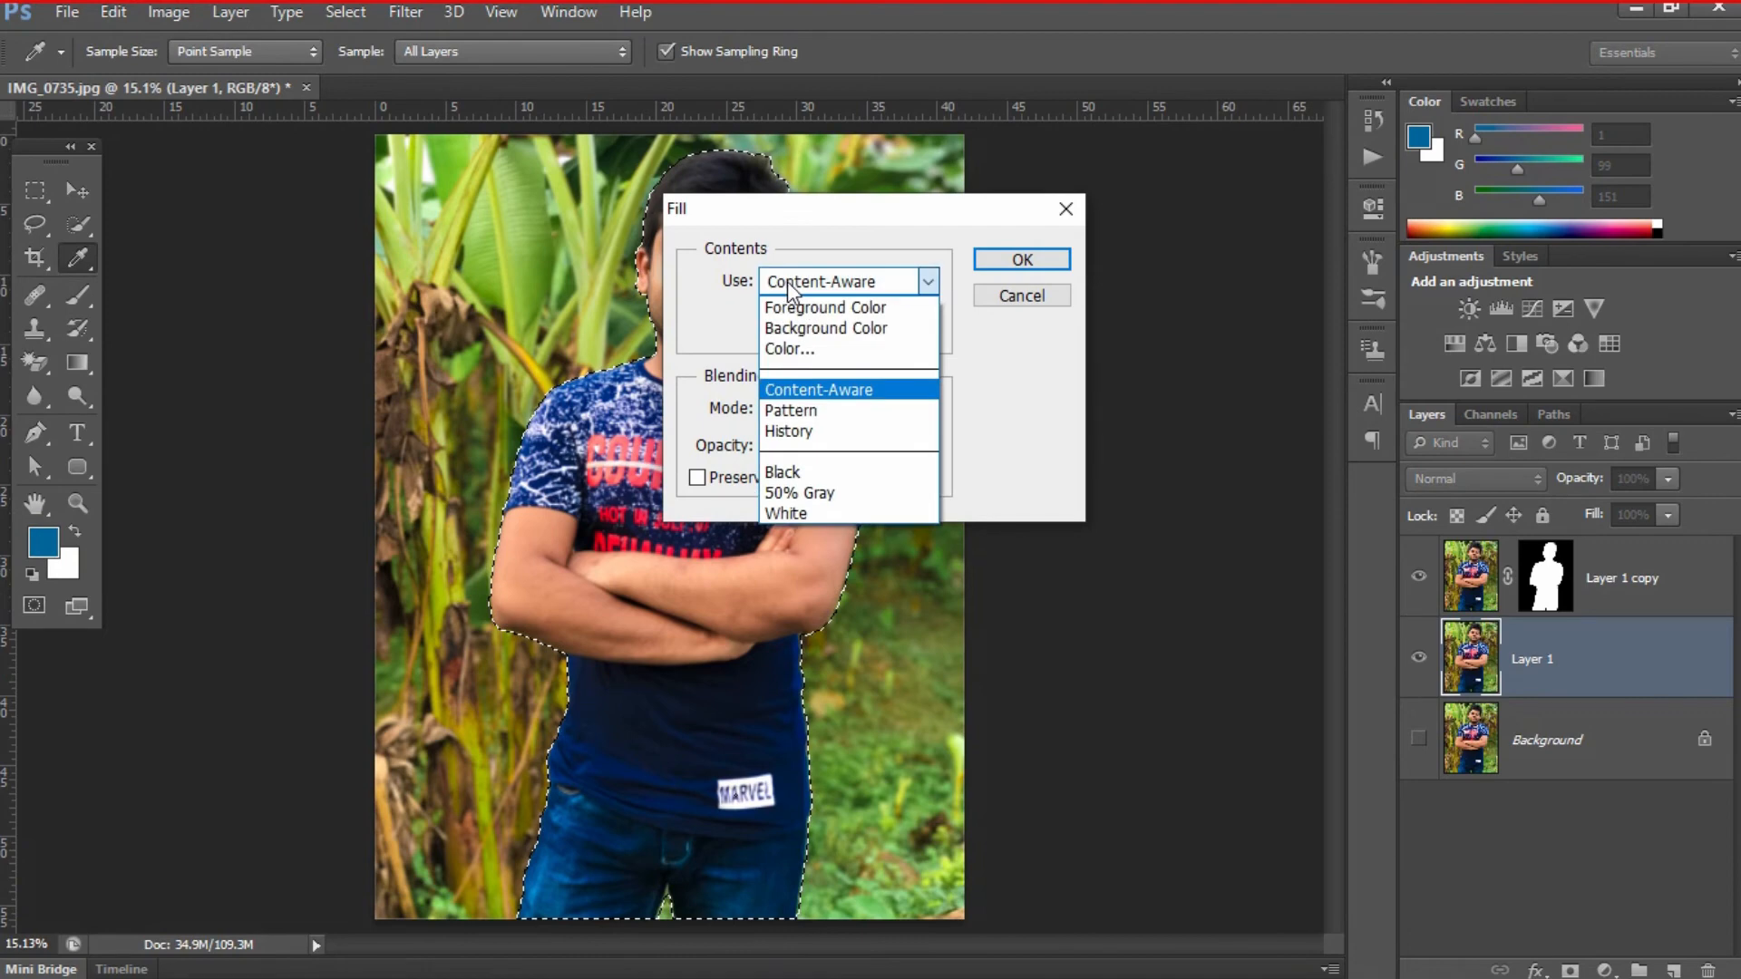
{"action": "left_click", "coordinate": [803, 390]}
{"action": "left_click", "coordinate": [1001, 259]}
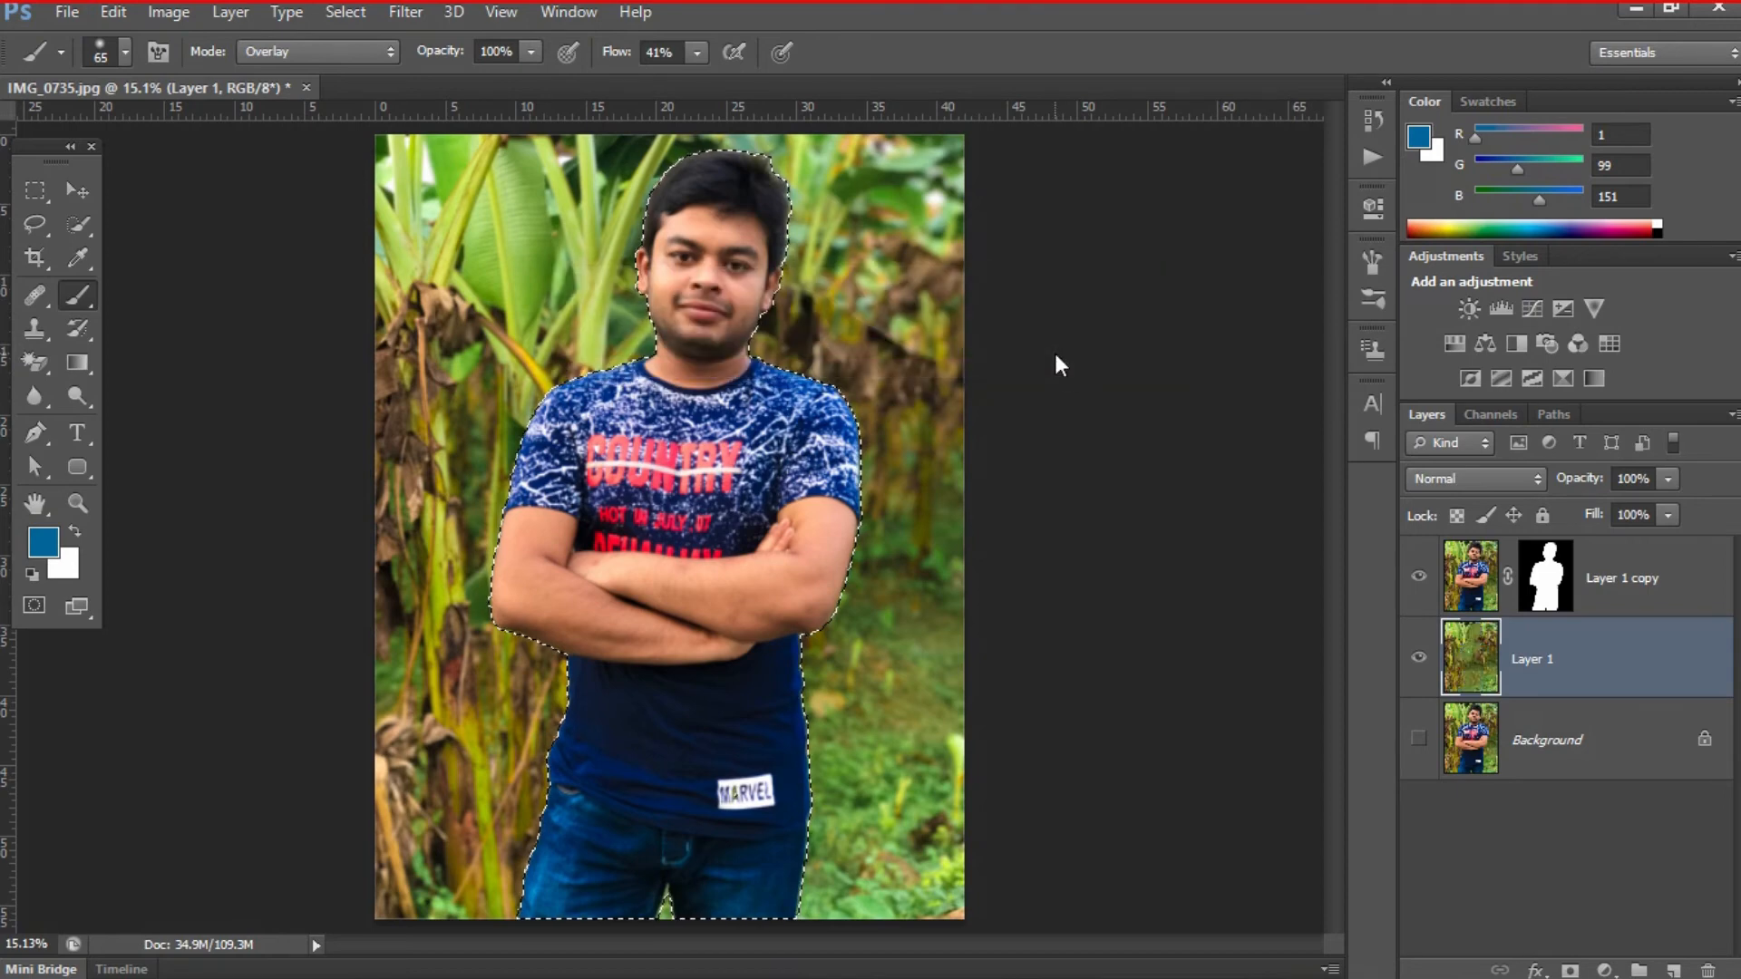
- Clear the selection and briefly hide Layer 1 copy to check the filled plant background
{"action": "left_click", "coordinate": [1420, 578]}
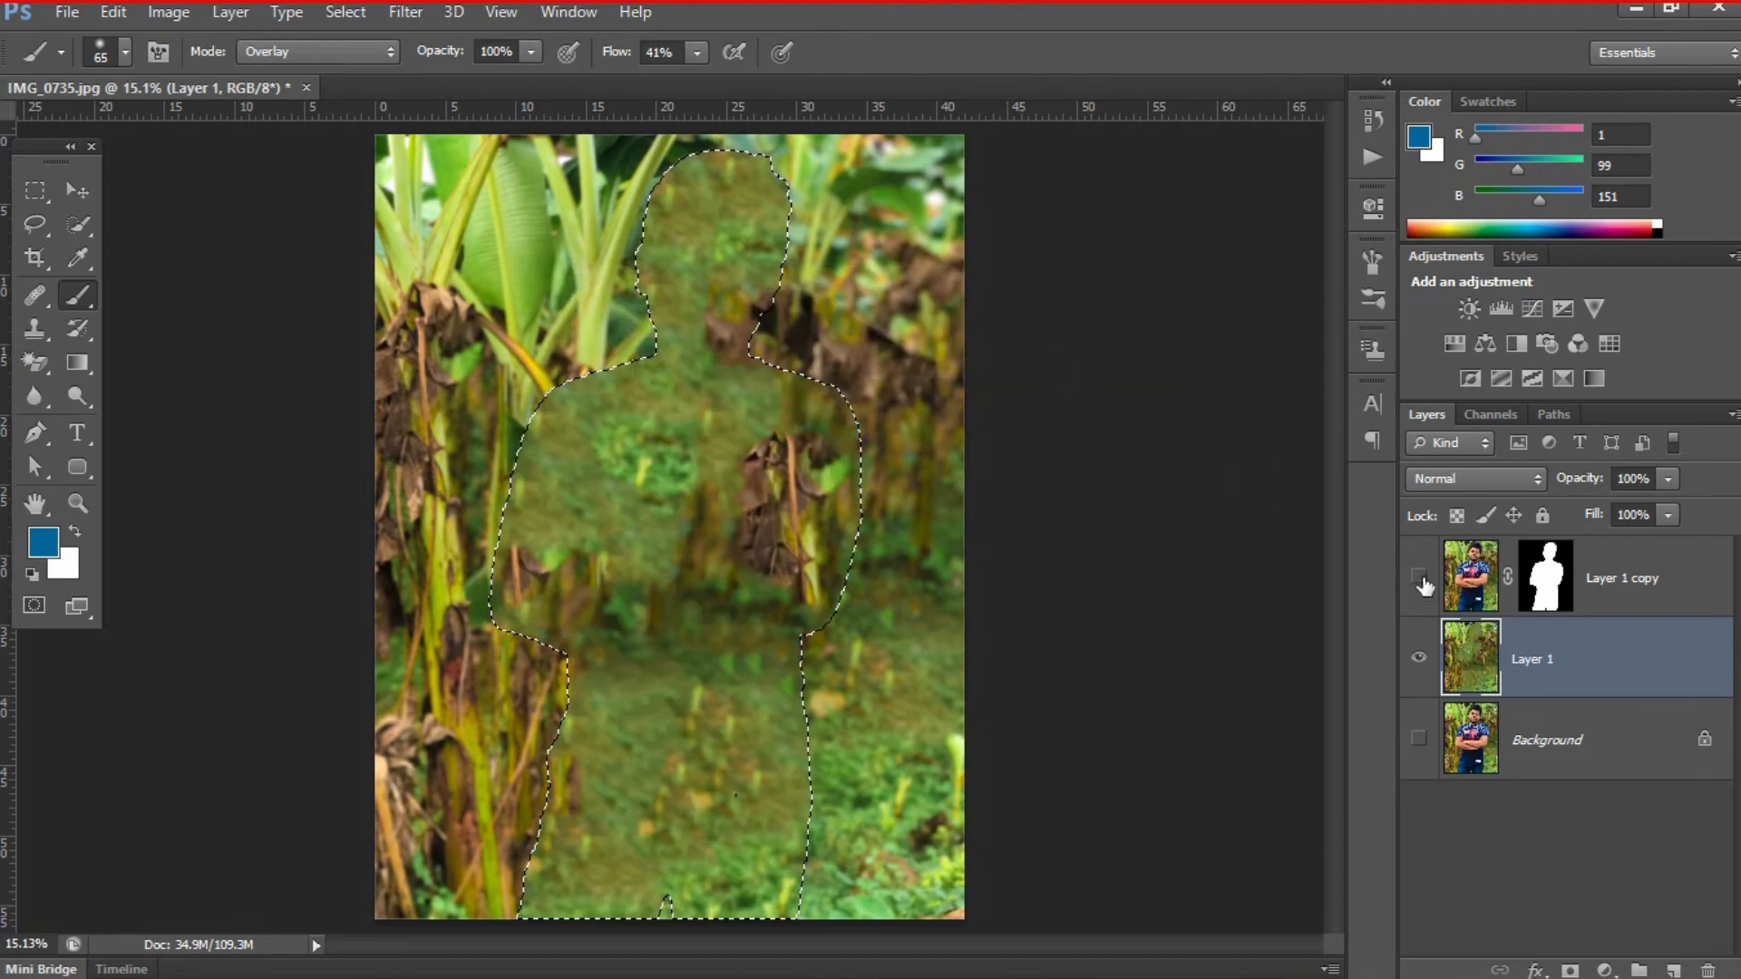
{"action": "key", "text": "ctrl+d"}
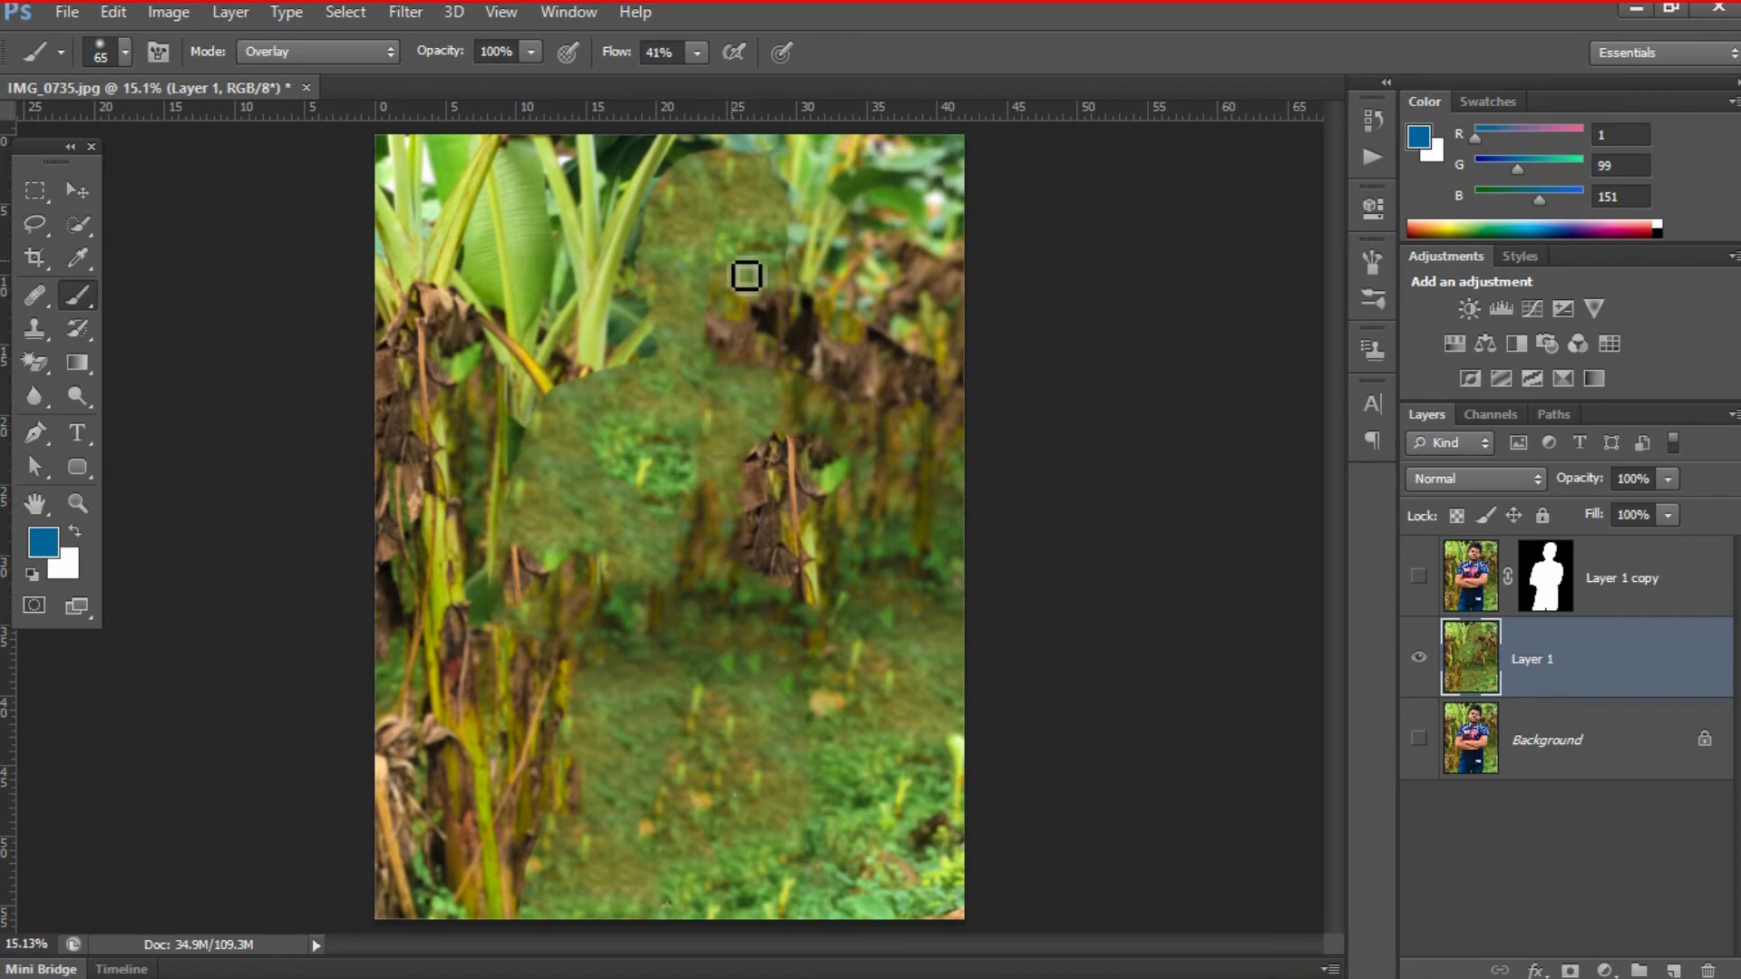
{"action": "left_click", "coordinate": [1420, 577]}
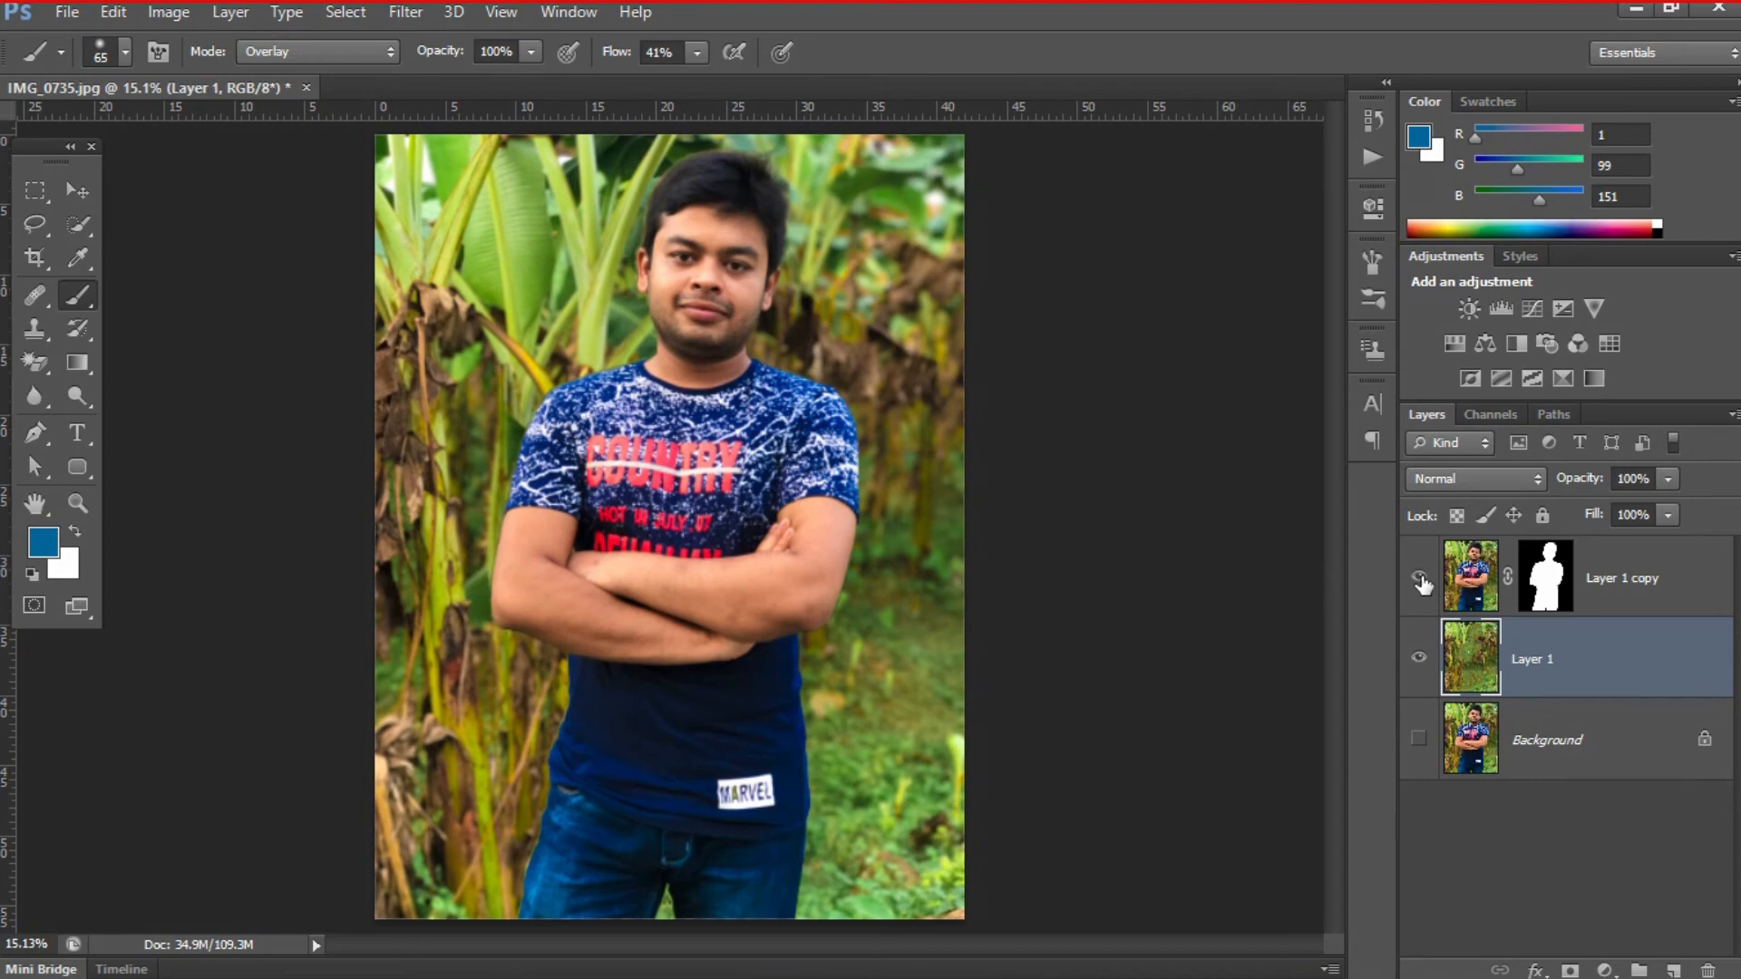
- Duplicate the filled Layer 1, keeping the cutout on Layer 1 copy visible above it
{"action": "left_click", "coordinate": [1420, 577]}
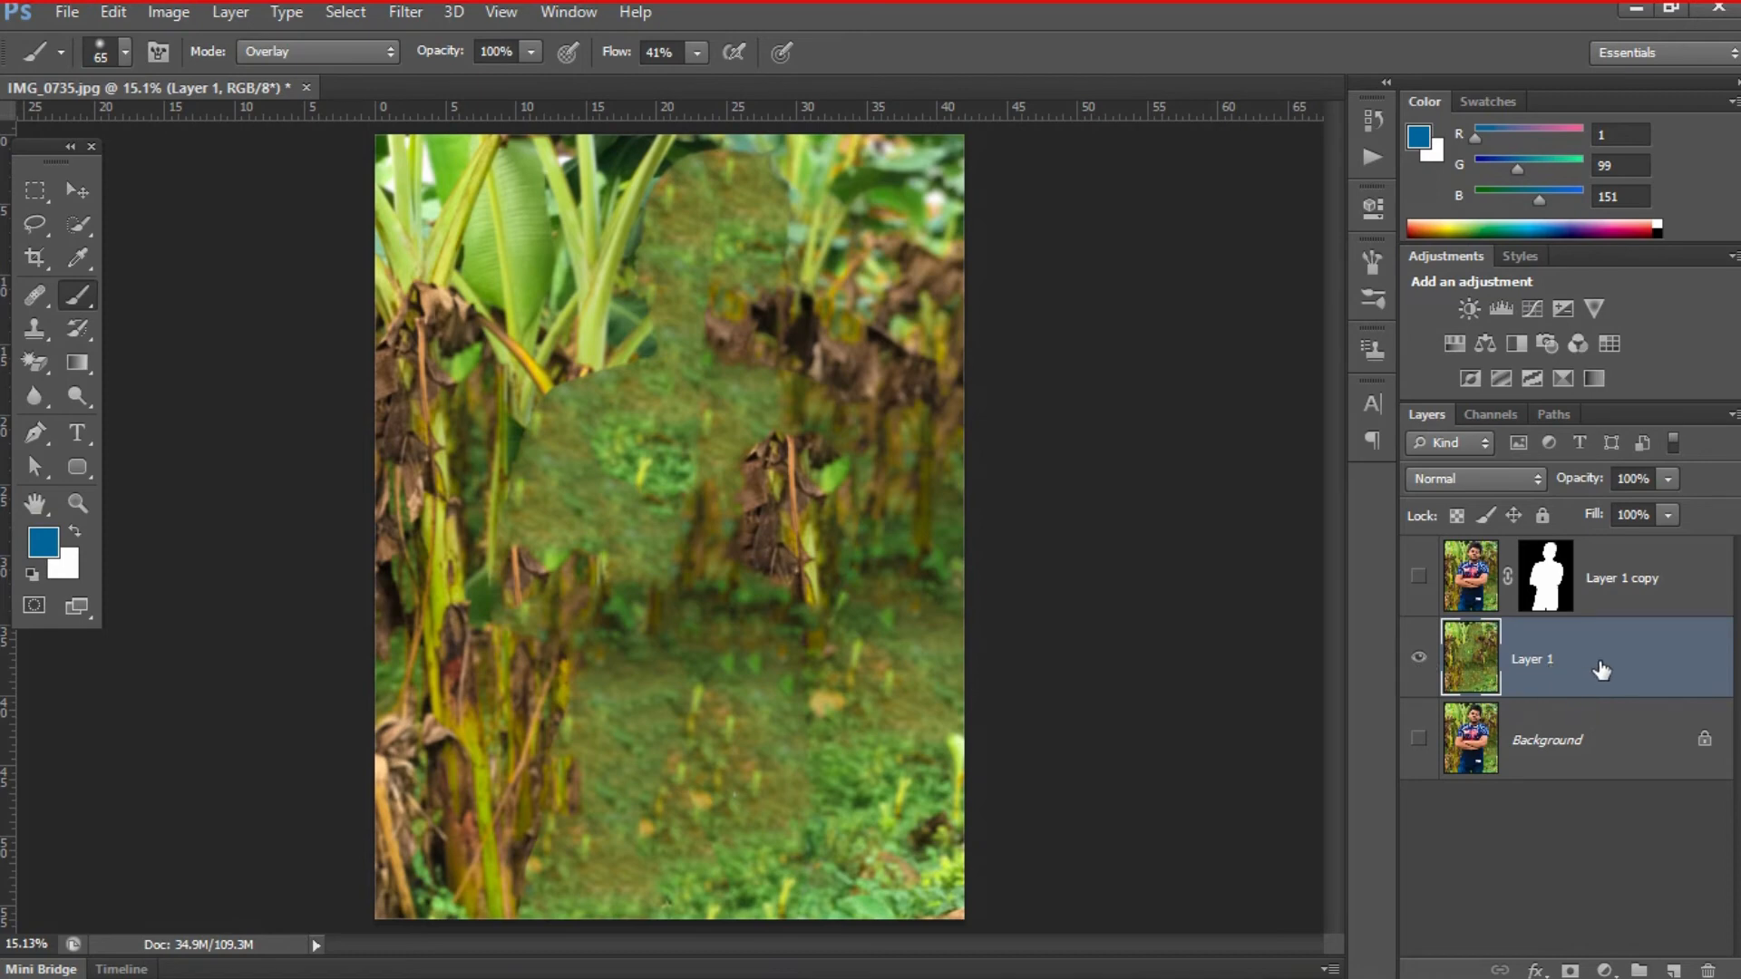
{"action": "key", "text": "ctrl+j"}
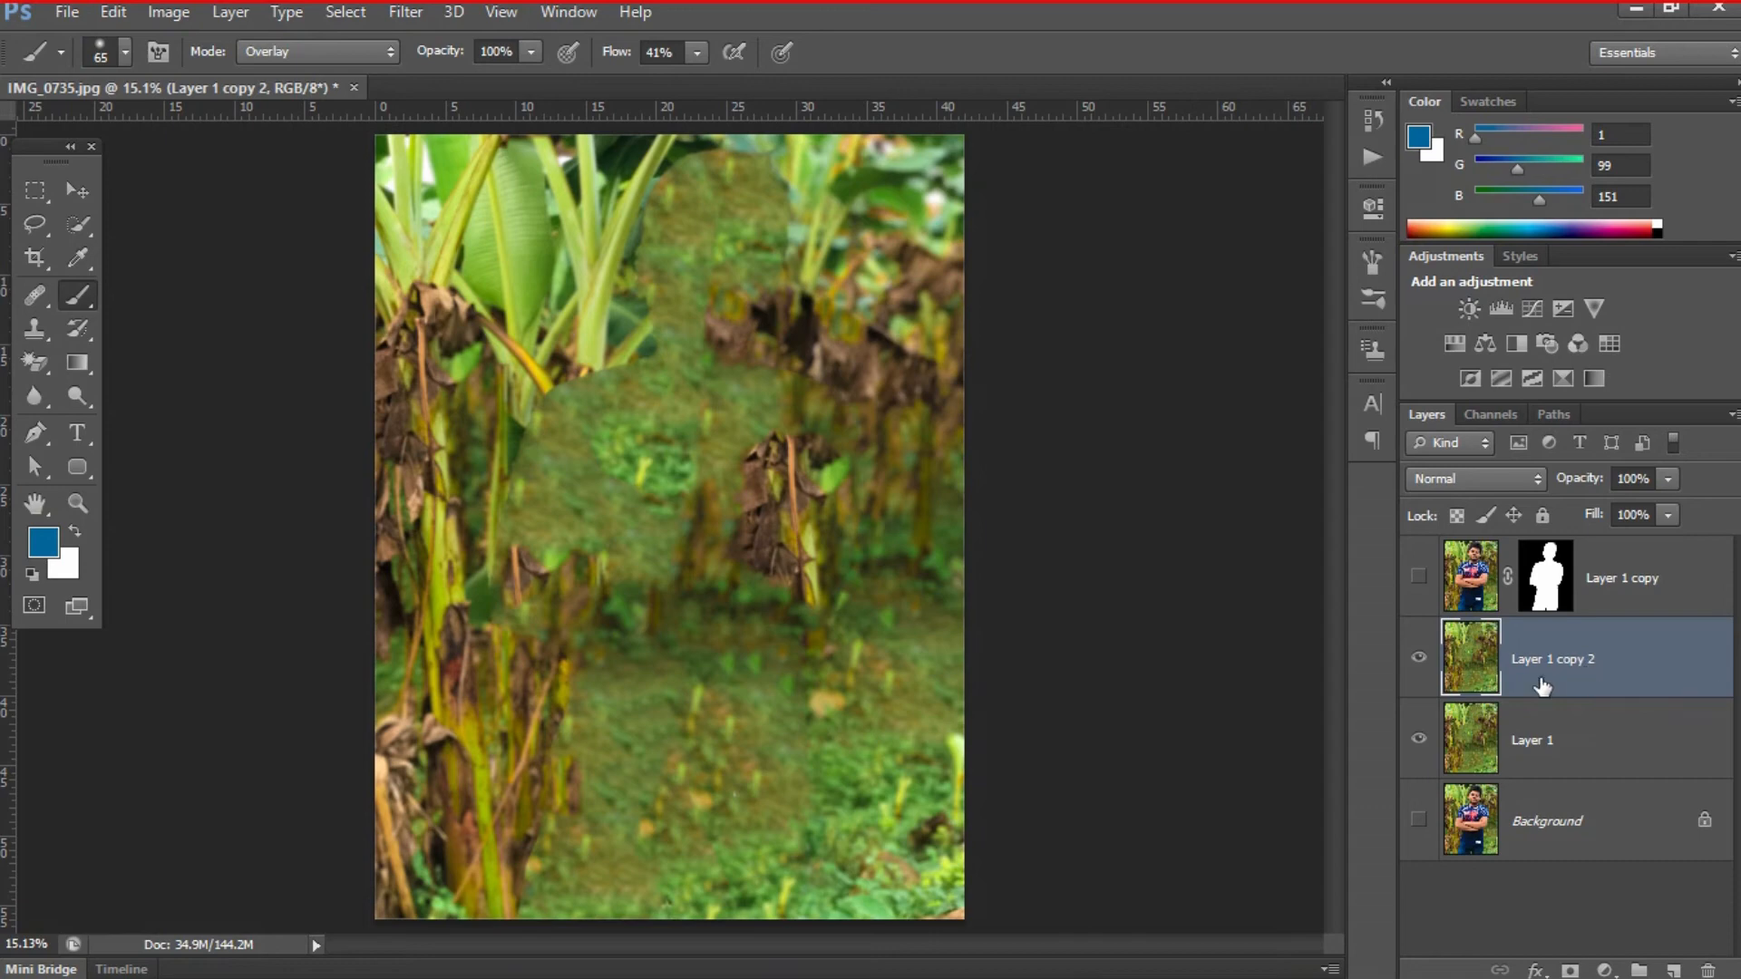
{"action": "left_click", "coordinate": [1423, 577]}
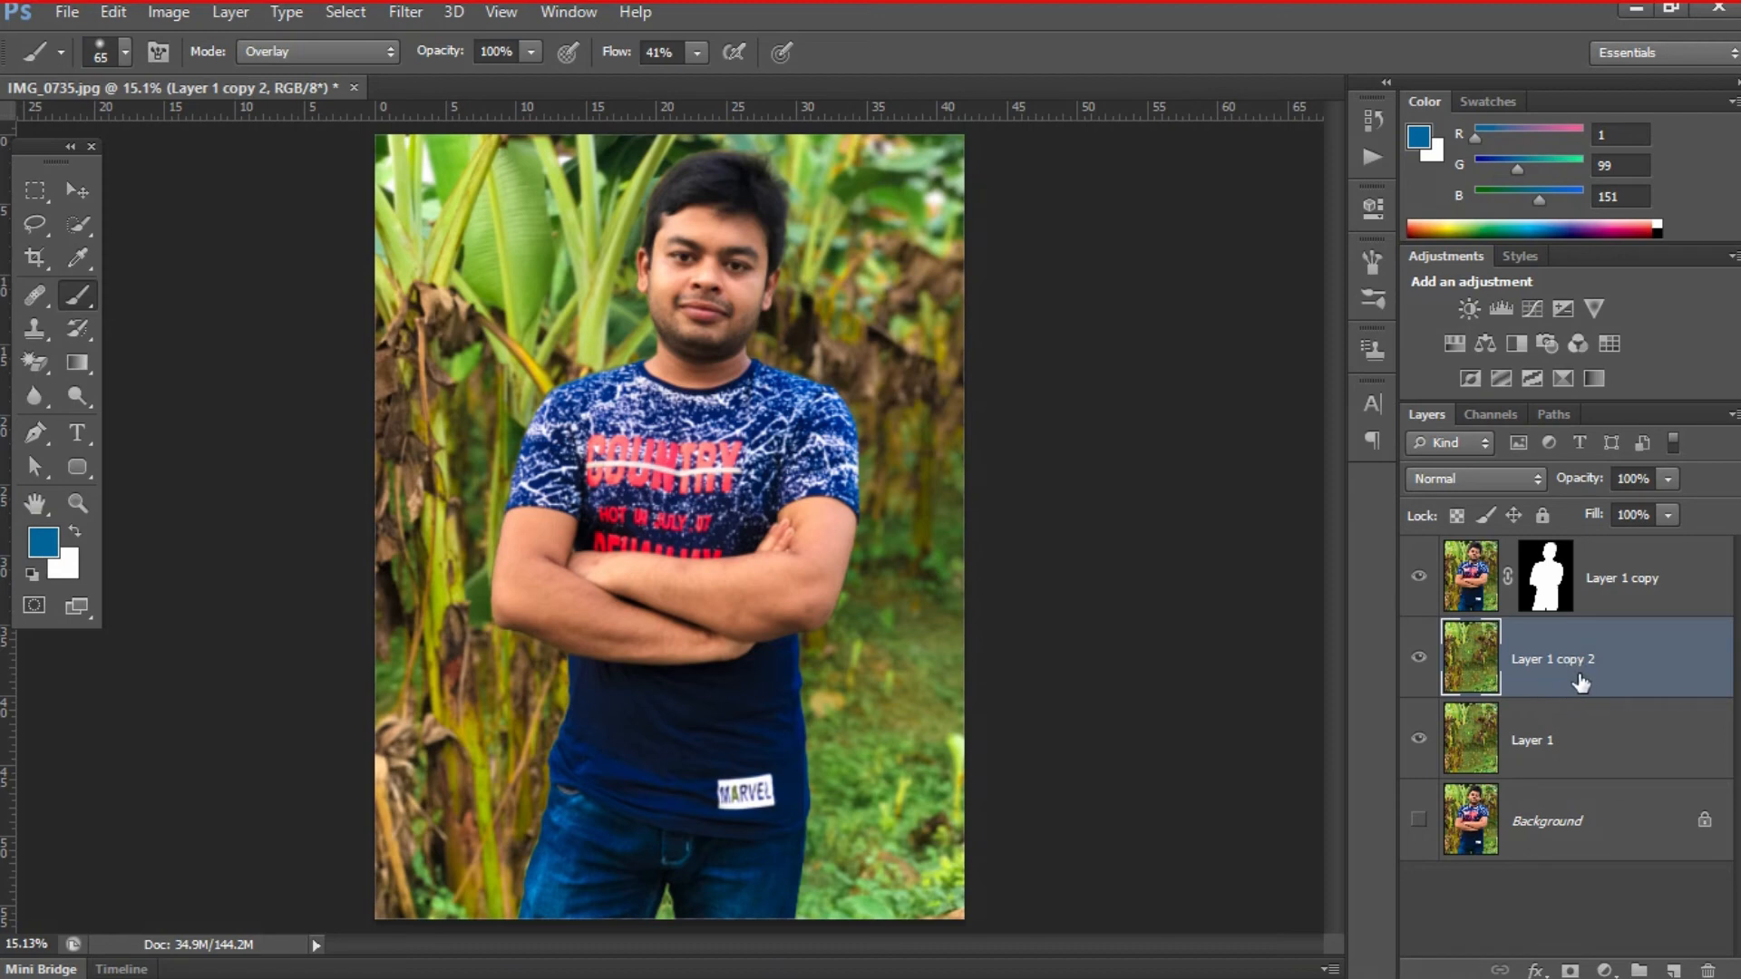
- Apply a Motion Blur with a 0° angle and 37-pixel distance to the duplicated background layer
{"action": "key", "text": "v"}
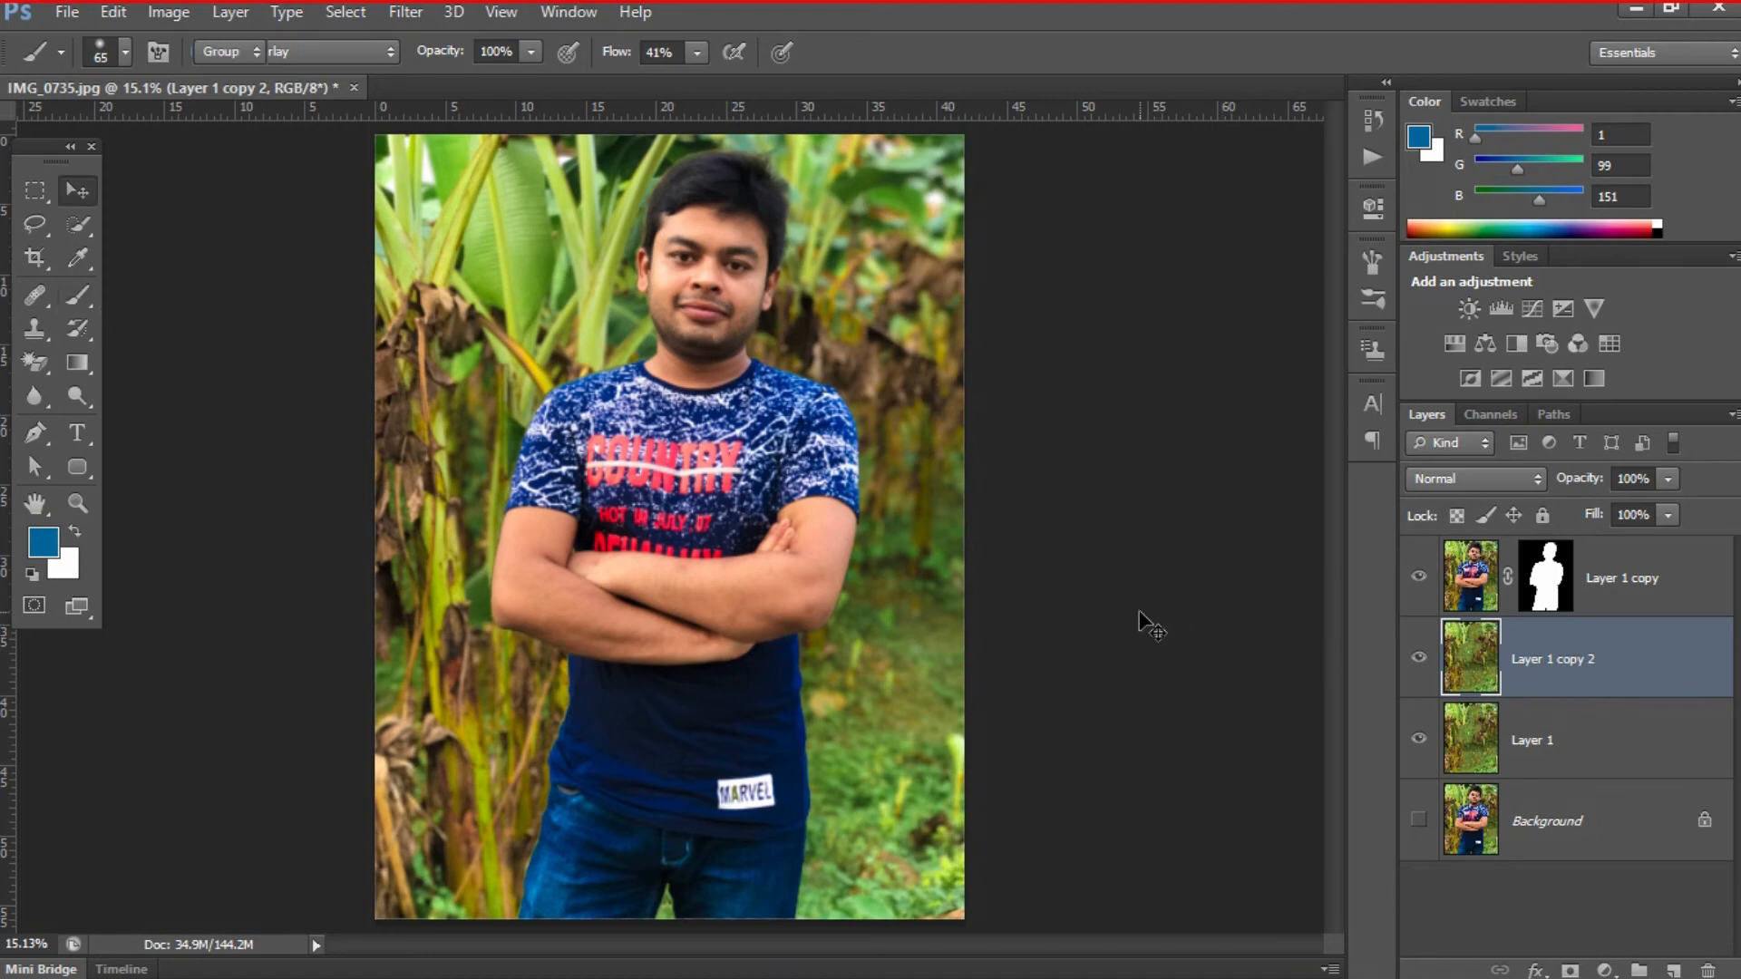
{"action": "left_click", "coordinate": [392, 13]}
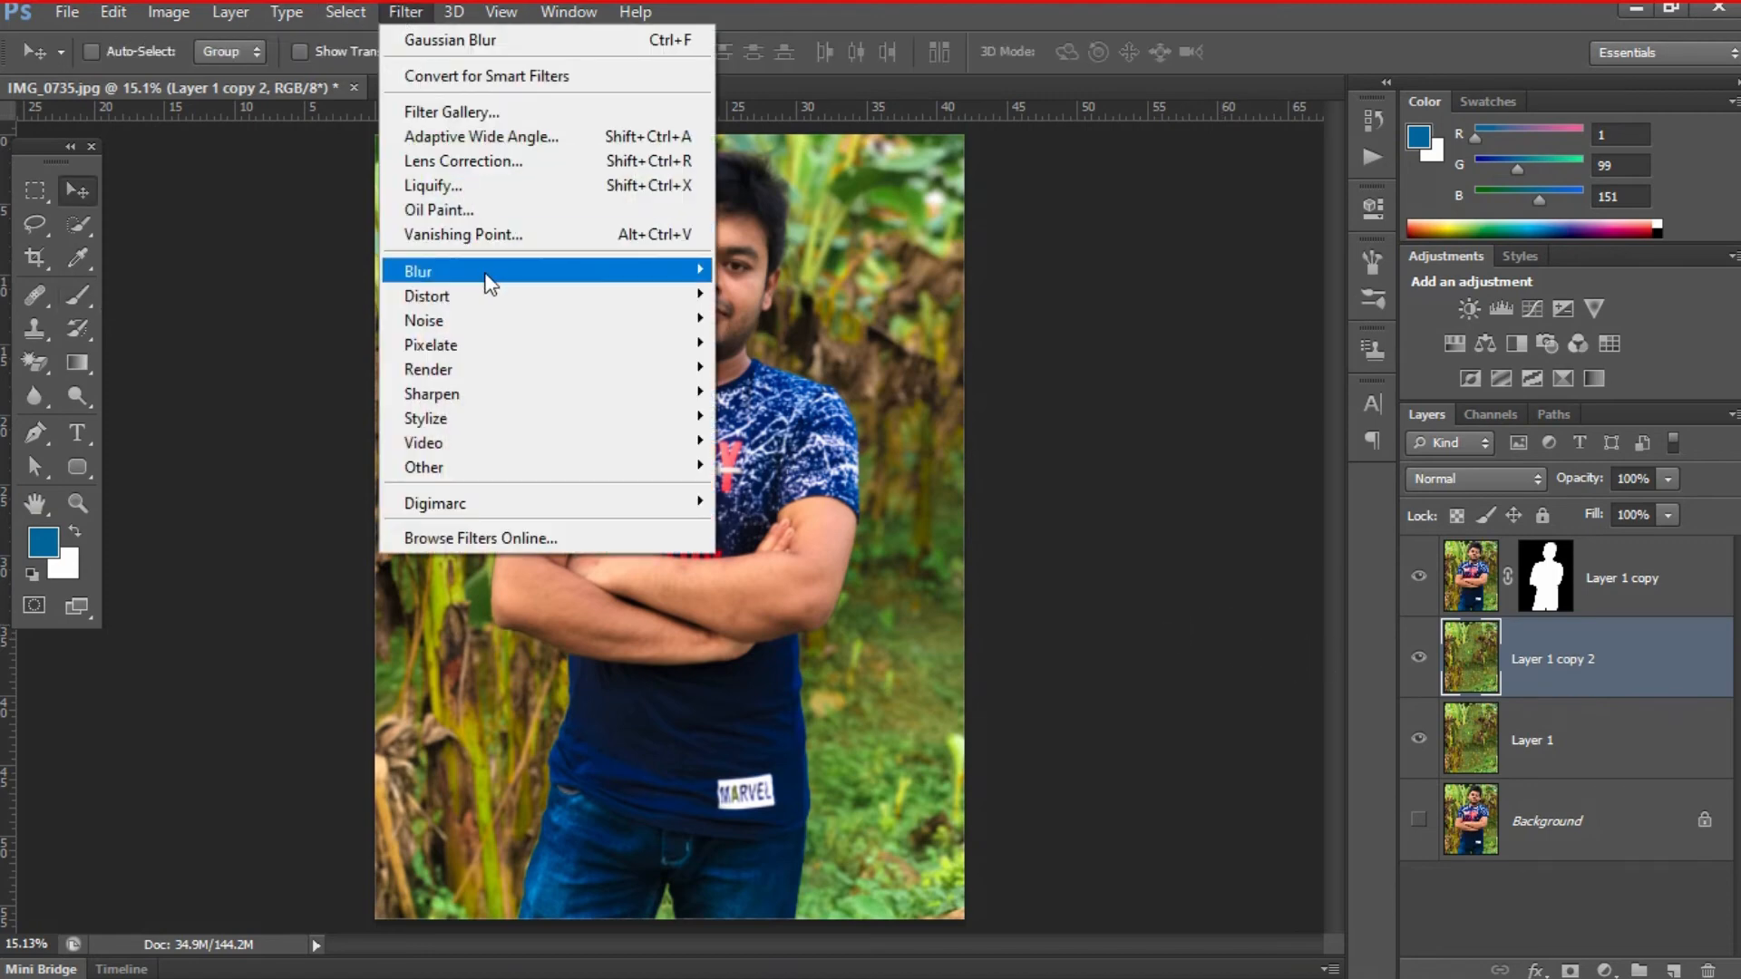
{"action": "mouse_move", "coordinate": [535, 274]}
{"action": "left_click", "coordinate": [821, 499]}
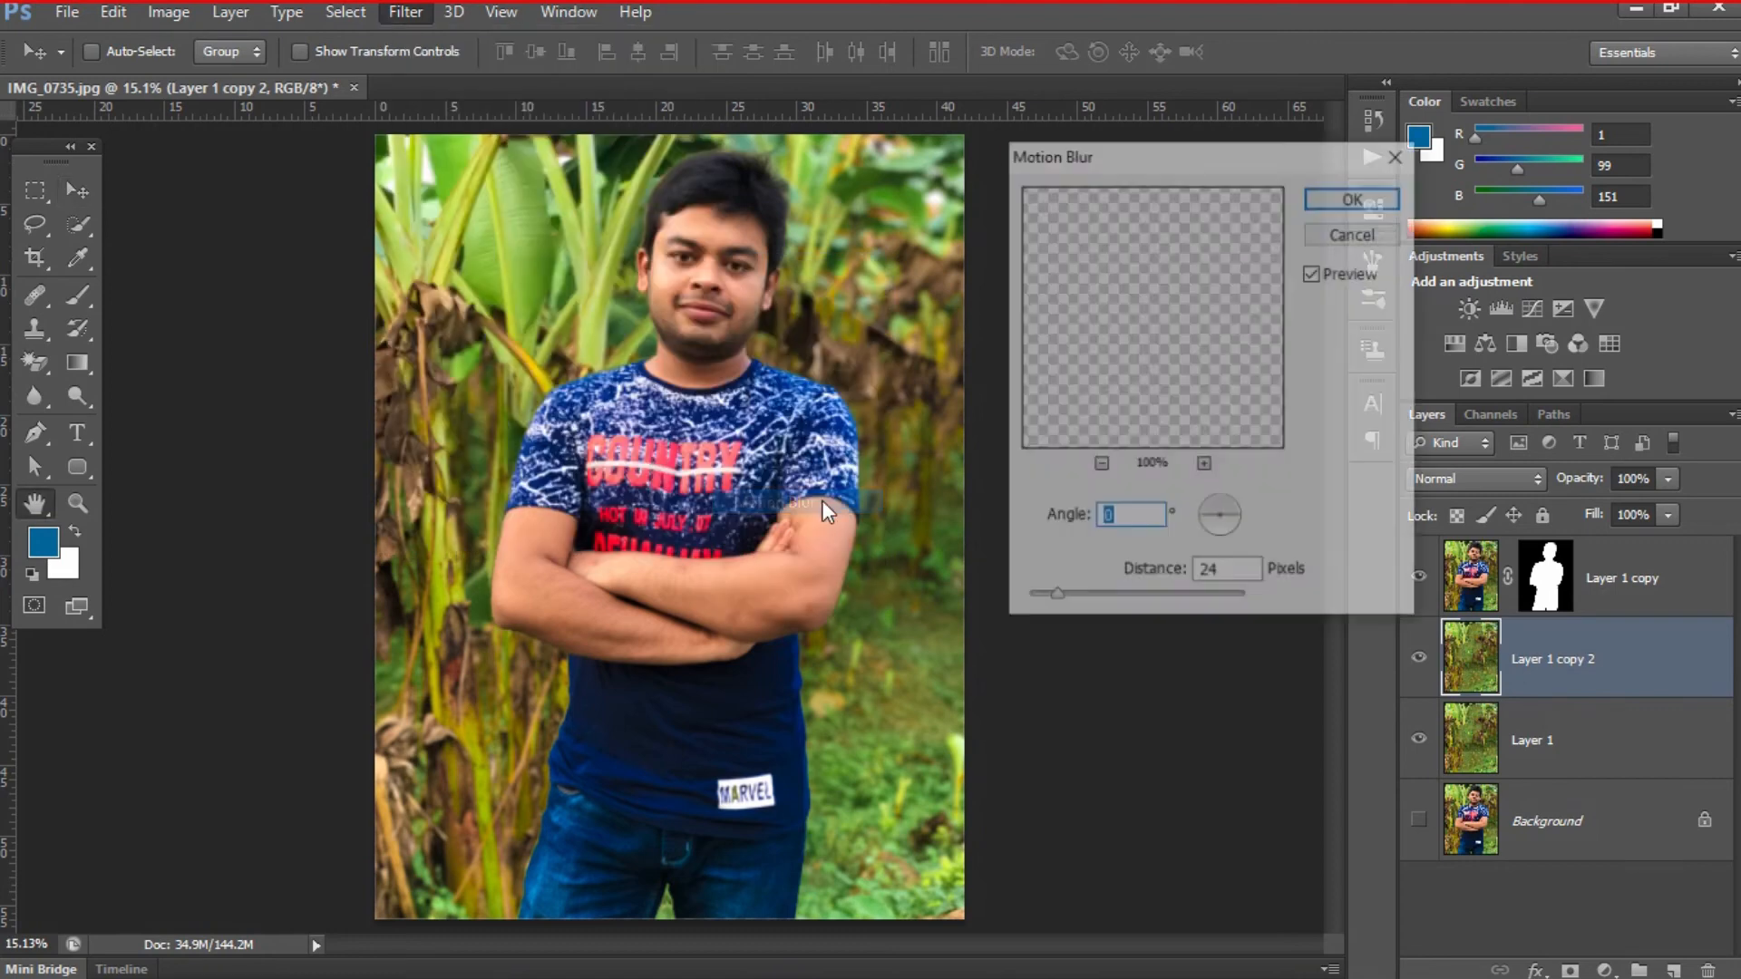
{"action": "left_click", "coordinate": [1072, 598]}
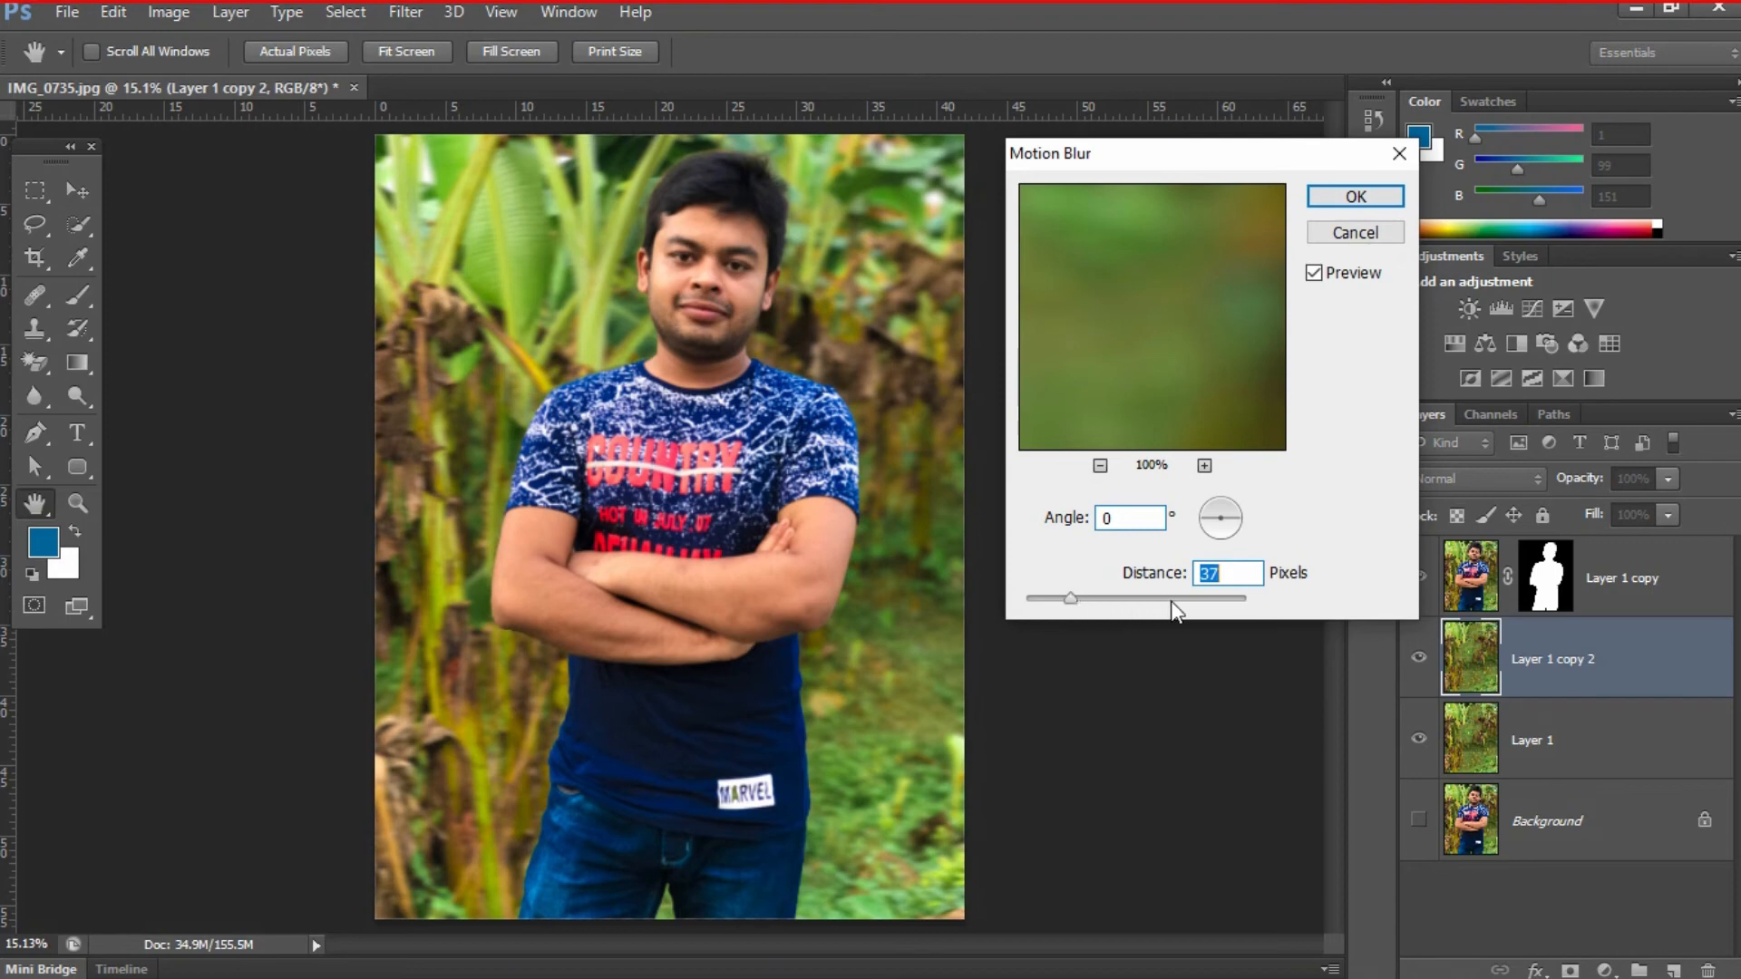
{"action": "left_click", "coordinate": [1342, 195]}
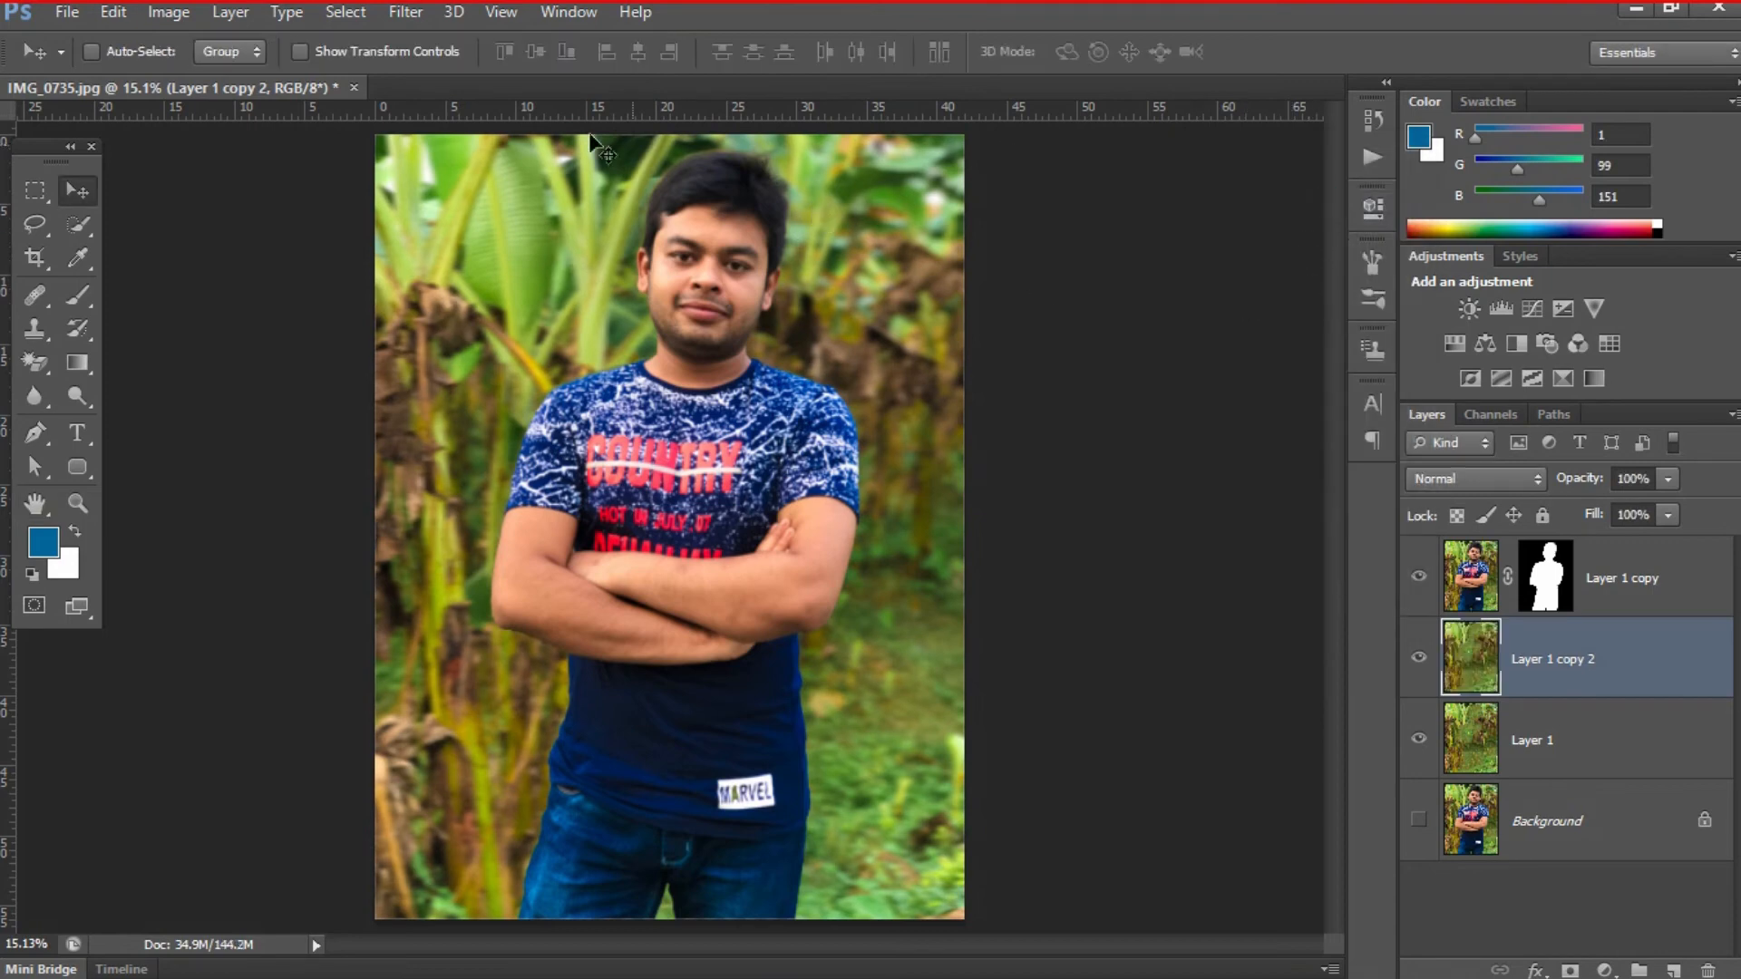
- Apply a Gaussian Blur with a 66.4-pixel radius to the duplicated background layer
{"action": "left_click", "coordinate": [389, 15]}
{"action": "mouse_move", "coordinate": [455, 281]}
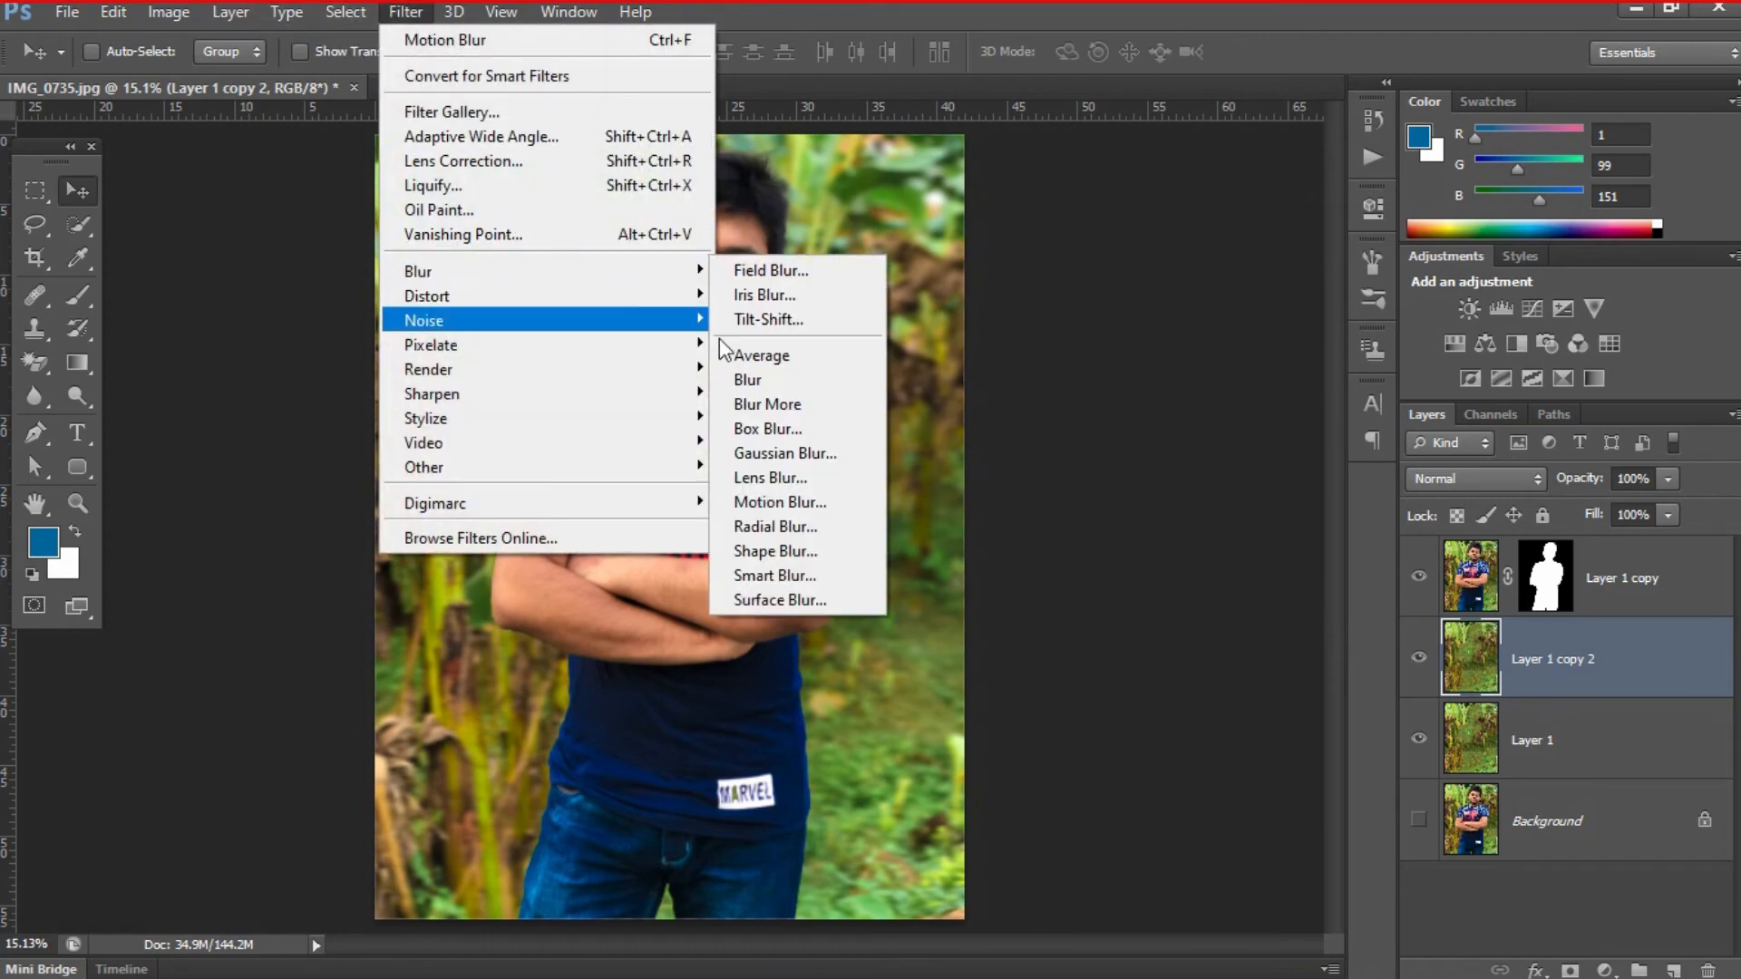
{"action": "left_click", "coordinate": [822, 453]}
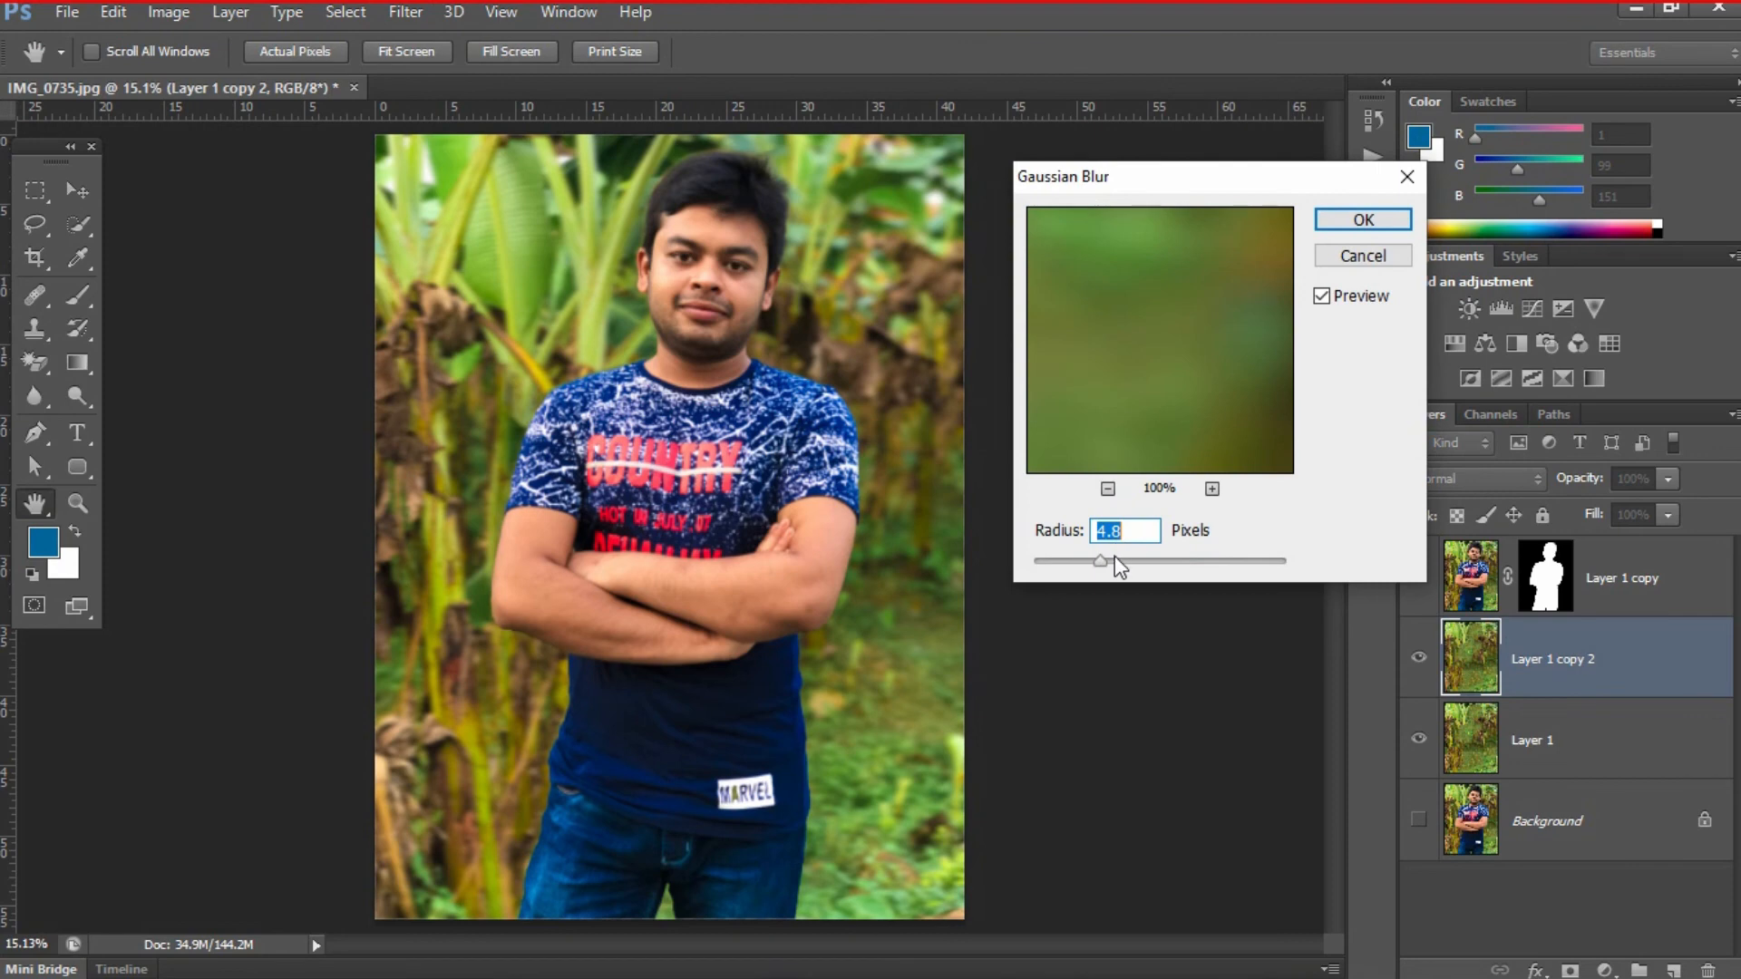
{"action": "left_click", "coordinate": [1107, 488]}
{"action": "left_click", "coordinate": [1108, 488]}
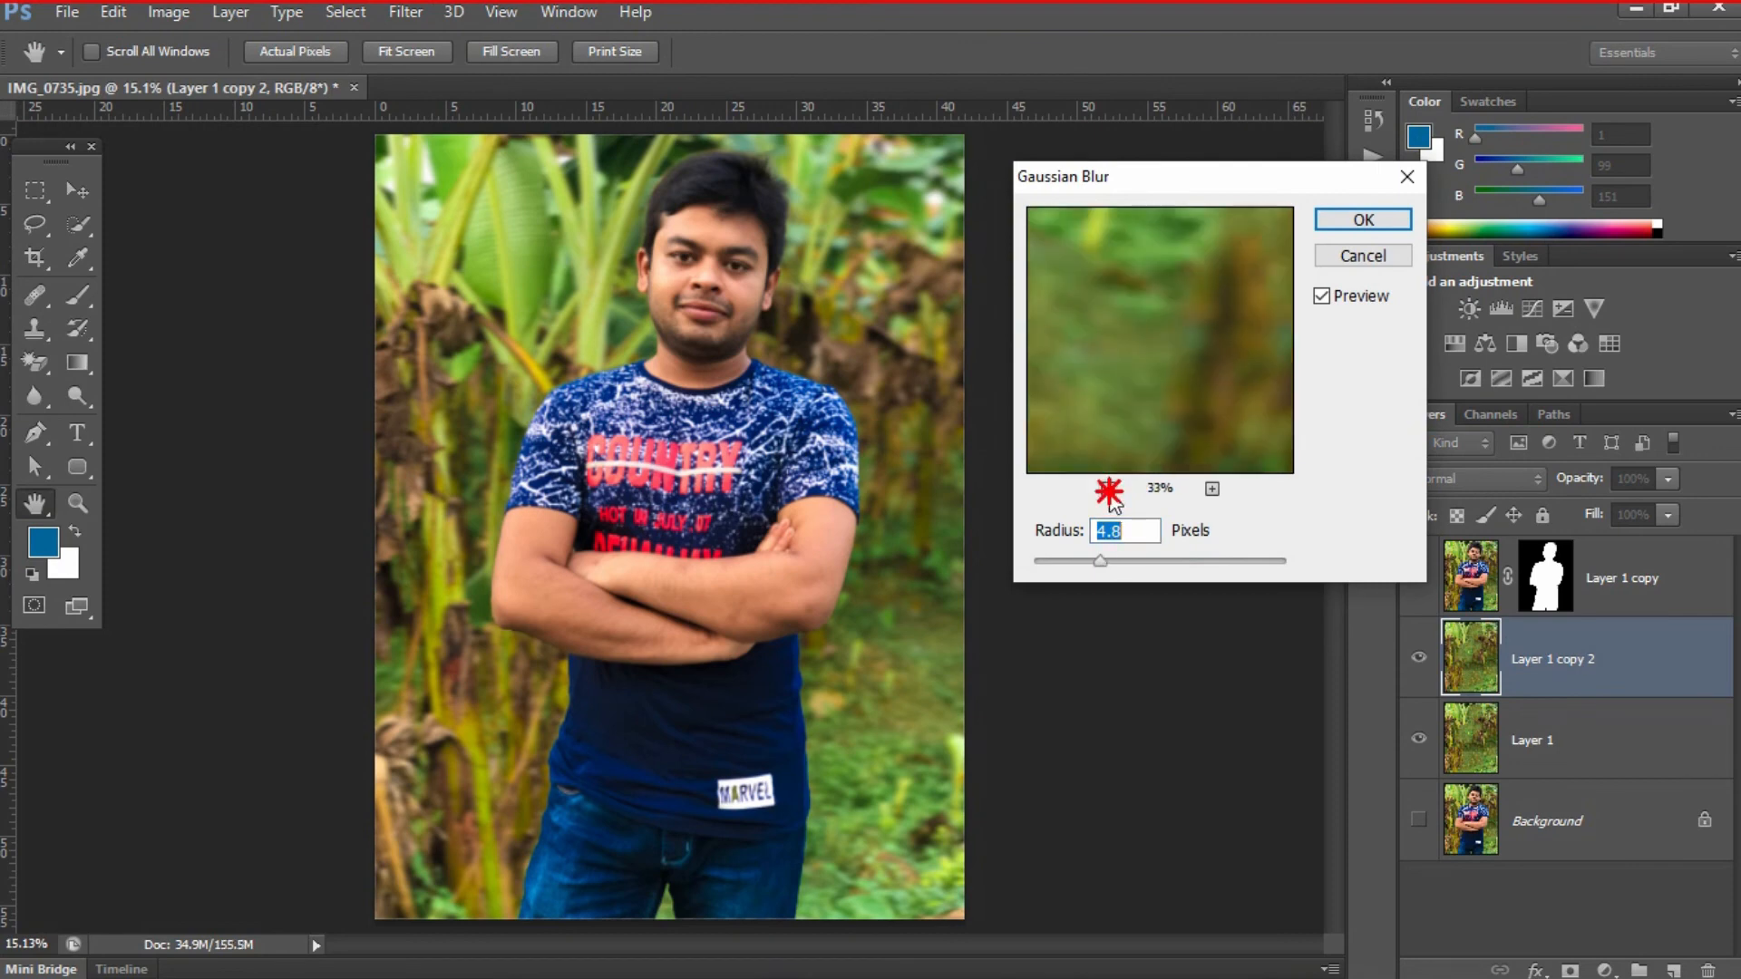
{"action": "left_click", "coordinate": [1108, 489]}
{"action": "left_click", "coordinate": [1108, 489]}
{"action": "left_click_drag", "start_coordinate": [1111, 561], "coordinate": [1179, 563]}
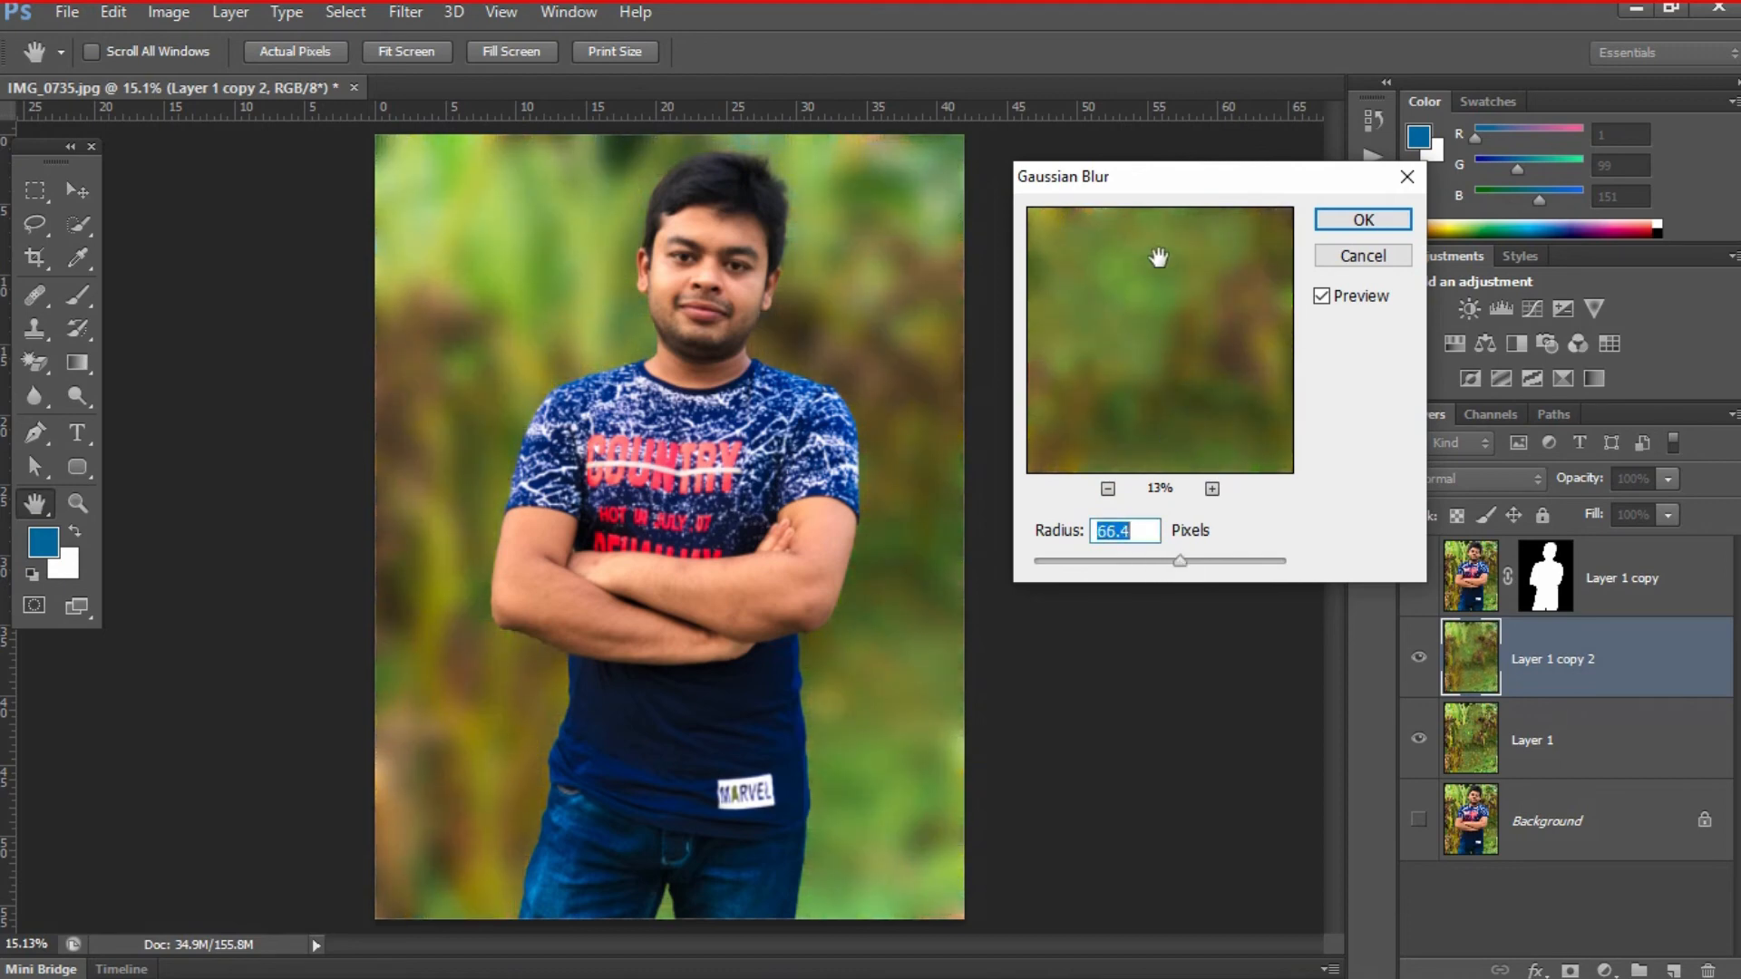
{"action": "left_click_drag", "start_coordinate": [1142, 179], "coordinate": [1219, 181]}
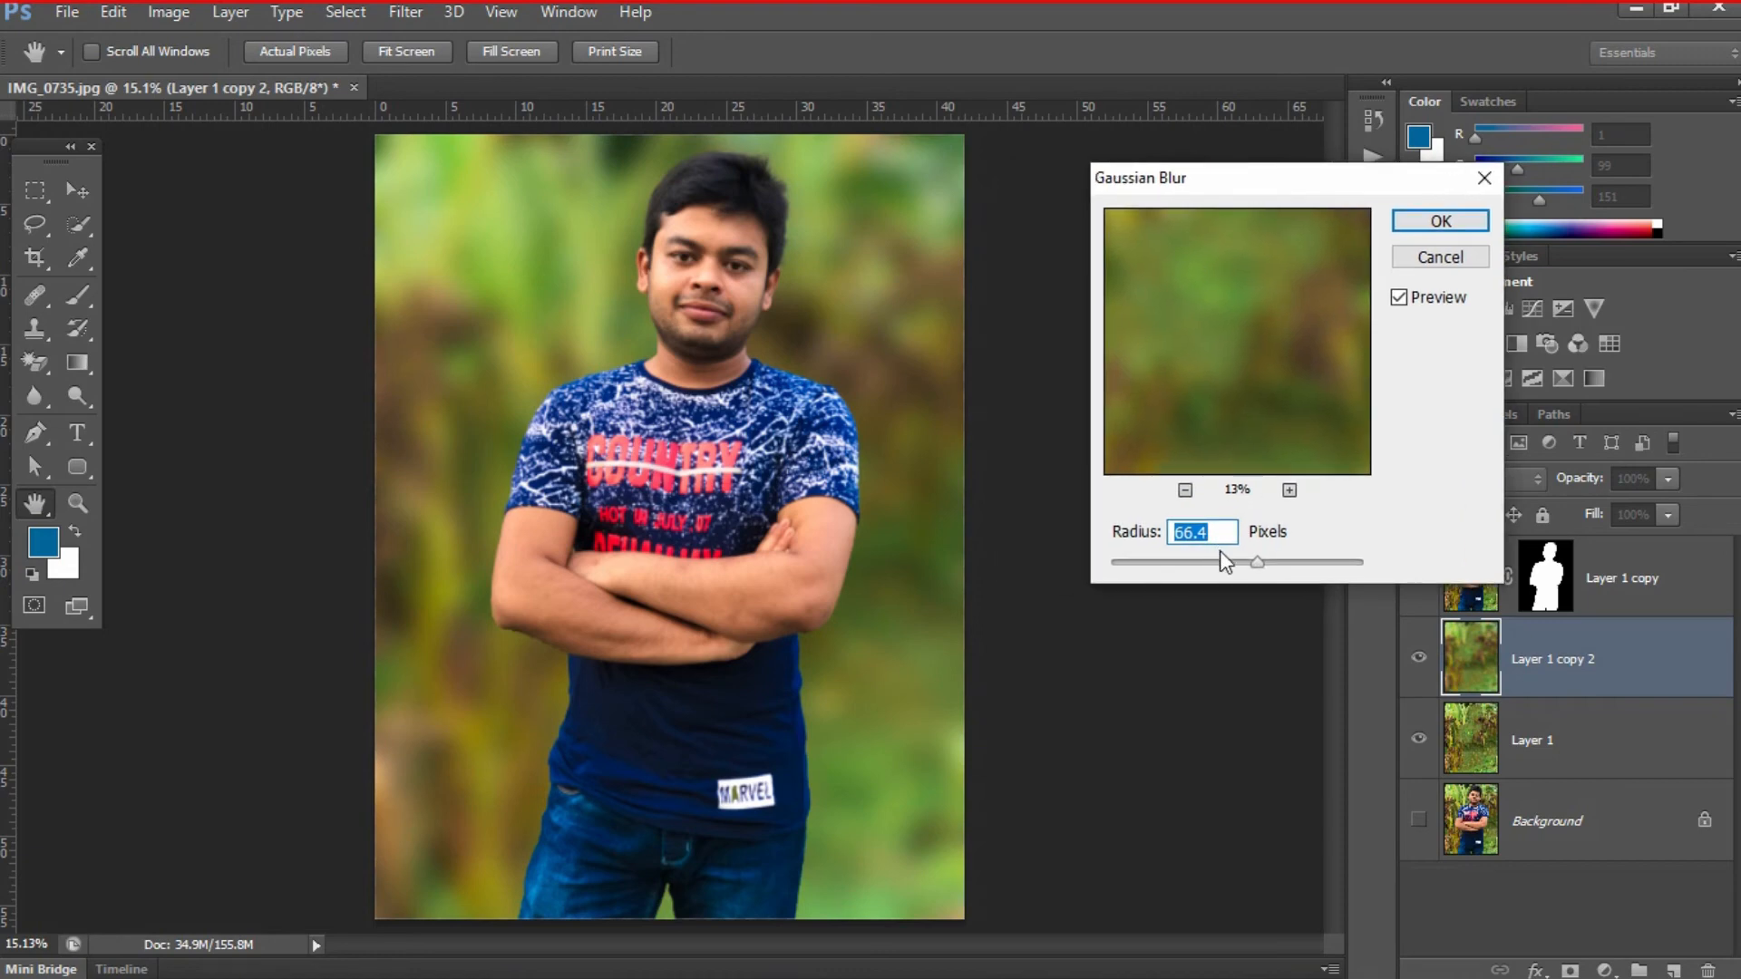
{"action": "left_click", "coordinate": [1428, 223]}
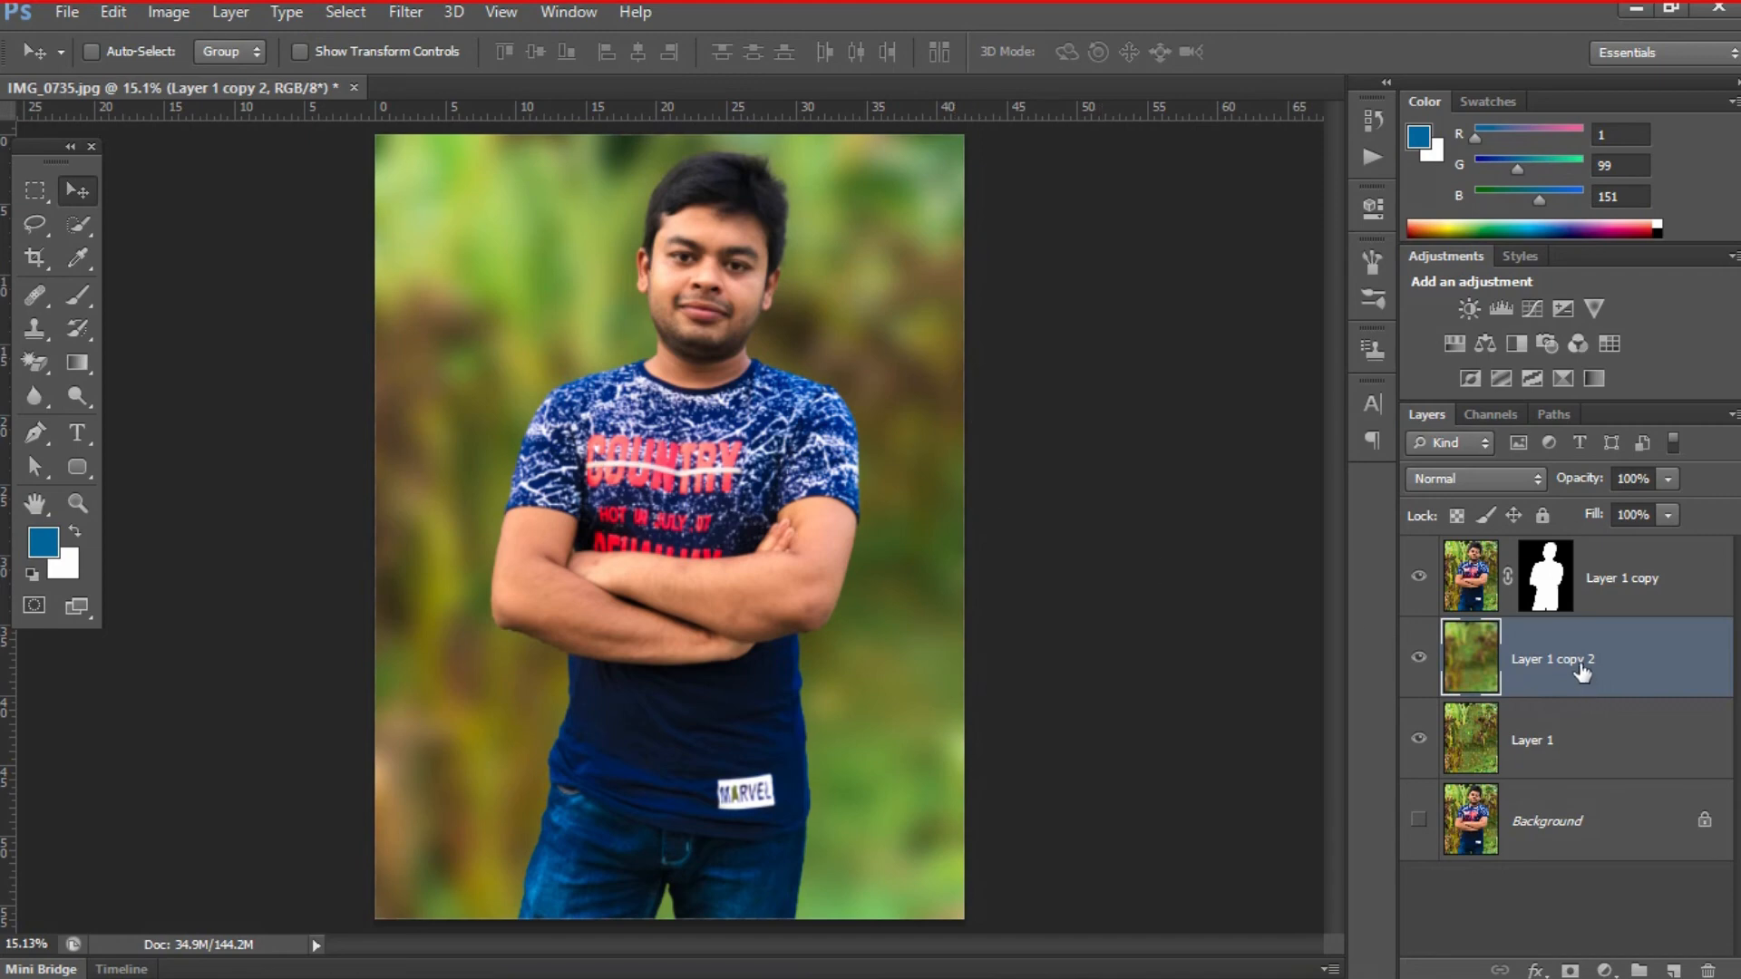
- Delete the blurred duplicate of the background layer and convert Layer 1 to a Smart Object
{"action": "key", "text": "Delete"}
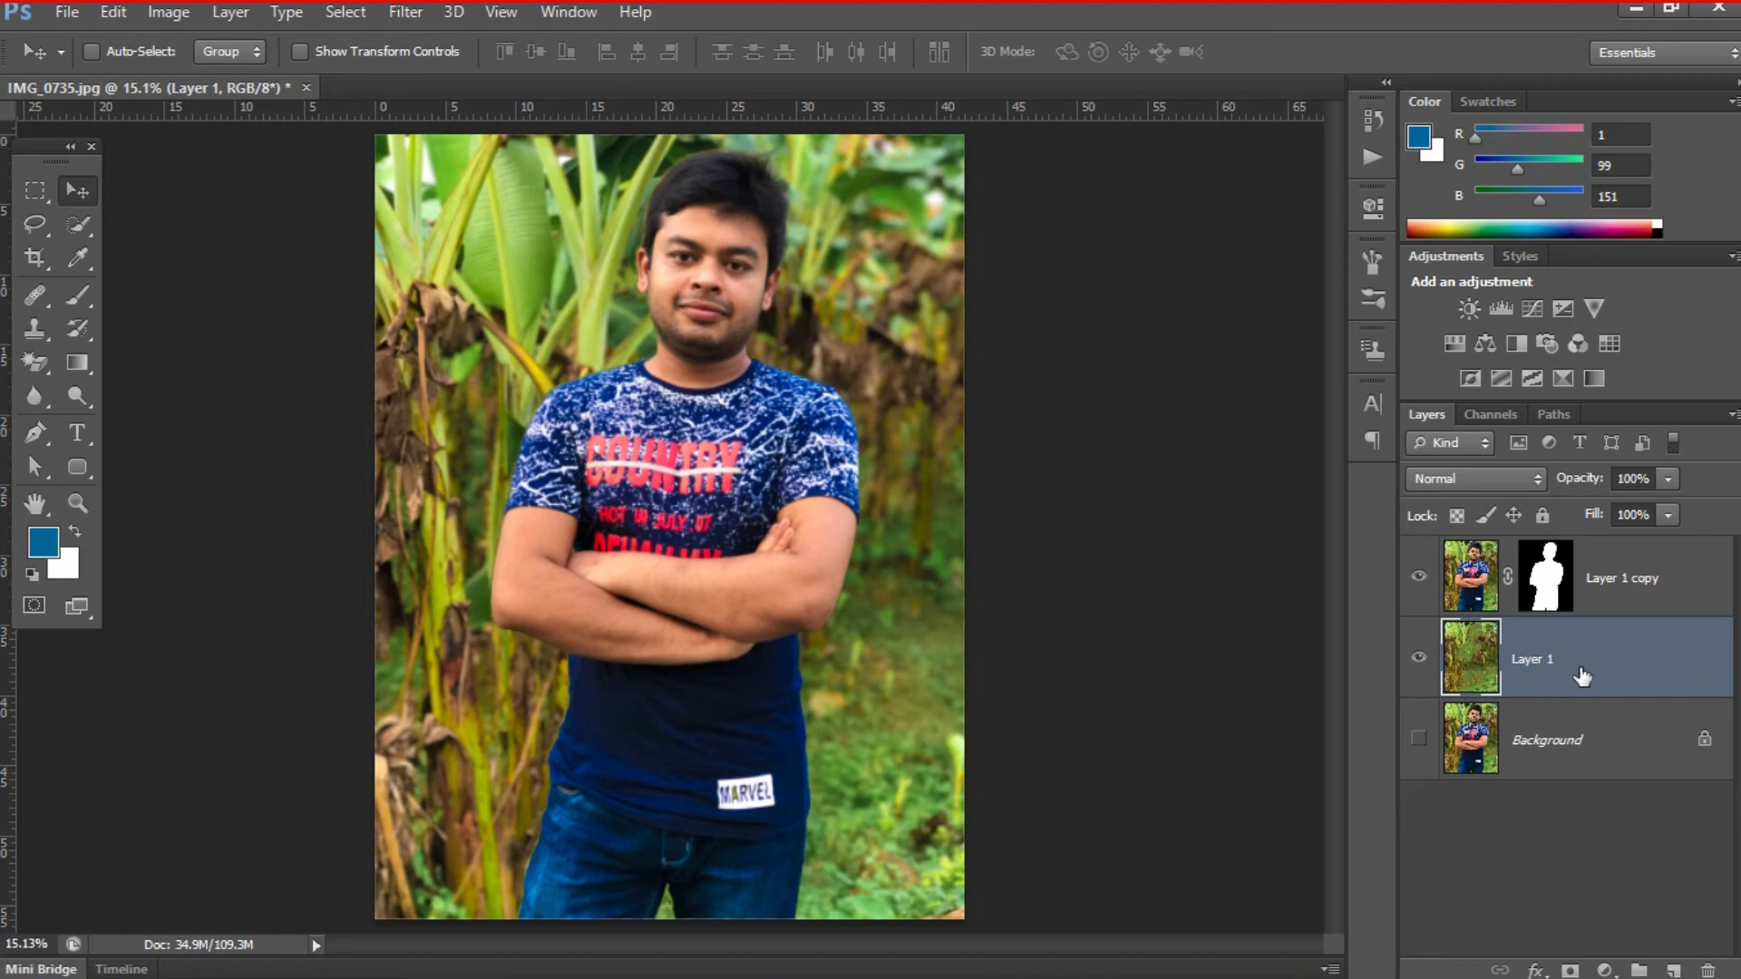
{"action": "right_click", "coordinate": [1578, 677]}
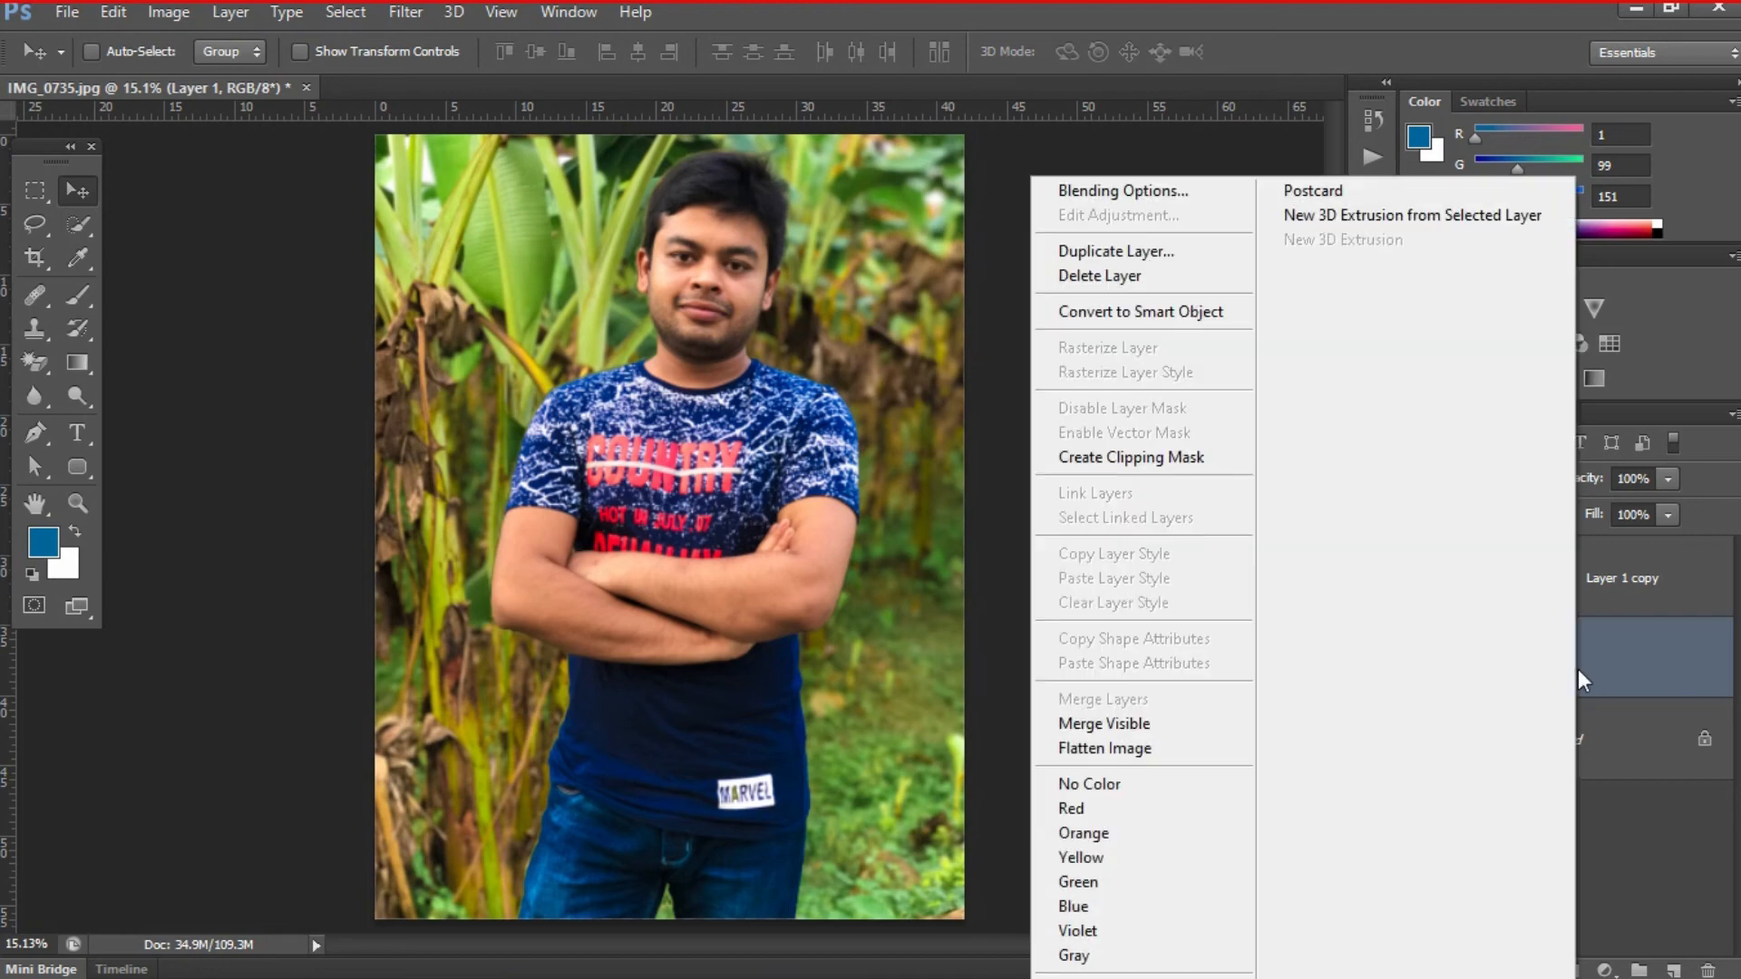
{"action": "left_click", "coordinate": [1231, 328]}
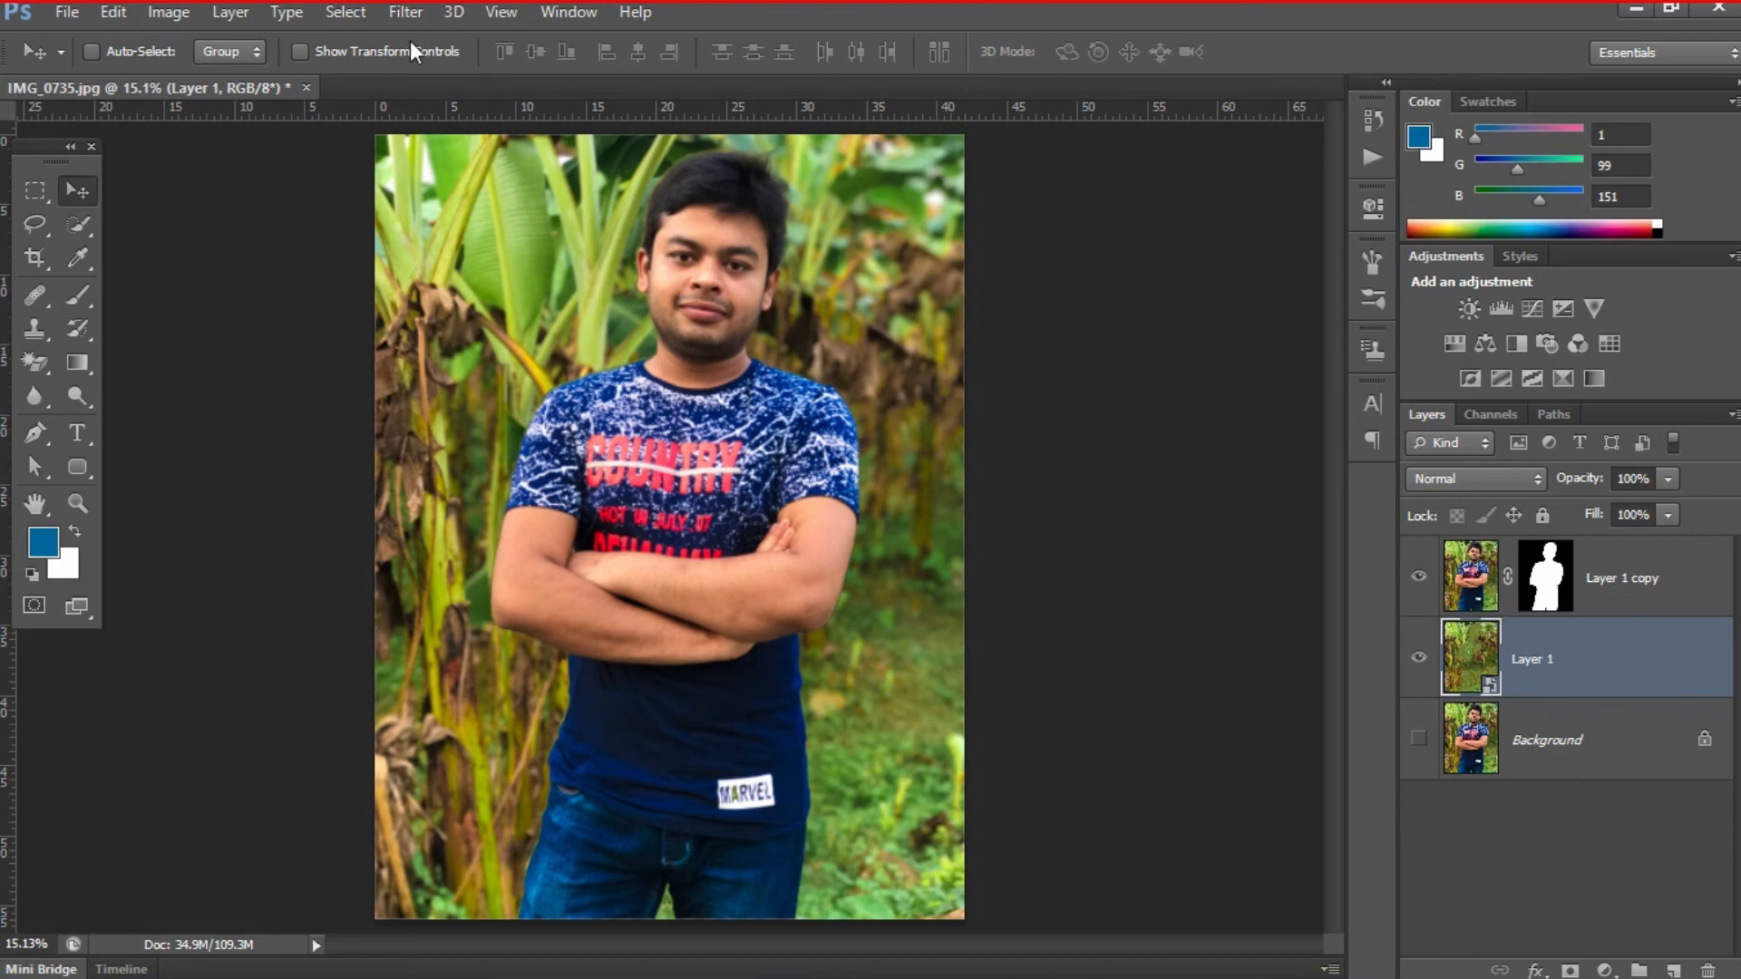
- Add a Motion Blur smart filter to Layer 1 with a 0° angle and 37-pixel distance
{"action": "left_click", "coordinate": [404, 12]}
{"action": "mouse_move", "coordinate": [505, 267]}
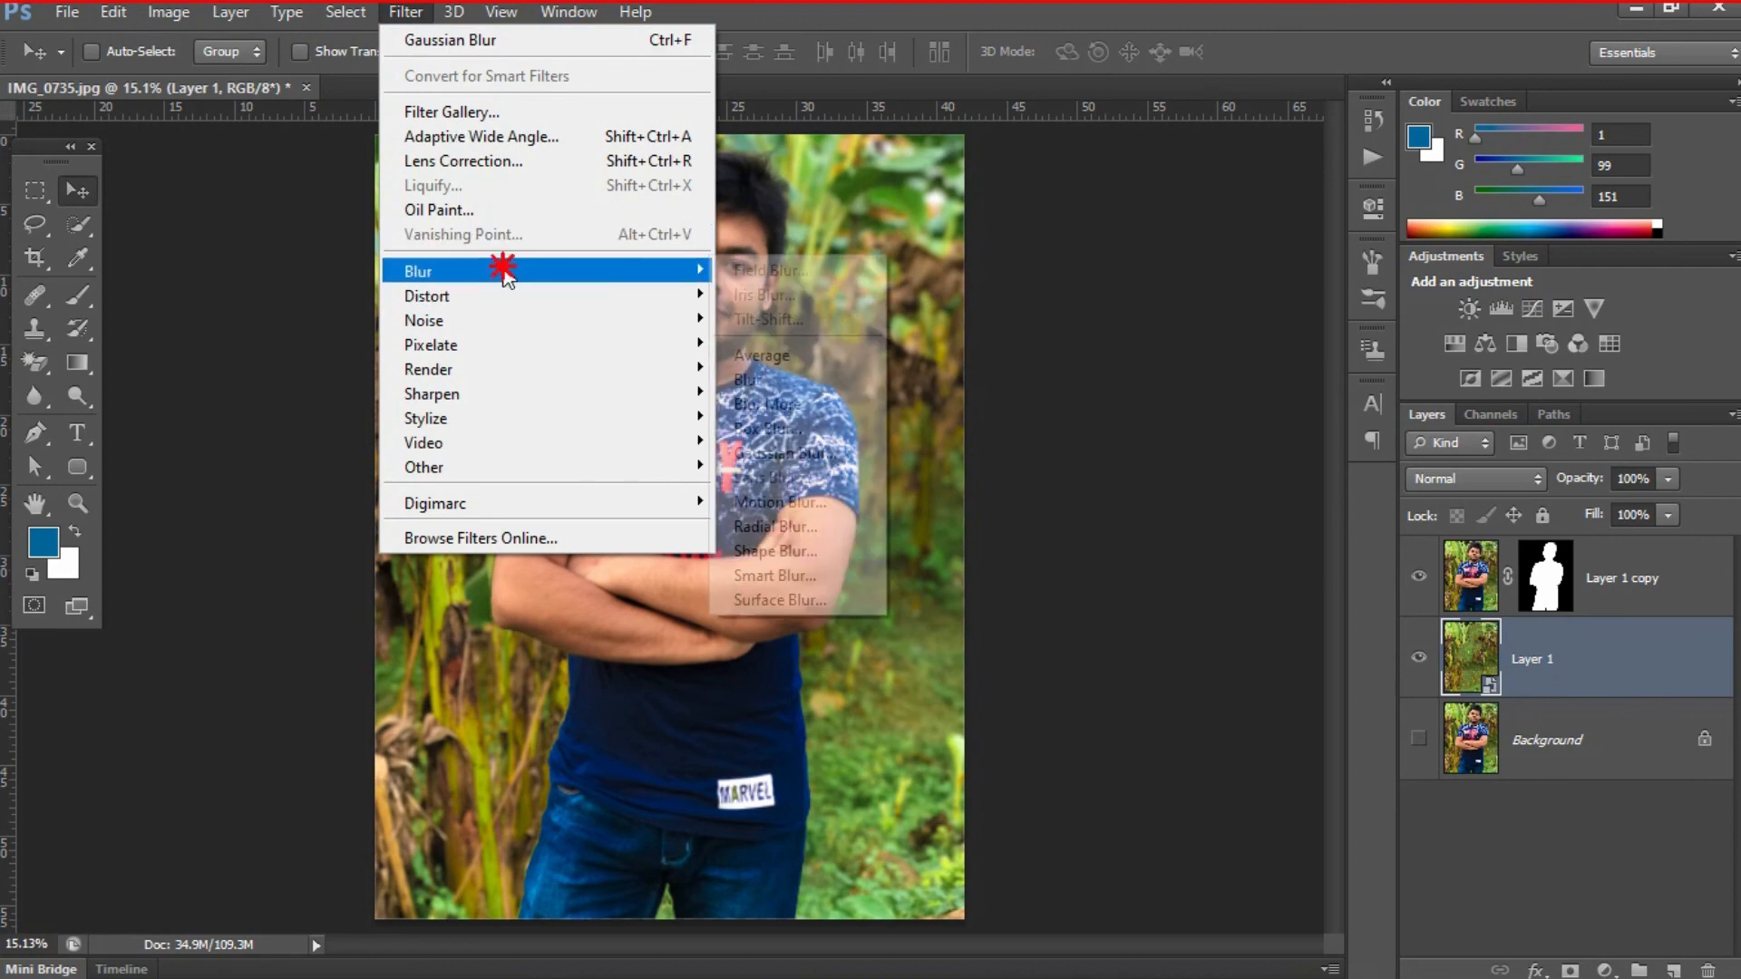
{"action": "left_click", "coordinate": [812, 502]}
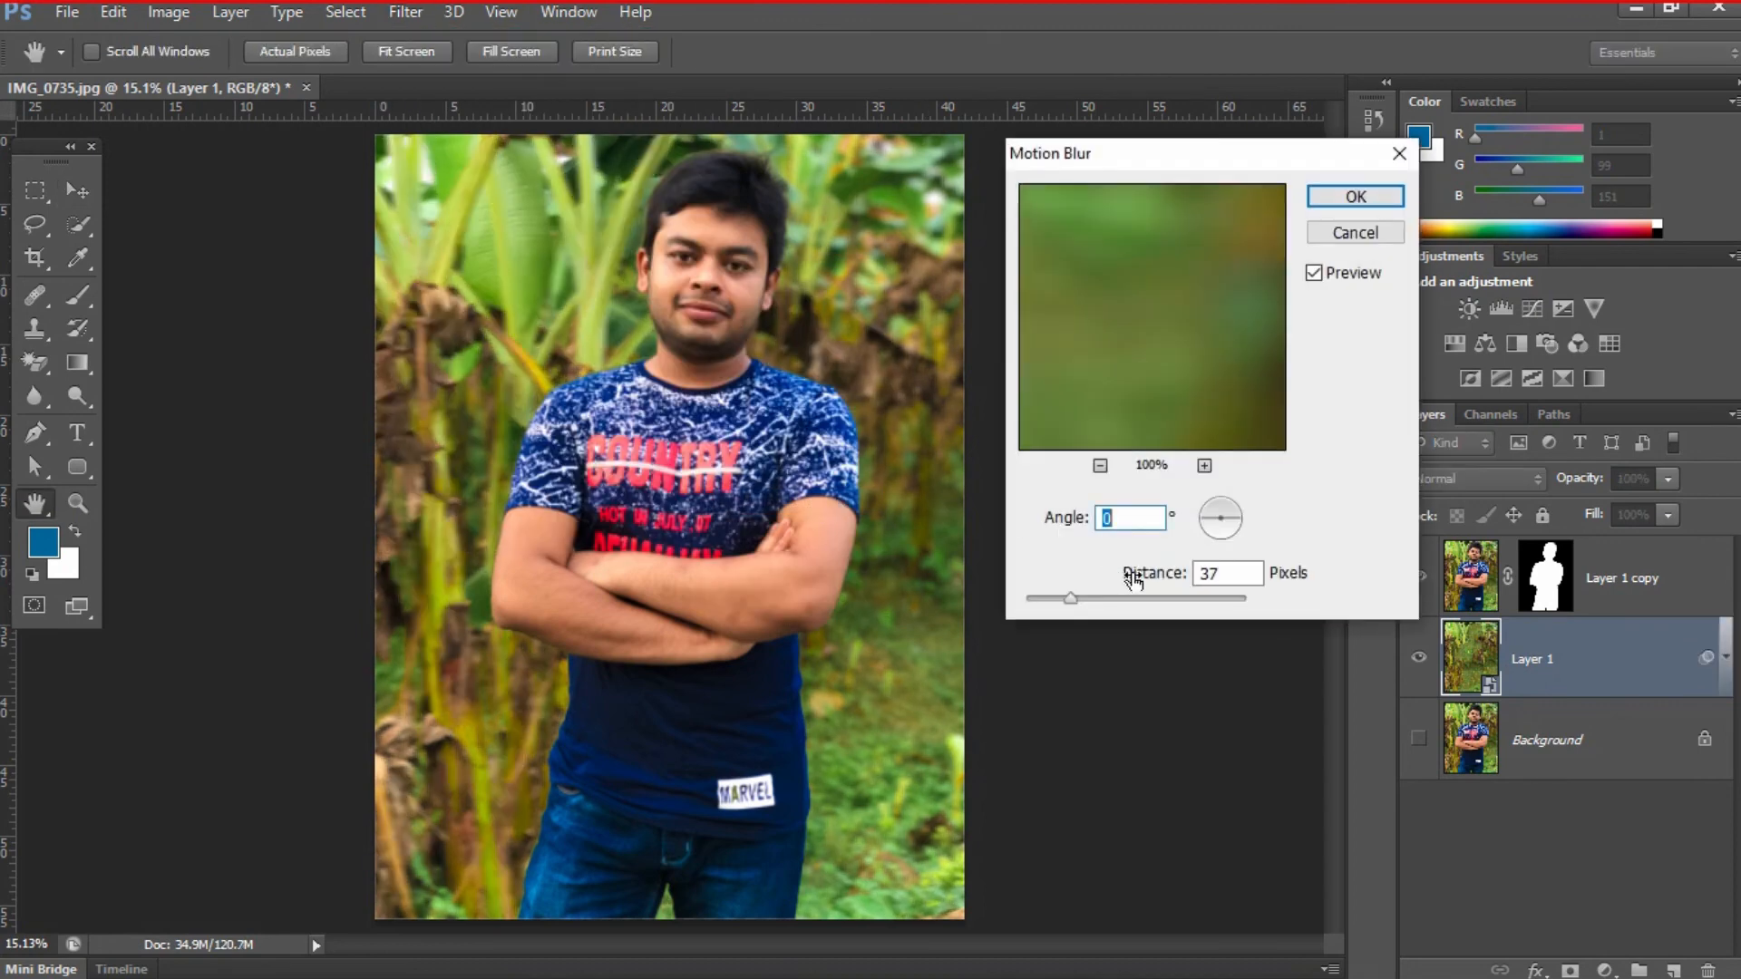
{"action": "left_click", "coordinate": [1342, 201]}
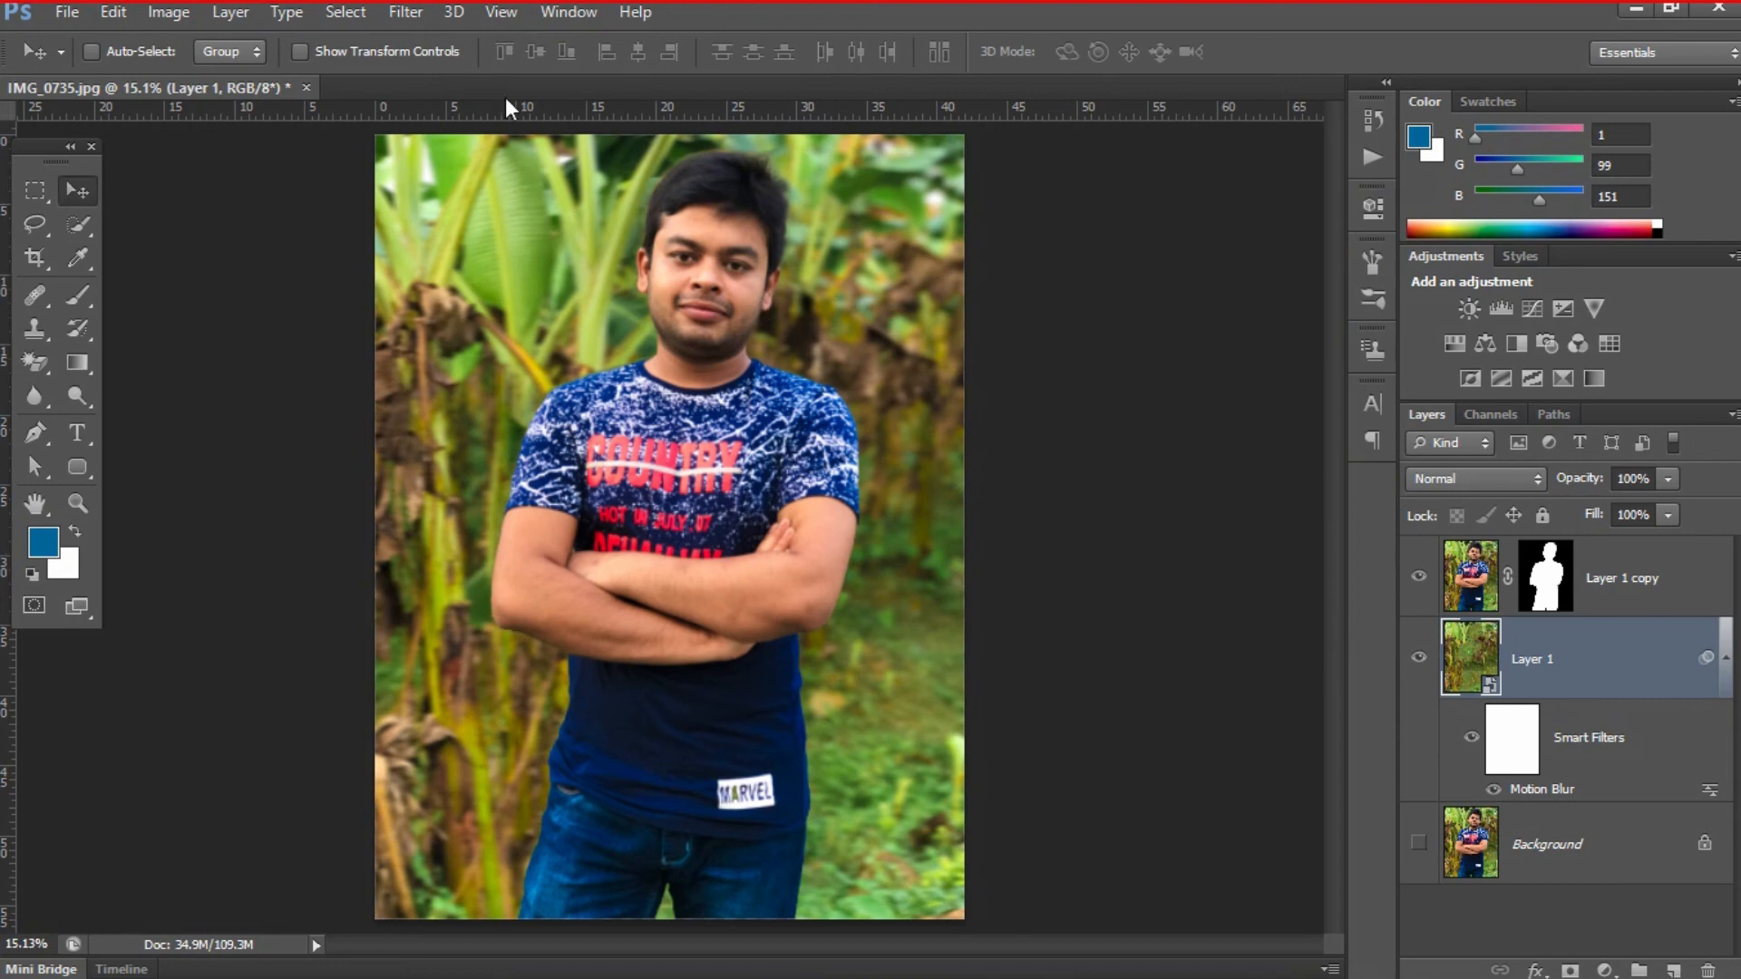
- Add a Gaussian Blur smart filter to Layer 1 with a 66.4-pixel radius
{"action": "left_click", "coordinate": [417, 18]}
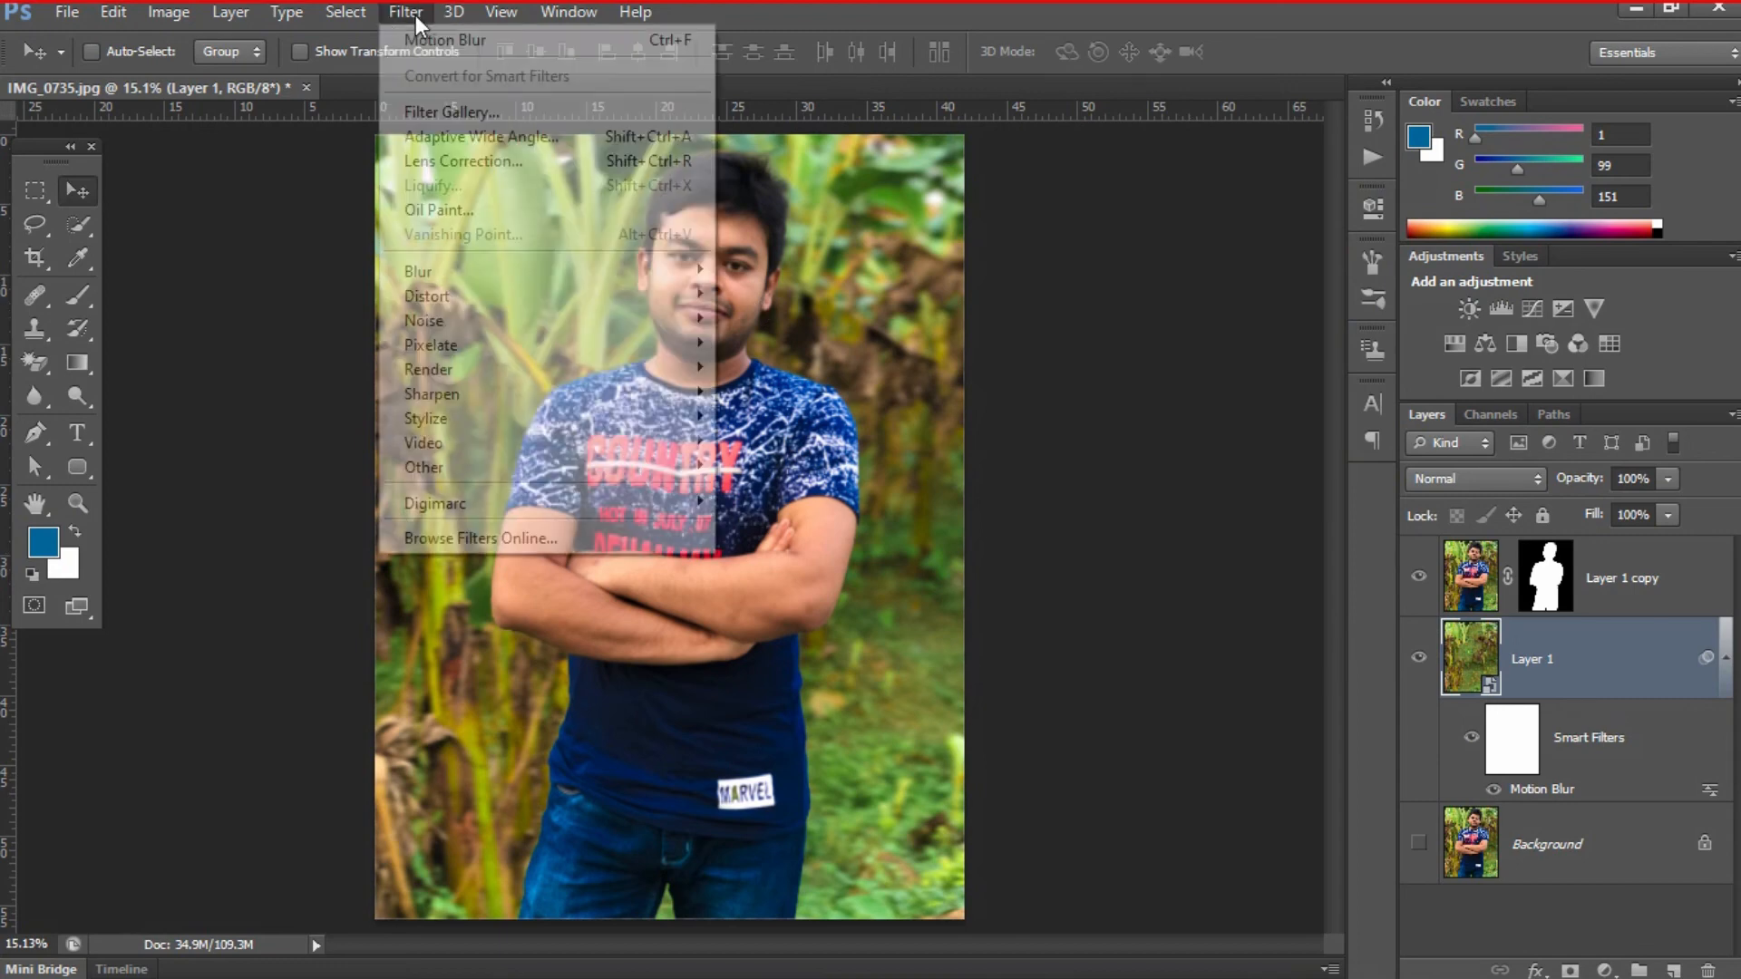
{"action": "mouse_move", "coordinate": [485, 276]}
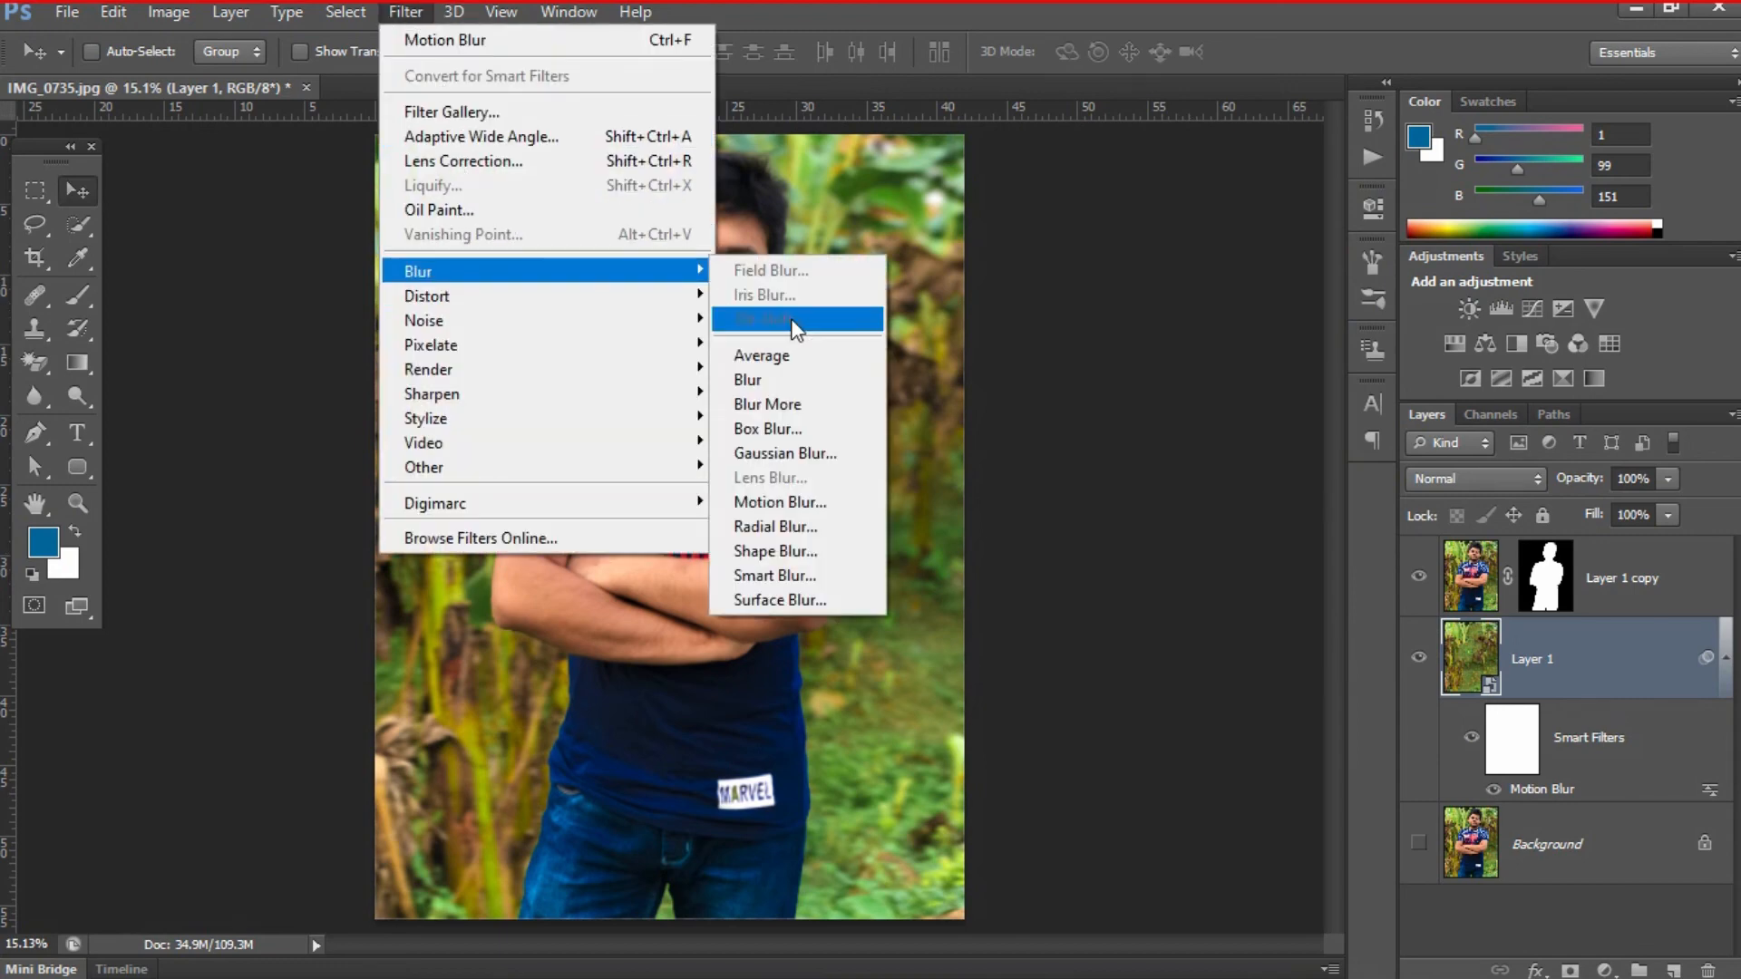
{"action": "left_click", "coordinate": [816, 458]}
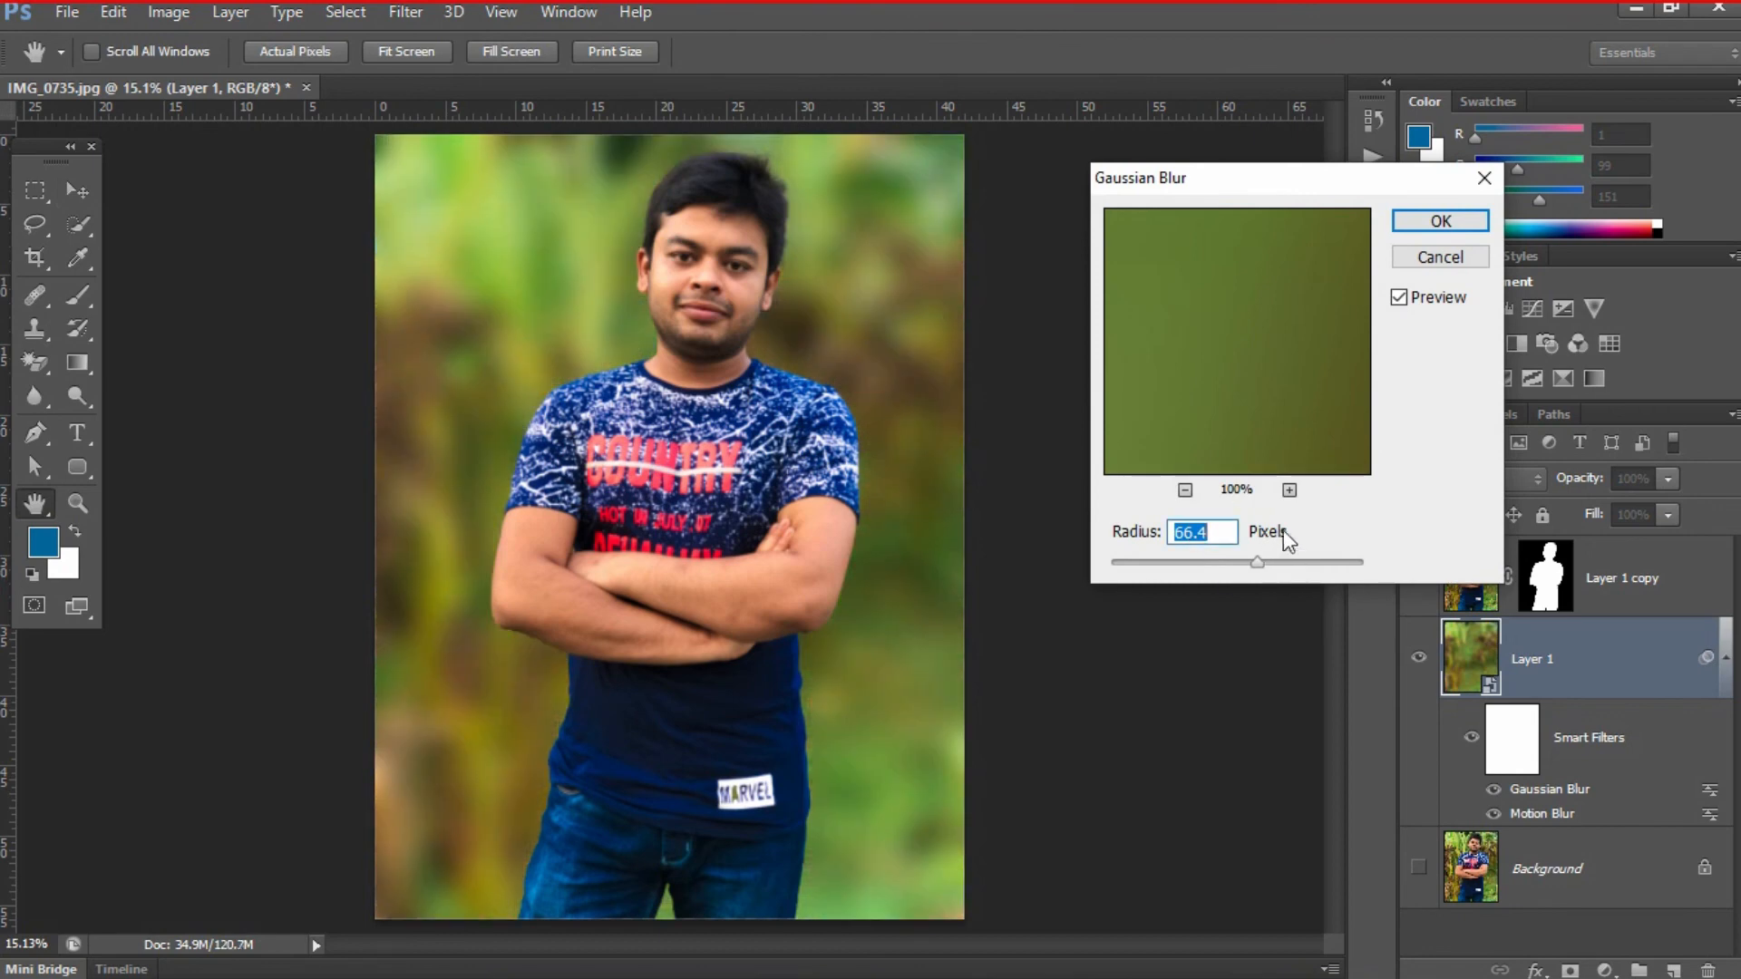
{"action": "left_click", "coordinate": [1415, 231]}
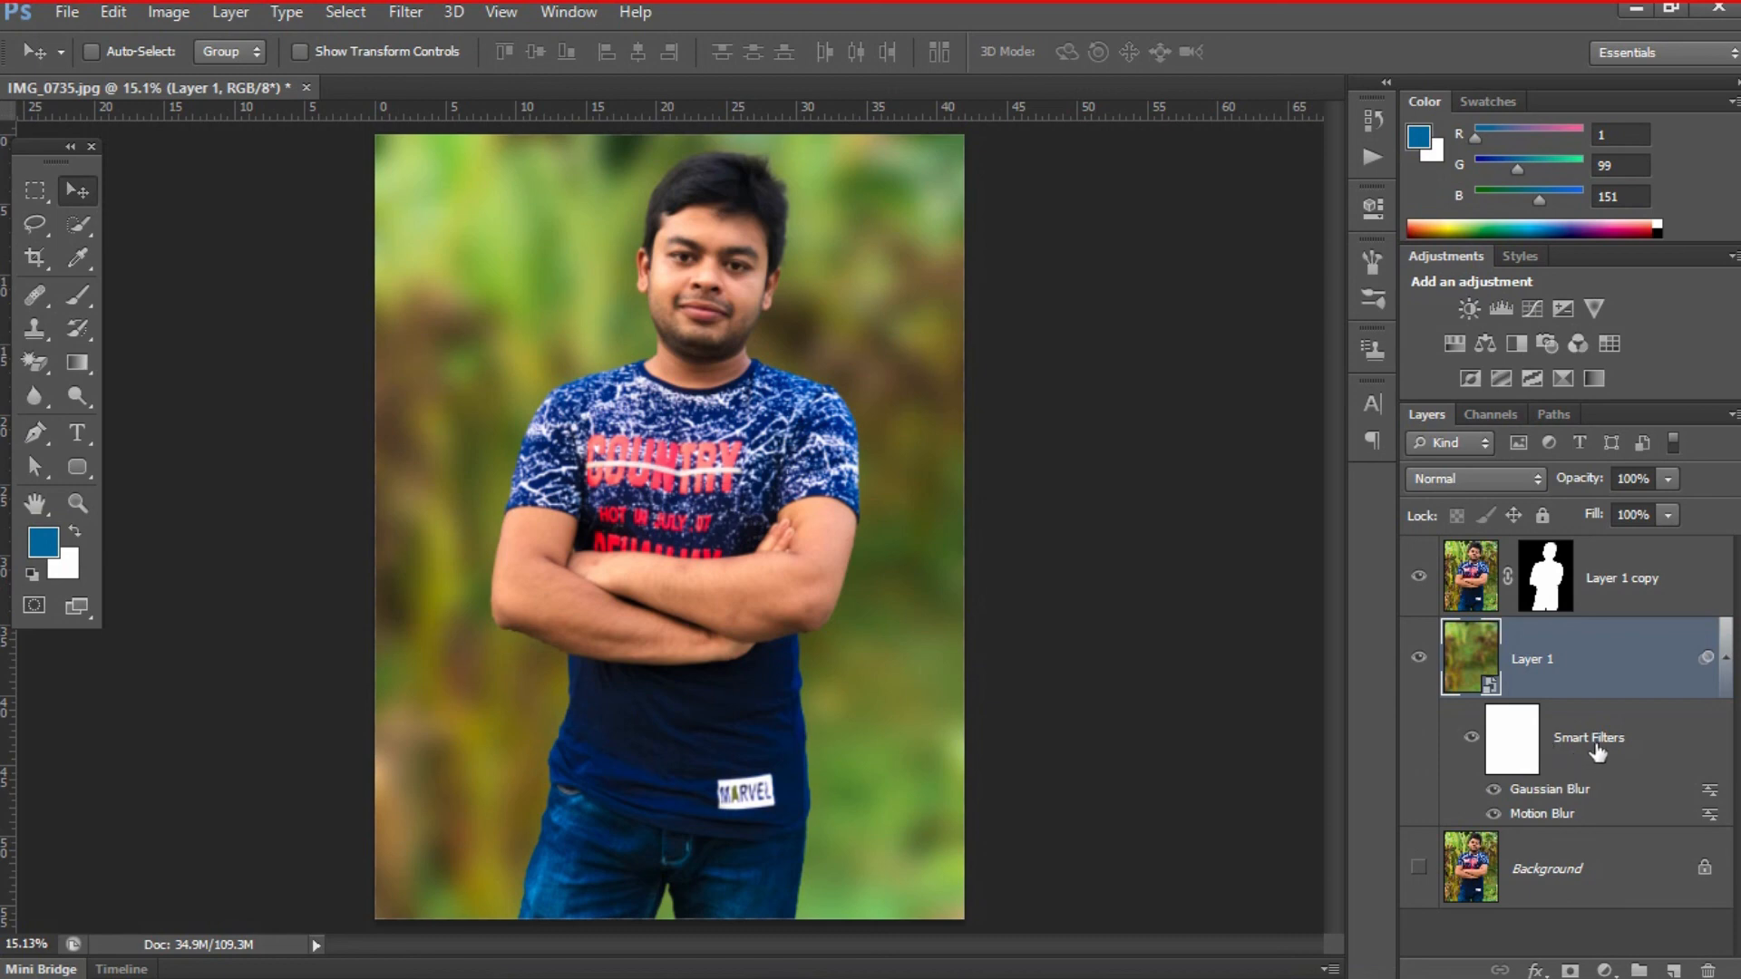
- Readjust Layer 1's Gaussian Blur smart filter to a radius of 63.5 pixels
{"action": "double_click", "coordinate": [1552, 788]}
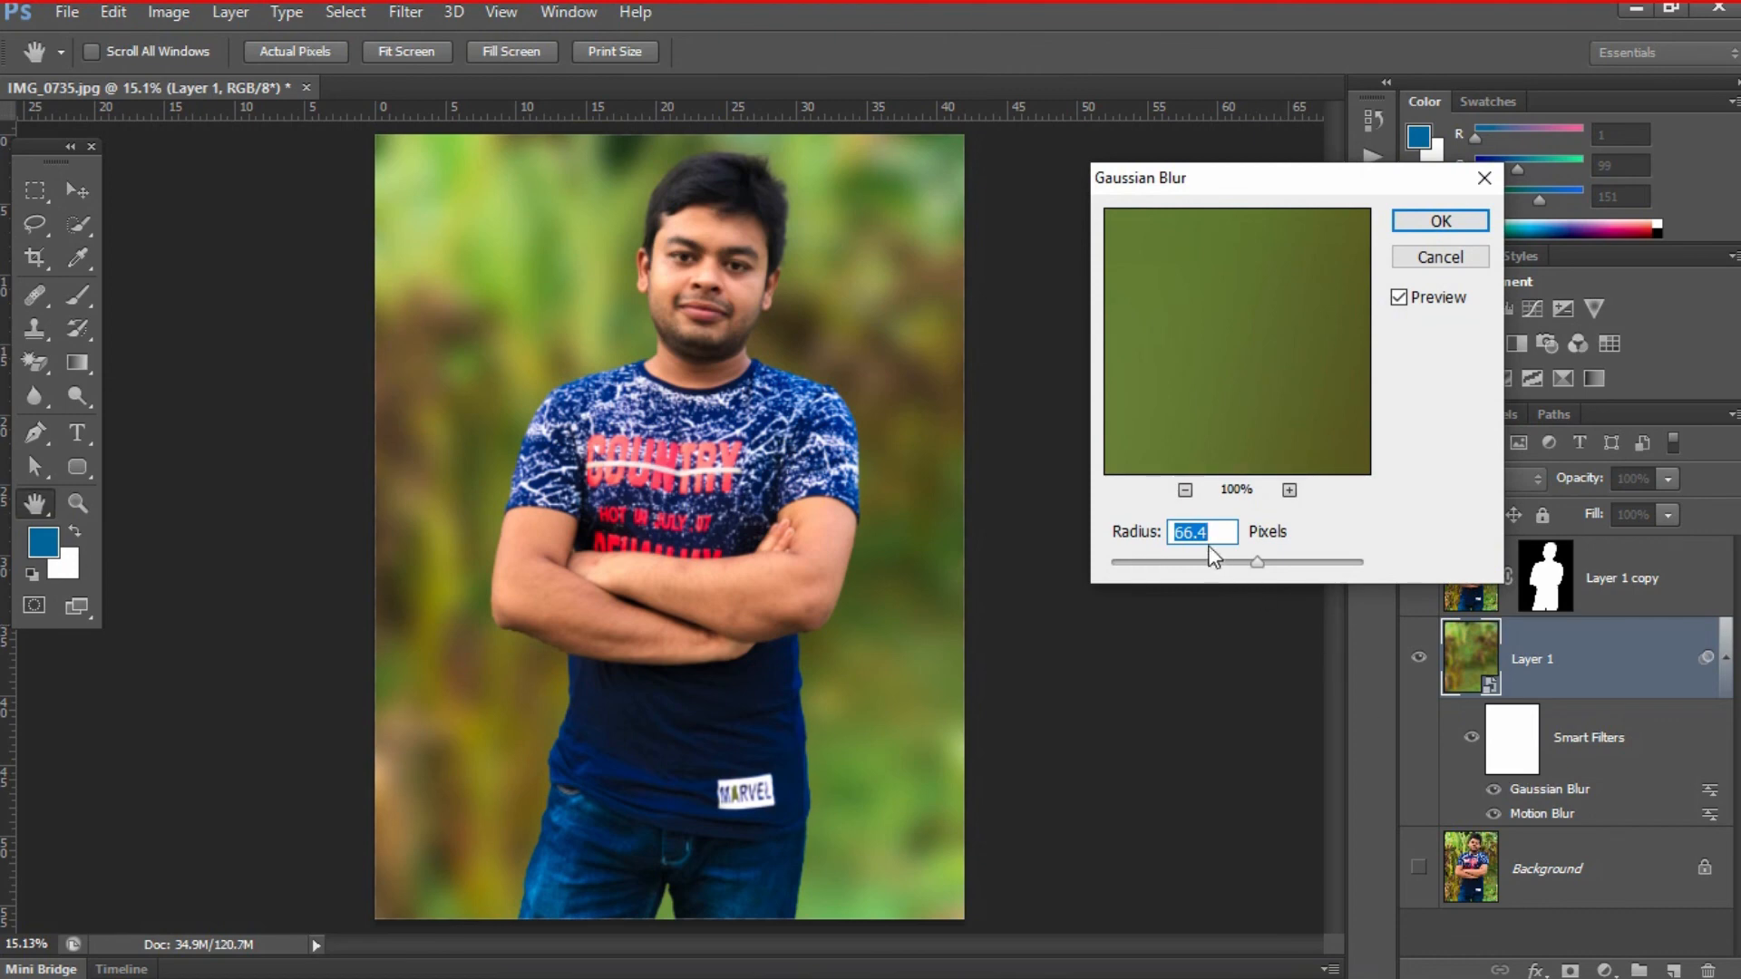
{"action": "left_click_drag", "start_coordinate": [1256, 562], "coordinate": [1274, 560]}
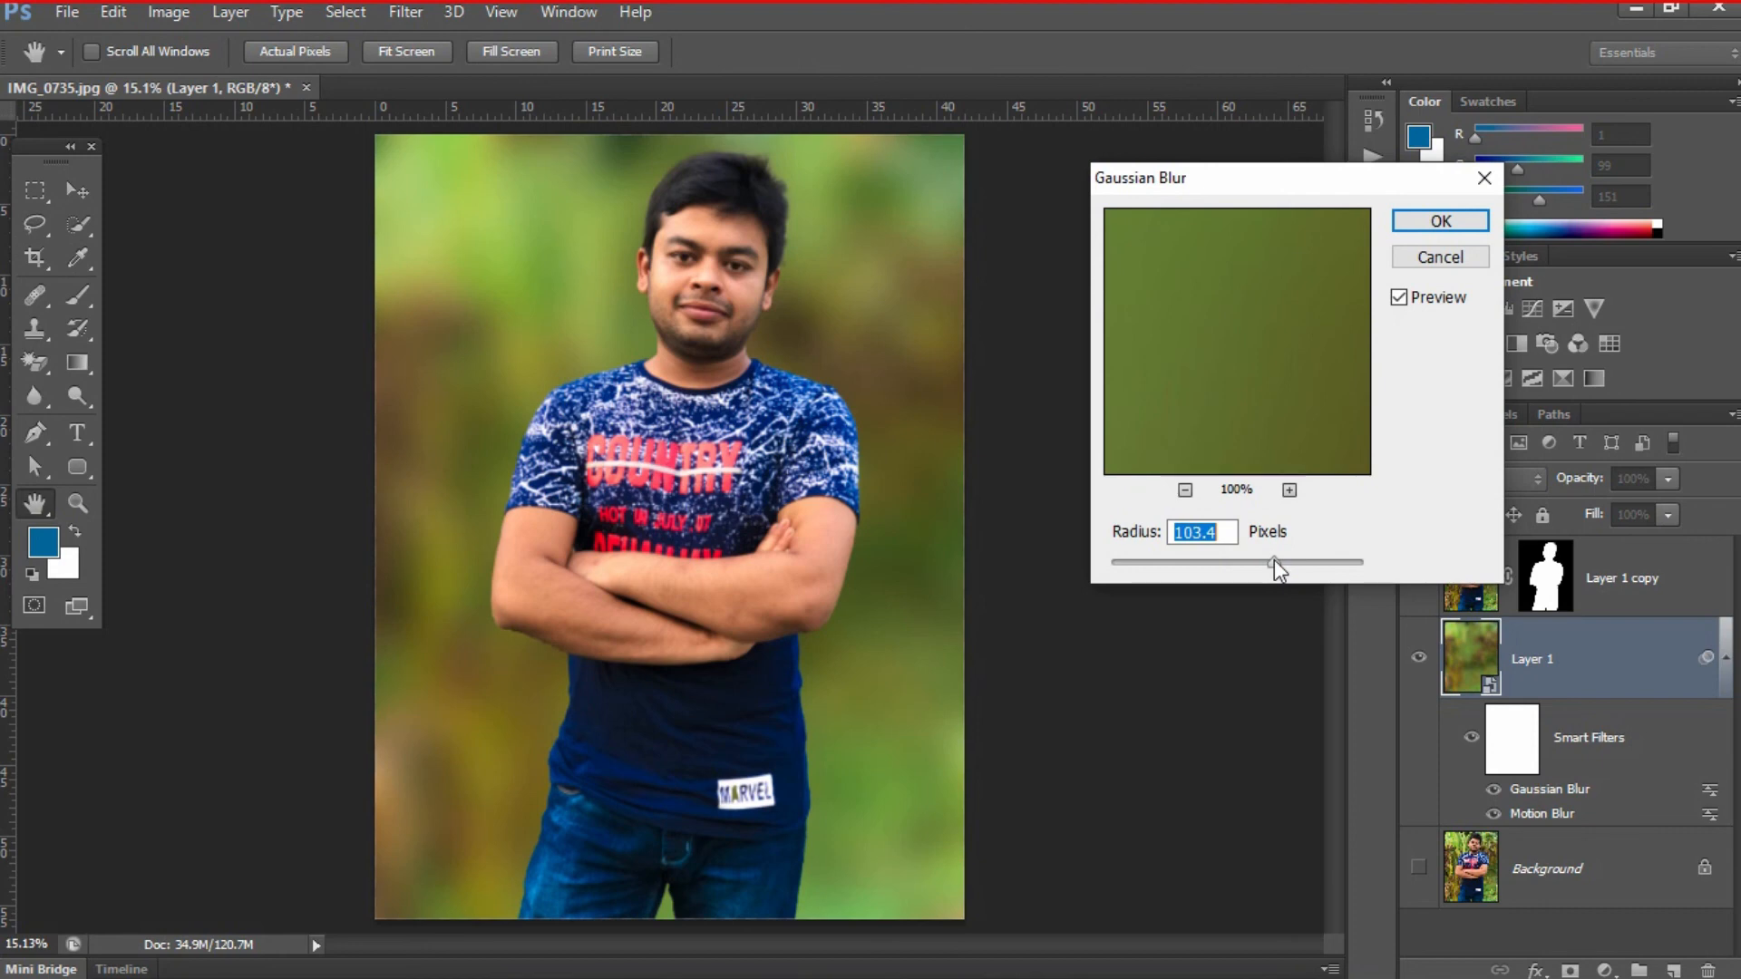
{"action": "left_click_drag", "start_coordinate": [1274, 560], "coordinate": [1263, 566]}
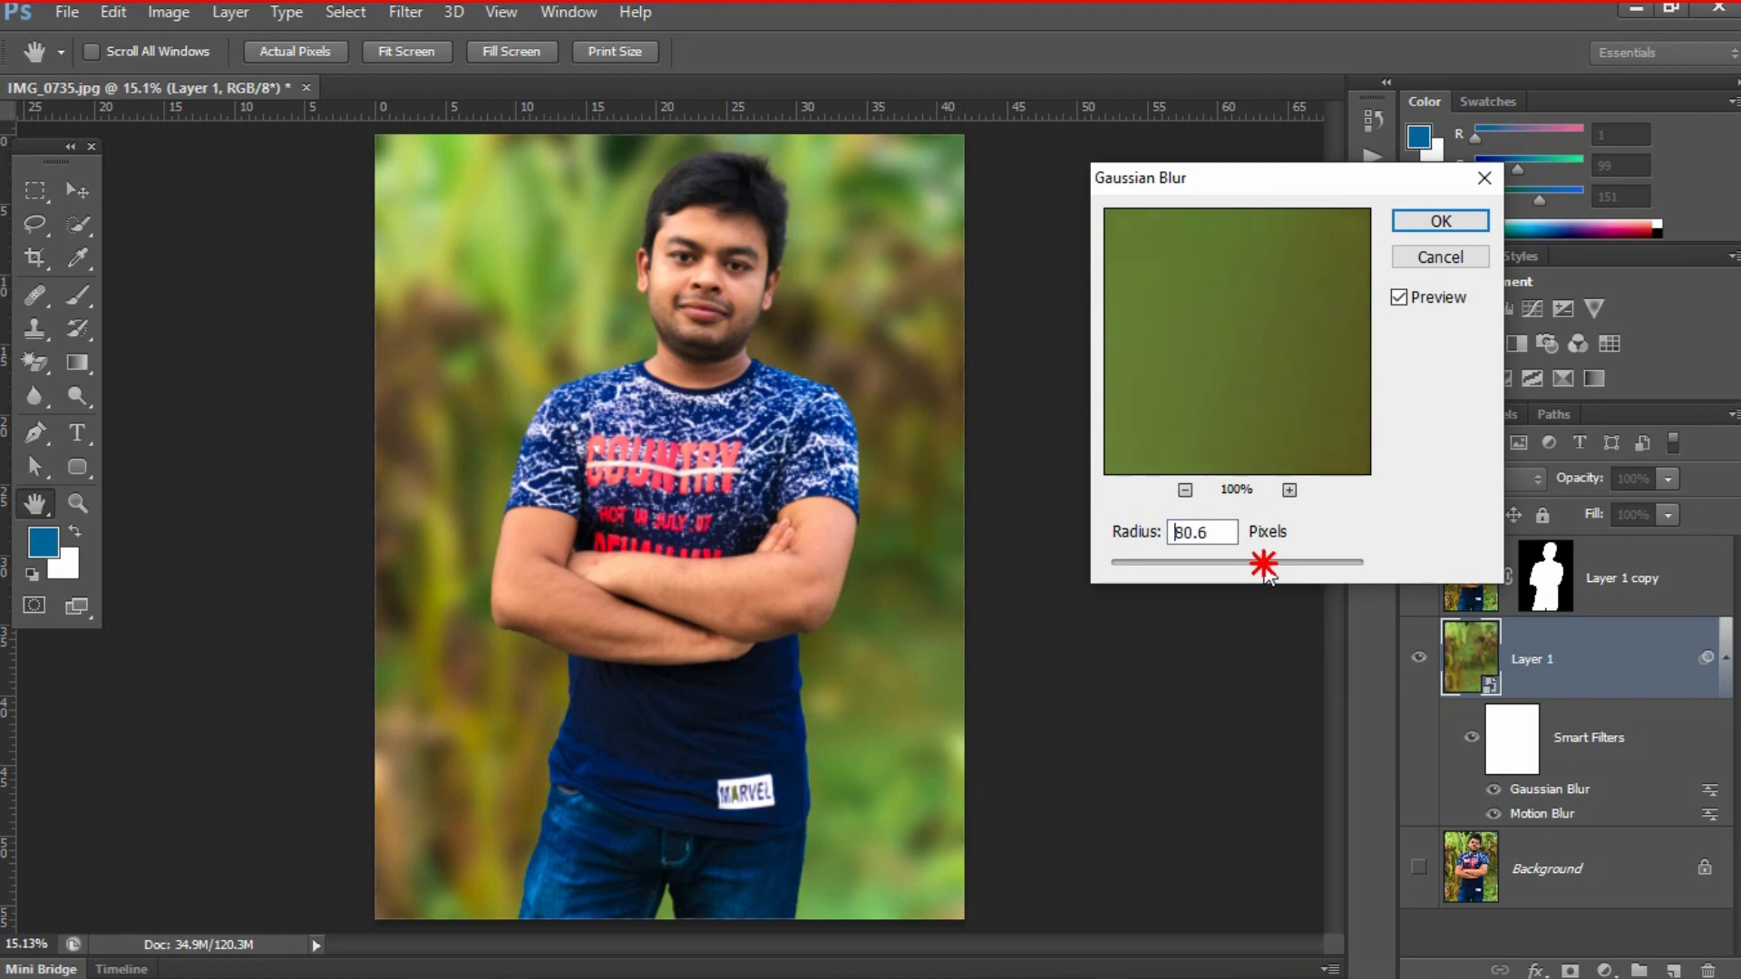
{"action": "left_click_drag", "start_coordinate": [1264, 564], "coordinate": [1257, 569]}
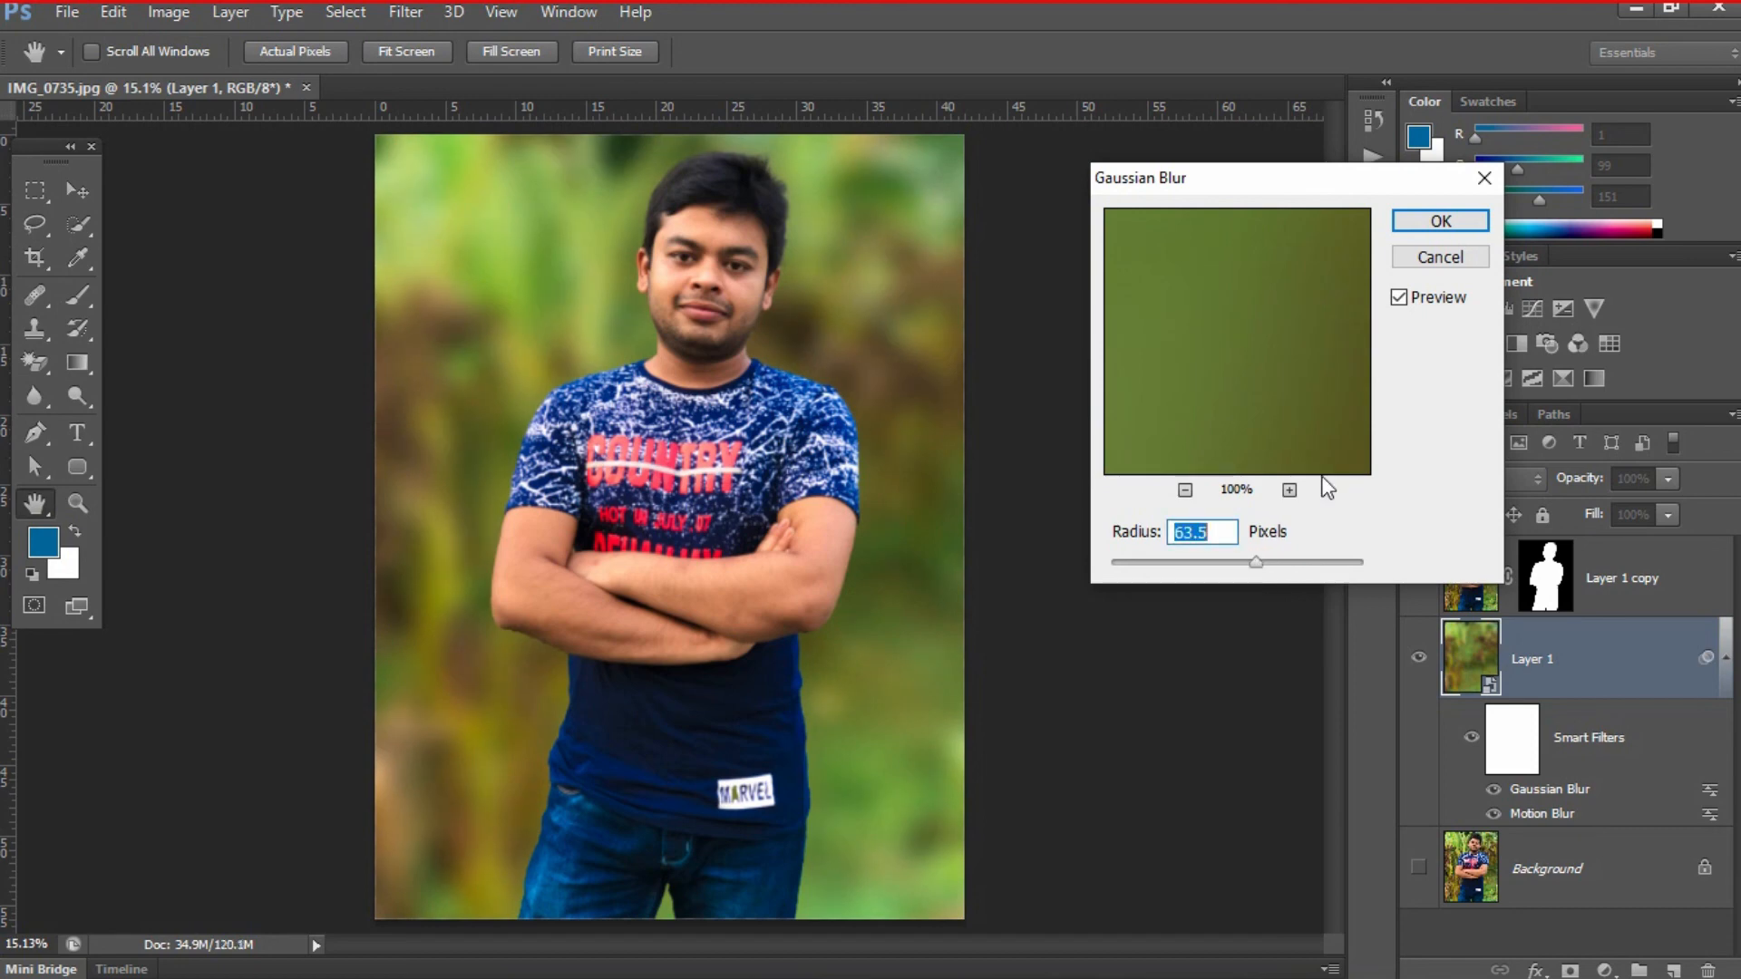
{"action": "left_click", "coordinate": [1458, 223]}
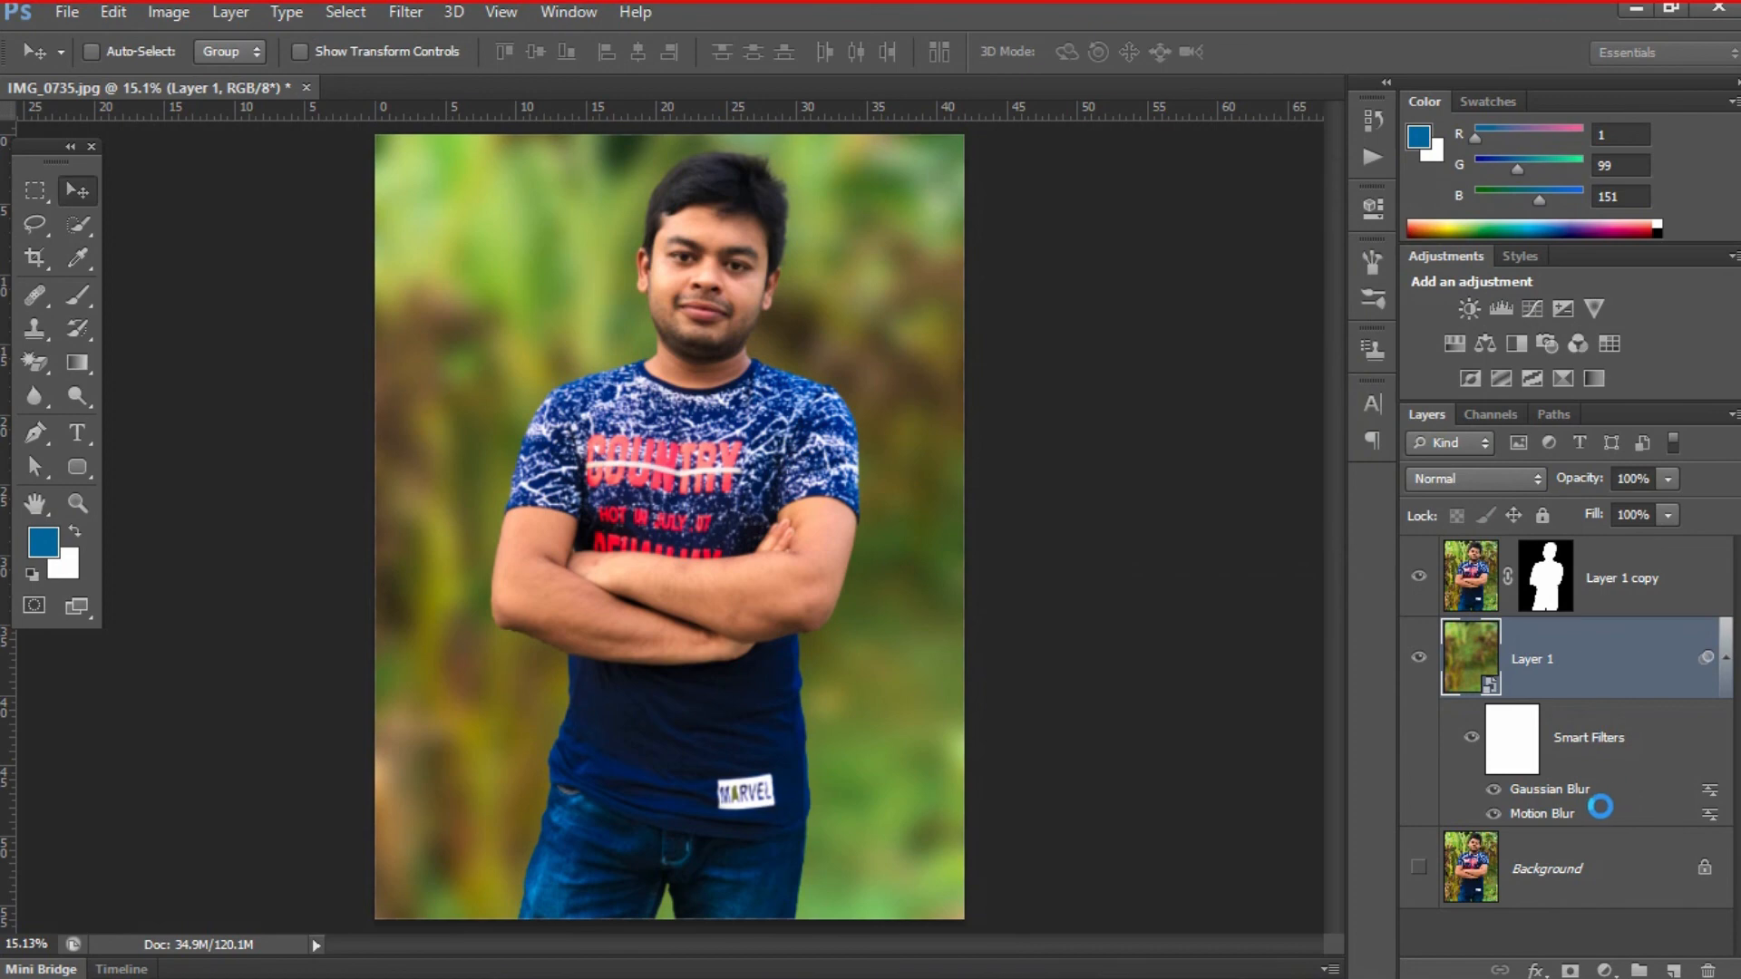
- Set the distance of Layer 1's Motion Blur smart filter to 54 pixels
{"action": "double_click", "coordinate": [1548, 814]}
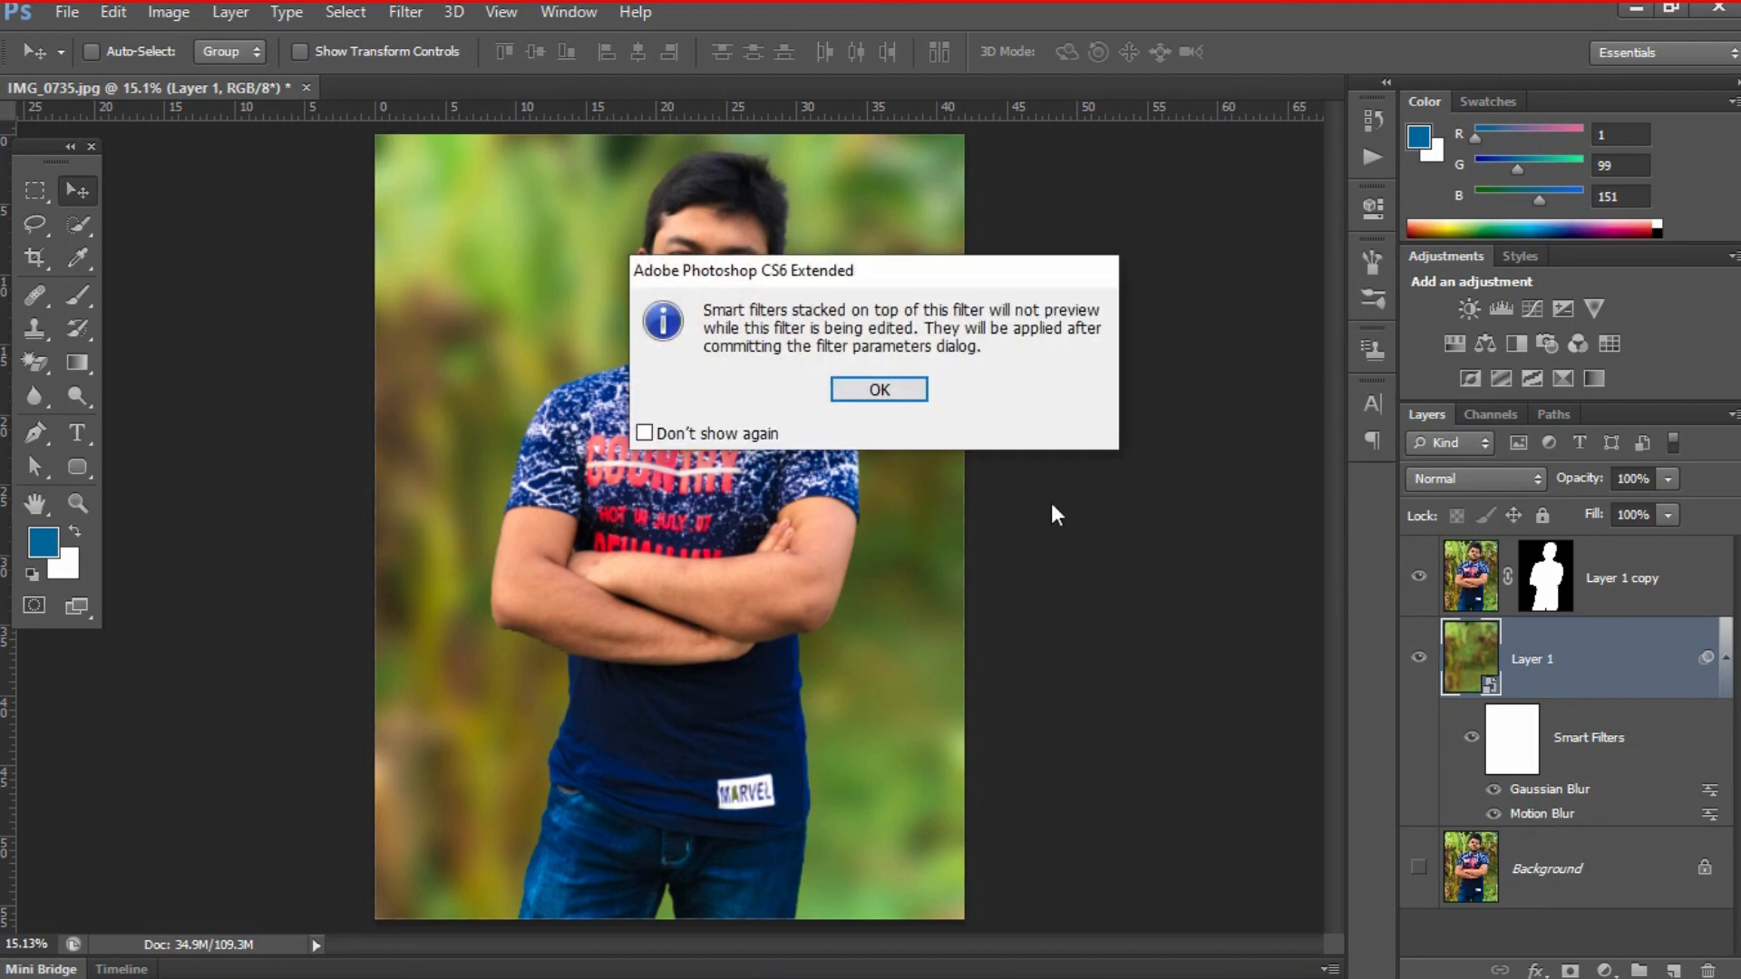
{"action": "left_click", "coordinate": [906, 391]}
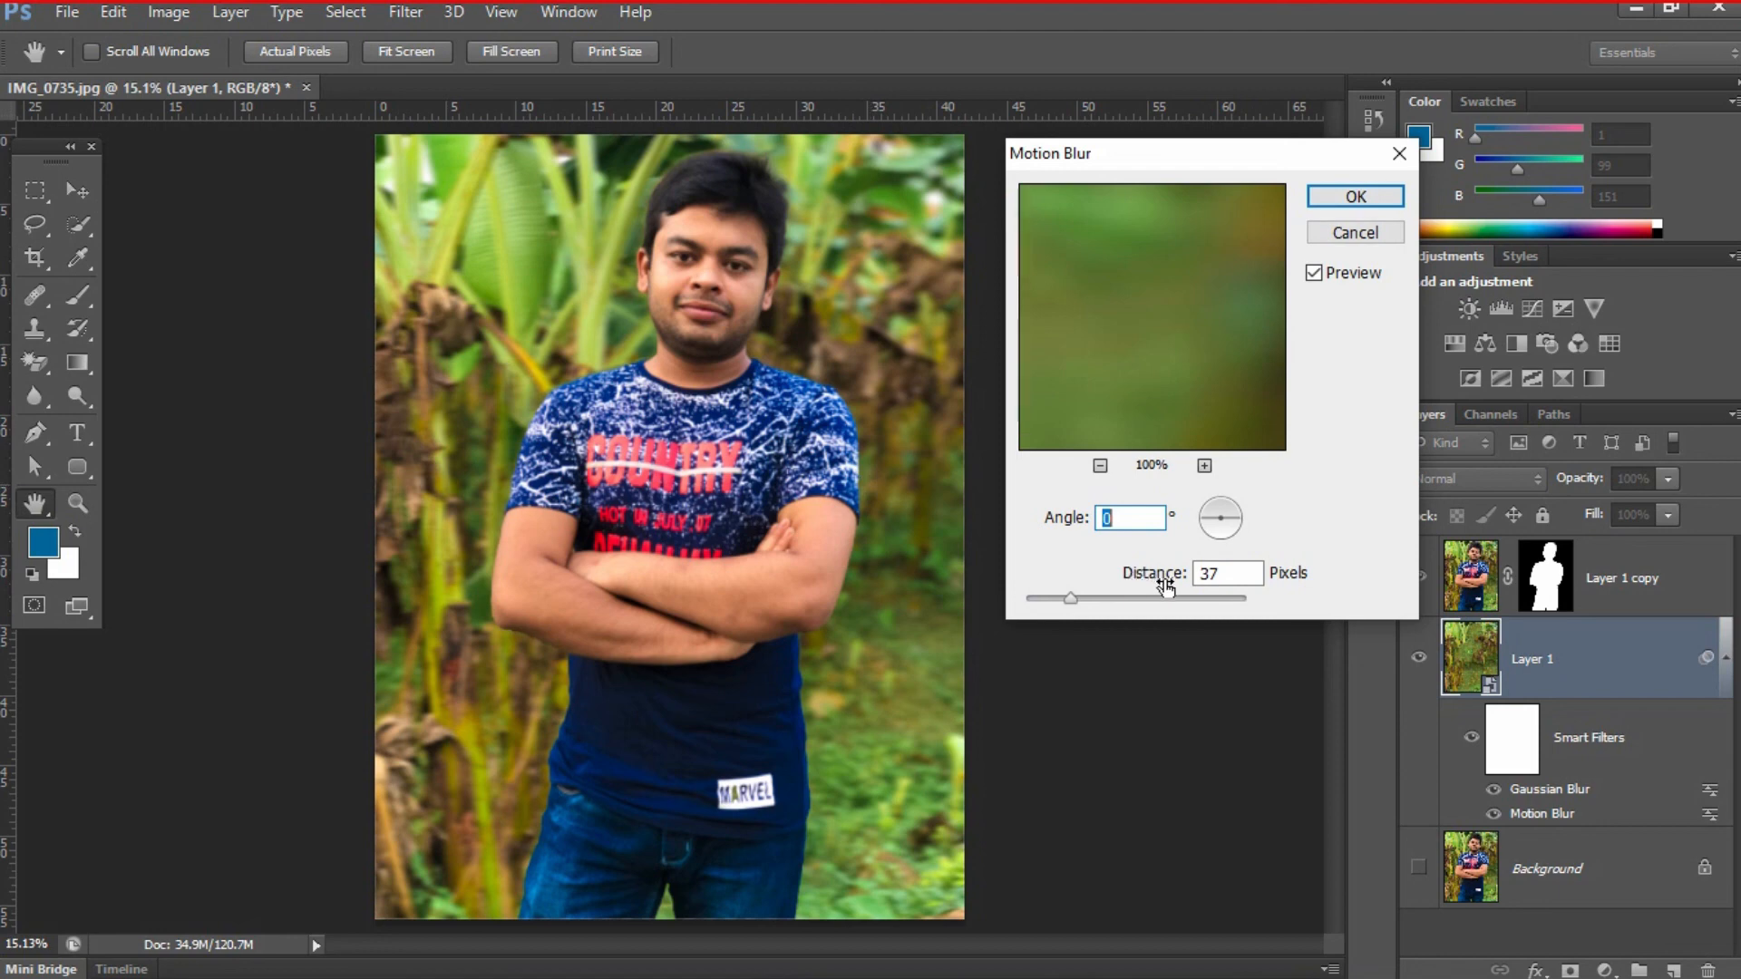
{"action": "left_click_drag", "start_coordinate": [1072, 605], "coordinate": [1088, 601]}
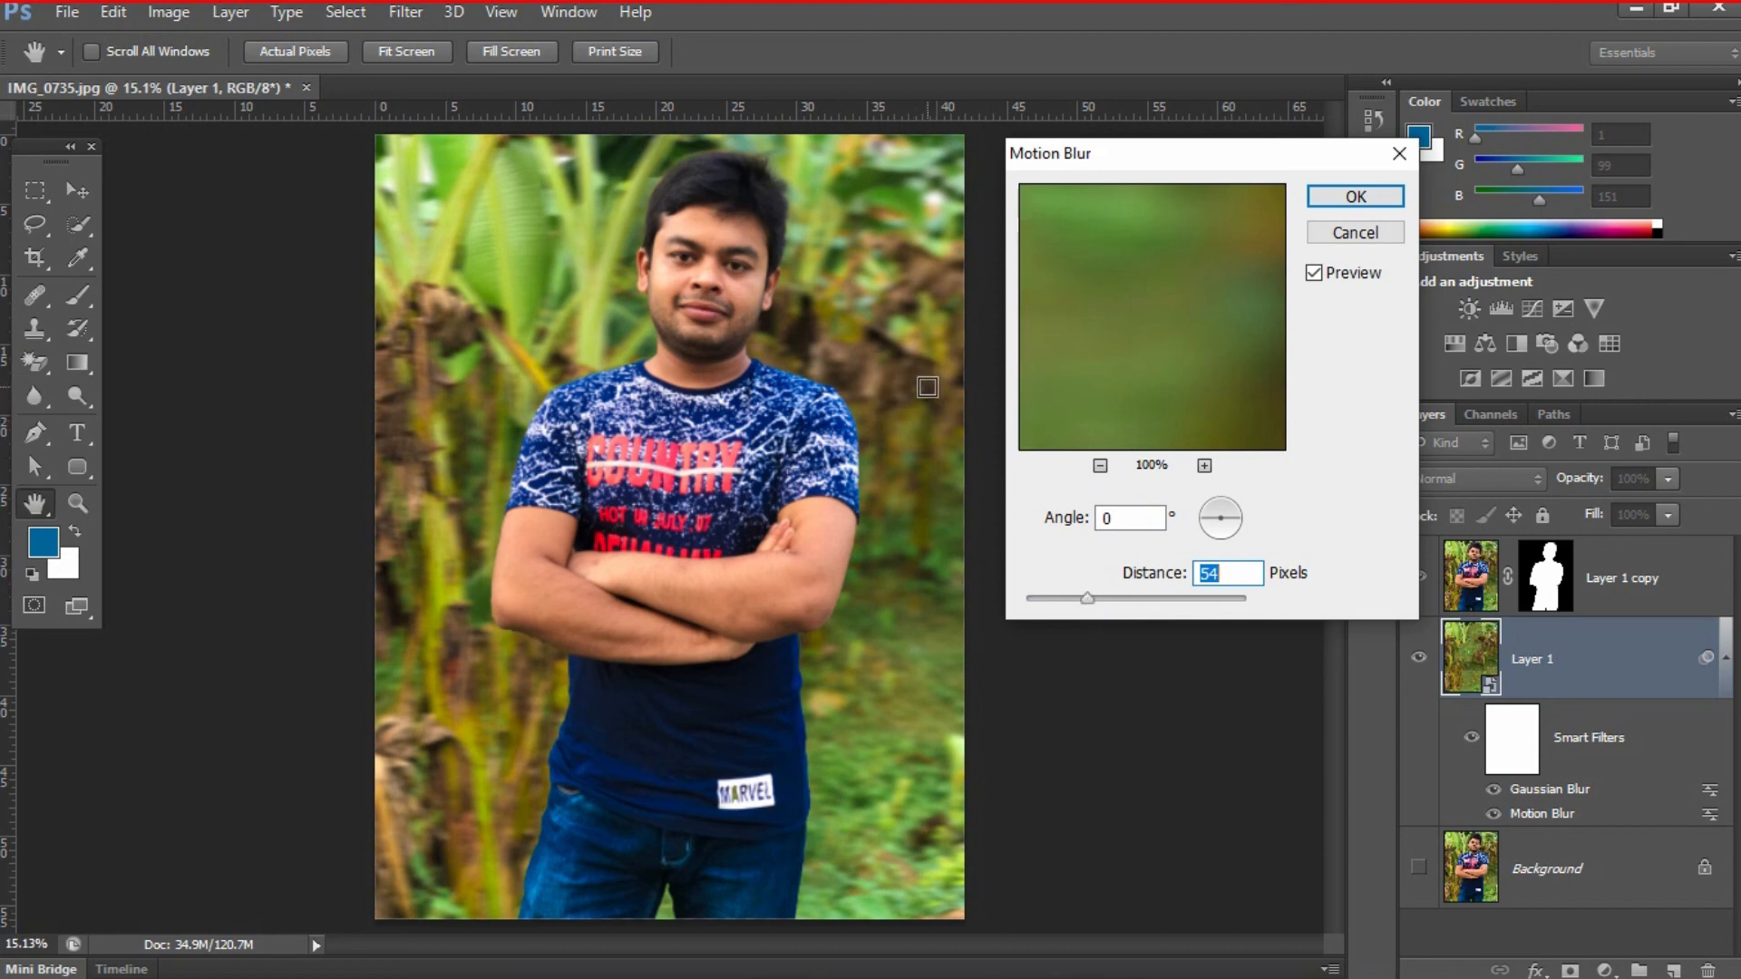
{"action": "left_click", "coordinate": [1351, 195]}
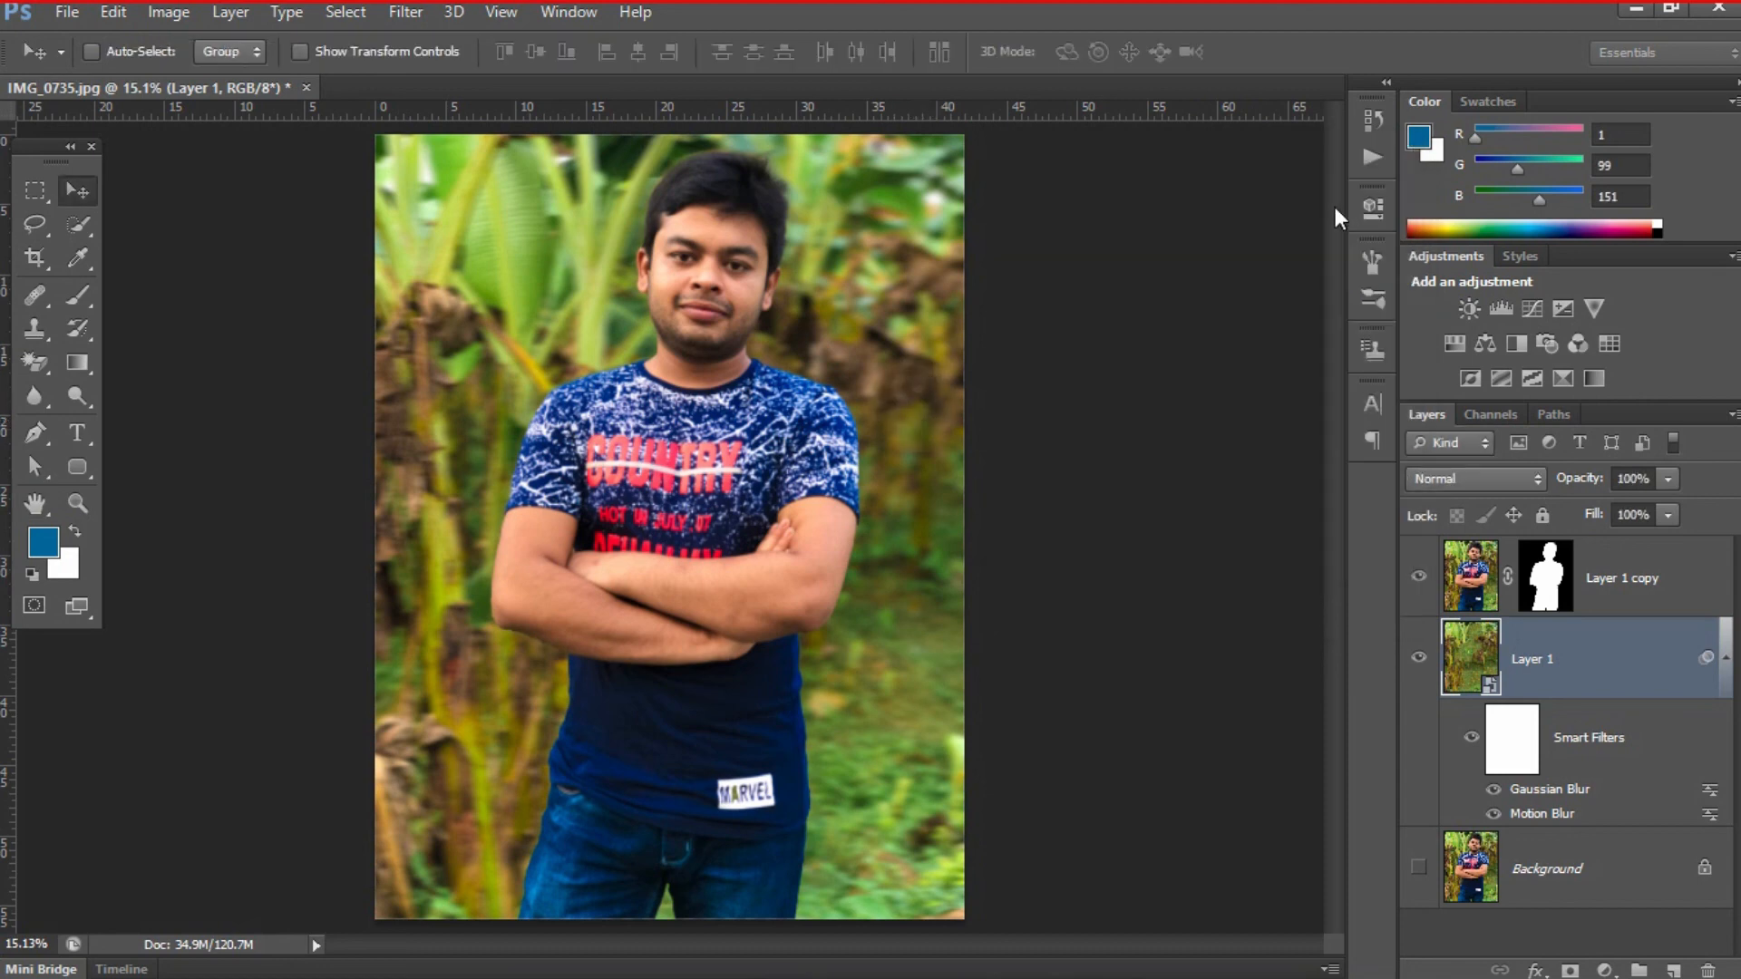